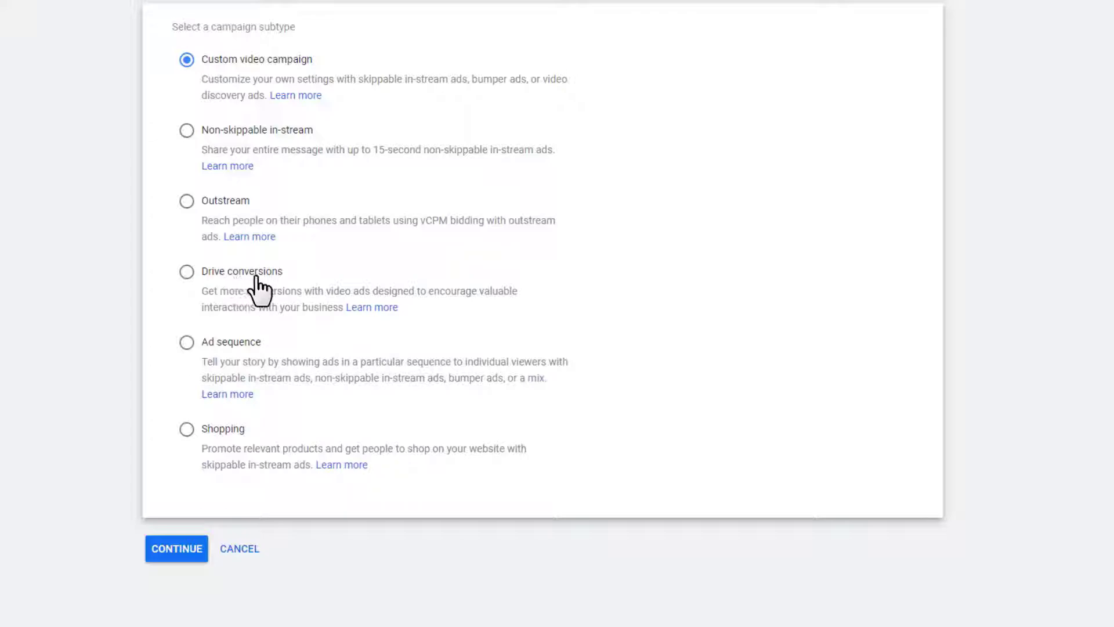
pyautogui.click(202, 272)
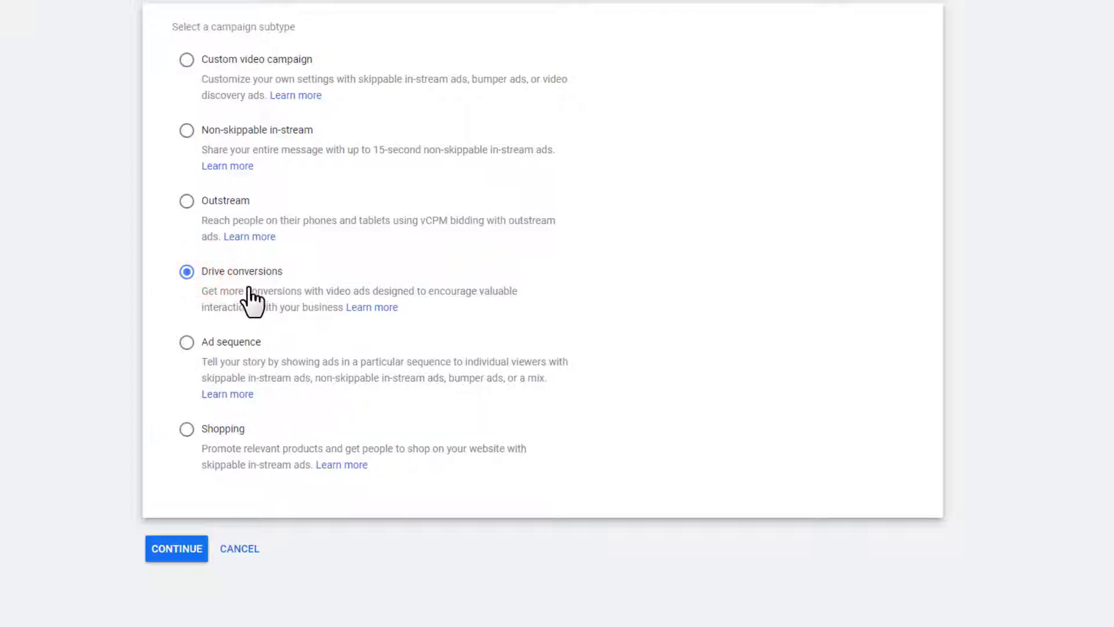
pyautogui.scroll(10, 279, 307)
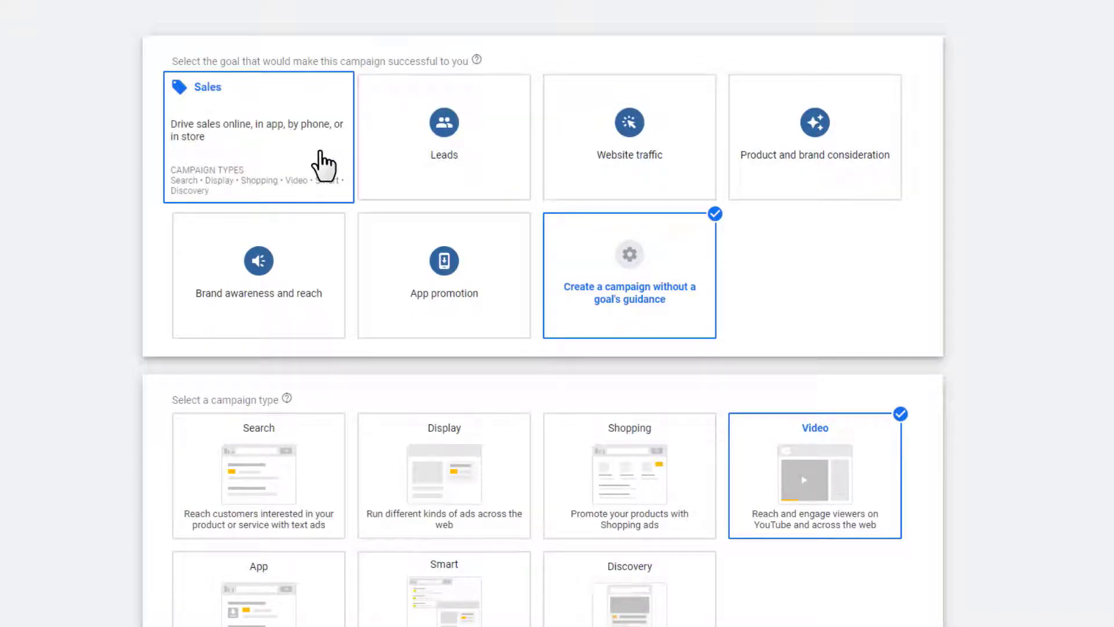
pyautogui.scroll(-10, 323, 166)
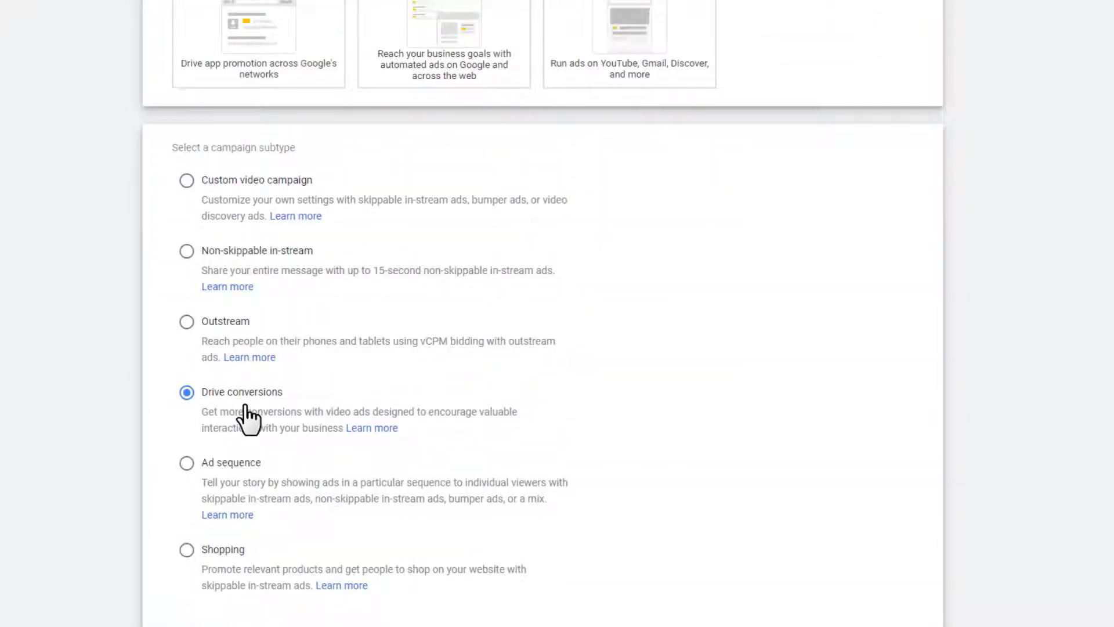
pyautogui.scroll(-1, 249, 415)
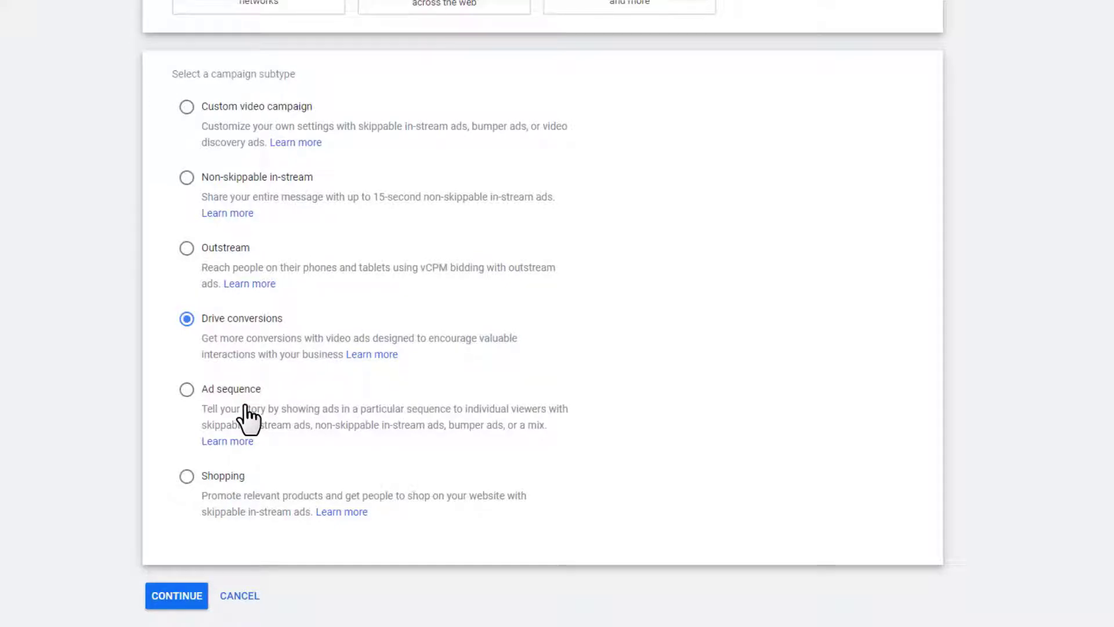
# Choose the Custom video campaign subtype and continue to the campaign settings.
pyautogui.click(222, 115)
pyautogui.scroll(-1, 282, 131)
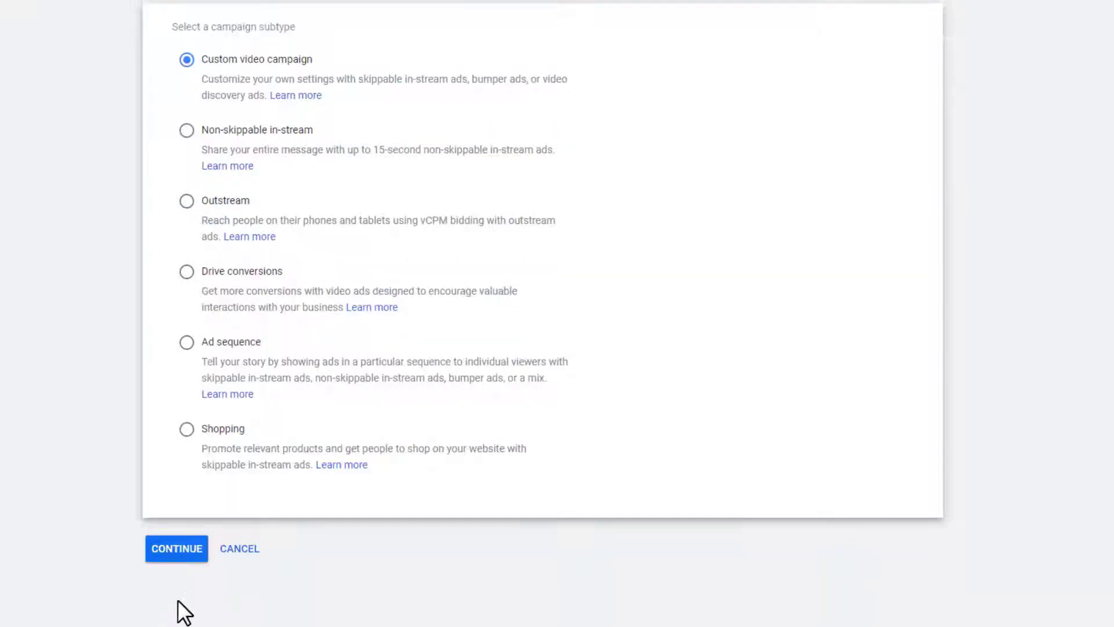
pyautogui.click(174, 551)
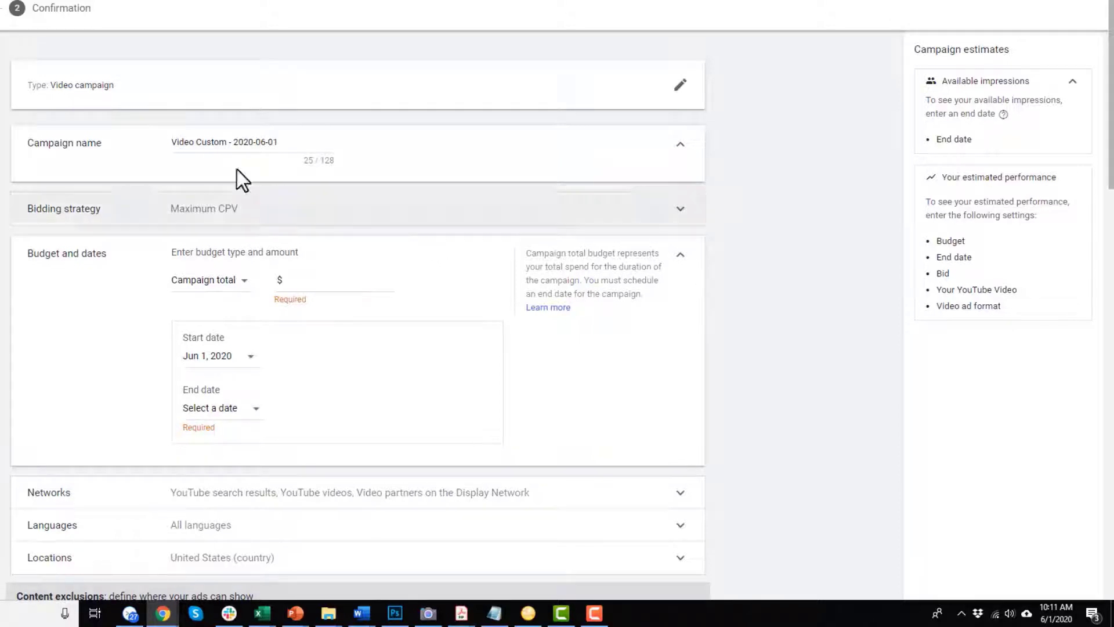
# Rename the campaign as Demo.
pyautogui.moveTo(314, 143); pyautogui.dragTo(125, 145)
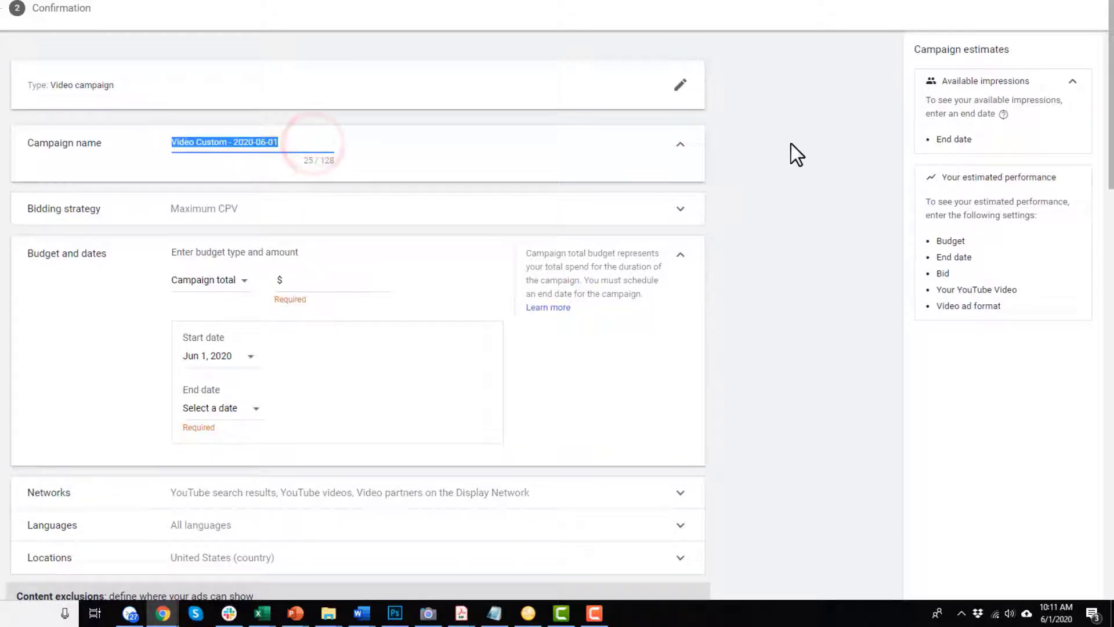
pyautogui.write('Demo')
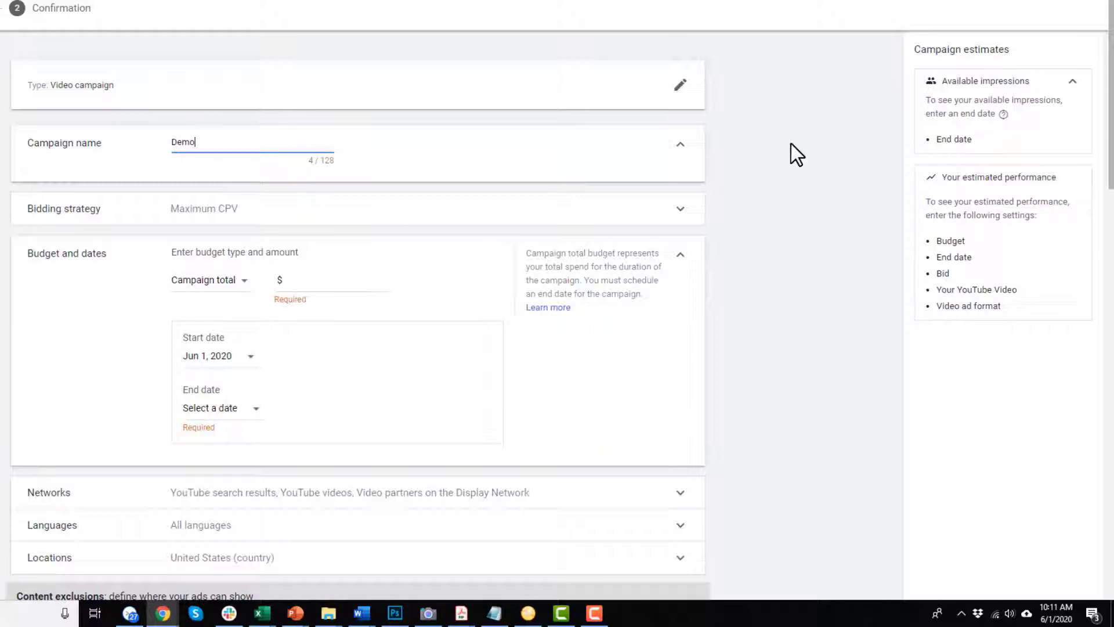
pyautogui.moveTo(234, 142); pyautogui.dragTo(175, 151)
# Expand the bidding strategy settings and choose Maximum CPV as the bid strategy.
pyautogui.scroll(-2, 290, 127)
pyautogui.click(271, 77)
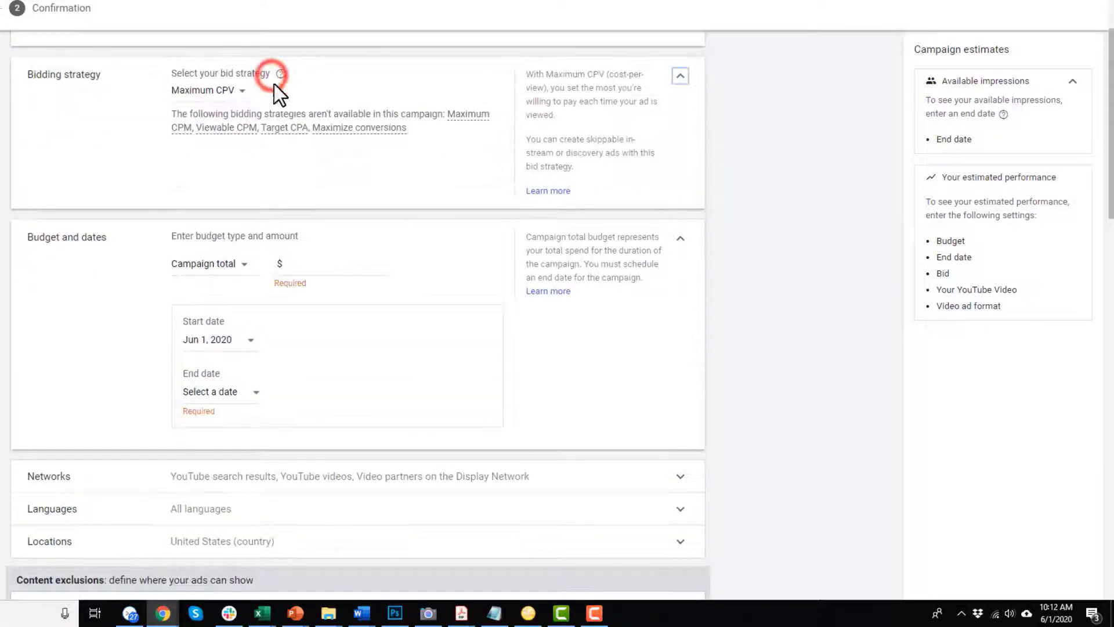
pyautogui.scroll(-1, 281, 128)
pyautogui.scroll(3, 282, 145)
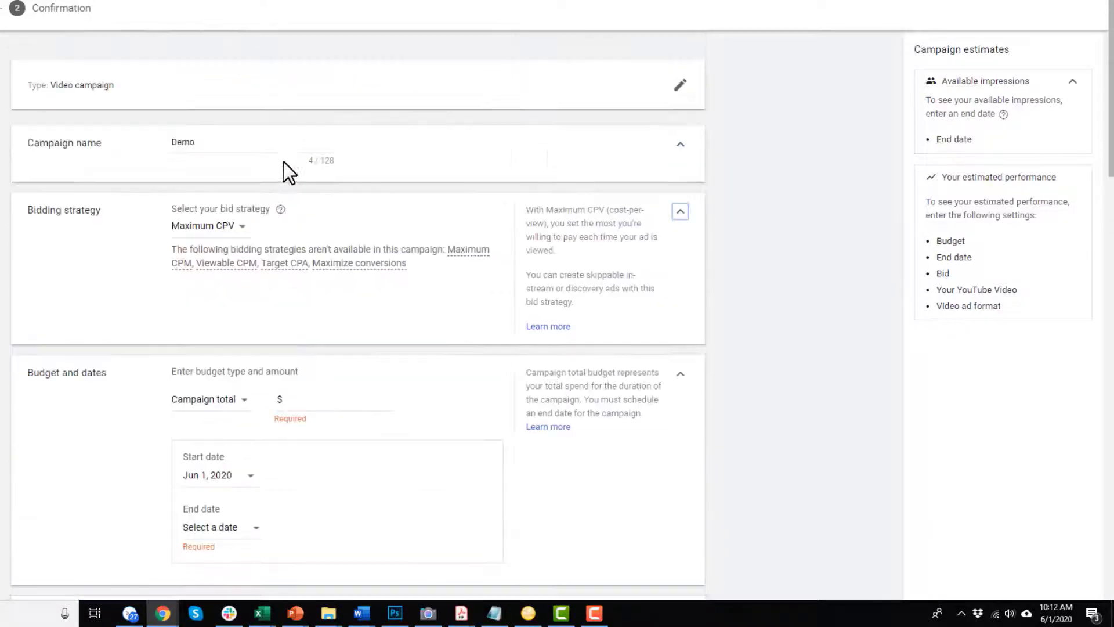
pyautogui.click(221, 231)
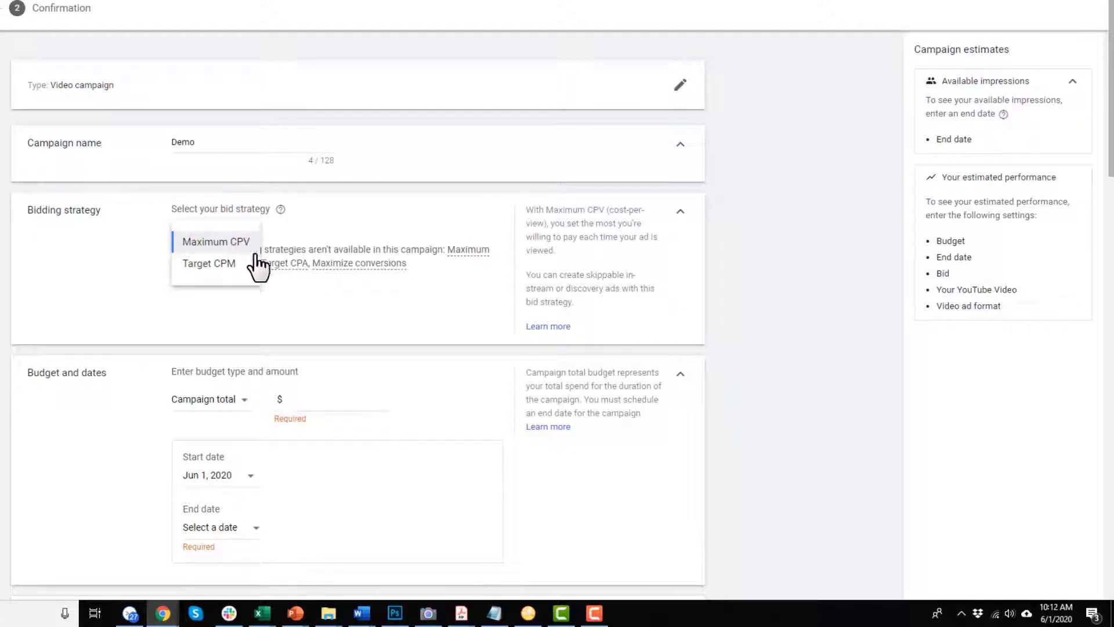
pyautogui.click(227, 240)
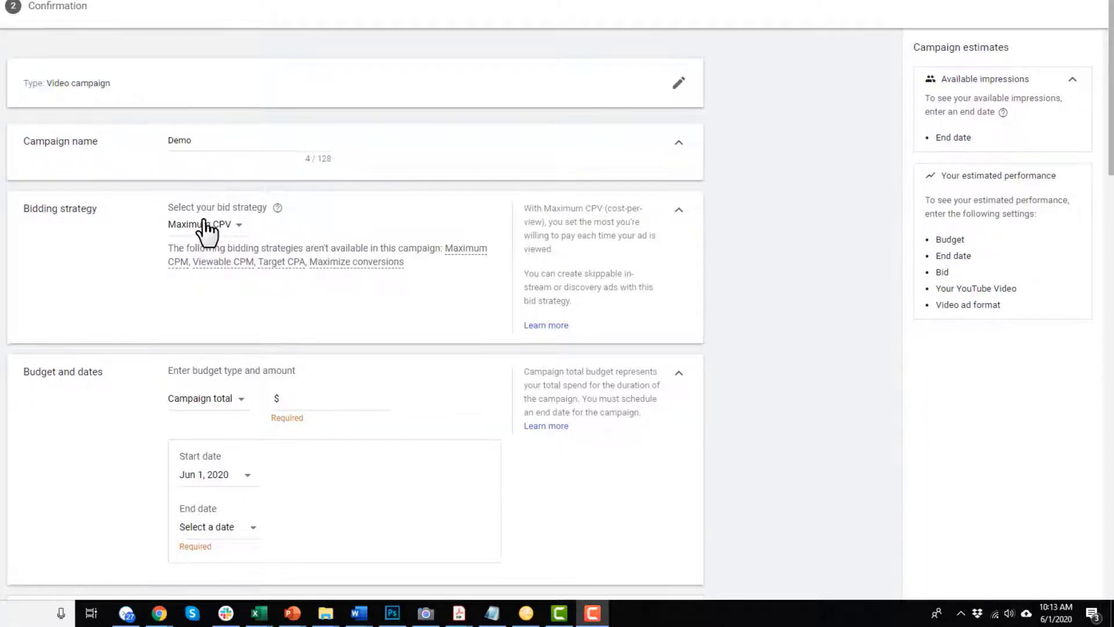
# Set the campaign budget to $5.00 daily, review the start and end date options, and collapse the budget settings.
pyautogui.scroll(-3, 231, 235)
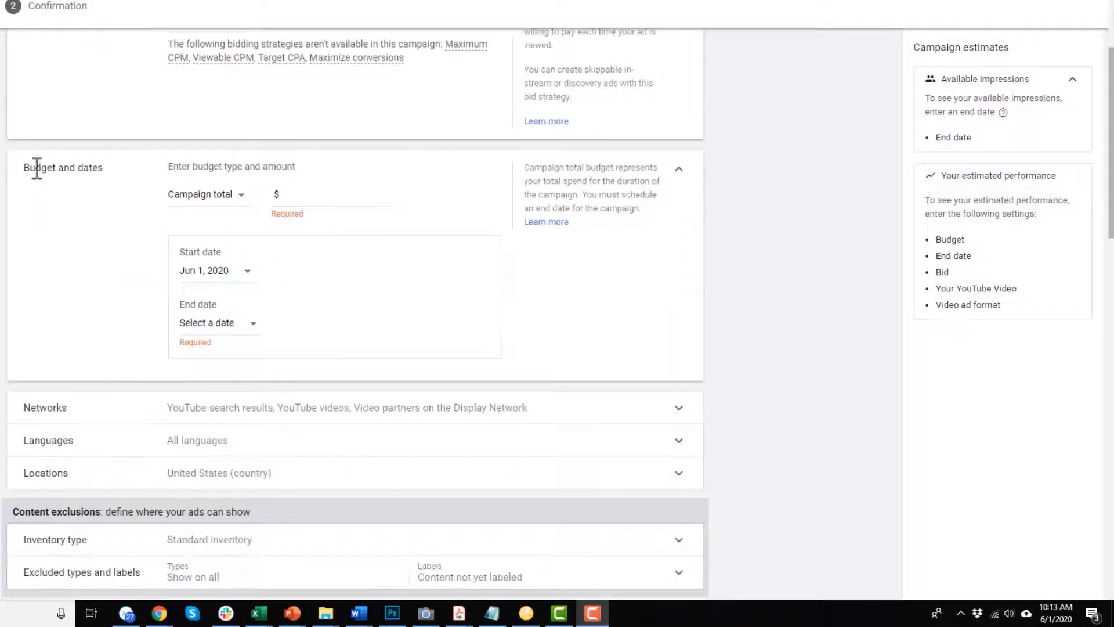
pyautogui.click(224, 194)
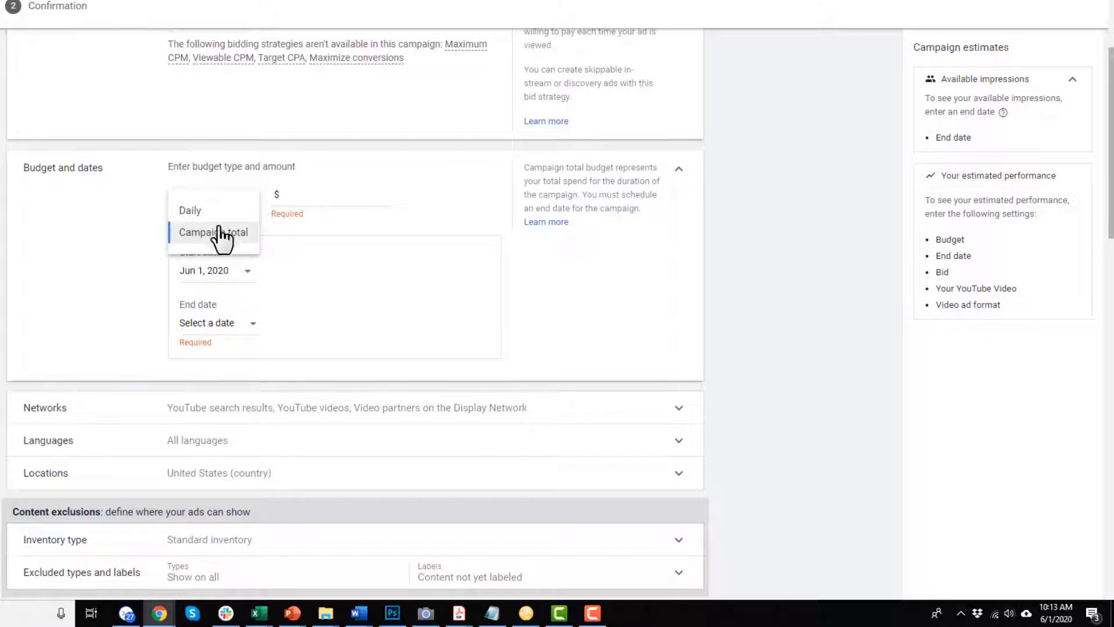
pyautogui.click(221, 210)
pyautogui.click(318, 194)
pyautogui.write('5')
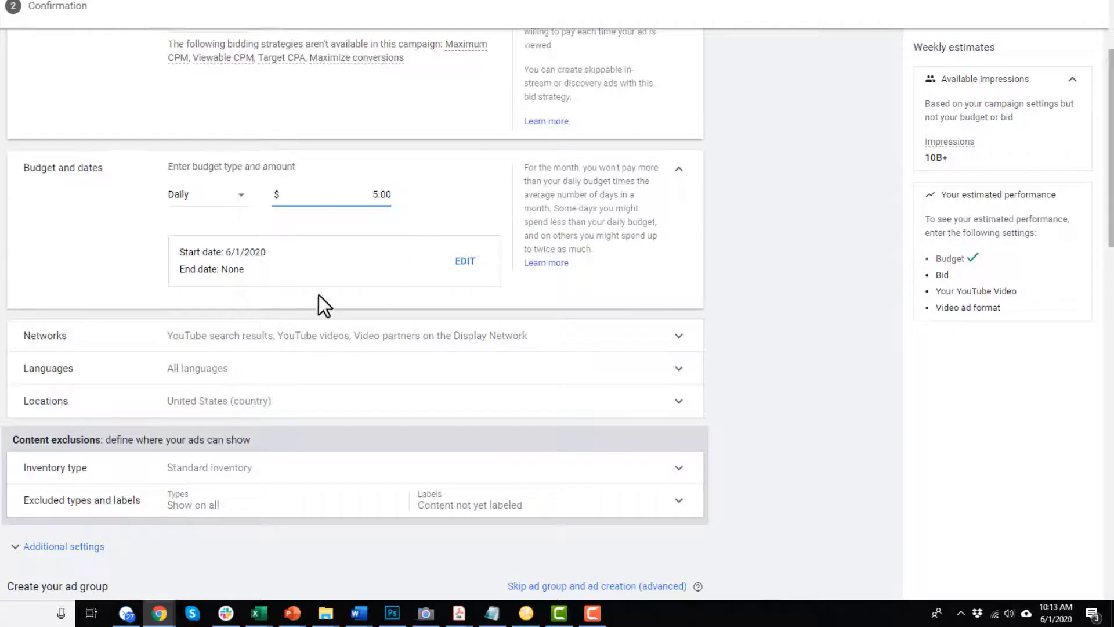
pyautogui.click(466, 261)
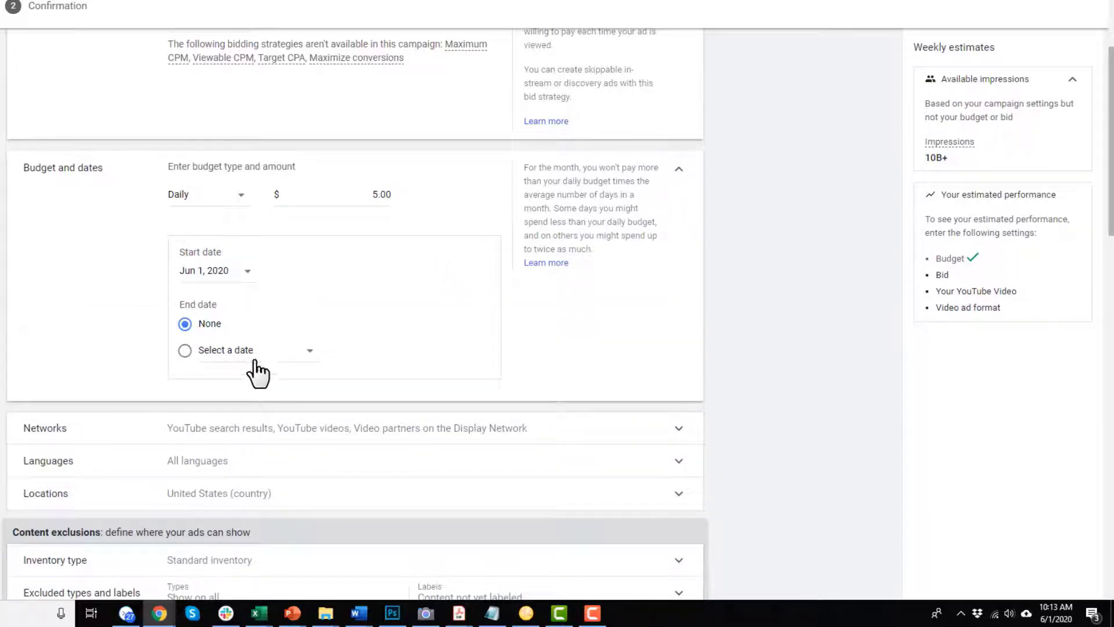
pyautogui.click(677, 170)
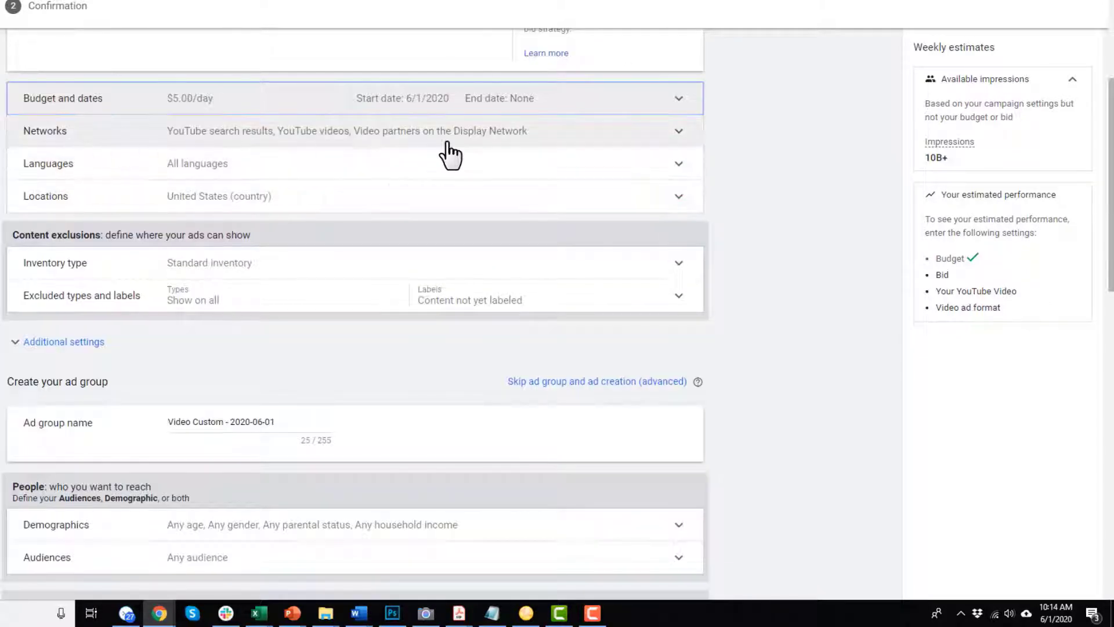
# Exclude video partners on the Display Network from the campaign's networks.
pyautogui.click(446, 144)
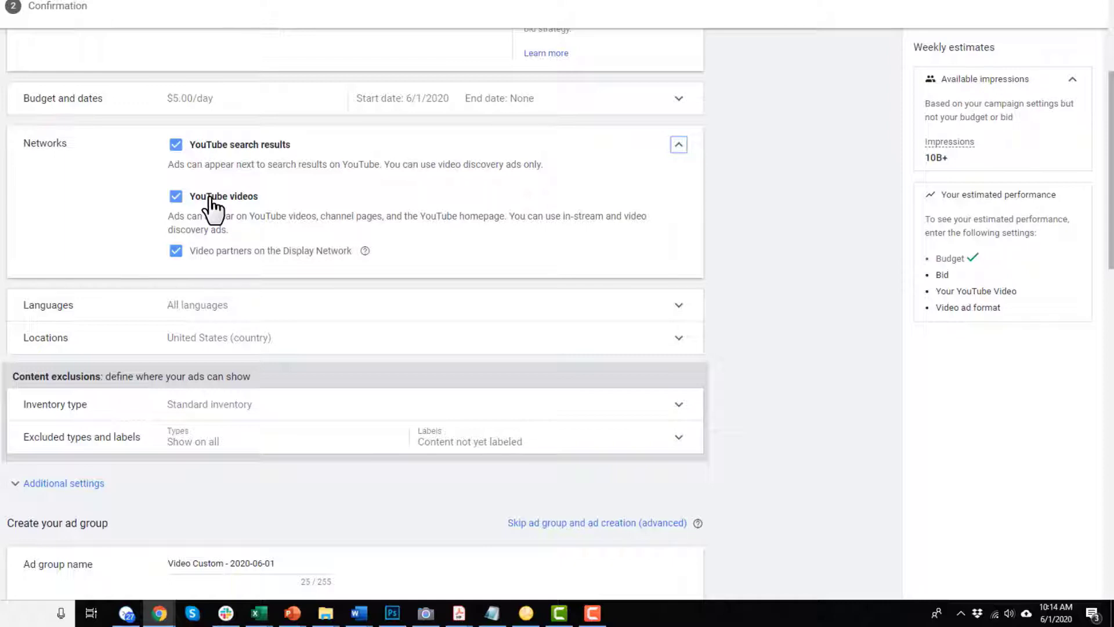
pyautogui.click(178, 254)
# Set English as the language the campaign's customers speak.
pyautogui.scroll(-2, 394, 222)
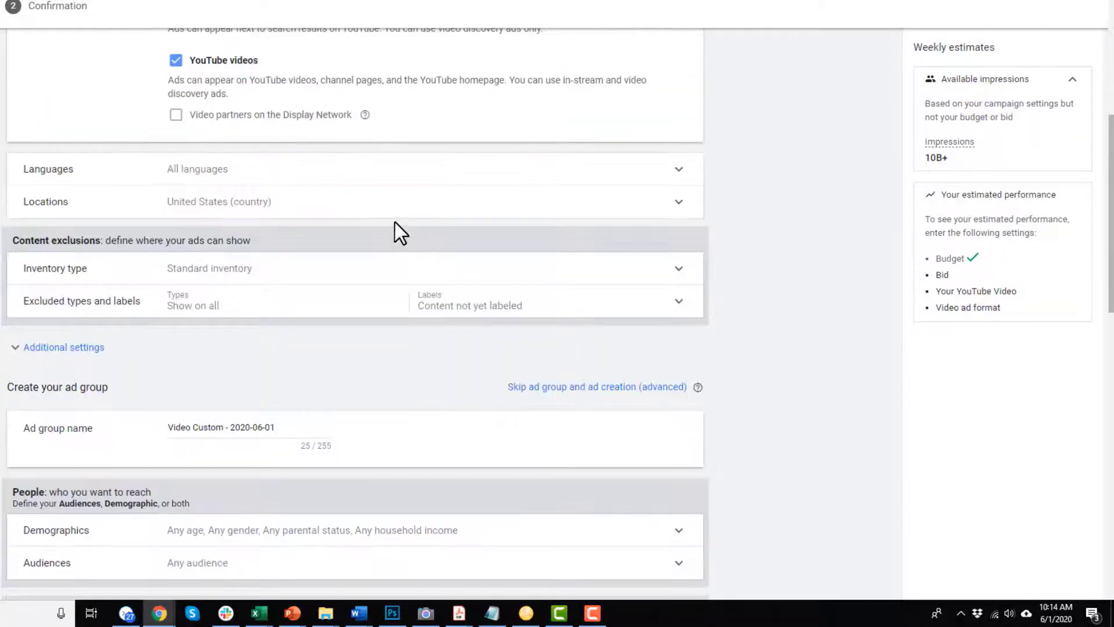
pyautogui.click(226, 169)
pyautogui.click(308, 191)
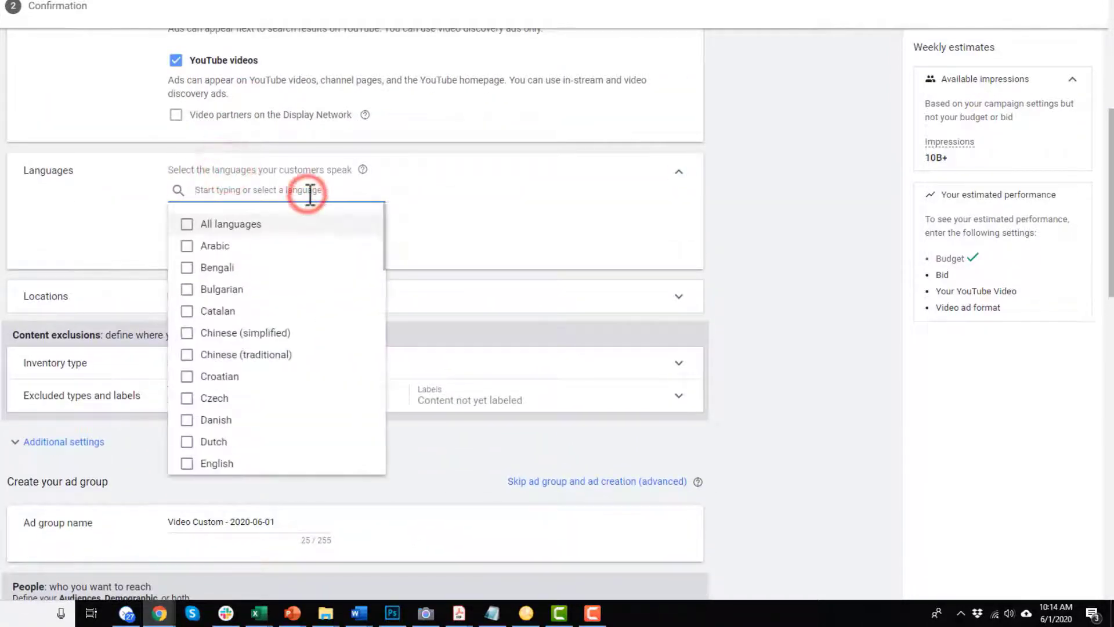
pyautogui.write('en')
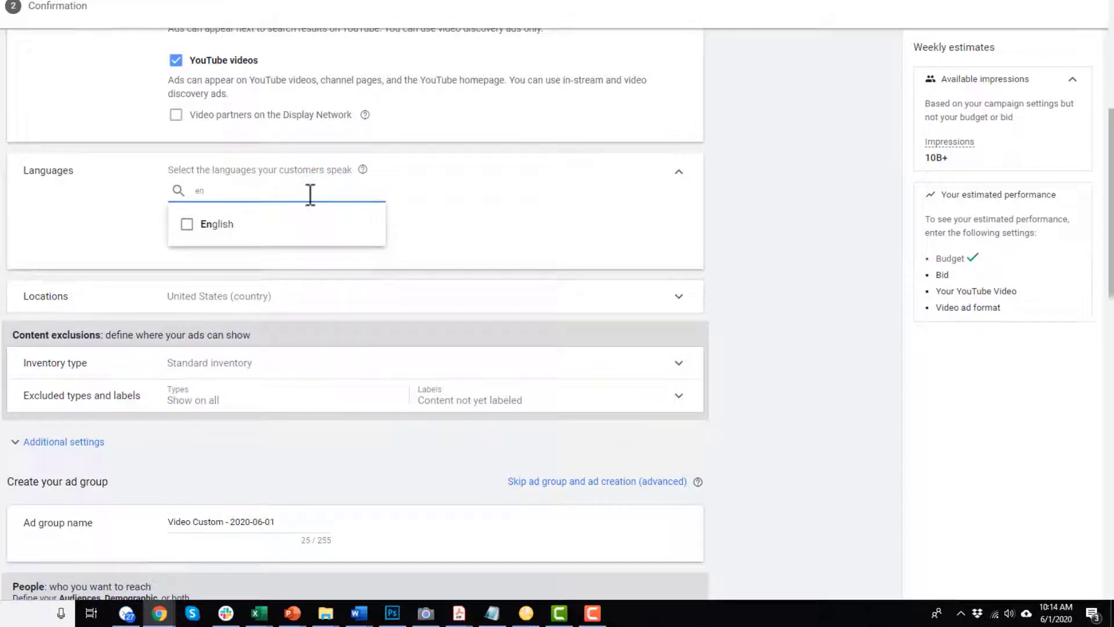
pyautogui.click(186, 225)
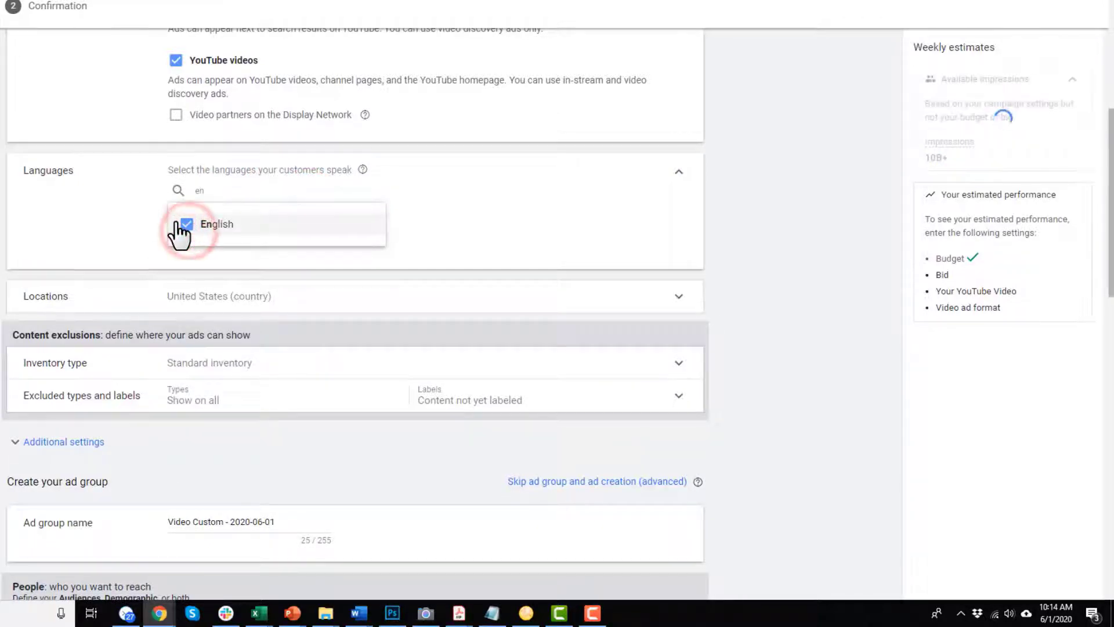
pyautogui.click(256, 228)
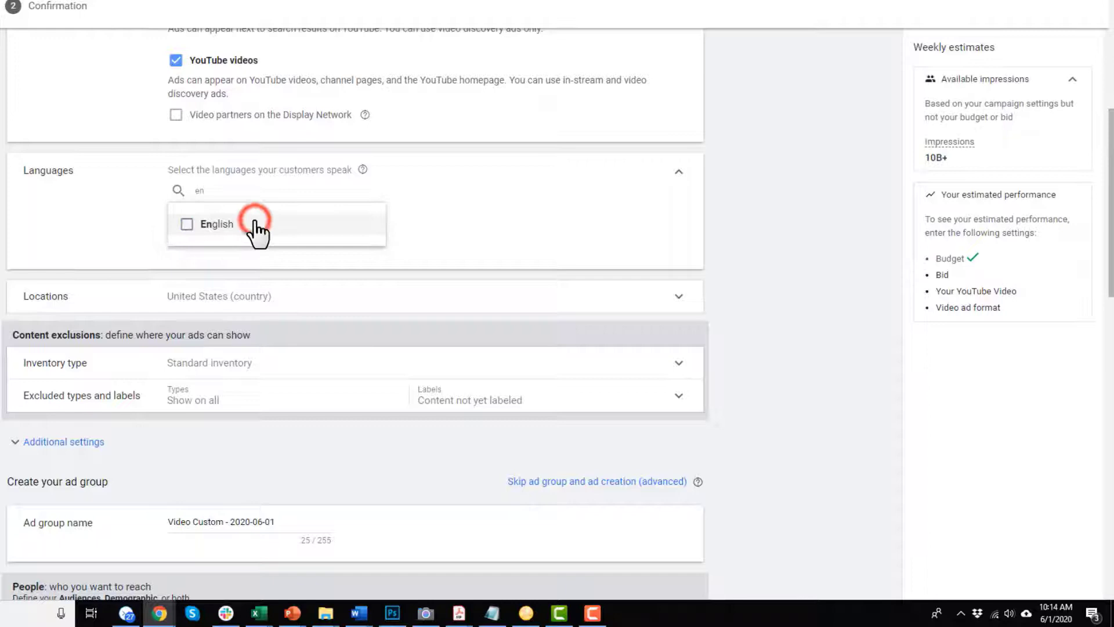
pyautogui.click(210, 223)
pyautogui.click(467, 228)
pyautogui.scroll(-1, 249, 243)
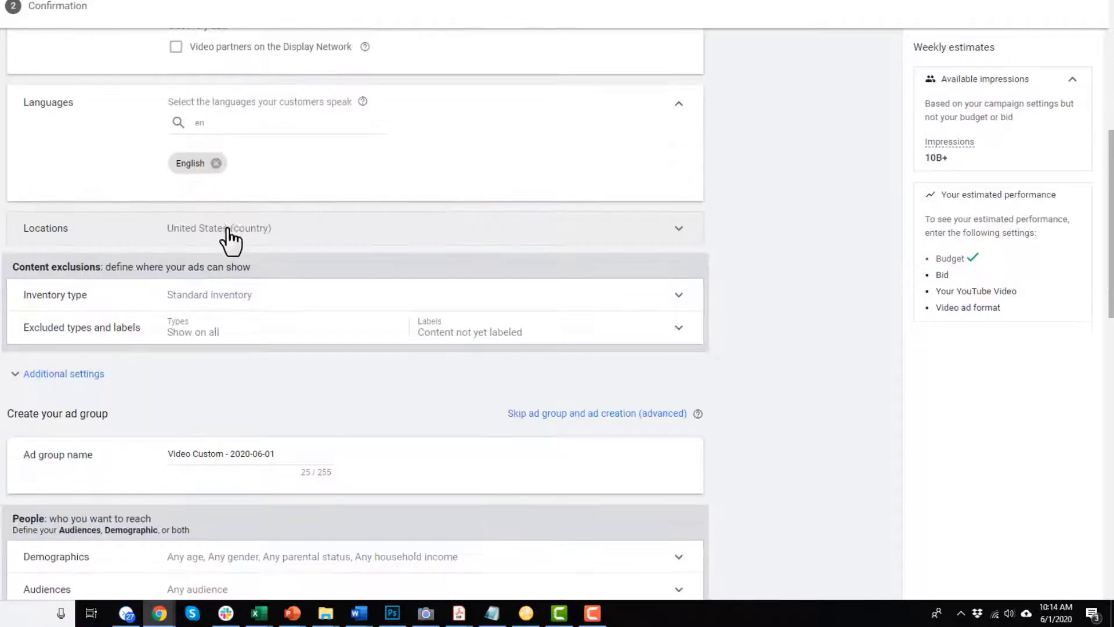
pyautogui.click(268, 229)
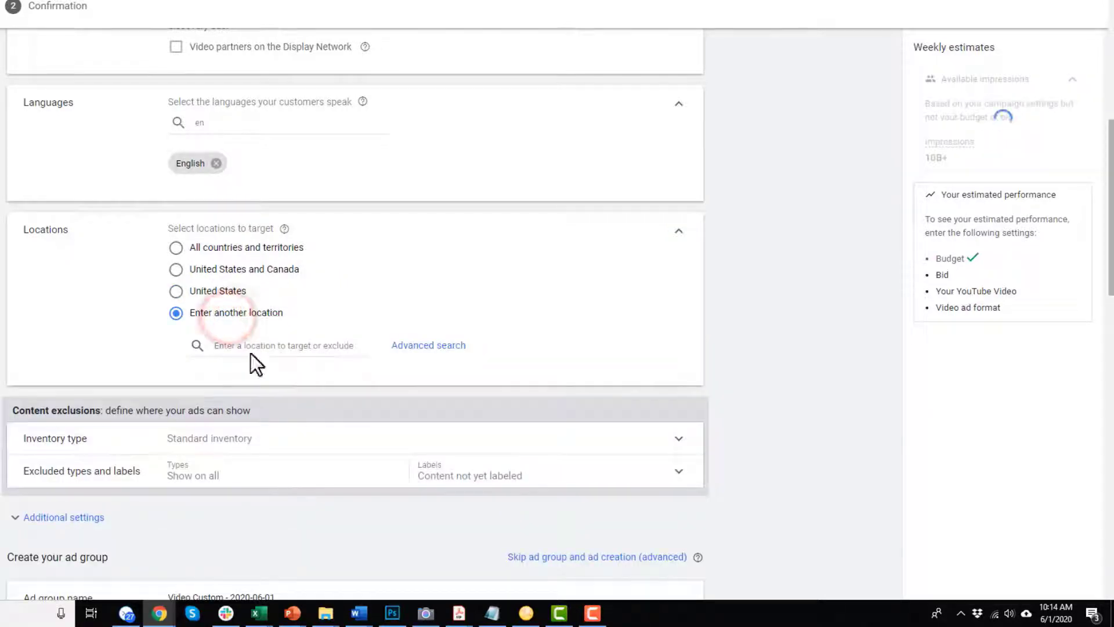
pyautogui.click(434, 346)
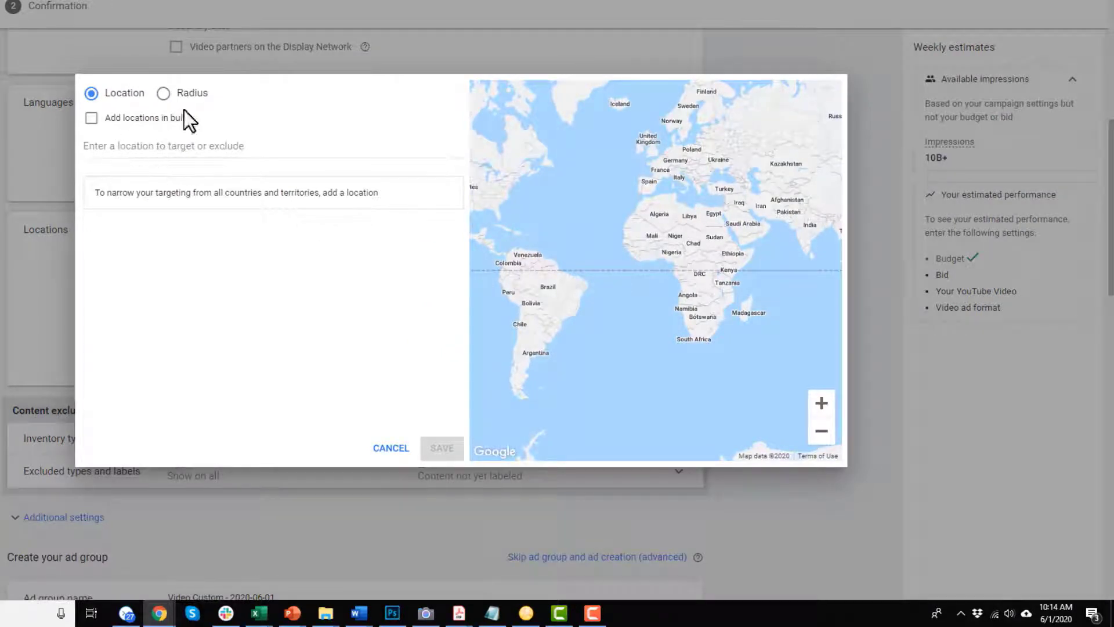
pyautogui.click(163, 93)
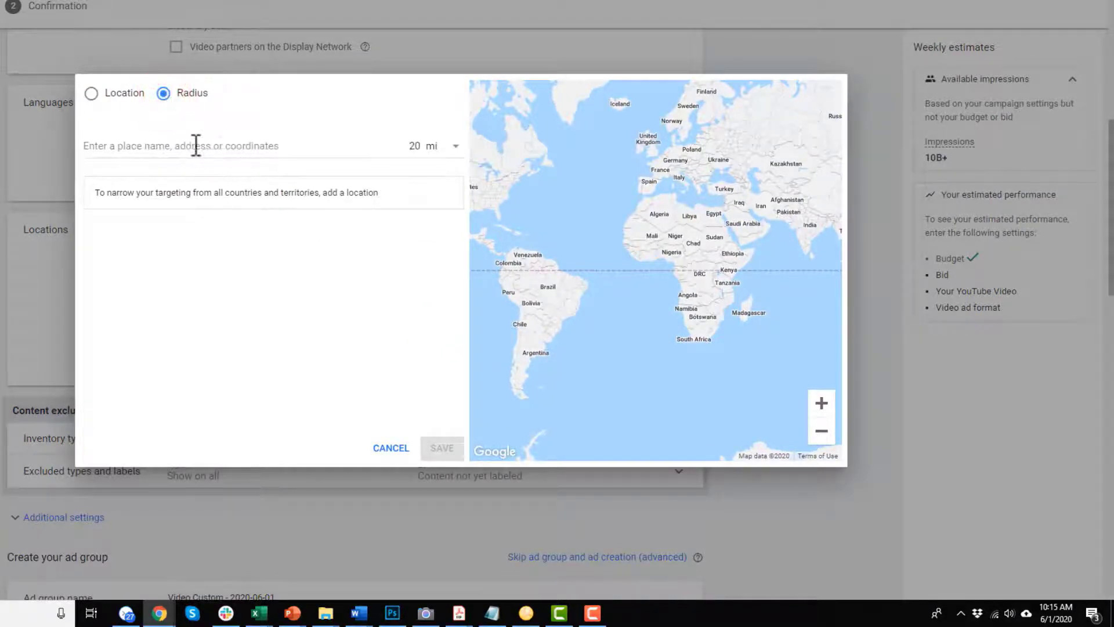
pyautogui.click(174, 144)
pyautogui.write('23112')
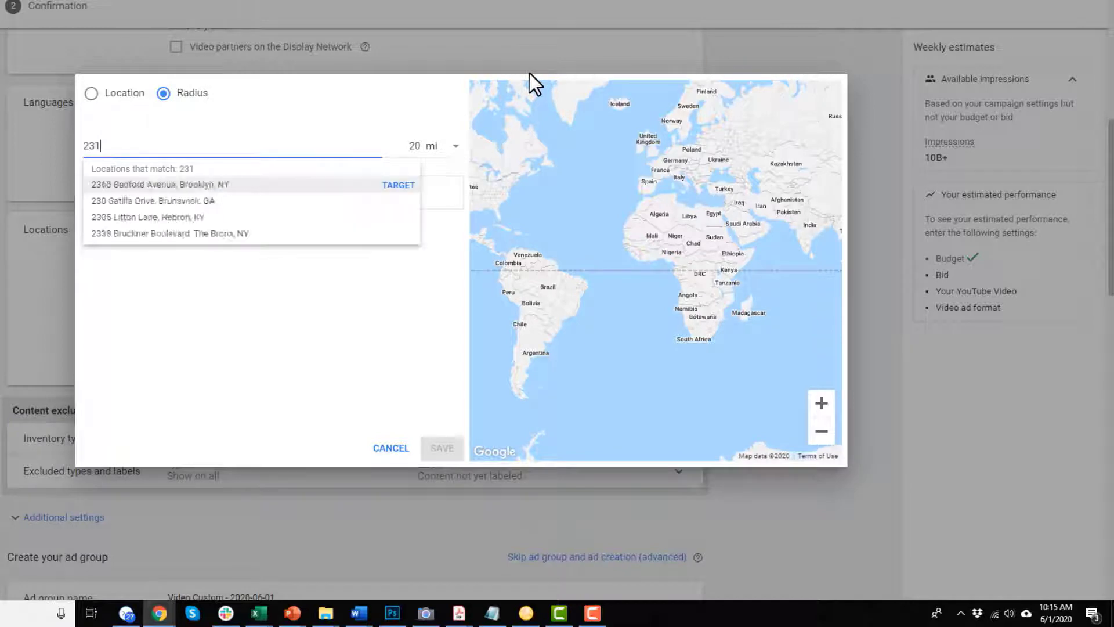
pyautogui.click(352, 186)
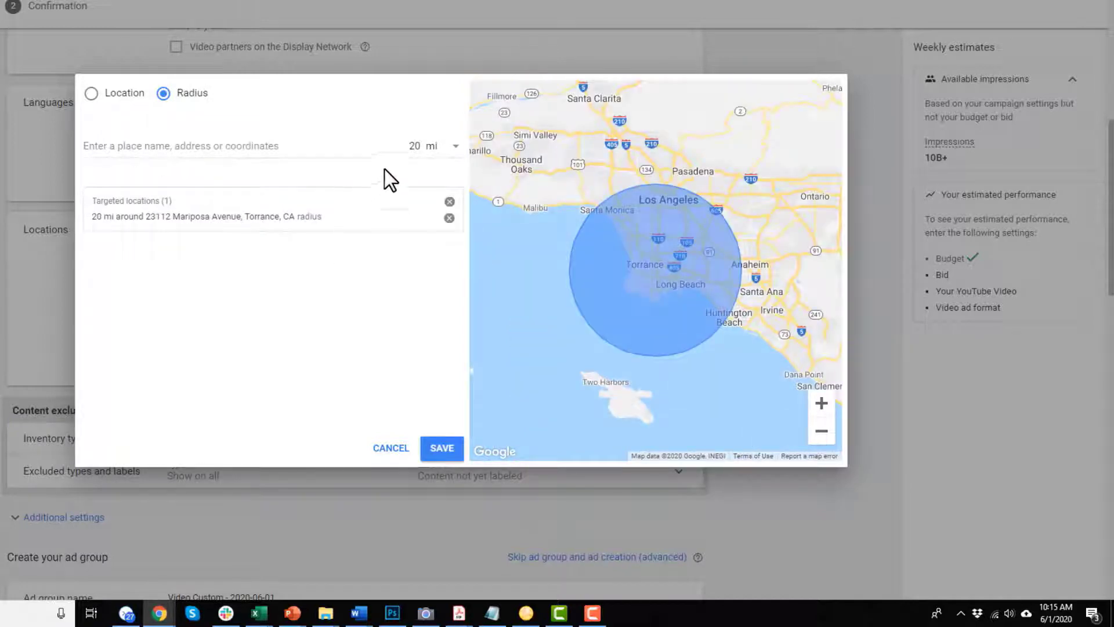
pyautogui.click(409, 145)
pyautogui.write('10')
pyautogui.click(344, 324)
pyautogui.click(390, 448)
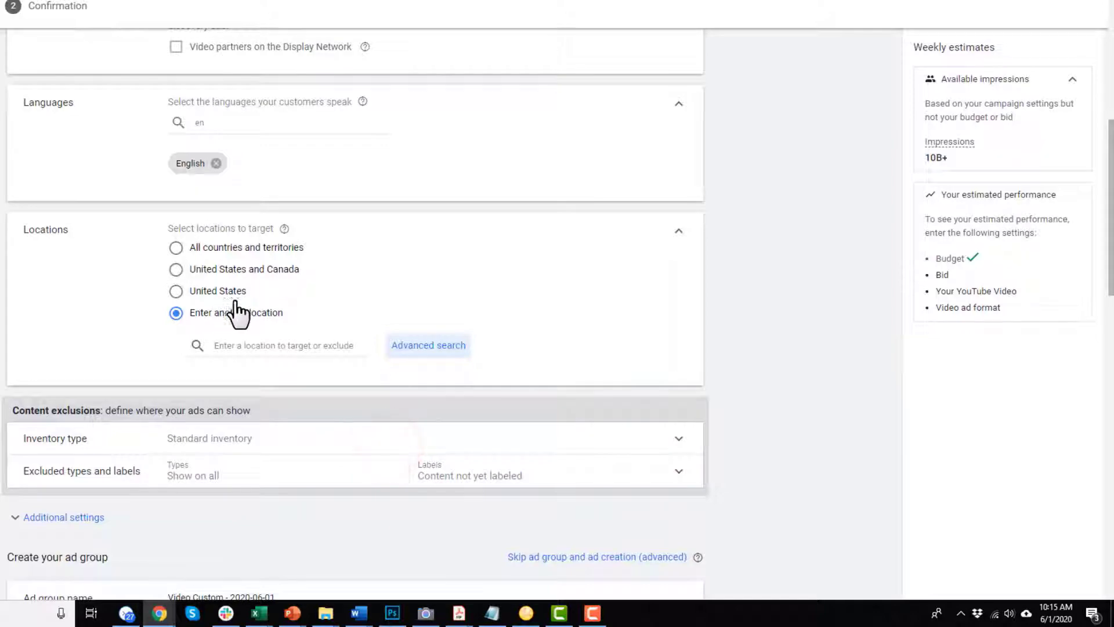
pyautogui.click(176, 290)
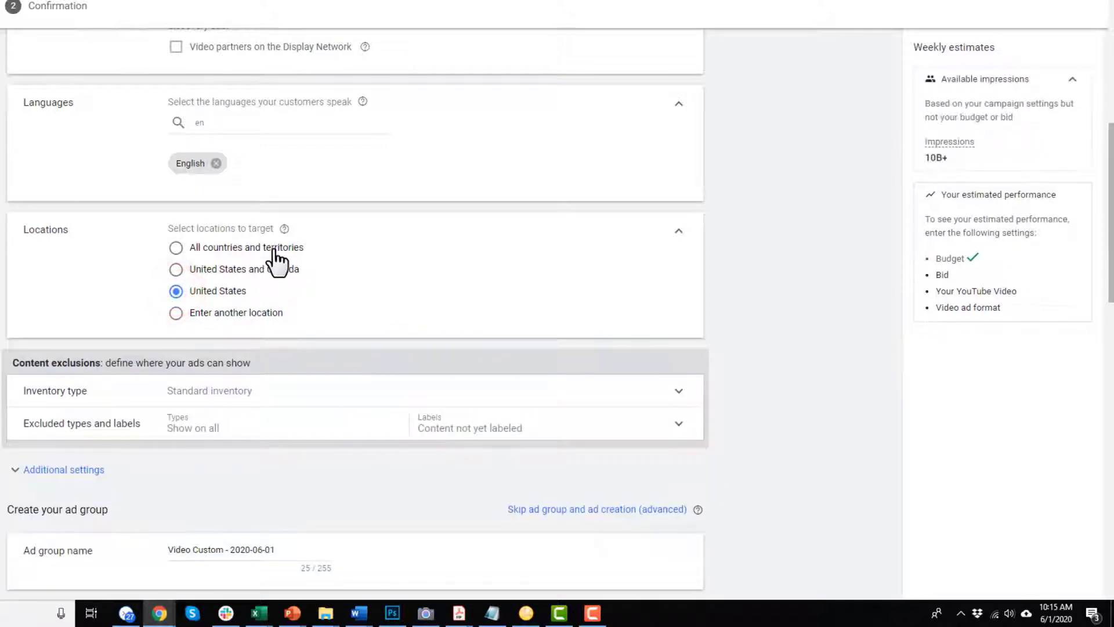
# Compare the inventory types in the content exclusions and choose Standard inventory for the campaign.
pyautogui.scroll(-3, 298, 256)
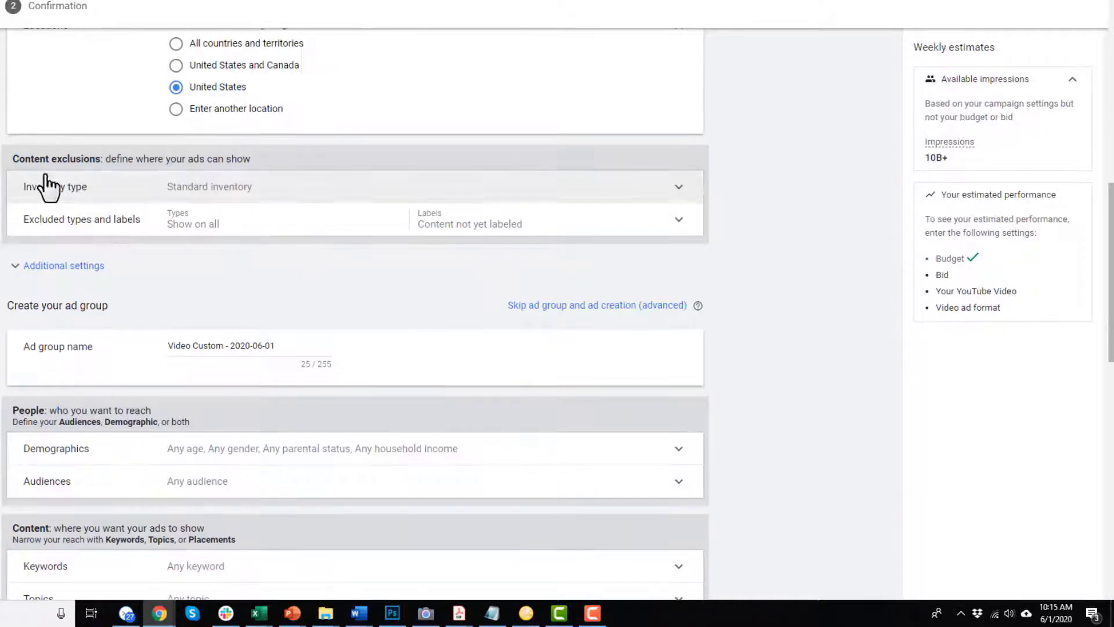
pyautogui.click(154, 187)
pyautogui.scroll(-1, 409, 226)
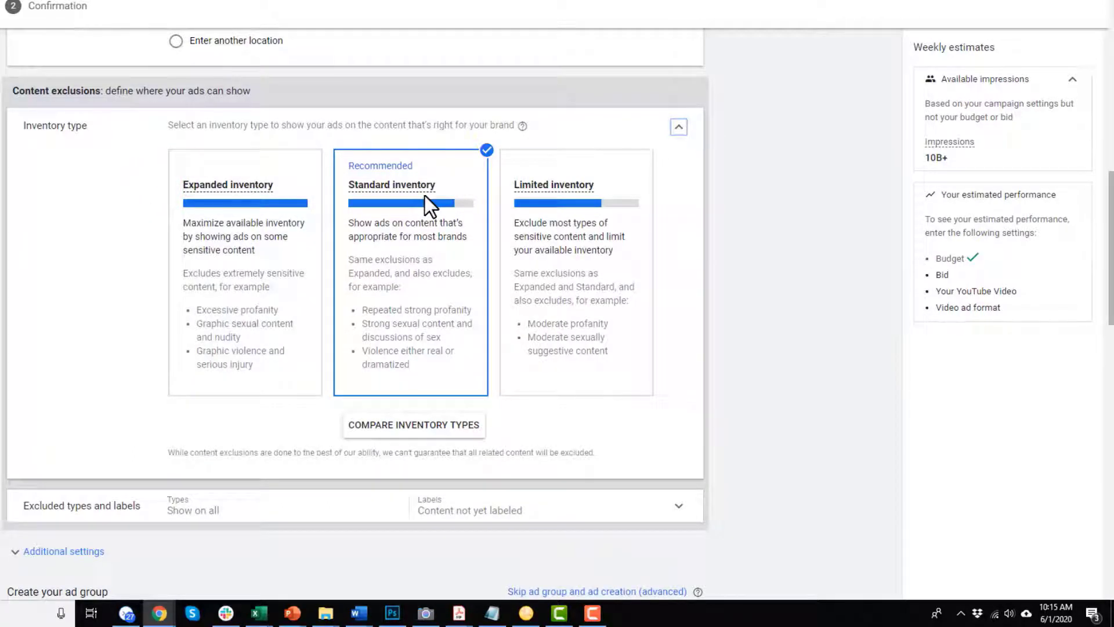
pyautogui.click(441, 424)
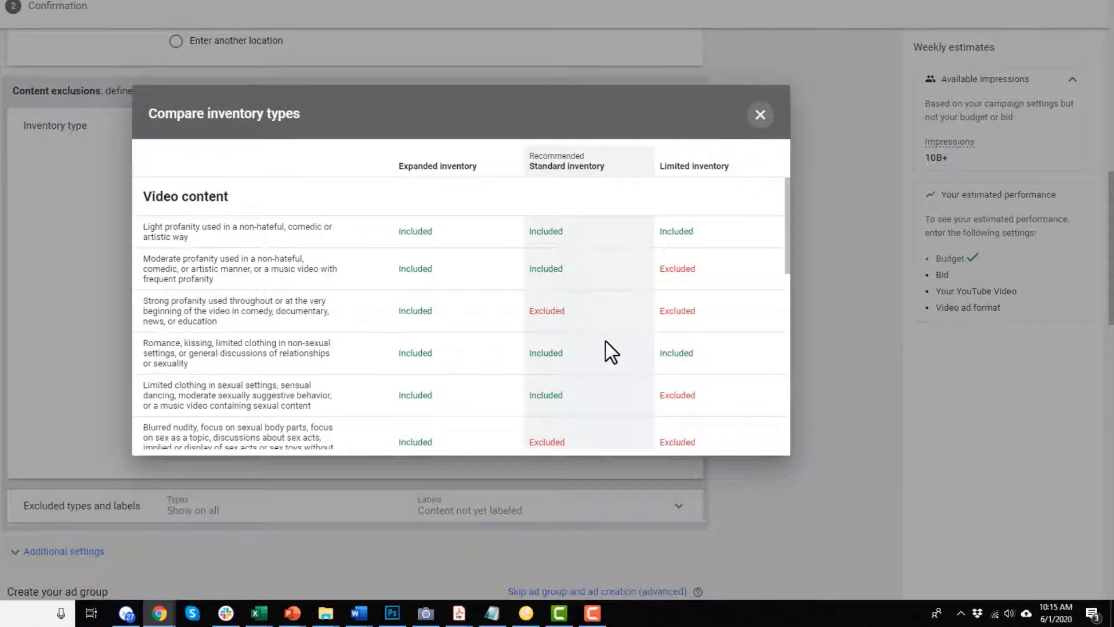
pyautogui.scroll(-6, 462, 300)
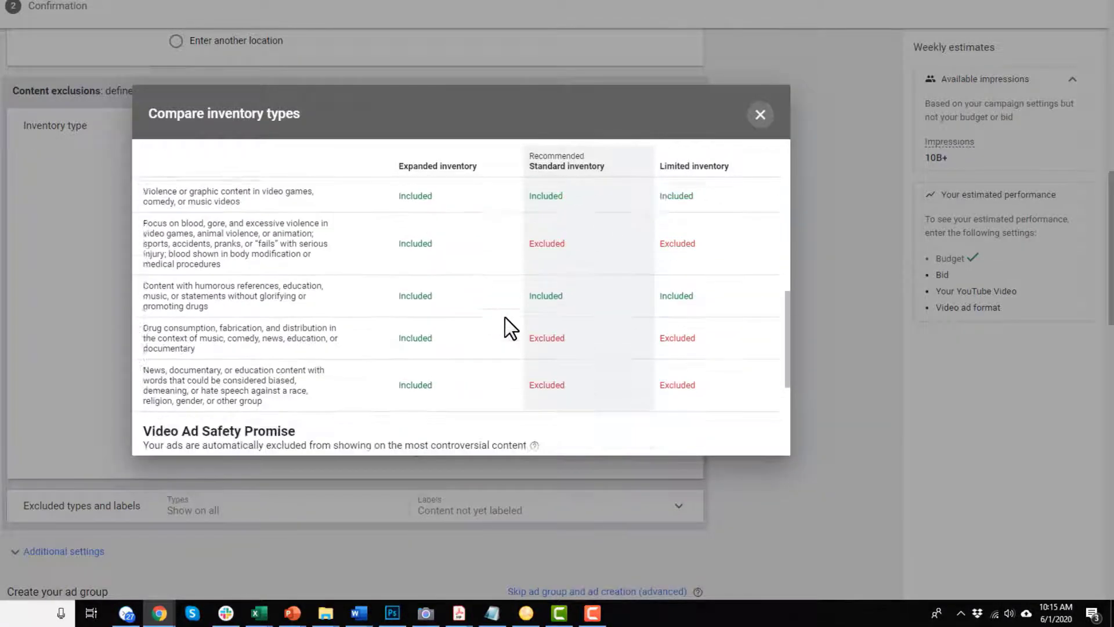
pyautogui.scroll(-3, 579, 351)
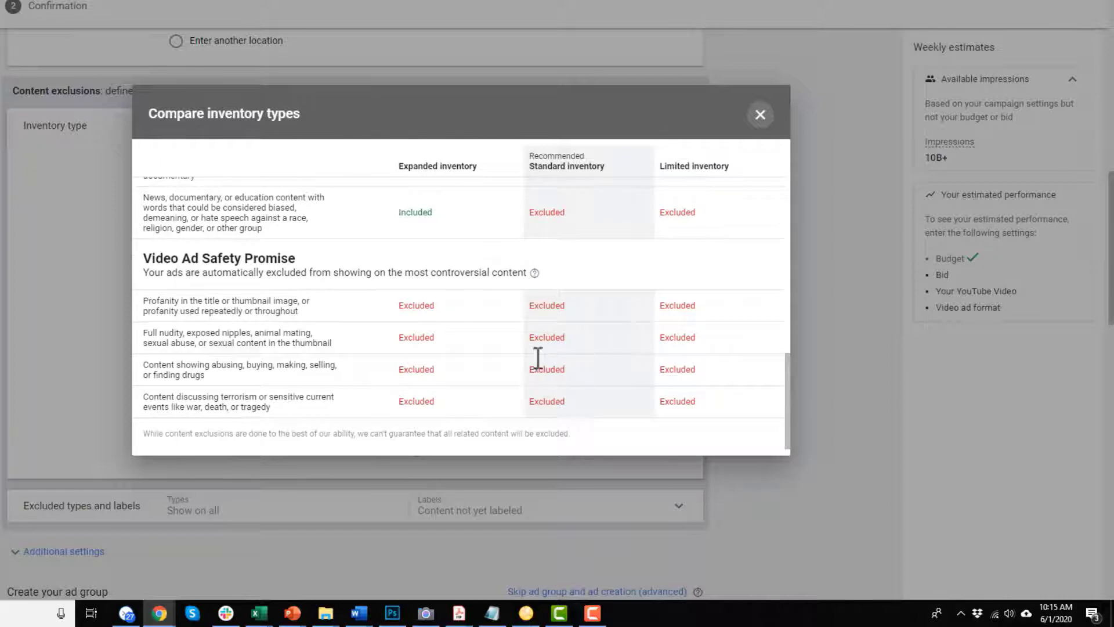
pyautogui.scroll(10, 538, 355)
pyautogui.click(754, 120)
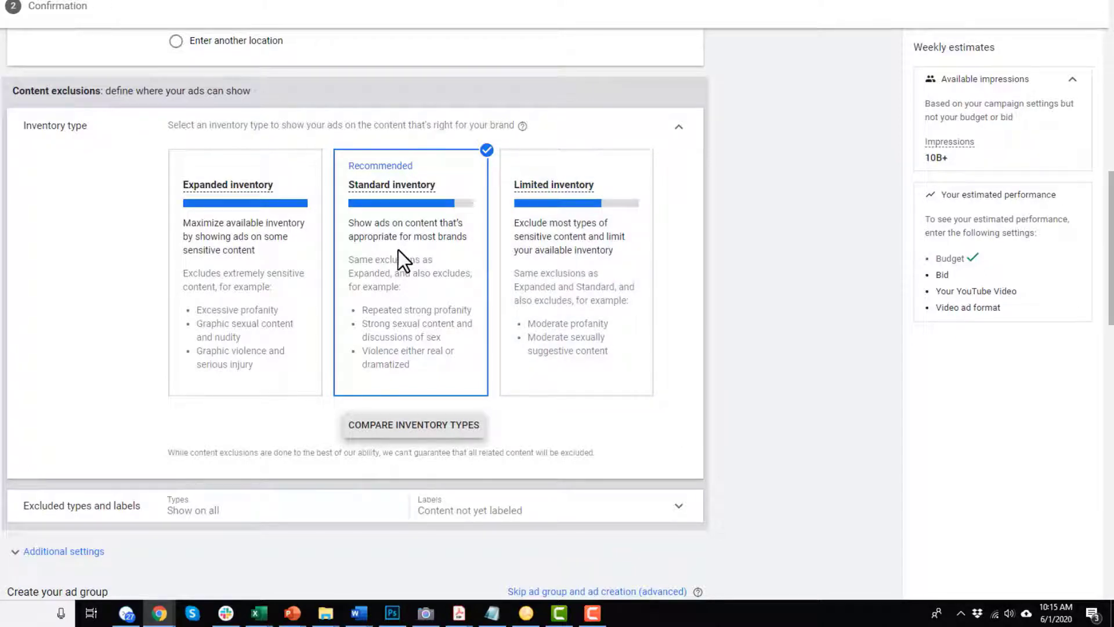
pyautogui.click(437, 244)
# Exclude embedded YouTube videos, live streaming videos and DL-MA: Mature audiences content from the campaign.
pyautogui.scroll(-1, 438, 248)
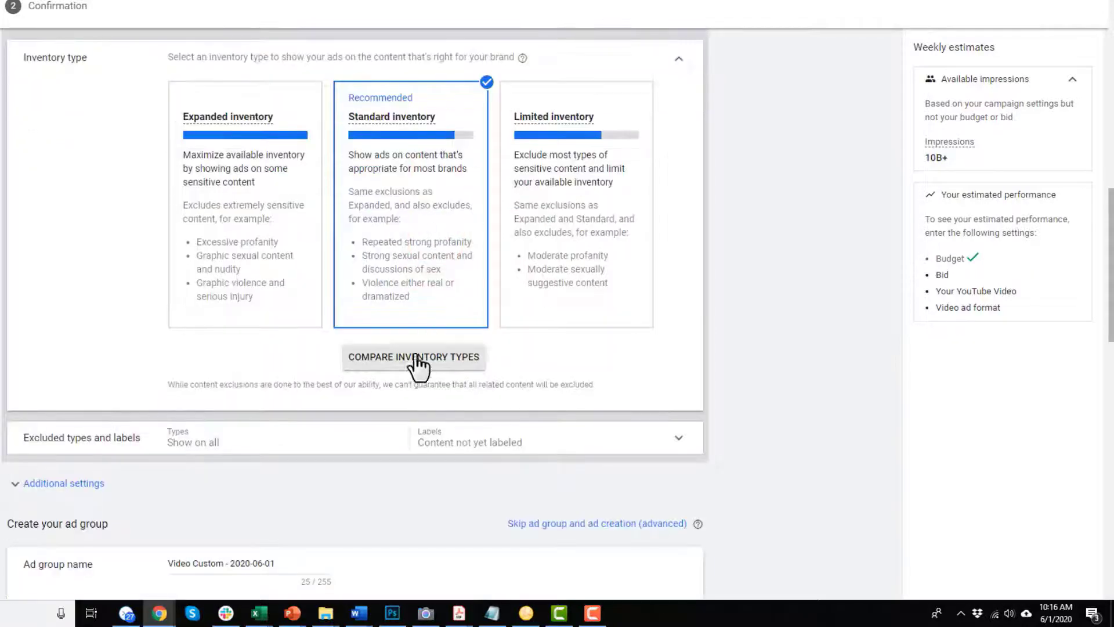
pyautogui.scroll(-2, 433, 234)
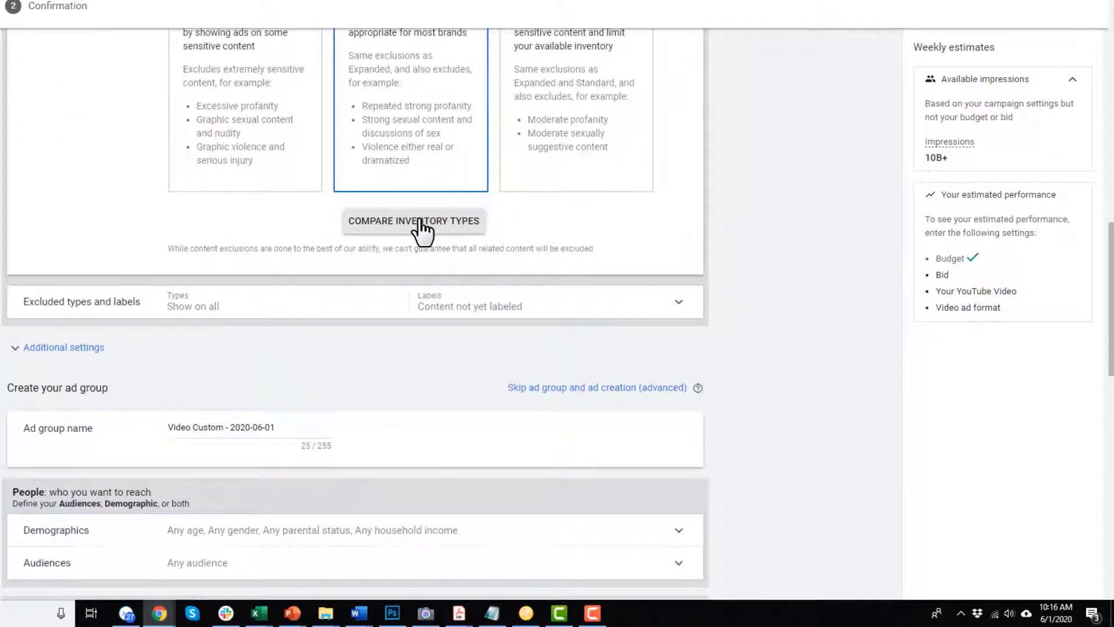
pyautogui.scroll(-2, 422, 231)
pyautogui.click(243, 176)
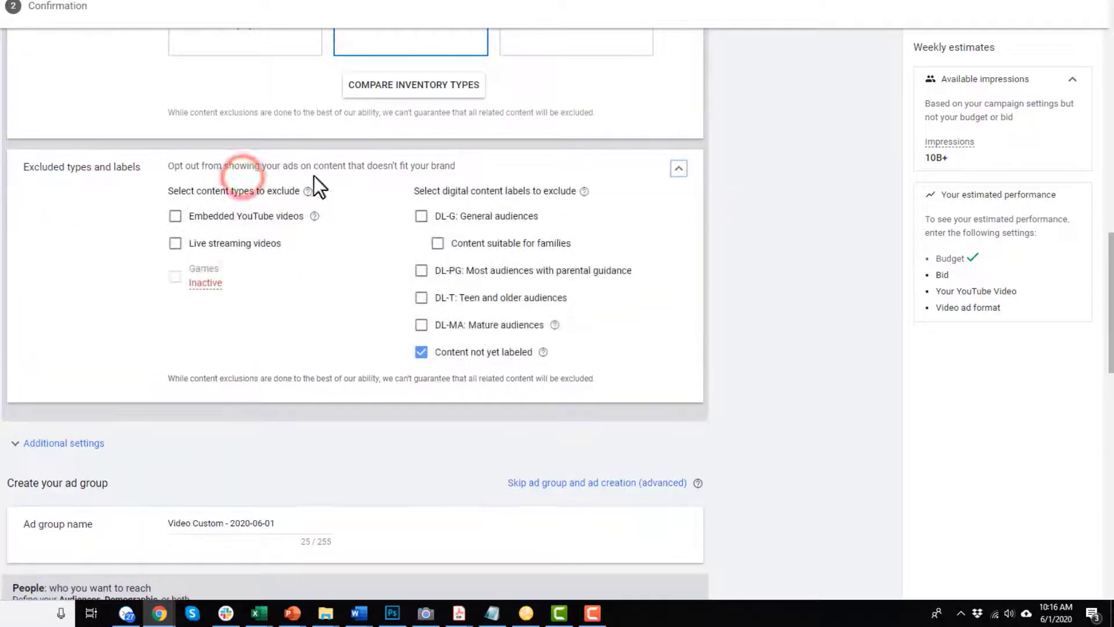
pyautogui.scroll(-1, 314, 177)
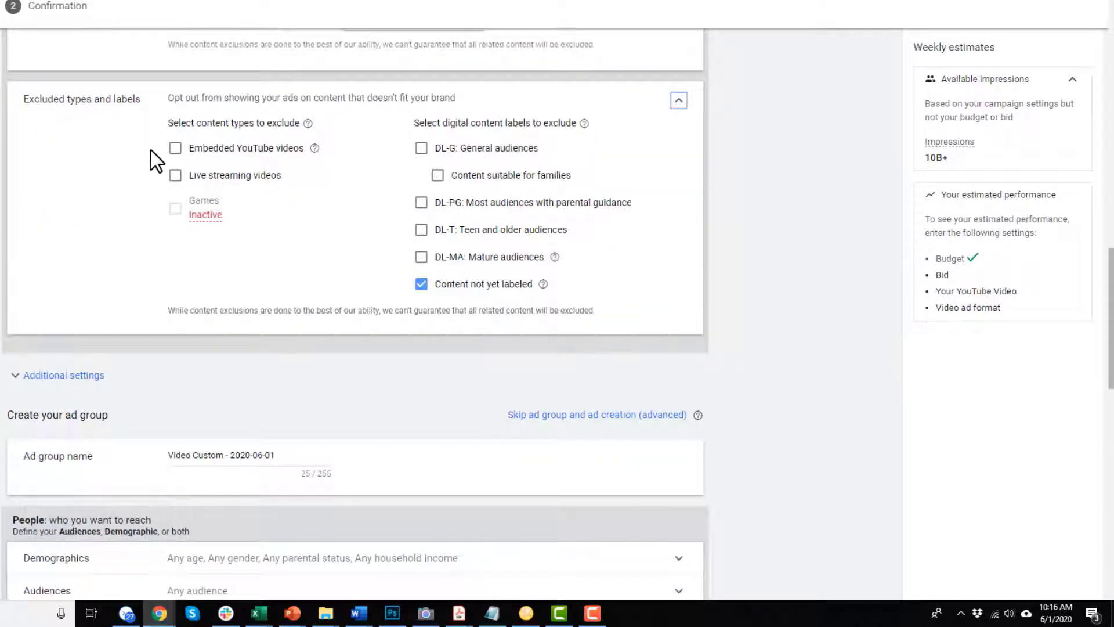
pyautogui.moveTo(306, 100); pyautogui.dragTo(492, 96)
pyautogui.click(492, 96)
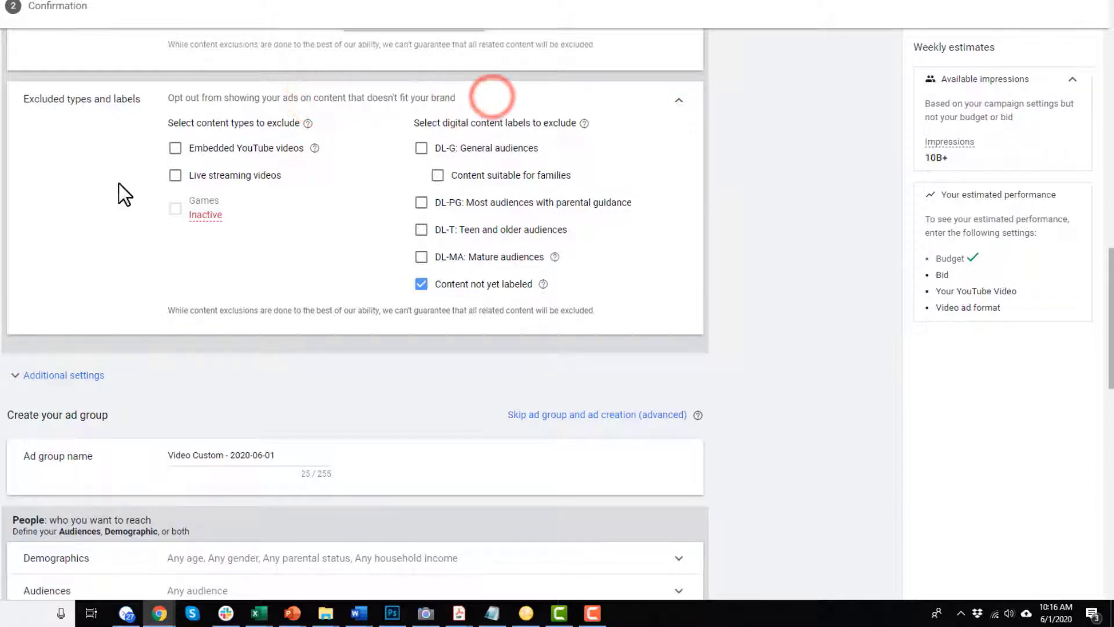
pyautogui.click(175, 148)
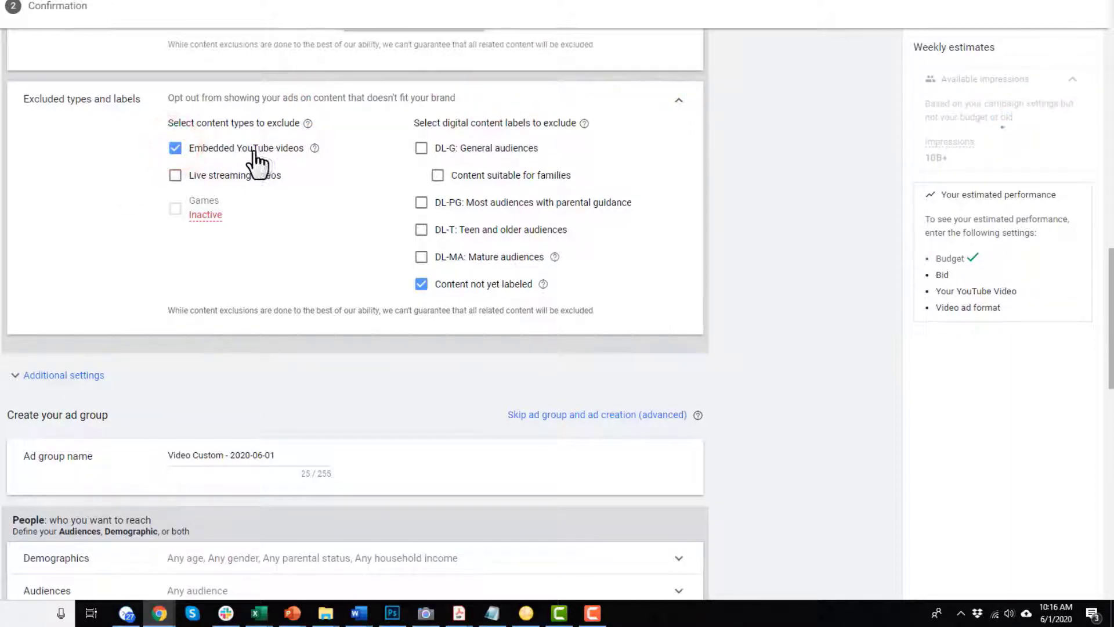
pyautogui.click(181, 175)
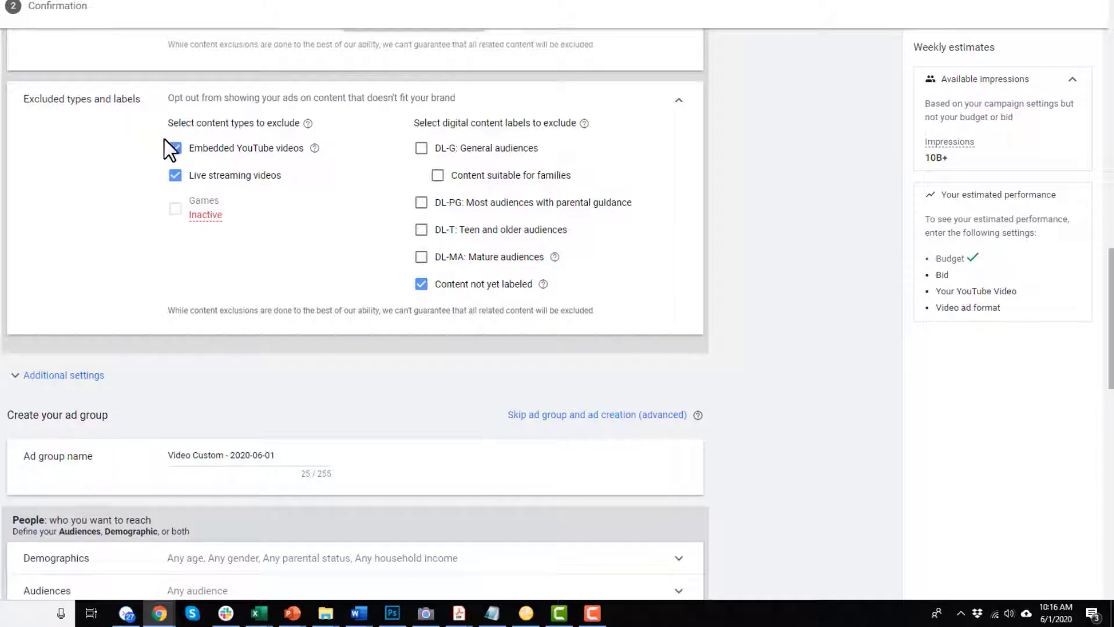
pyautogui.click(421, 258)
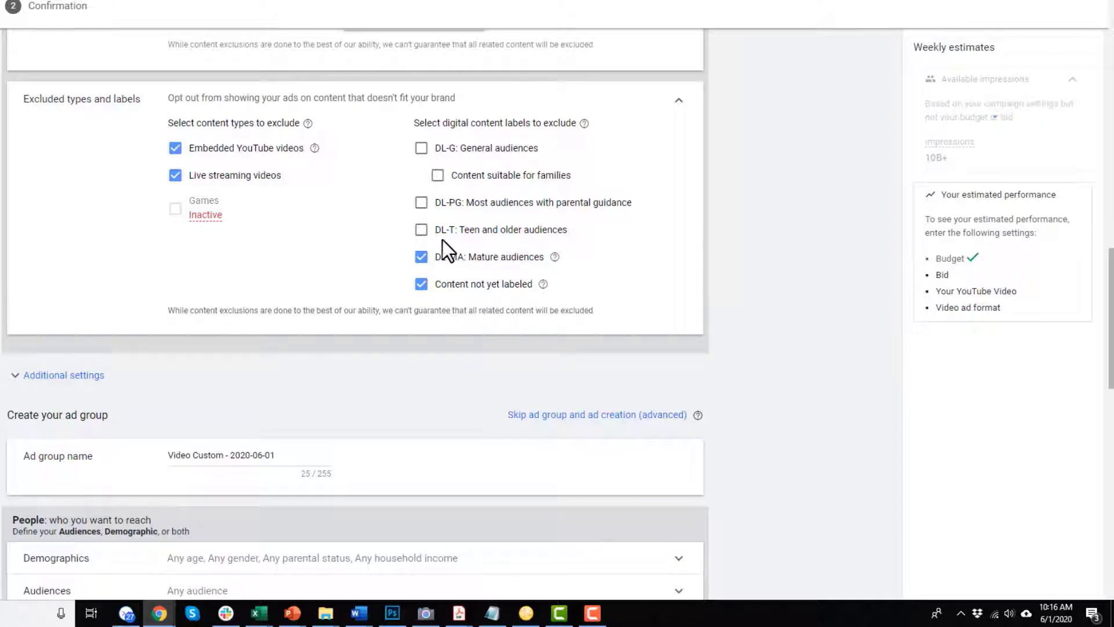
# Expand the conversions options in the additional settings and review the account-level option's explanation and the account's measurement tools.
pyautogui.scroll(-3, 430, 238)
pyautogui.scroll(2, 301, 186)
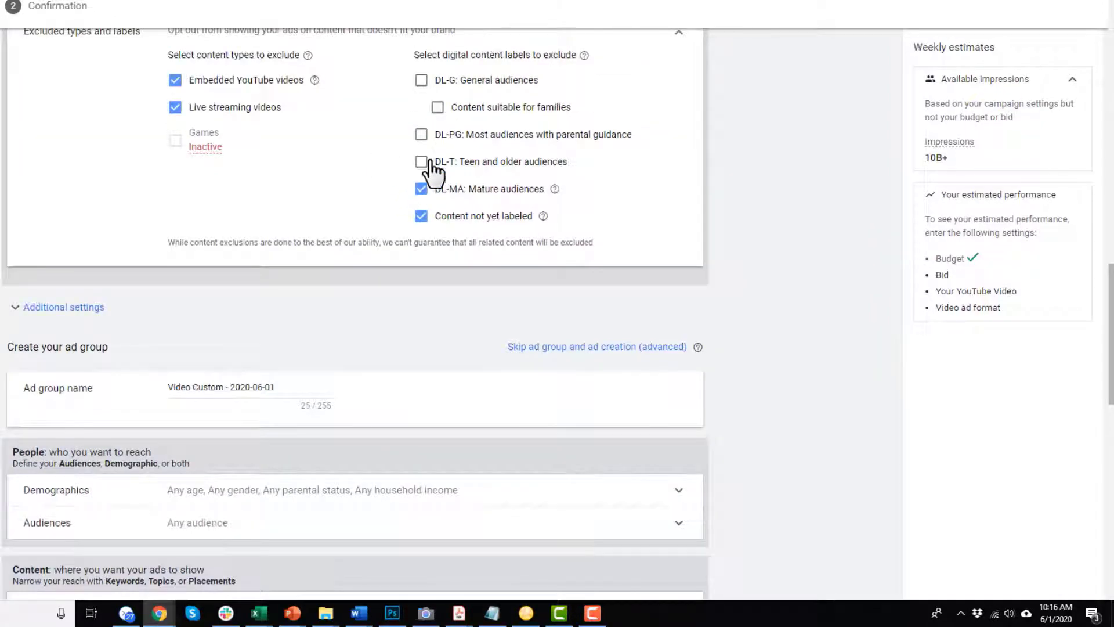
pyautogui.scroll(-1, 406, 191)
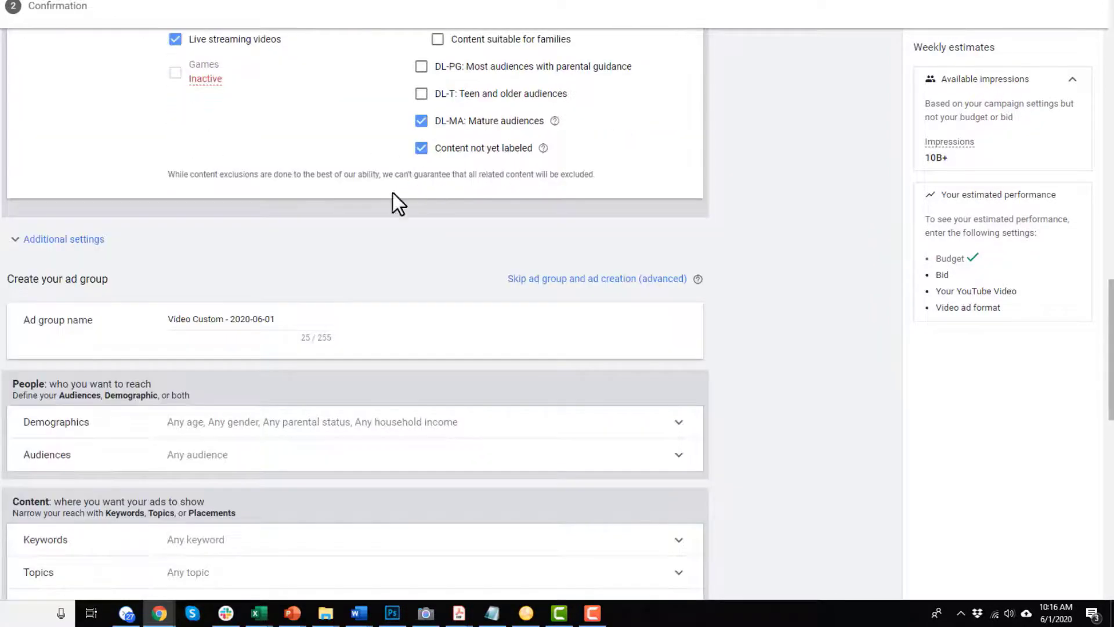
pyautogui.click(80, 246)
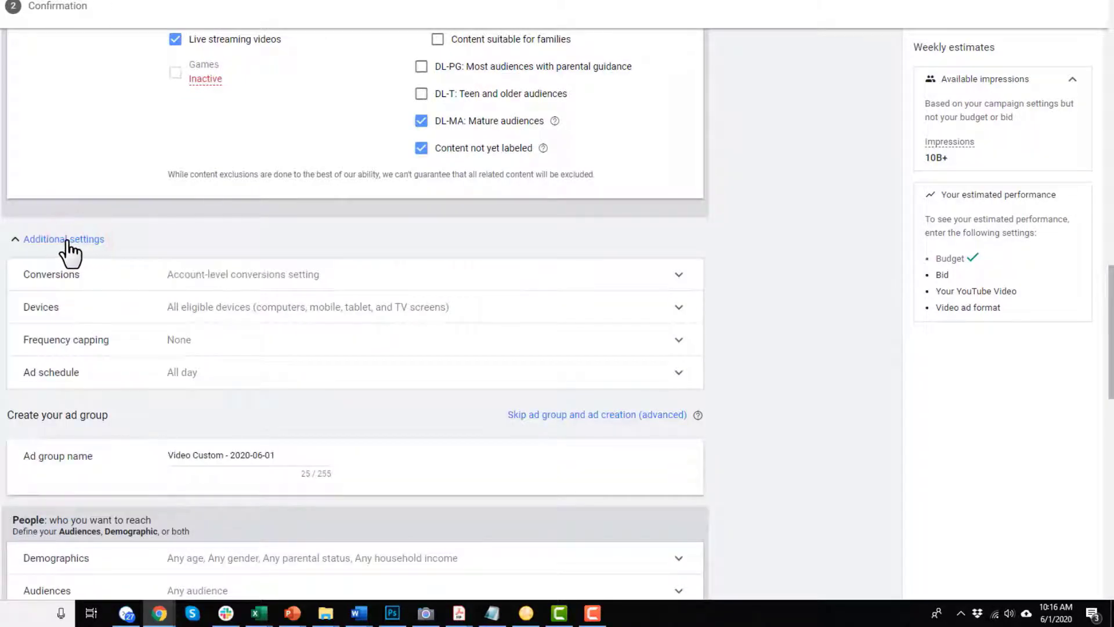
pyautogui.scroll(-1, 68, 249)
pyautogui.click(198, 215)
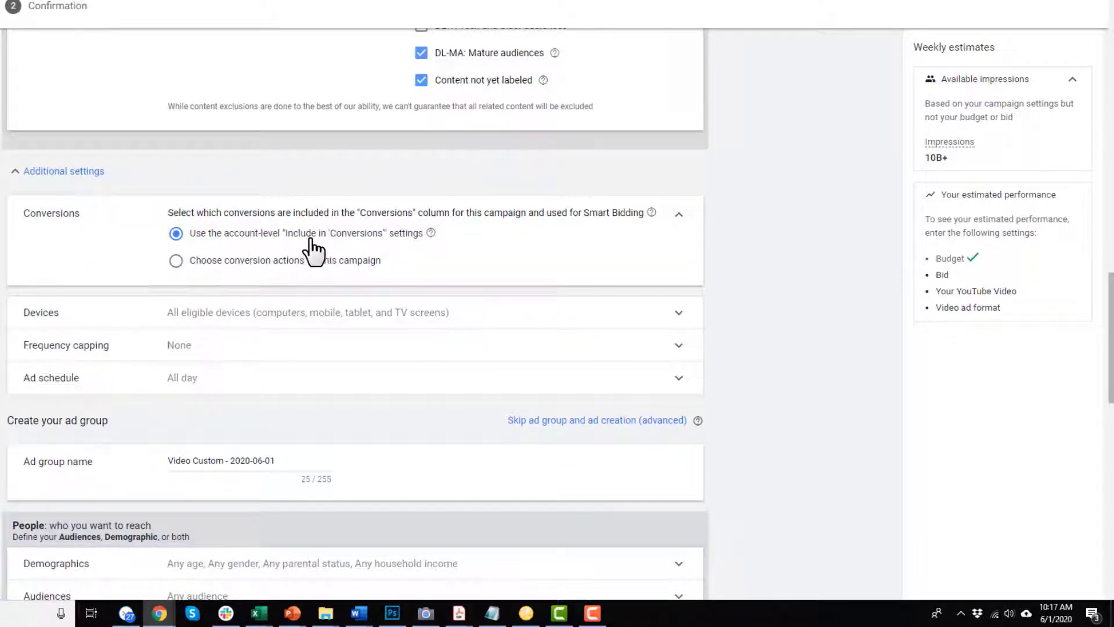
pyautogui.click(430, 233)
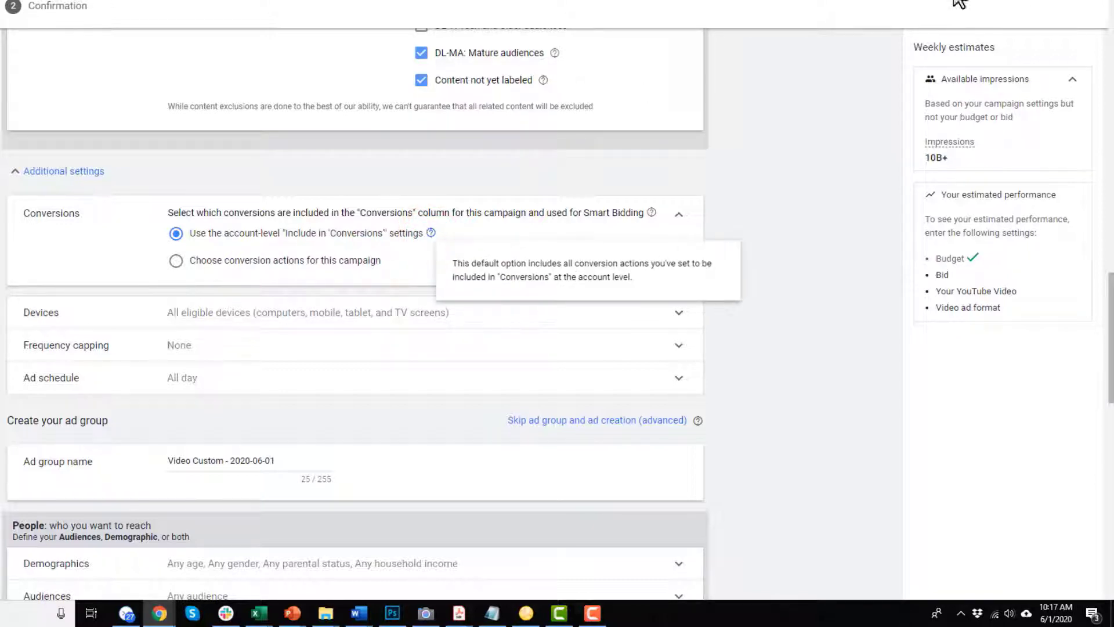
pyautogui.click(890, 2)
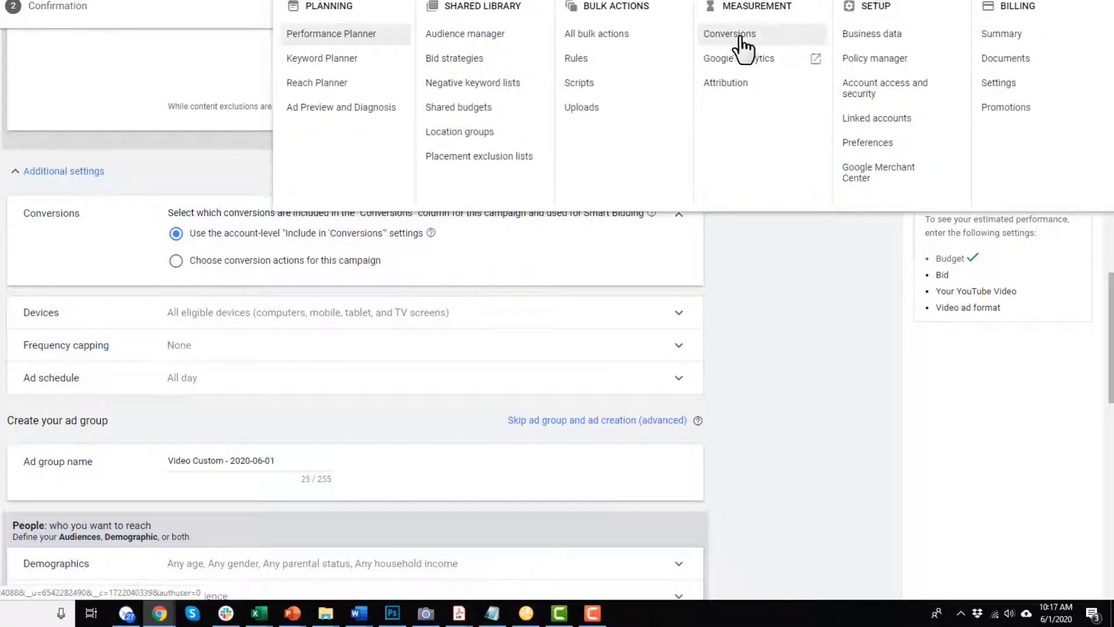
pyautogui.click(798, 288)
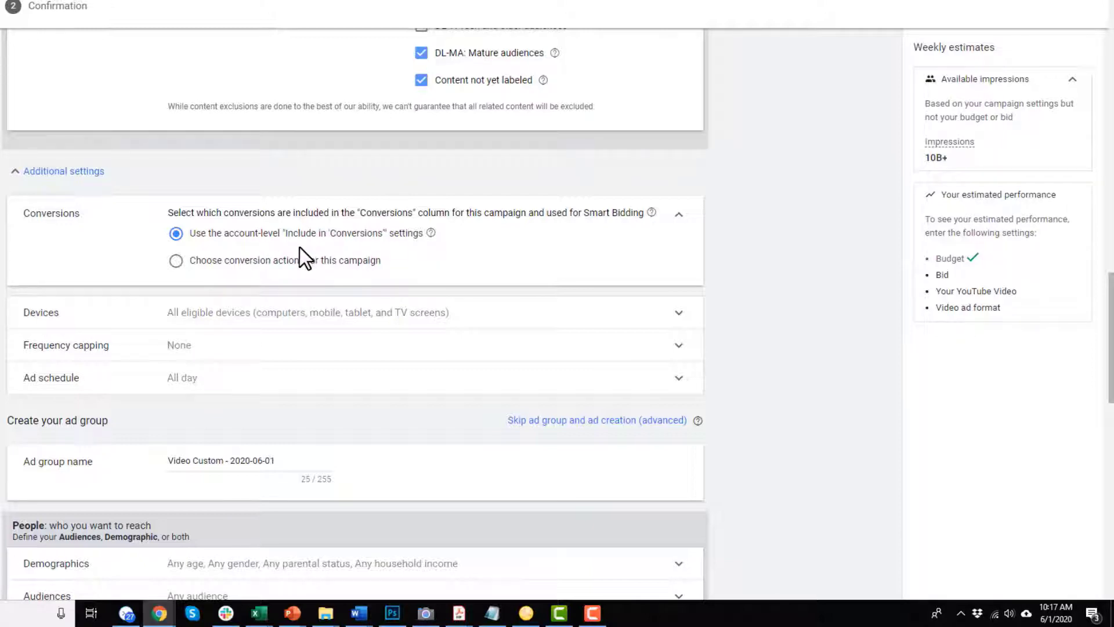
# Choose campaign-specific conversion actions and save CLICK - SF Blueprint Download (Master) as the selected action.
pyautogui.click(212, 261)
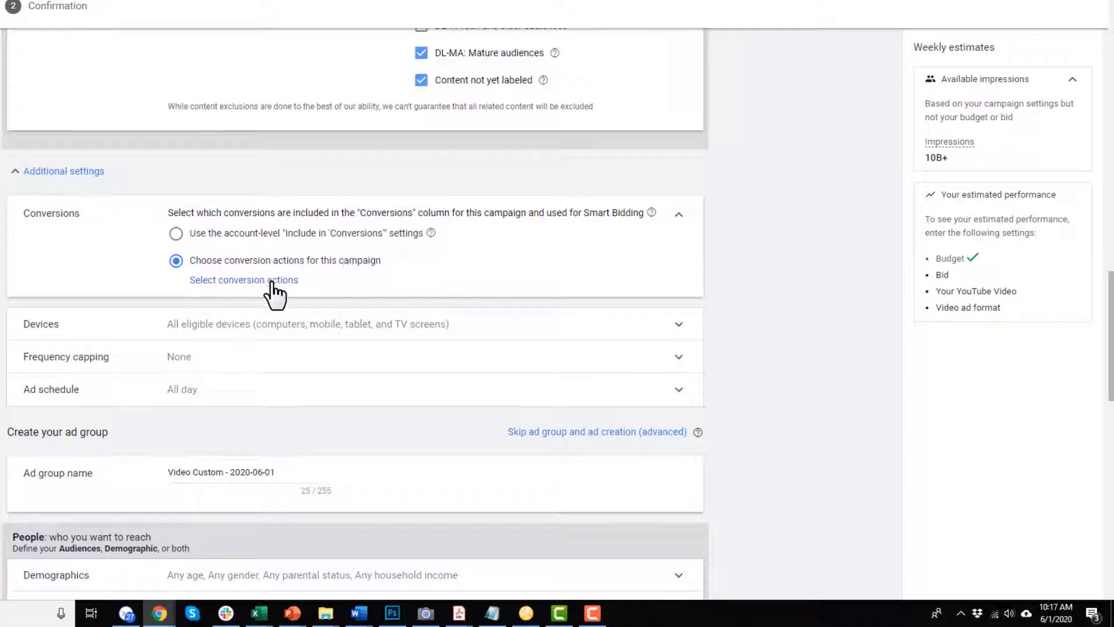
pyautogui.click(230, 280)
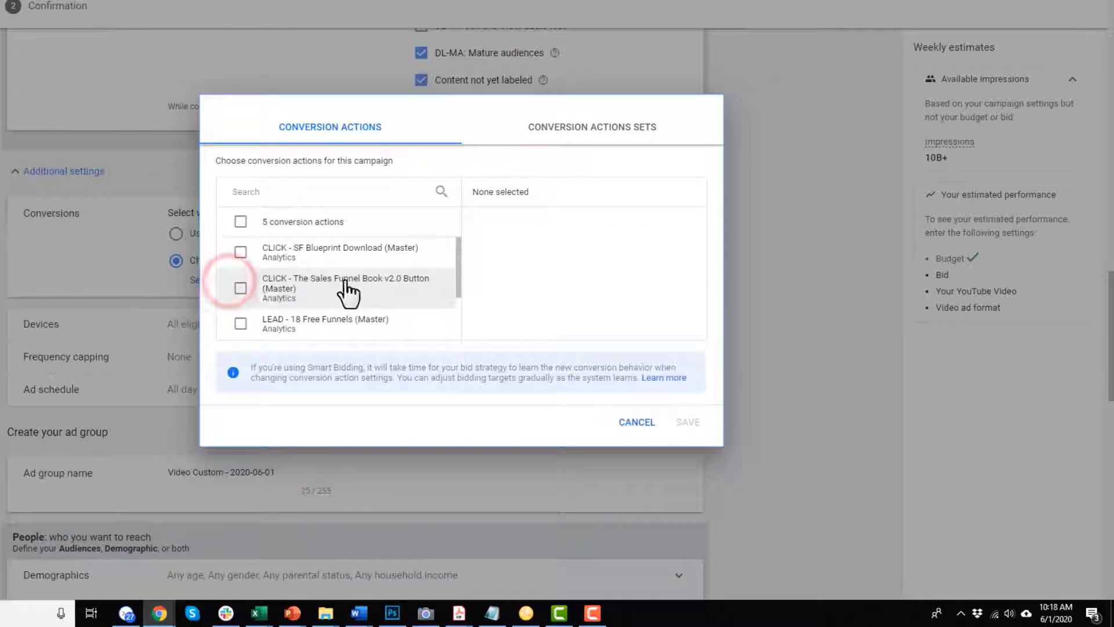
pyautogui.click(240, 251)
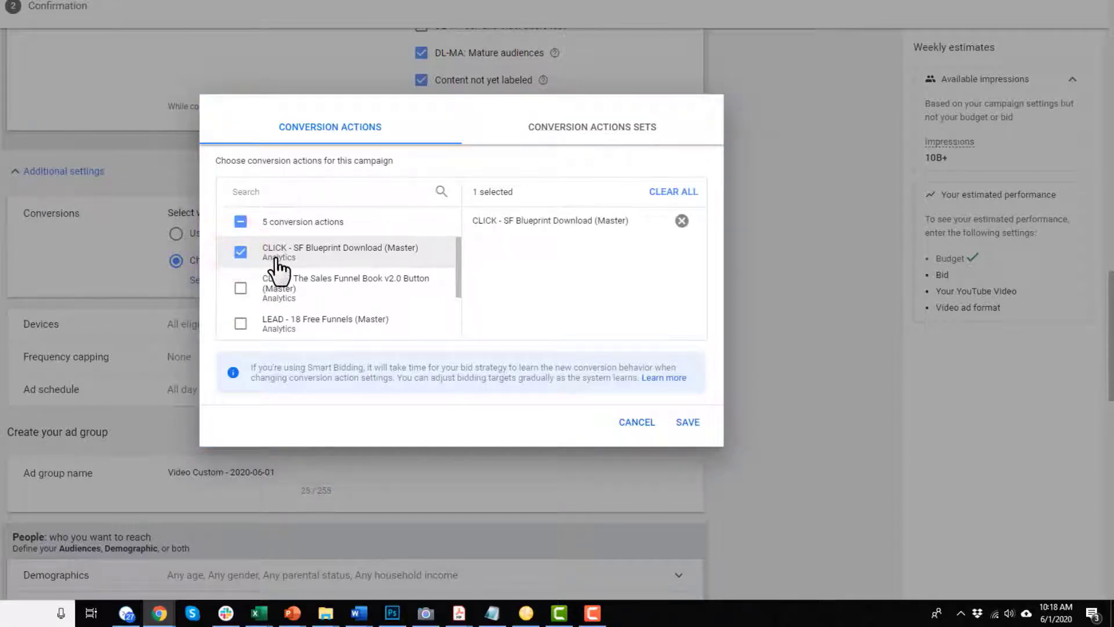
pyautogui.click(688, 423)
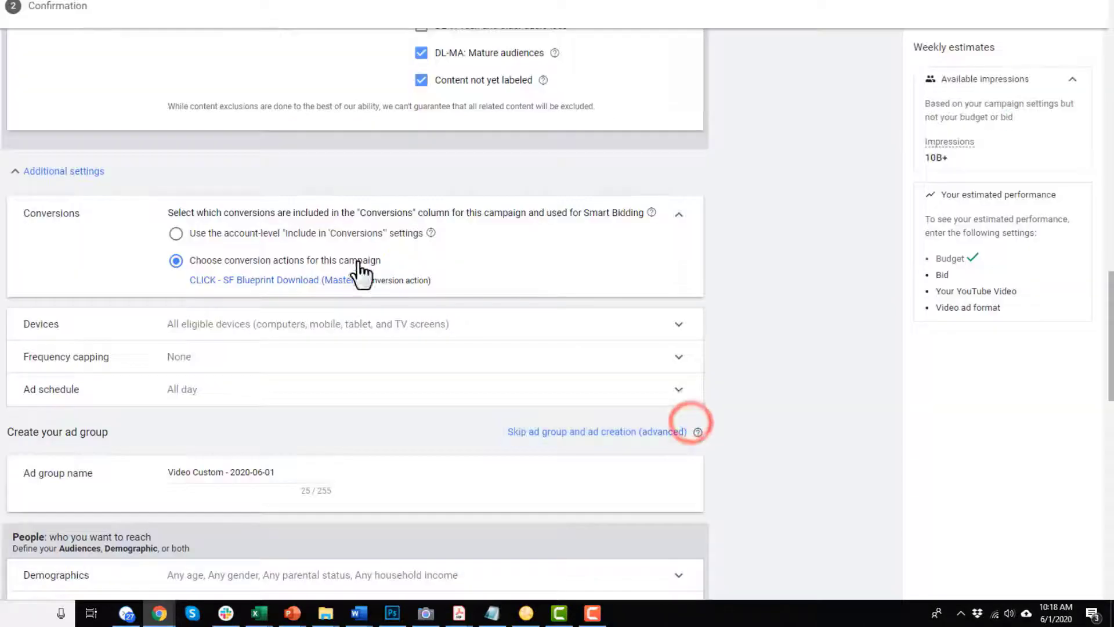
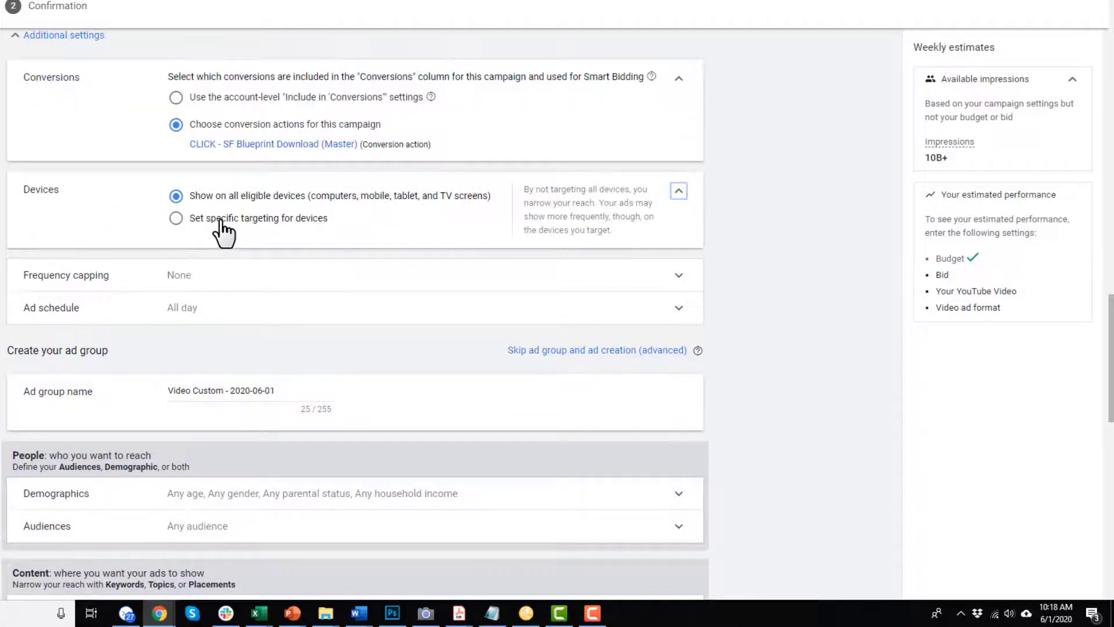
# Set specific device targeting for the campaign and exclude TV screens.
pyautogui.click(244, 219)
pyautogui.scroll(-1, 325, 232)
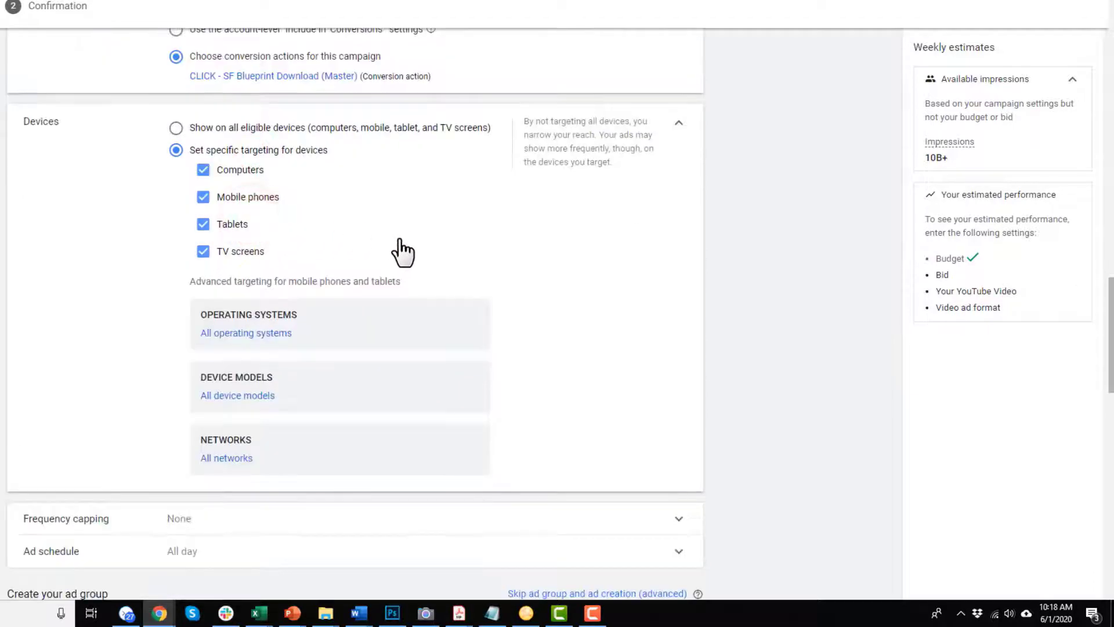
pyautogui.click(202, 251)
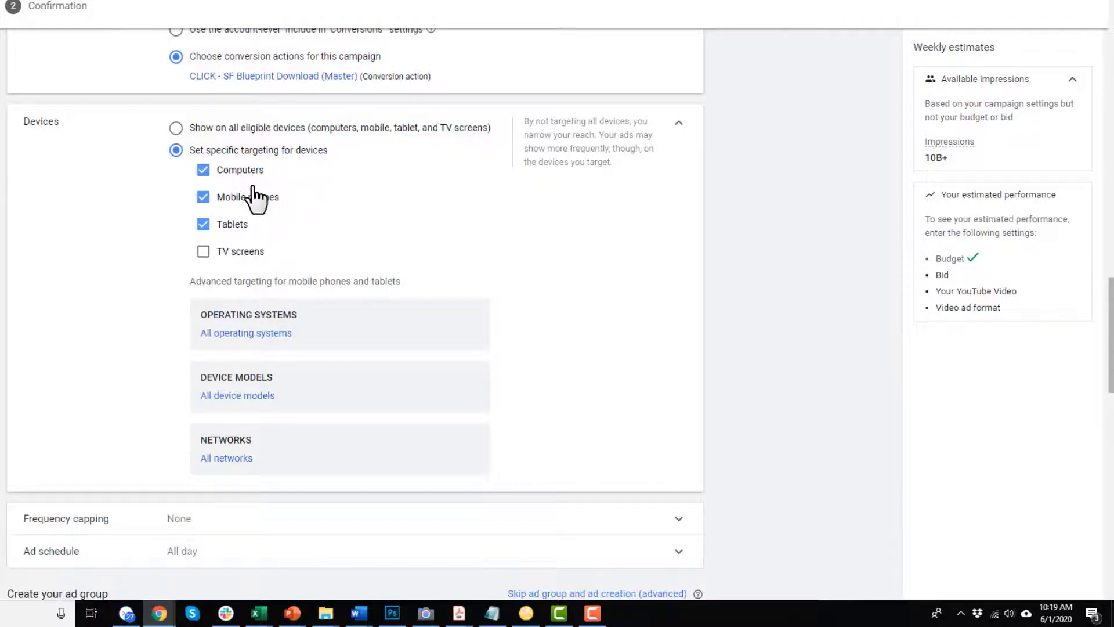
# Enable the impression frequency cap for the campaign and set the impressions cap to 1 per day.
pyautogui.scroll(-2, 279, 206)
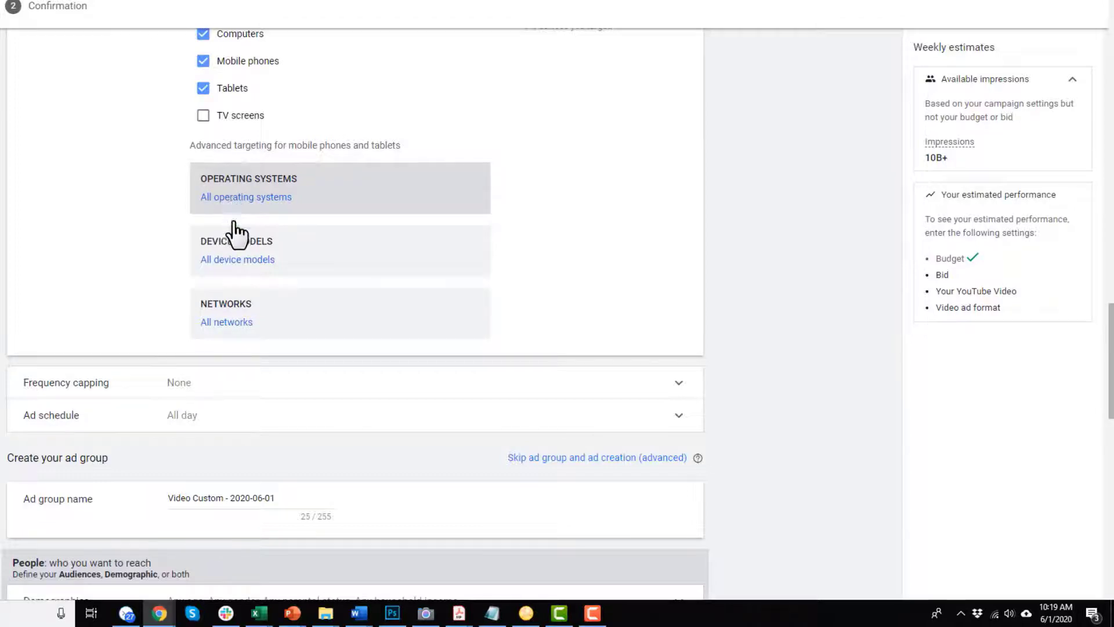
pyautogui.scroll(-3, 238, 256)
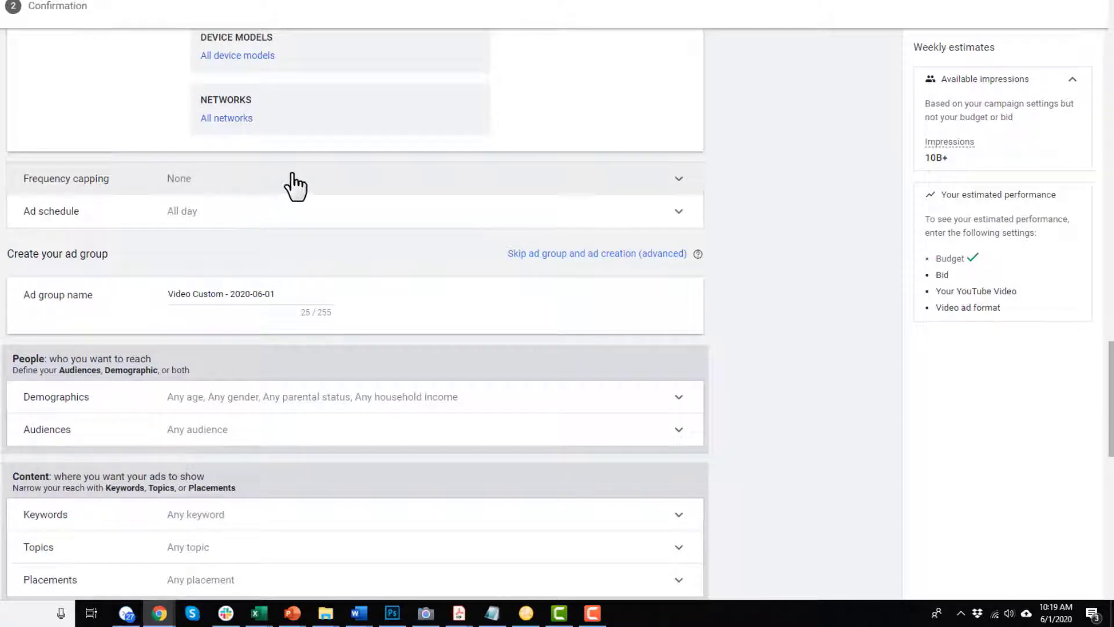
pyautogui.click(265, 189)
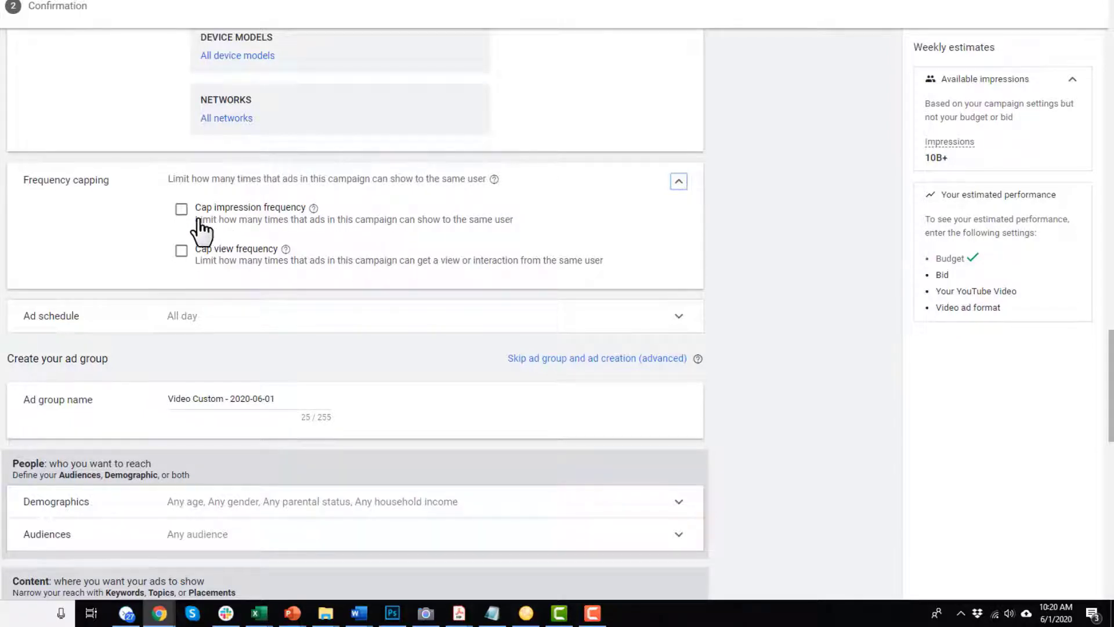
pyautogui.click(181, 208)
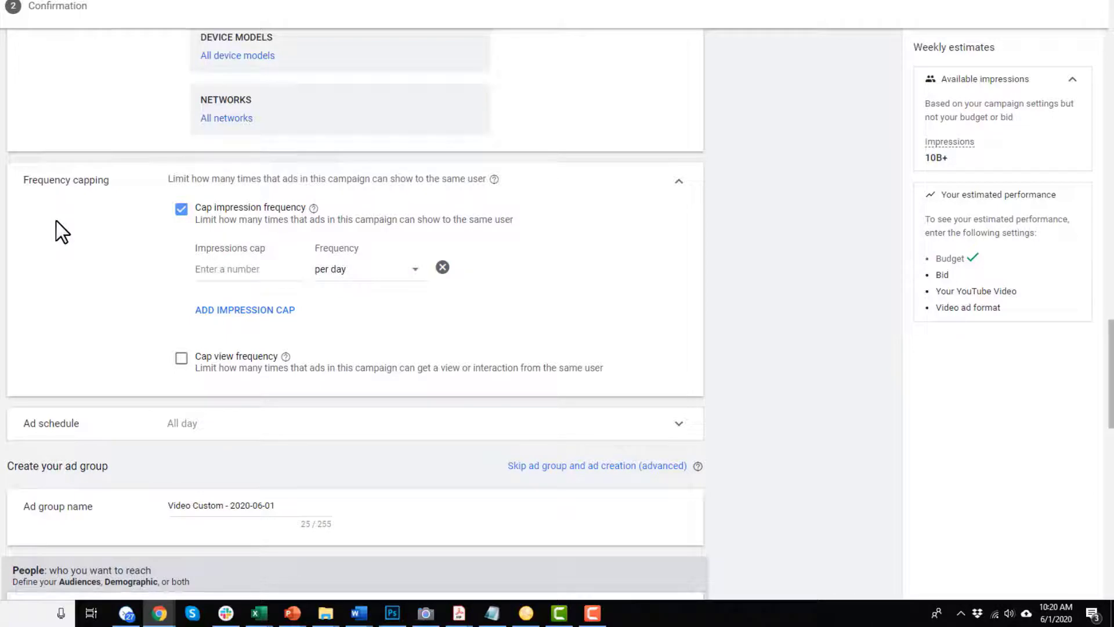
pyautogui.moveTo(290, 219); pyautogui.dragTo(523, 232)
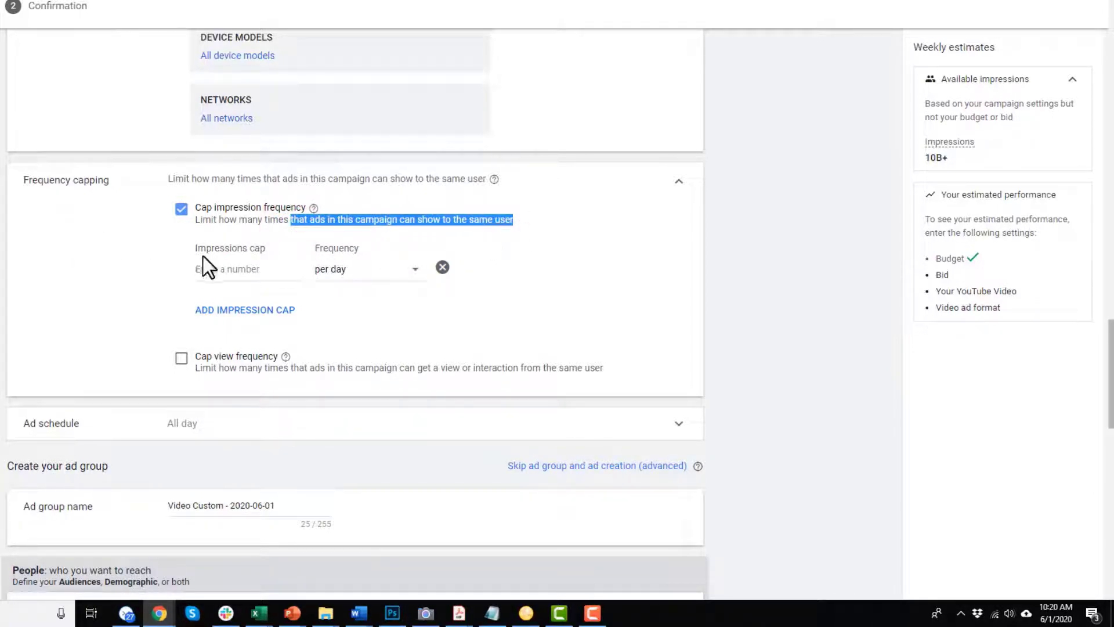
pyautogui.click(250, 269)
pyautogui.click(249, 269)
pyautogui.write('1')
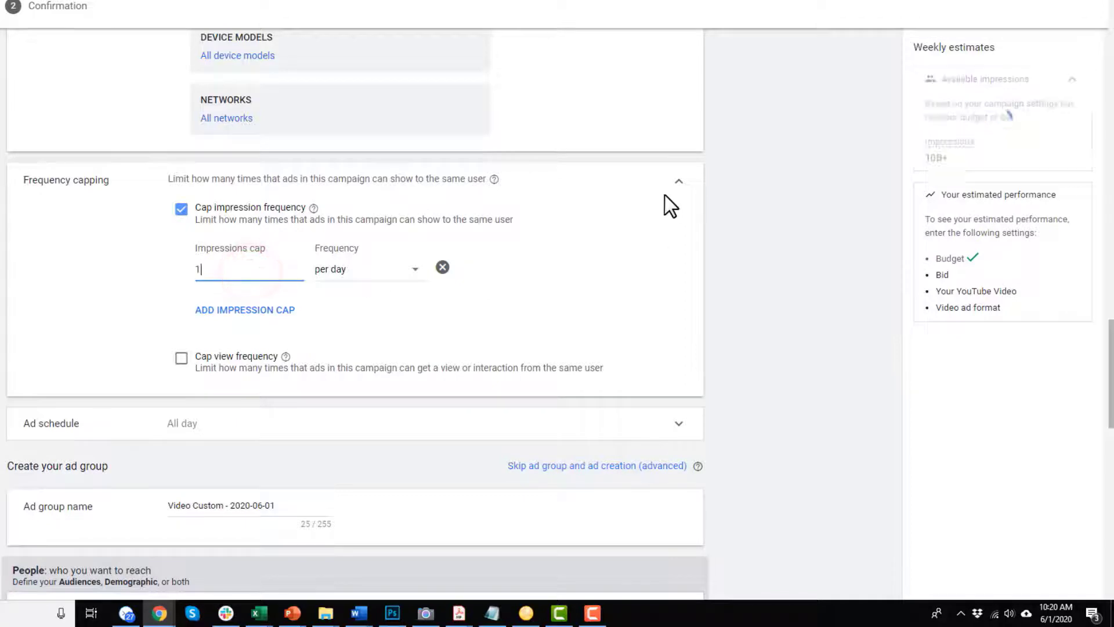
# Try a daily impressions cap of 5 and return the cap to 1.
pyautogui.click(618, 284)
pyautogui.doubleClick(246, 277)
pyautogui.write('5')
pyautogui.doubleClick(248, 270)
pyautogui.write('1')
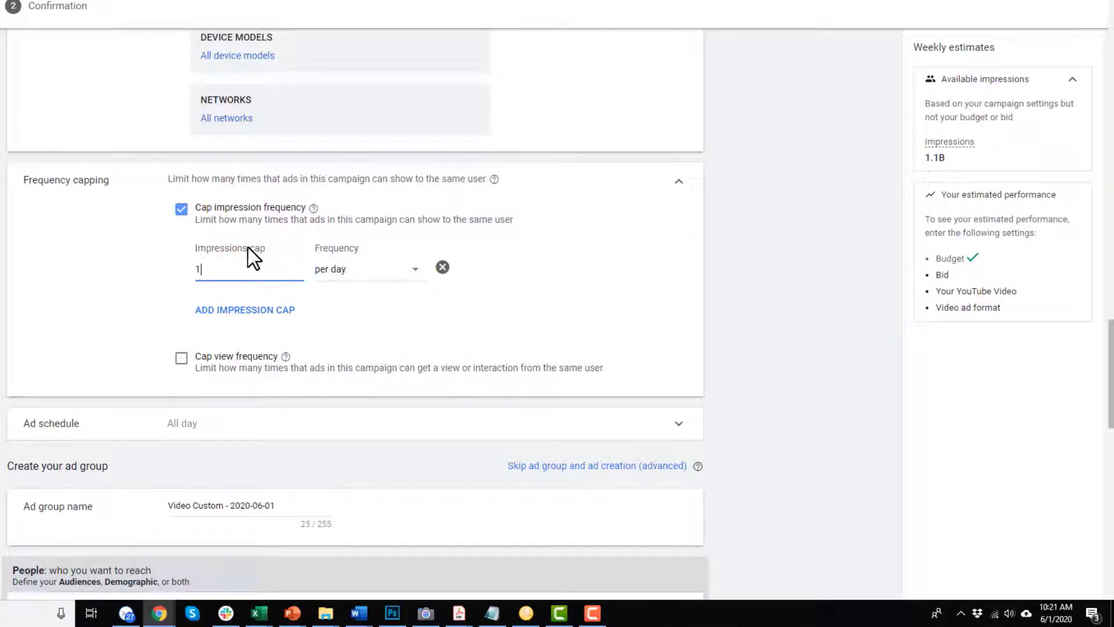
# Try enabling the view frequency cap for the campaign and switch it off again.
pyautogui.scroll(-2, 227, 296)
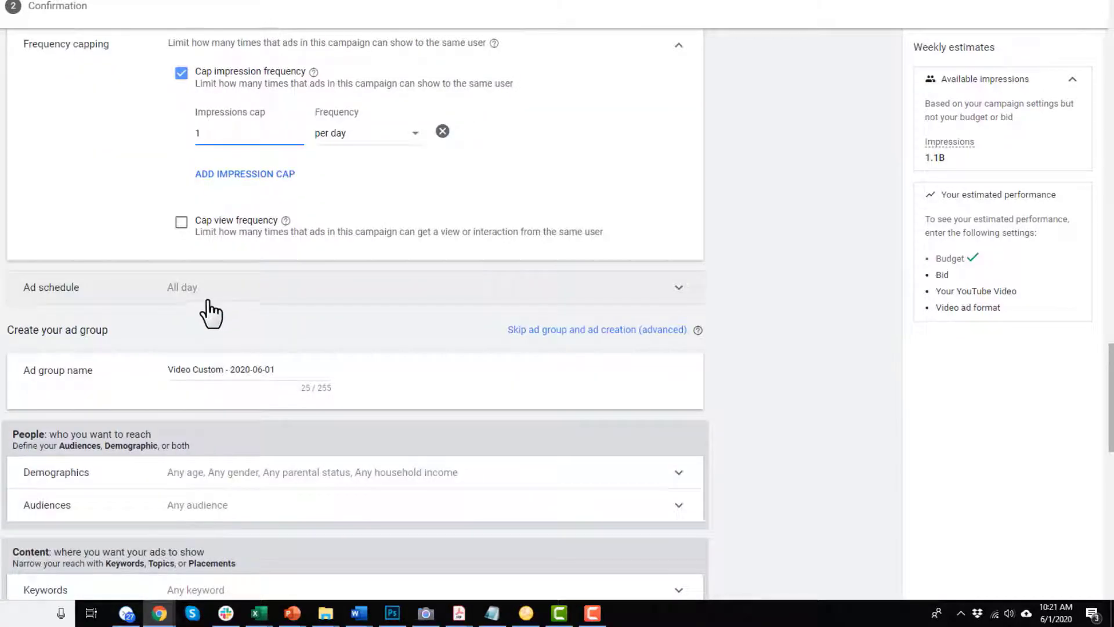
pyautogui.click(181, 222)
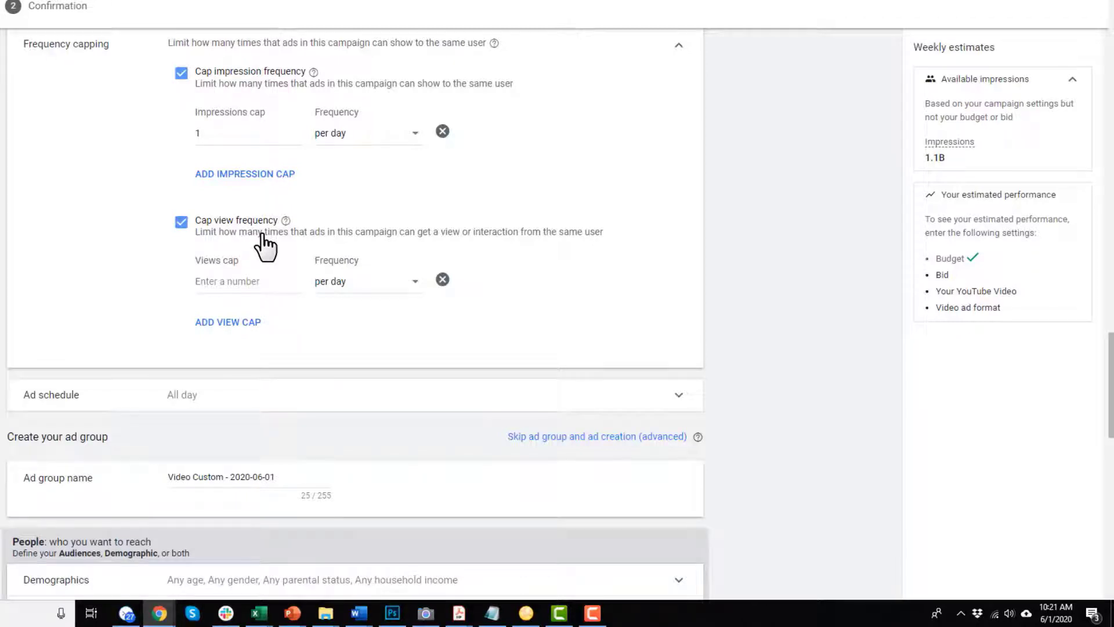
pyautogui.click(181, 222)
# Review the campaign's ad schedule options for days and hours and close them without changes.
pyautogui.scroll(-1, 244, 296)
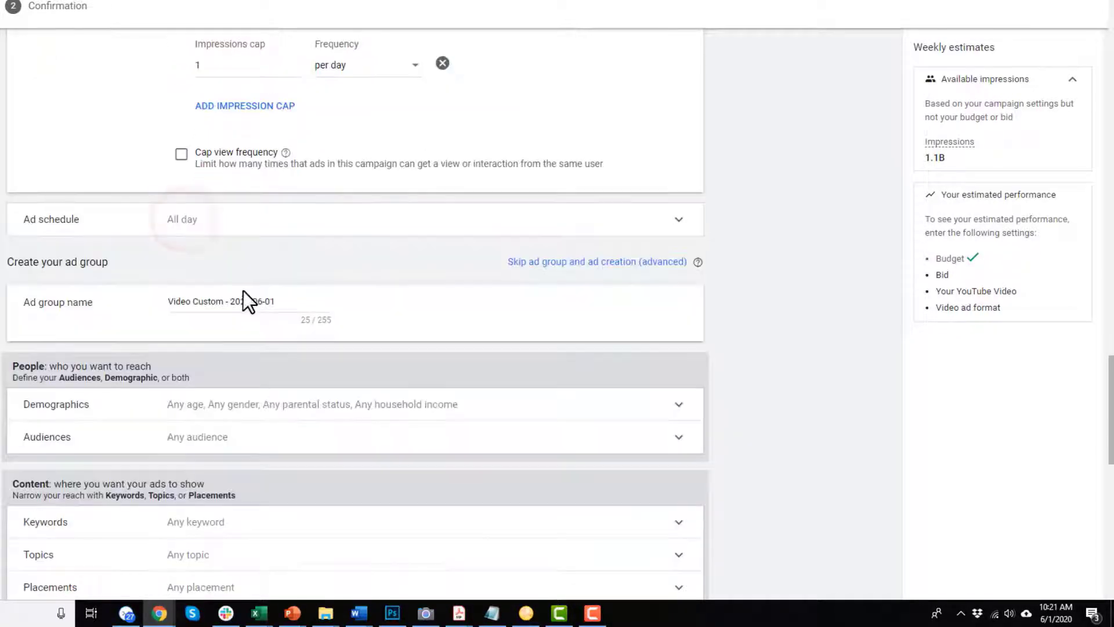
pyautogui.click(254, 219)
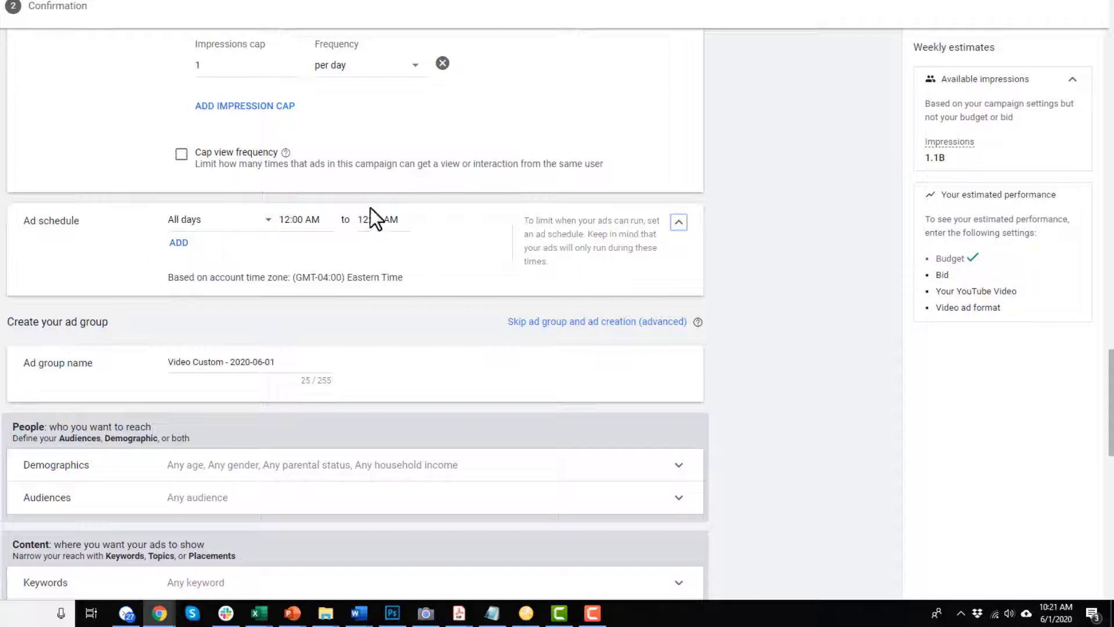
pyautogui.click(679, 222)
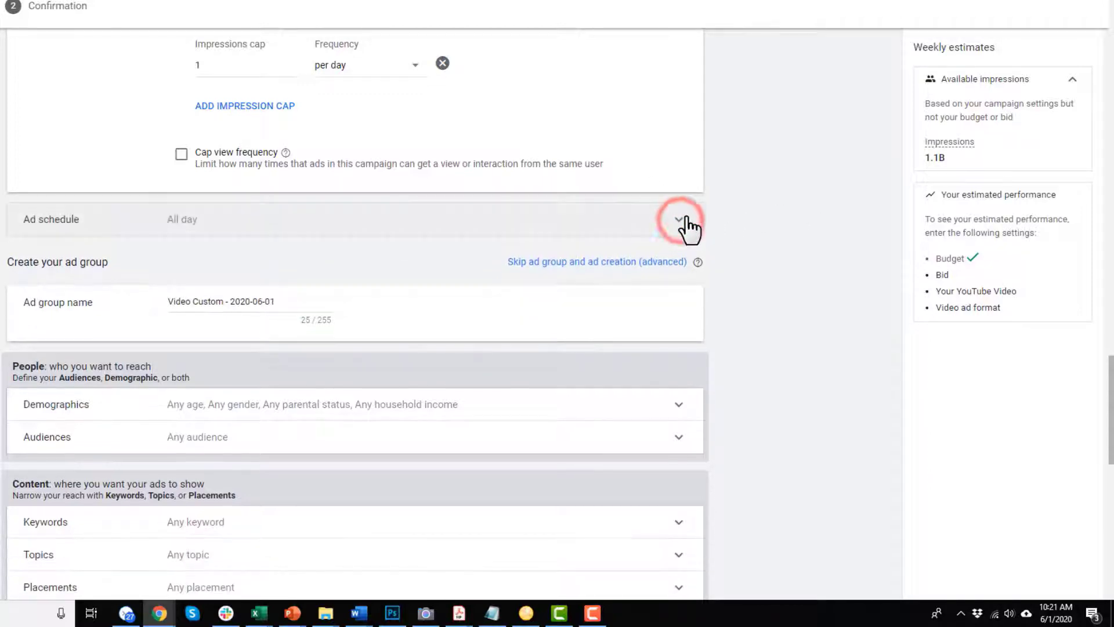
# Rename the ad group as Ad Group.
pyautogui.scroll(-2, 343, 226)
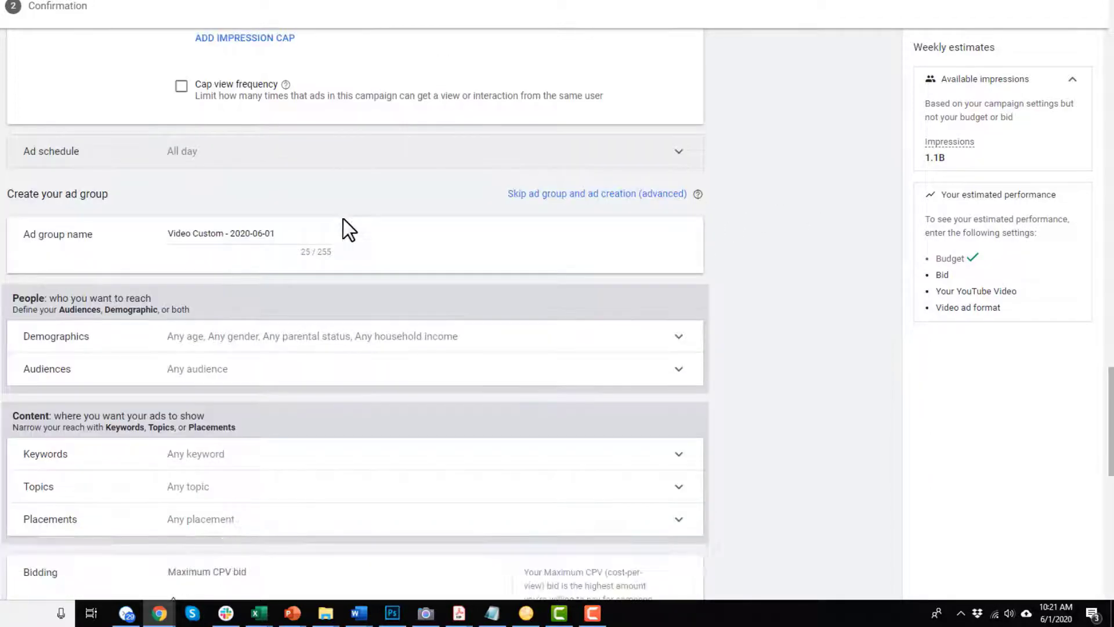
pyautogui.scroll(-1, 137, 120)
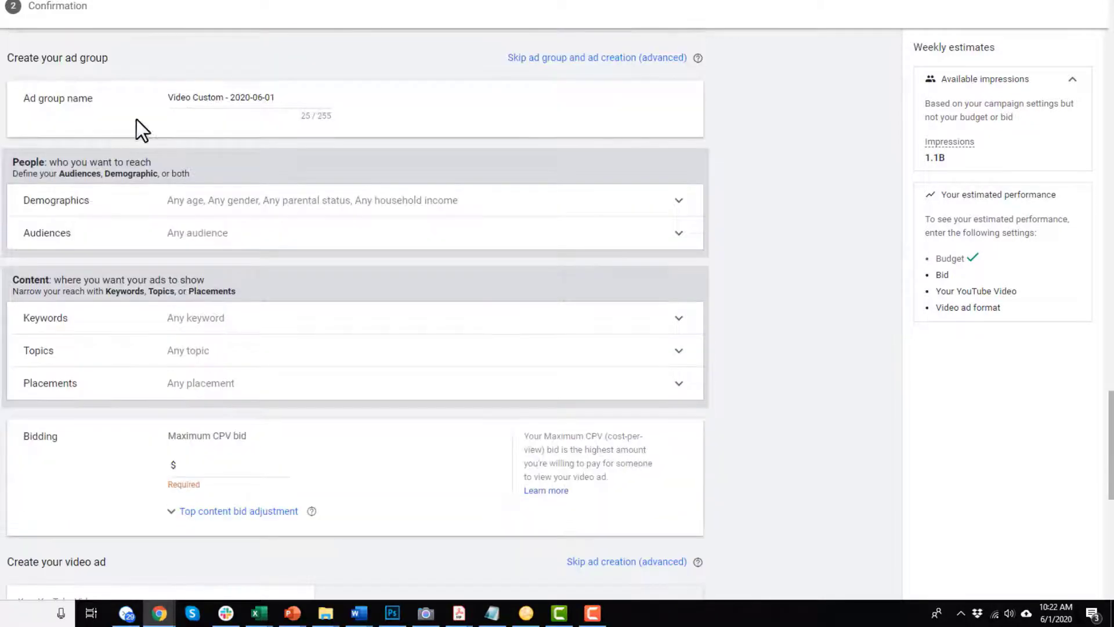
pyautogui.moveTo(299, 99); pyautogui.dragTo(77, 99)
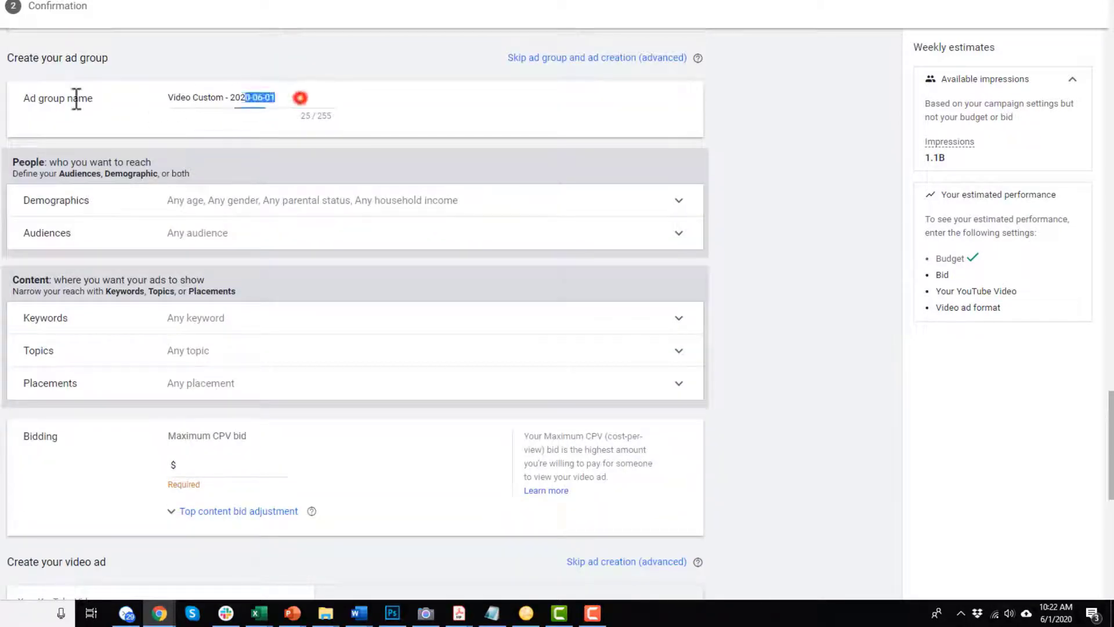
pyautogui.write('Ad Group')
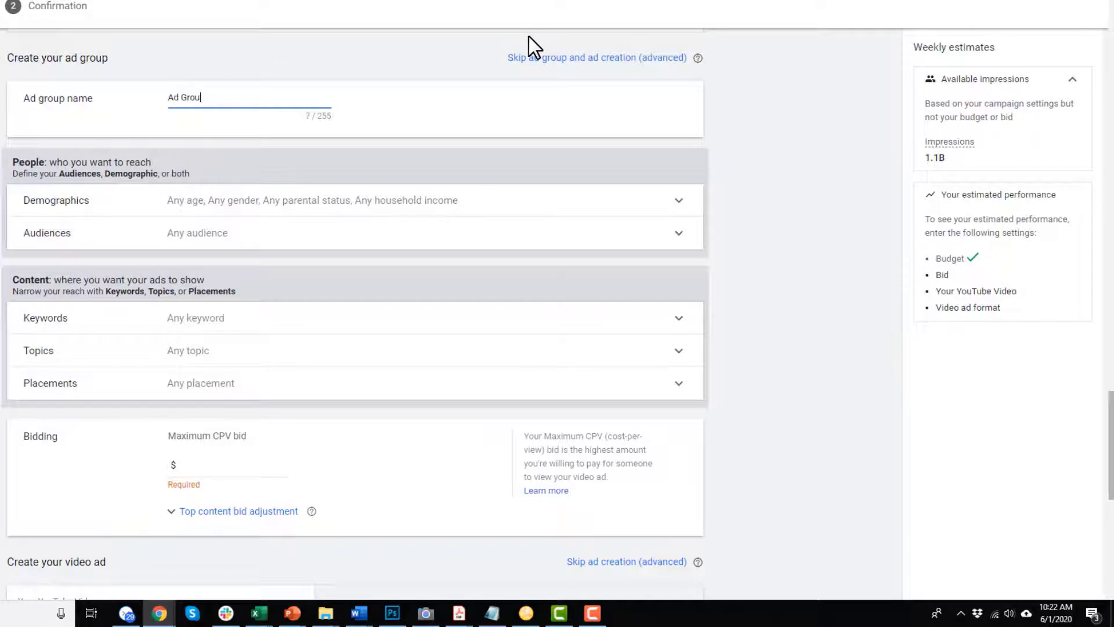
# Review the ad group's demographic targeting options for gender, age, parental status and household income.
pyautogui.scroll(-1, 216, 106)
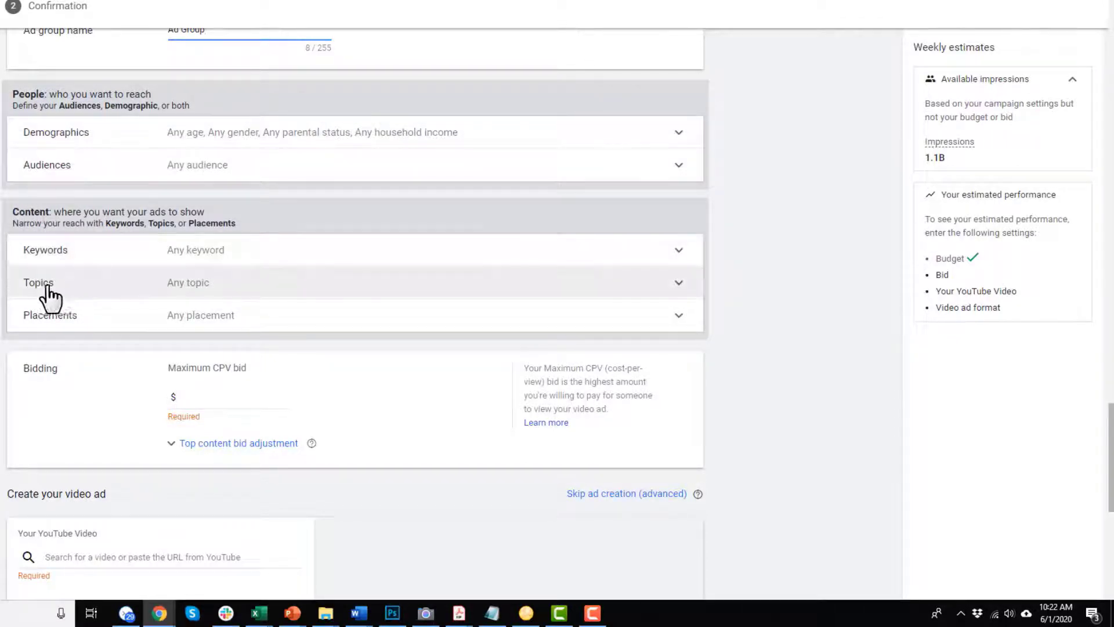
pyautogui.click(123, 139)
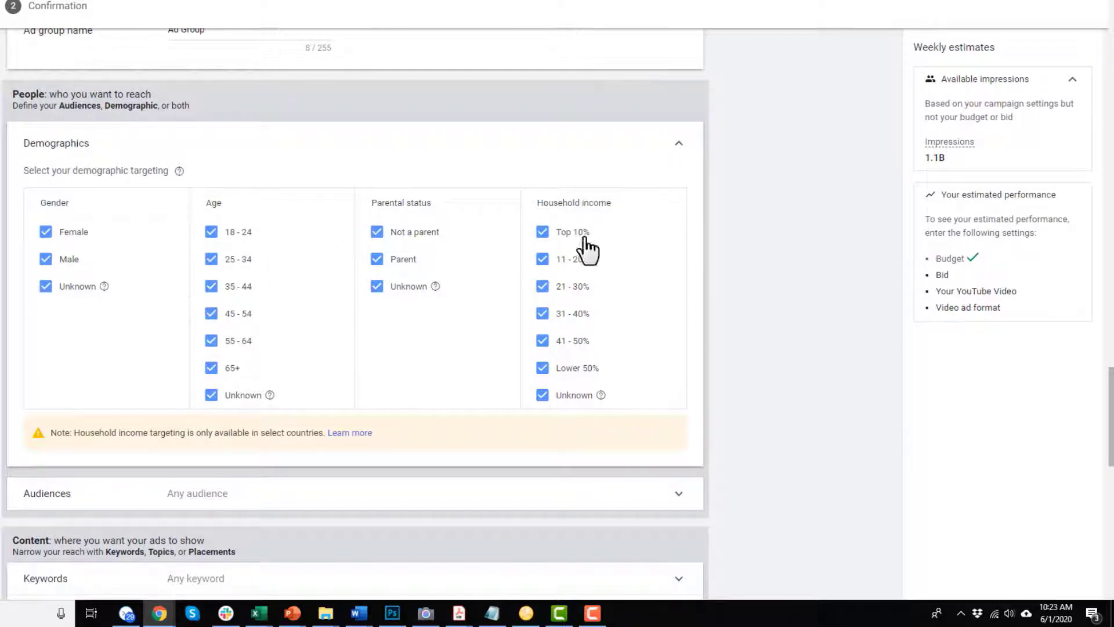
pyautogui.scroll(-3, 264, 313)
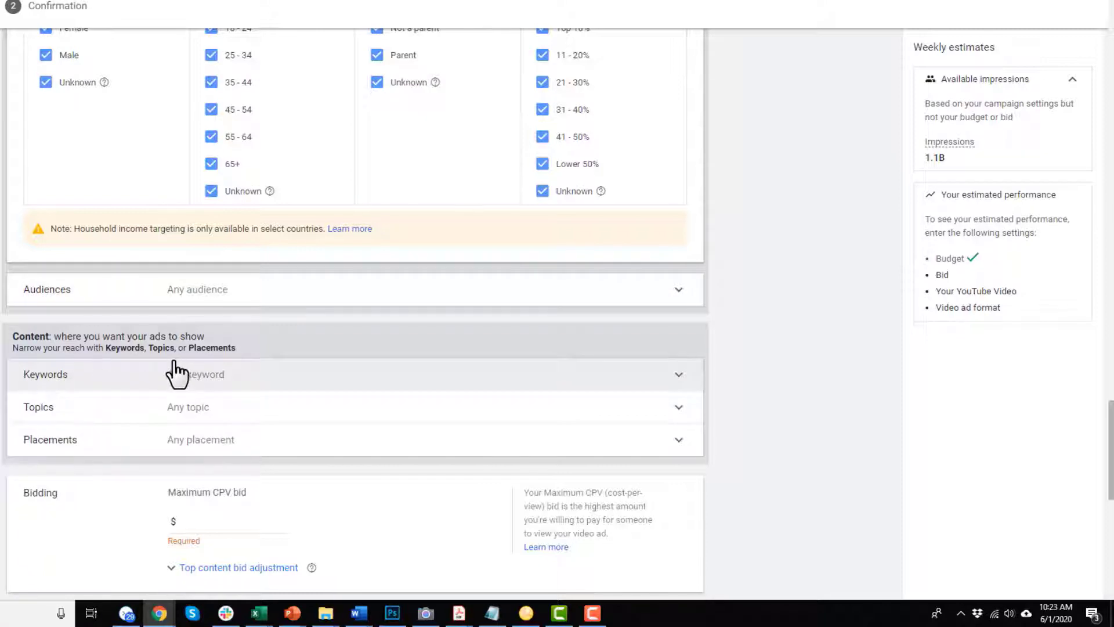
pyautogui.scroll(1, 238, 383)
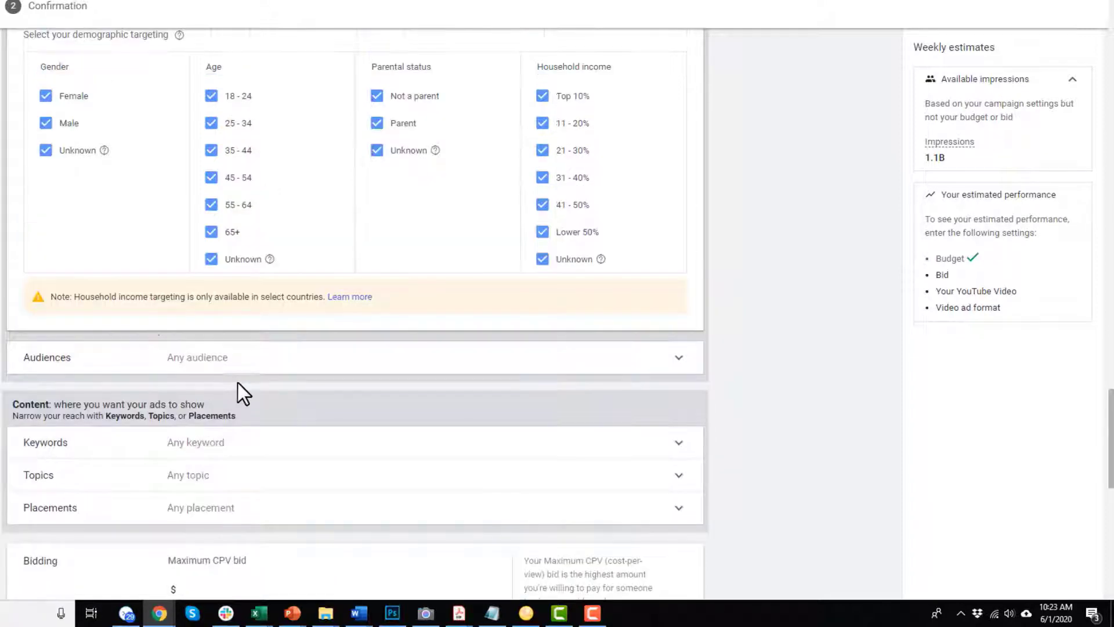
pyautogui.scroll(2, 174, 290)
pyautogui.scroll(-1, 174, 244)
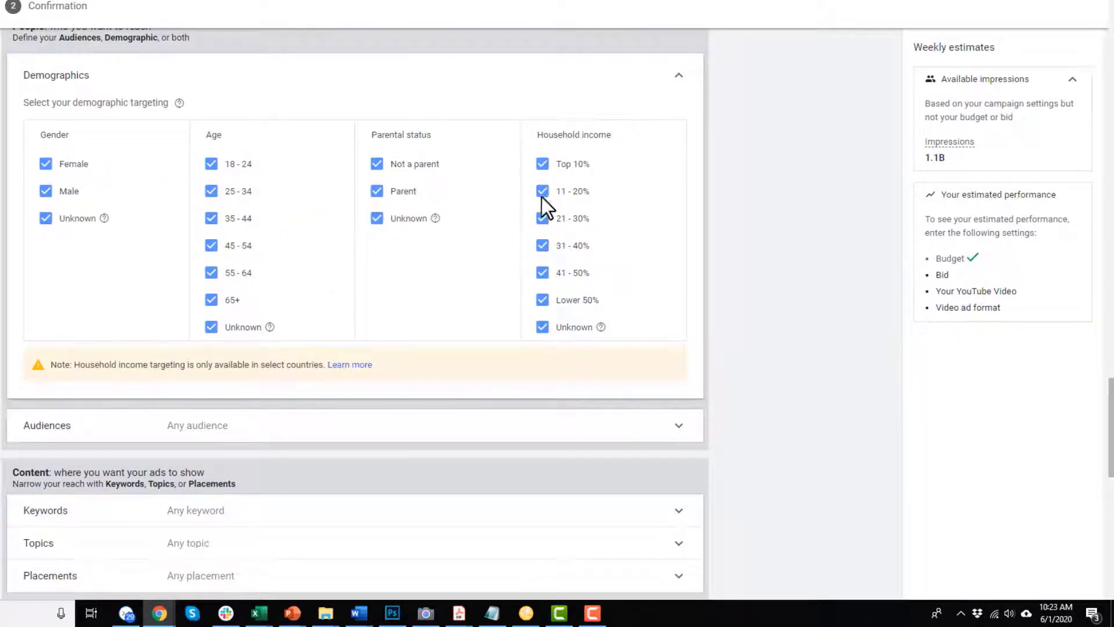
pyautogui.click(675, 77)
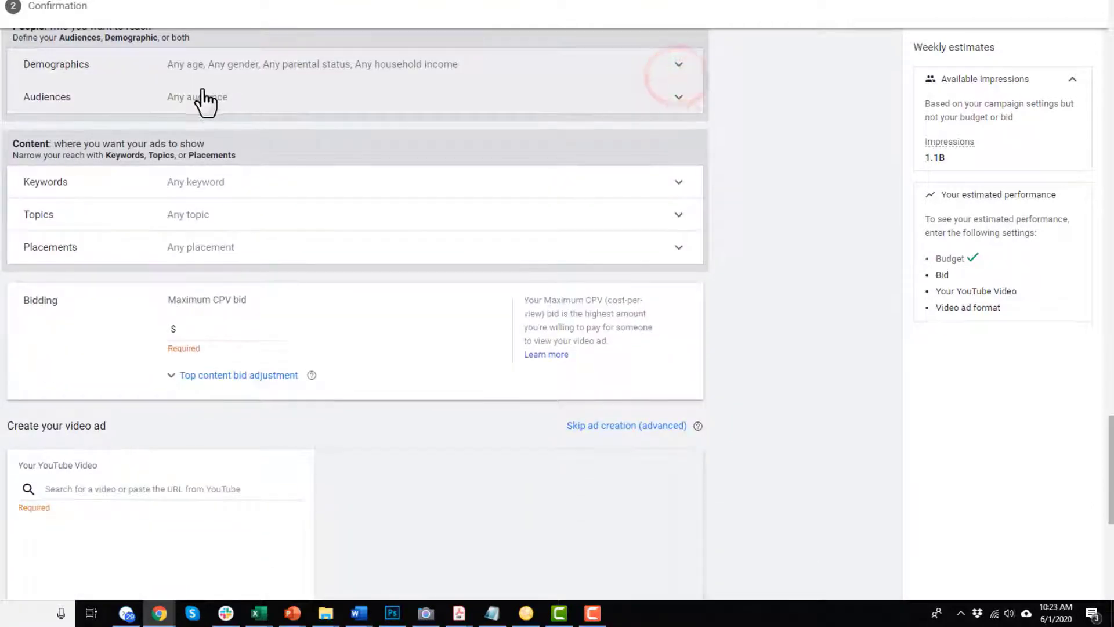
# Open the ad group's audience targeting, check the audience ideas and display the browsable audience categories.
pyautogui.click(347, 98)
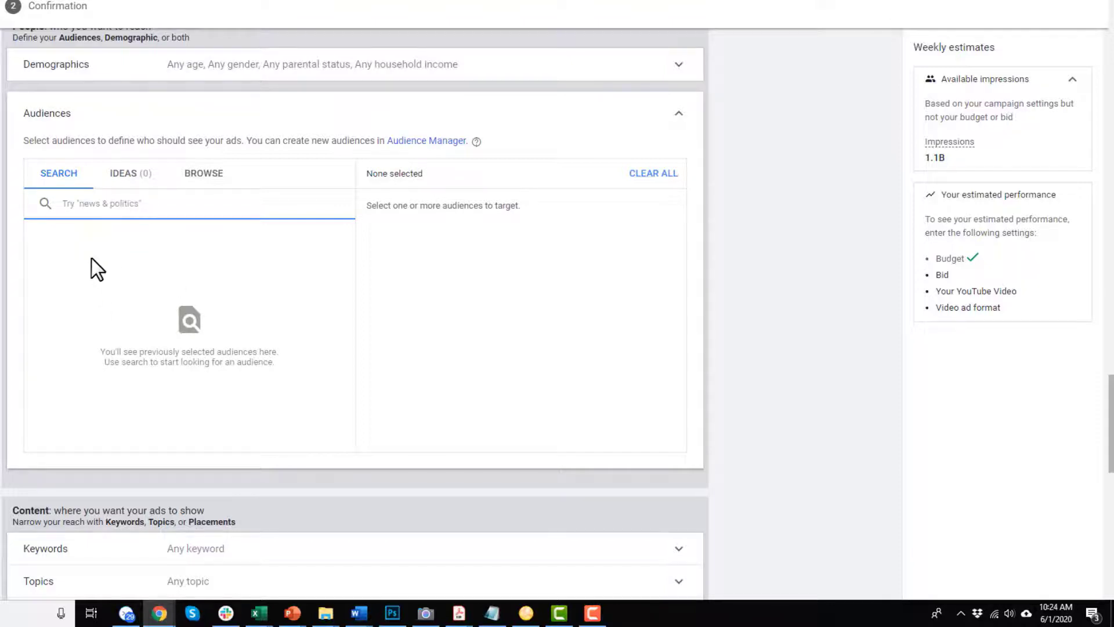
pyautogui.click(124, 173)
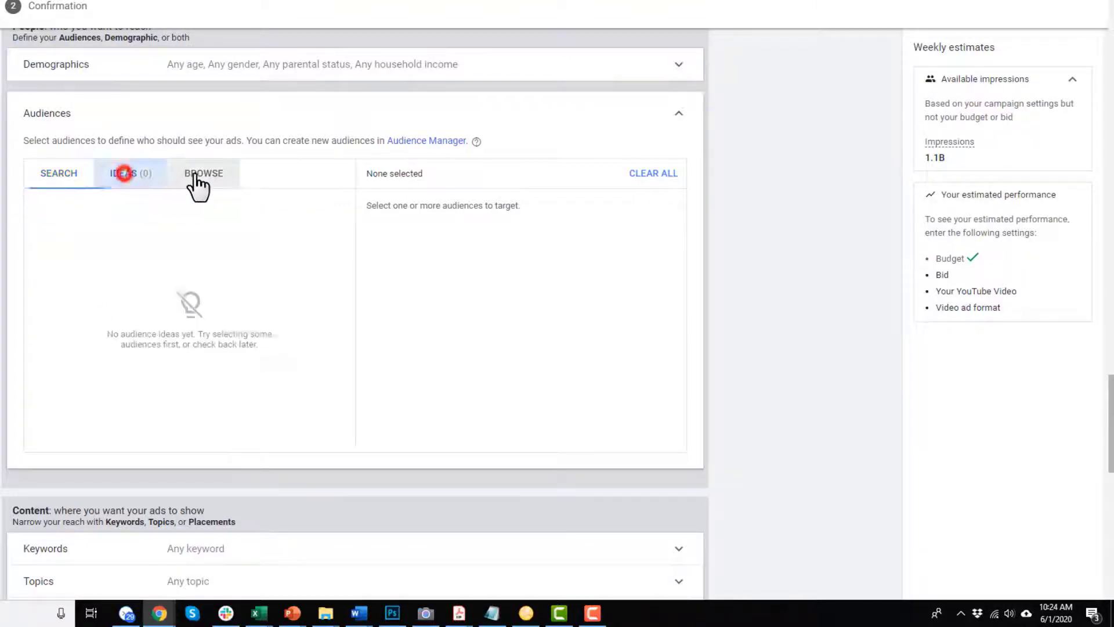
pyautogui.click(223, 174)
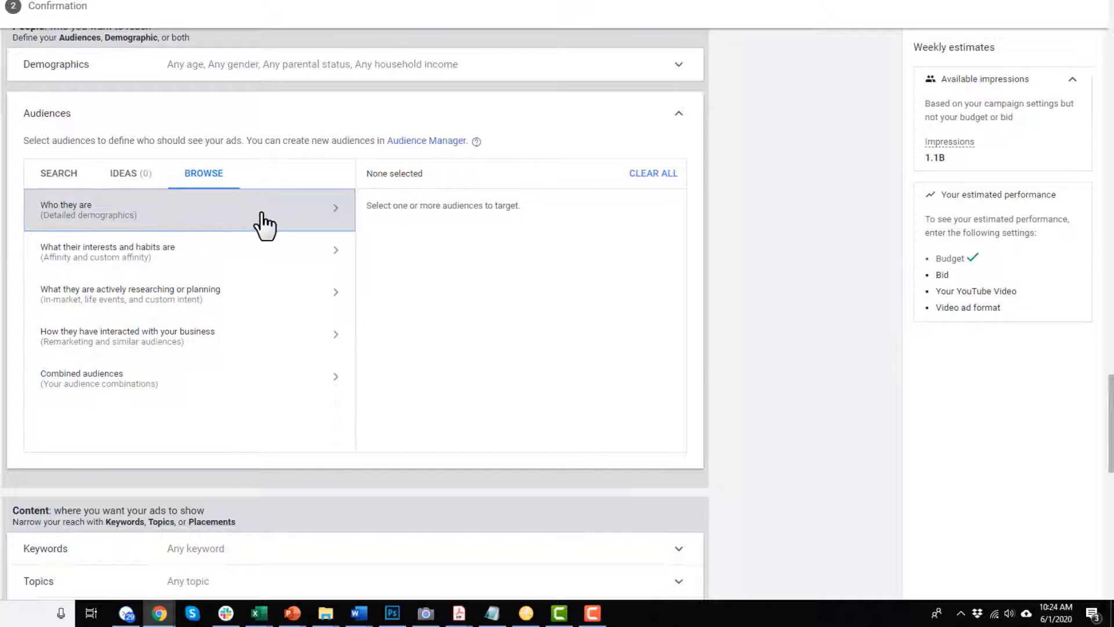
# Examine the detailed demographics audiences for parental status, marital status, education and homeownership status.
pyautogui.click(177, 211)
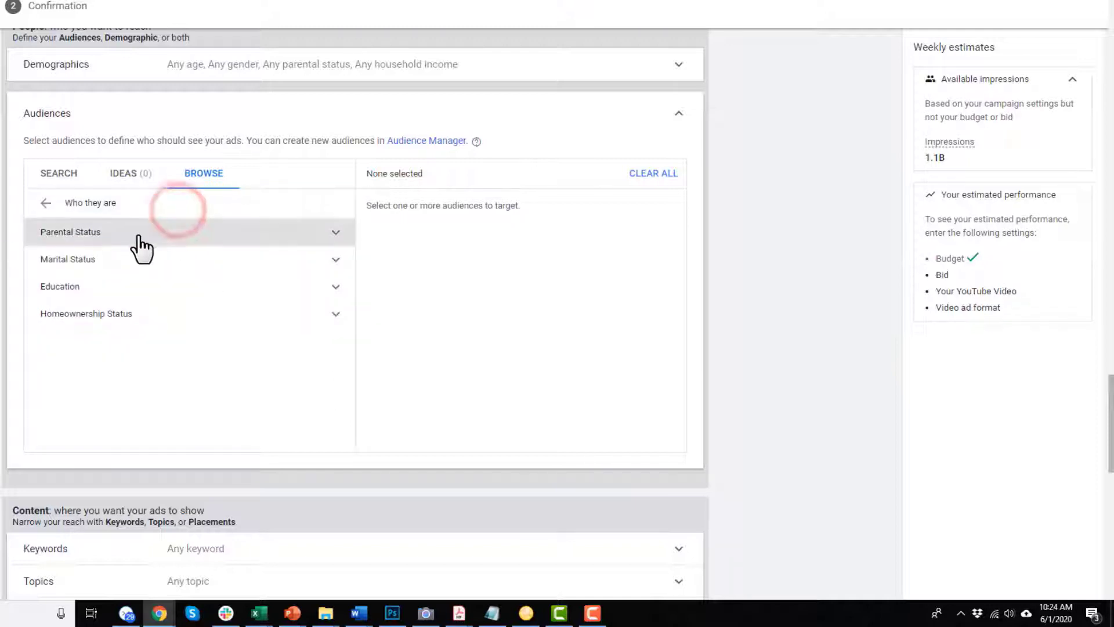
pyautogui.click(316, 232)
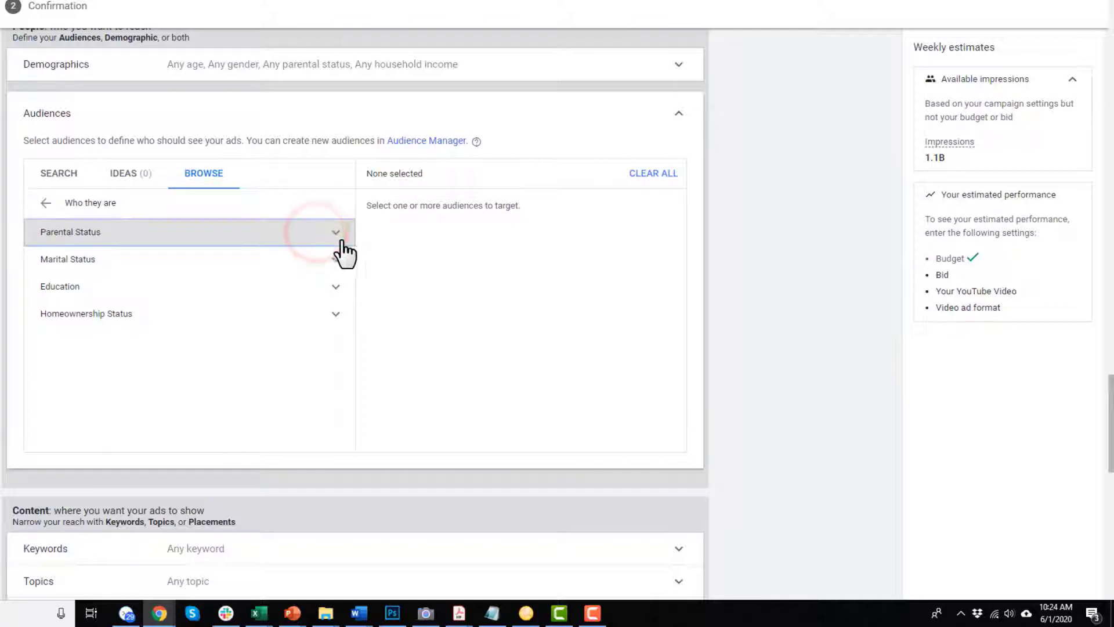
pyautogui.click(336, 259)
pyautogui.click(338, 260)
pyautogui.click(334, 289)
pyautogui.click(335, 290)
pyautogui.click(335, 313)
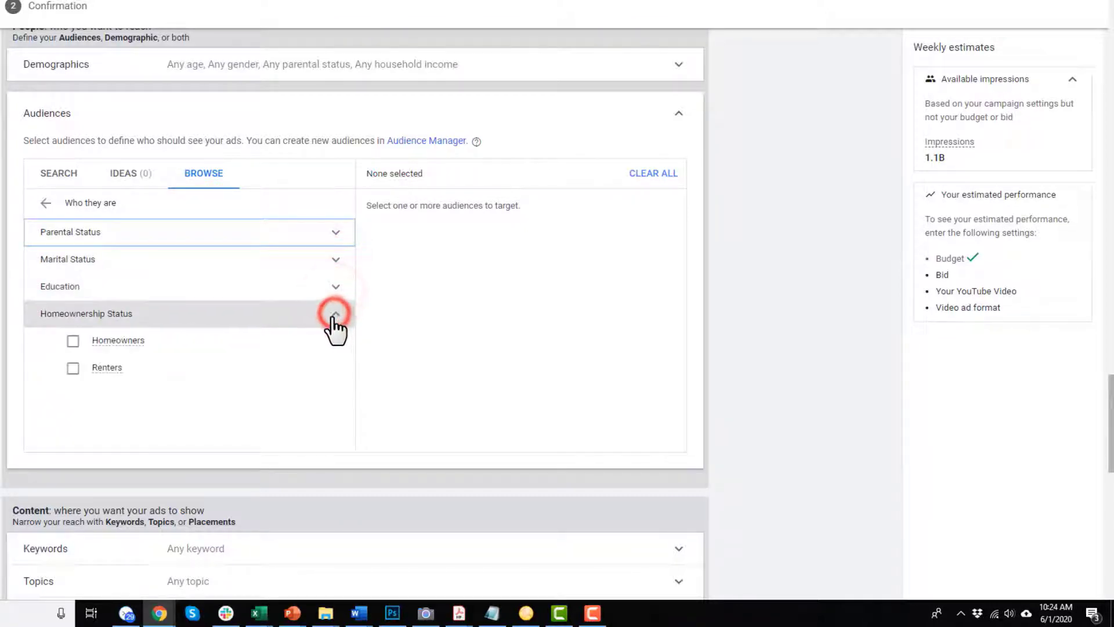
pyautogui.click(334, 314)
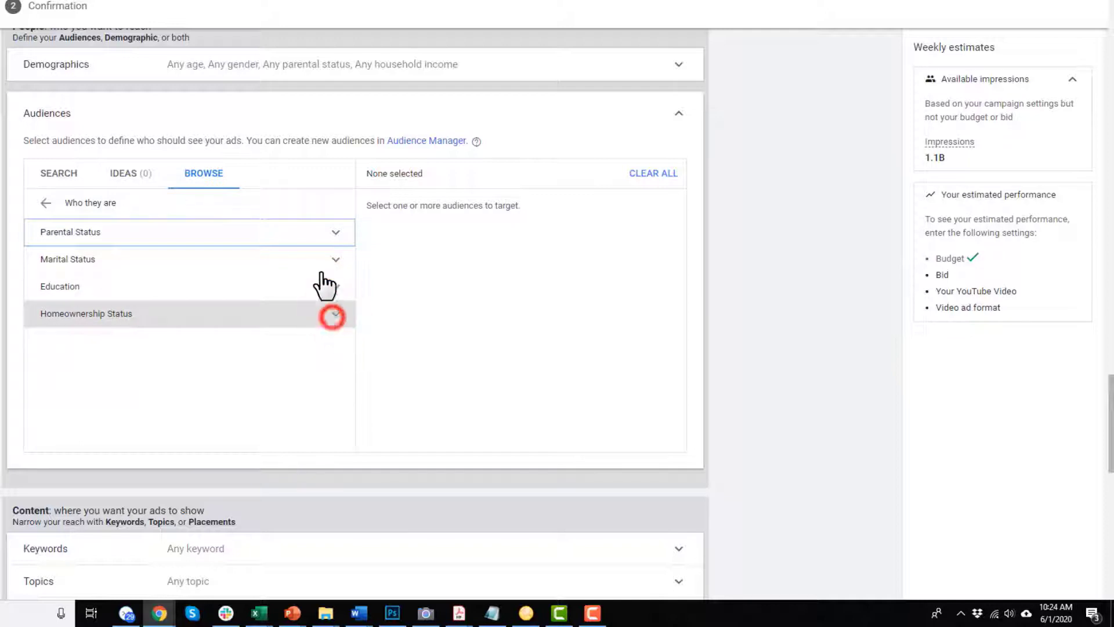
pyautogui.click(46, 204)
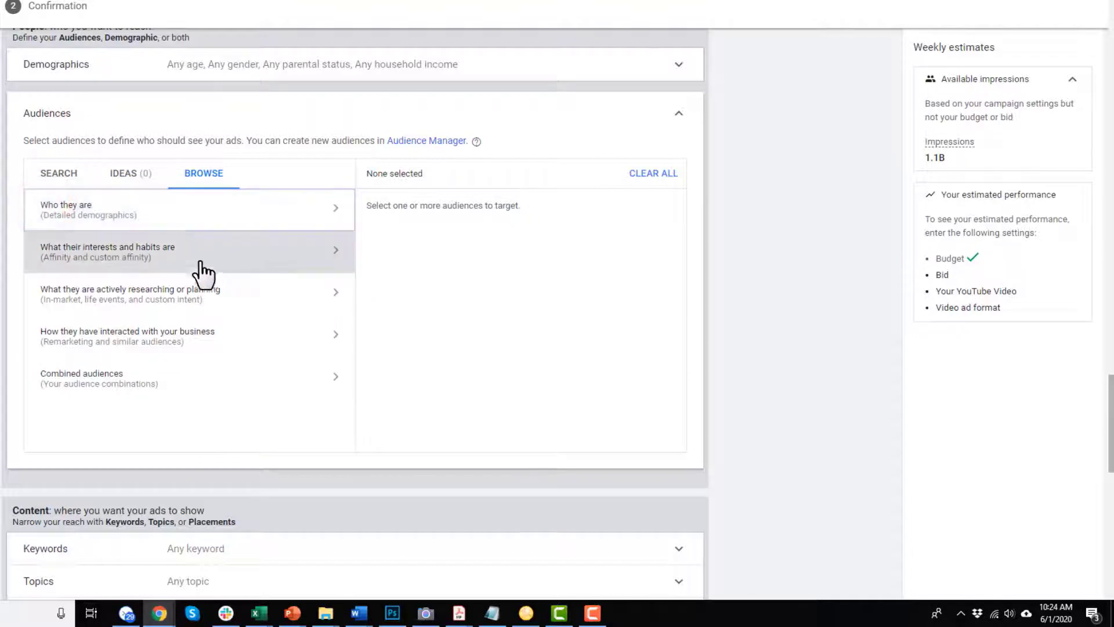
# Examine the affinity audiences under interests and habits, including the Food & Dining subcategories, and return to the audience categories.
pyautogui.click(227, 256)
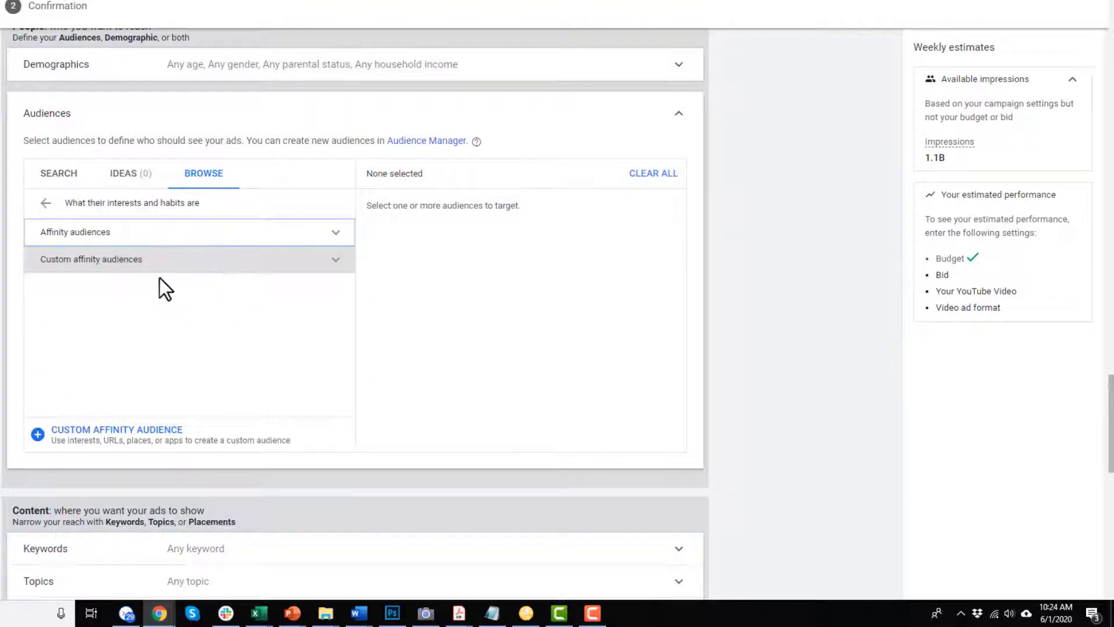
pyautogui.click(337, 233)
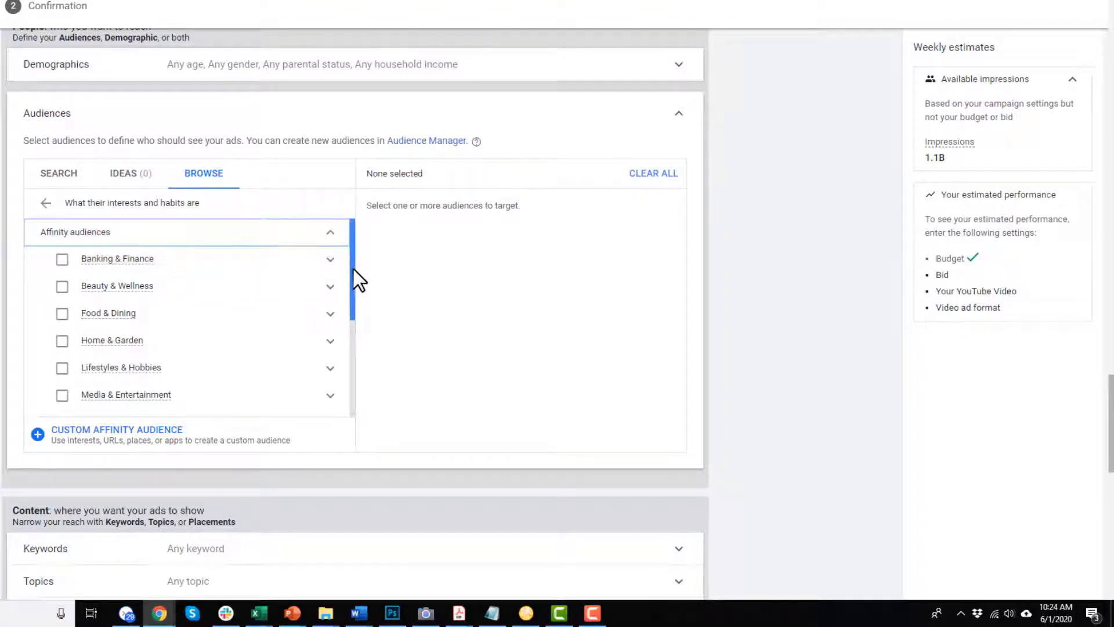
pyautogui.click(330, 315)
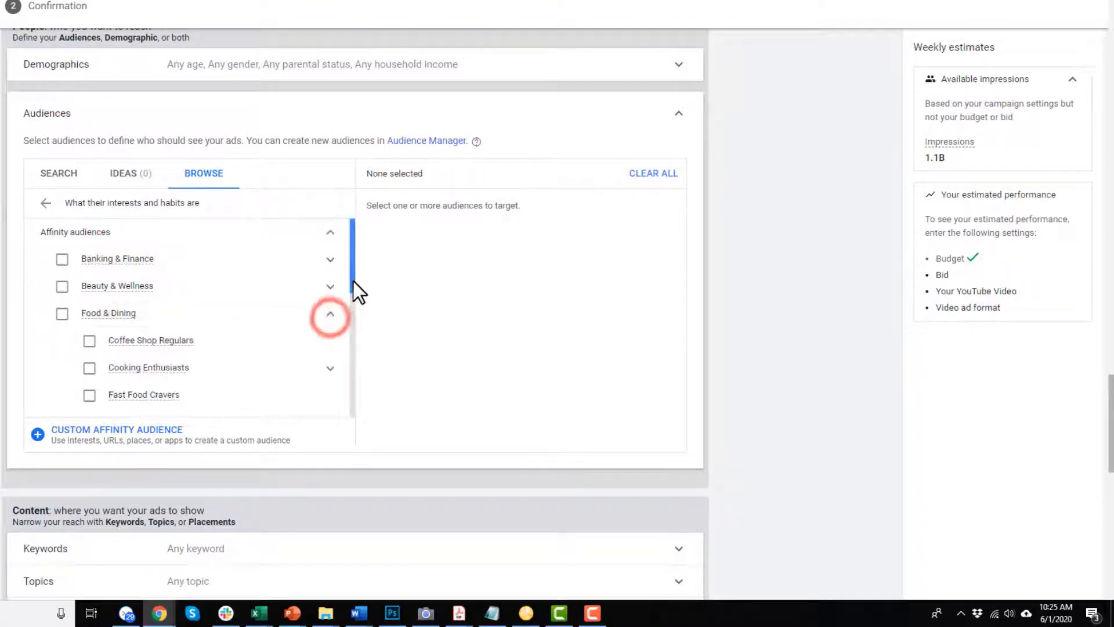
pyautogui.moveTo(353, 280); pyautogui.dragTo(340, 320)
pyautogui.scroll(1, 338, 316)
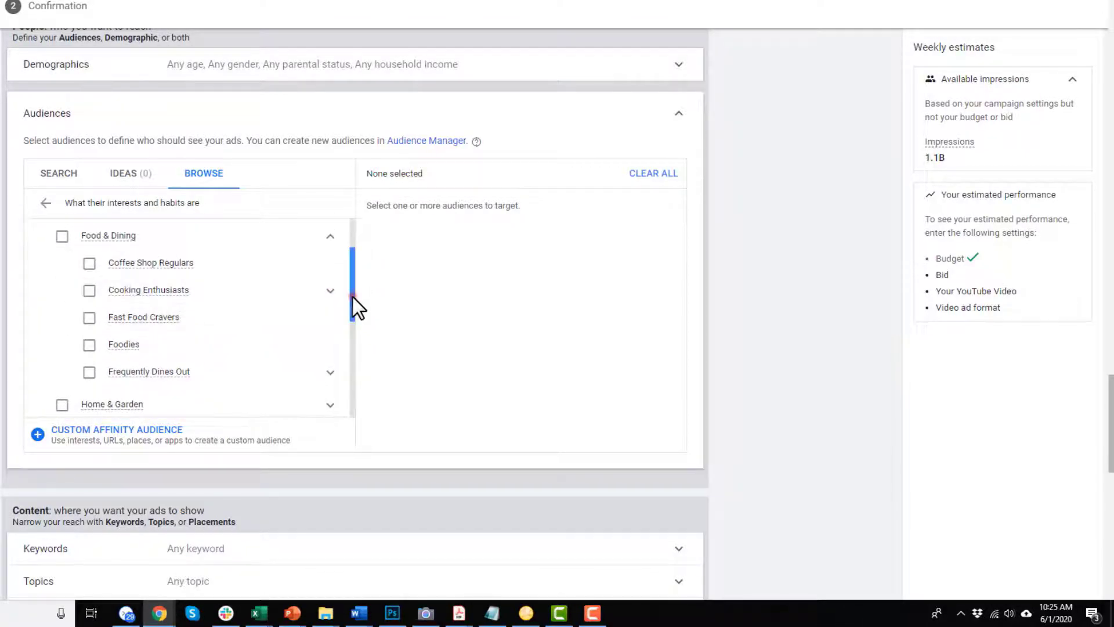
pyautogui.moveTo(352, 297); pyautogui.dragTo(338, 266)
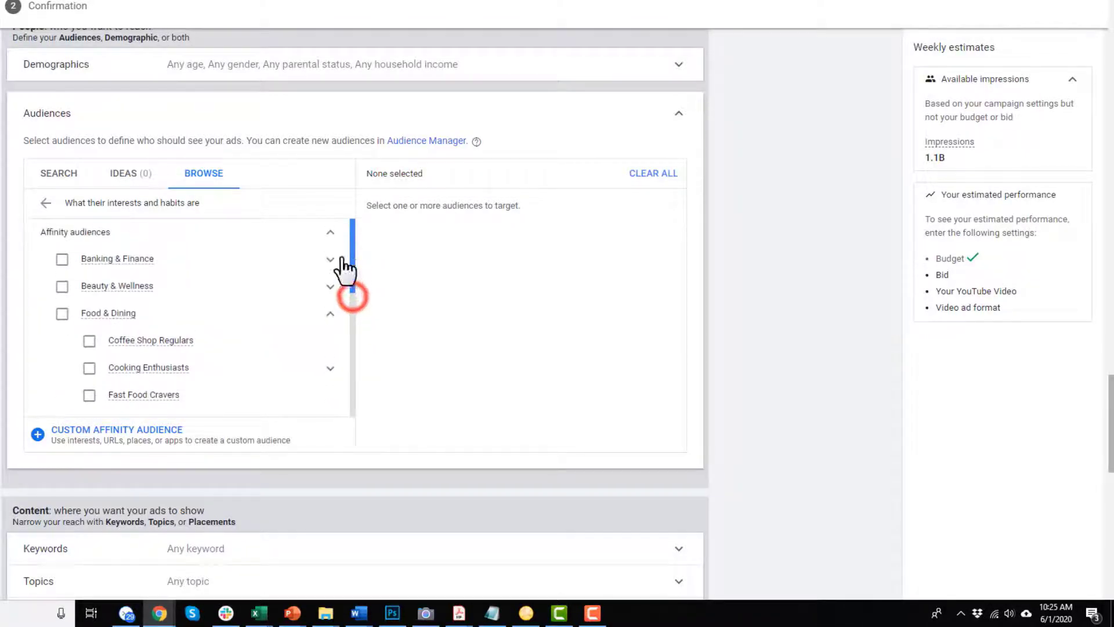
pyautogui.click(47, 204)
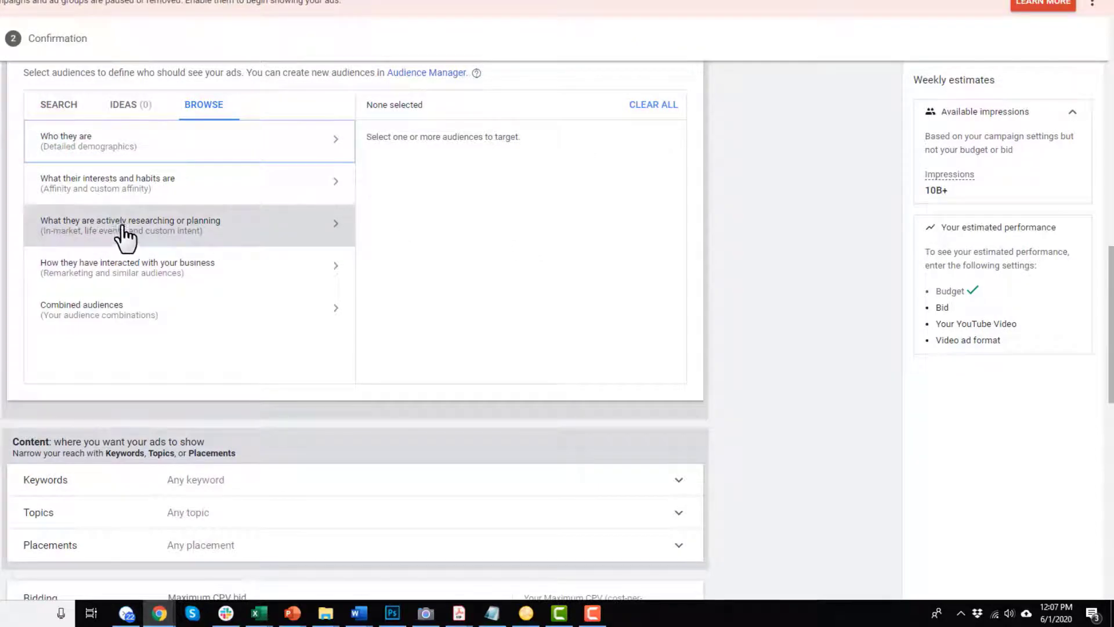
# Try targeting the custom intent audience CI - Digital Marketing and remove it from the selected audiences.
pyautogui.click(180, 228)
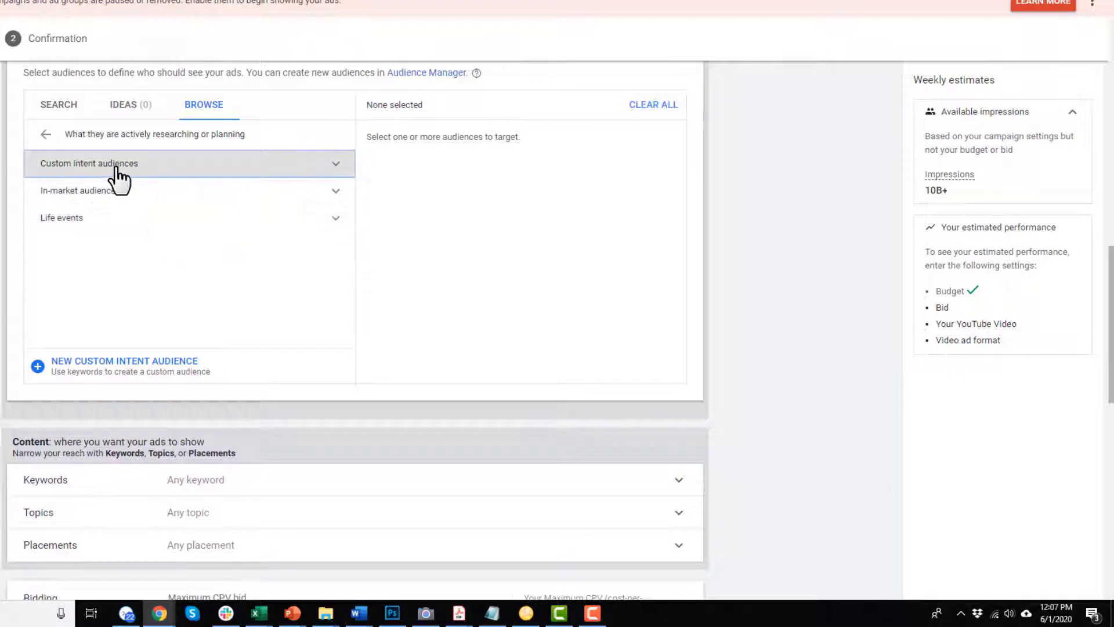
pyautogui.click(149, 167)
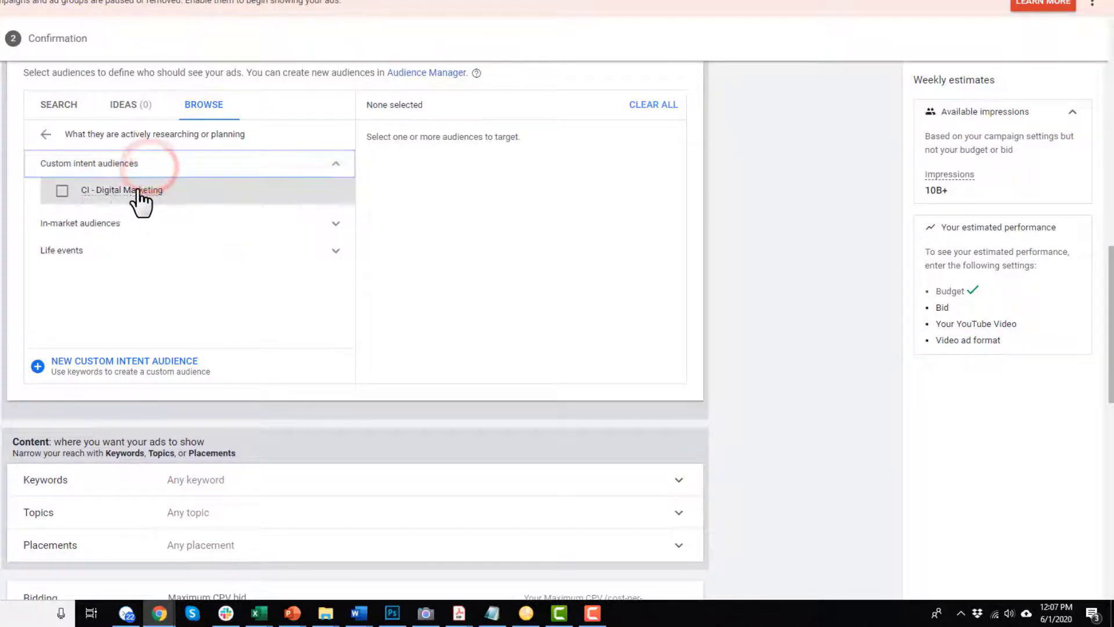
pyautogui.click(61, 192)
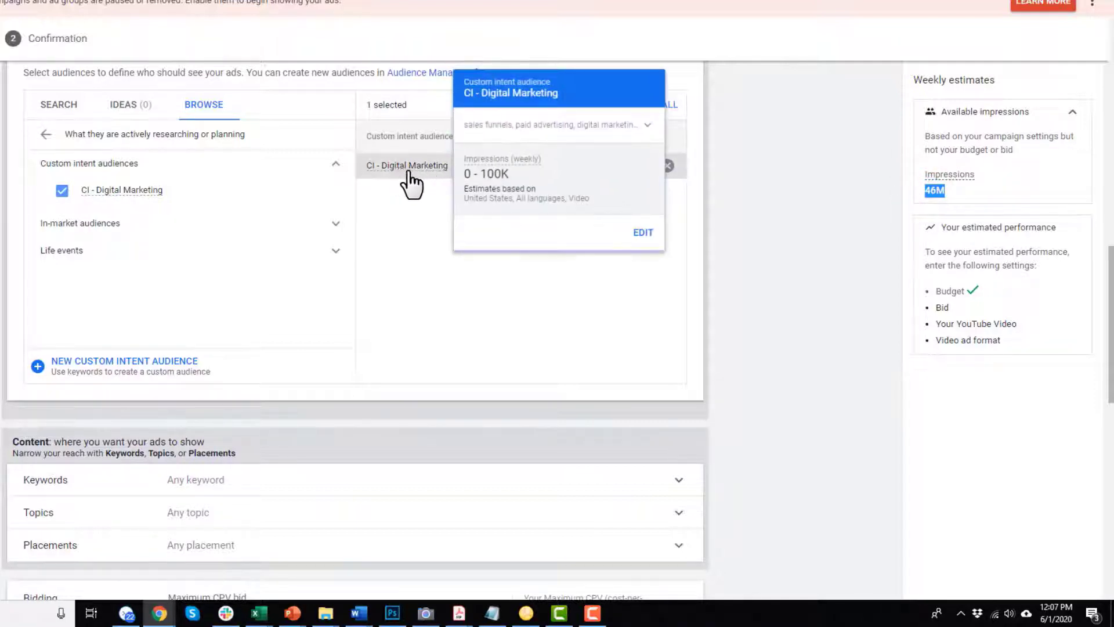
pyautogui.click(667, 166)
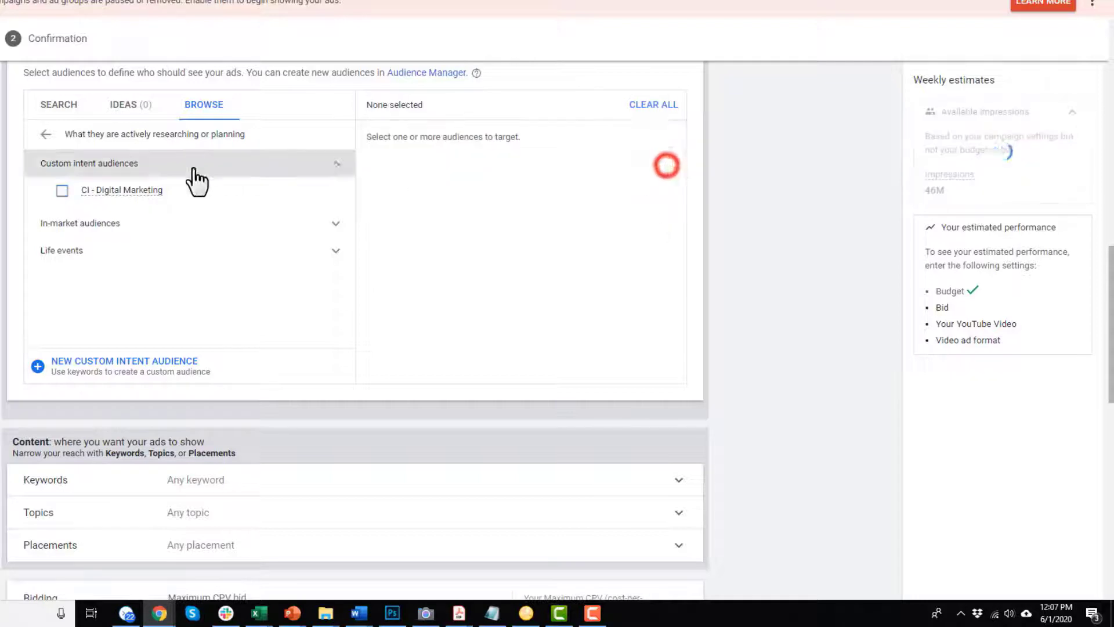
# Examine the in-market audiences under active research or planning, including the Financial Services subcategories, and collapse the list.
pyautogui.click(323, 165)
pyautogui.click(174, 241)
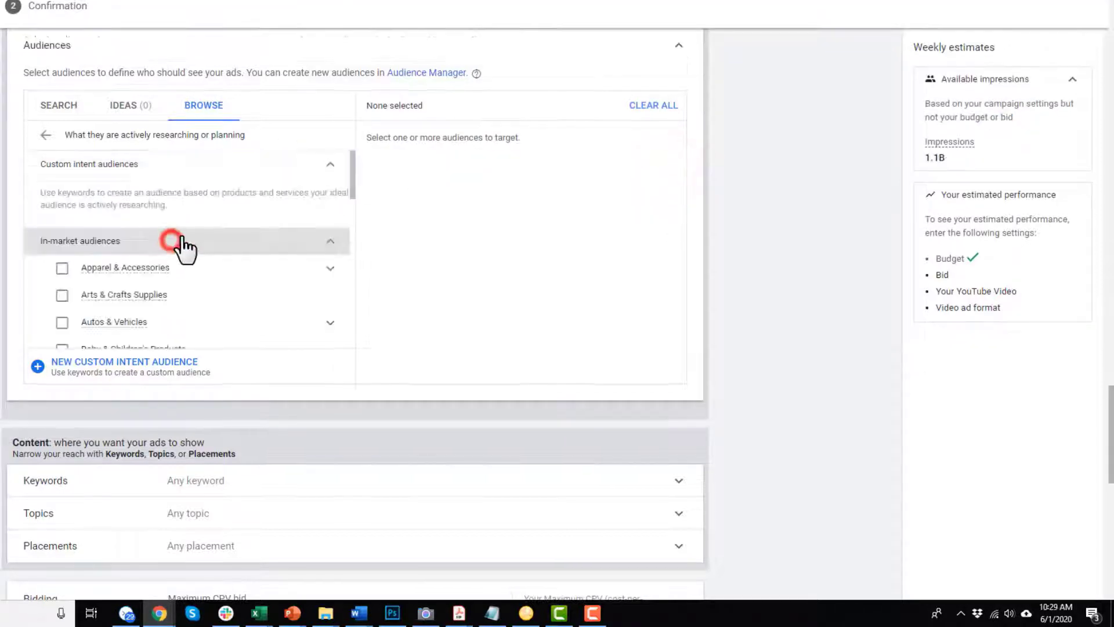
pyautogui.moveTo(350, 180); pyautogui.dragTo(343, 275)
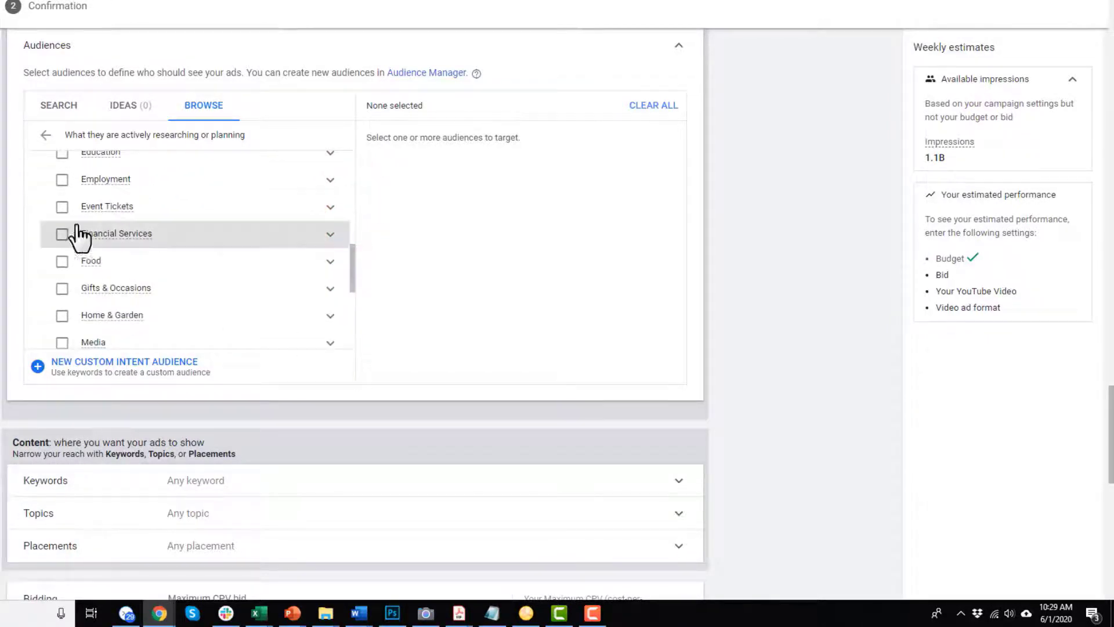
pyautogui.click(330, 235)
pyautogui.moveTo(351, 251); pyautogui.dragTo(340, 194)
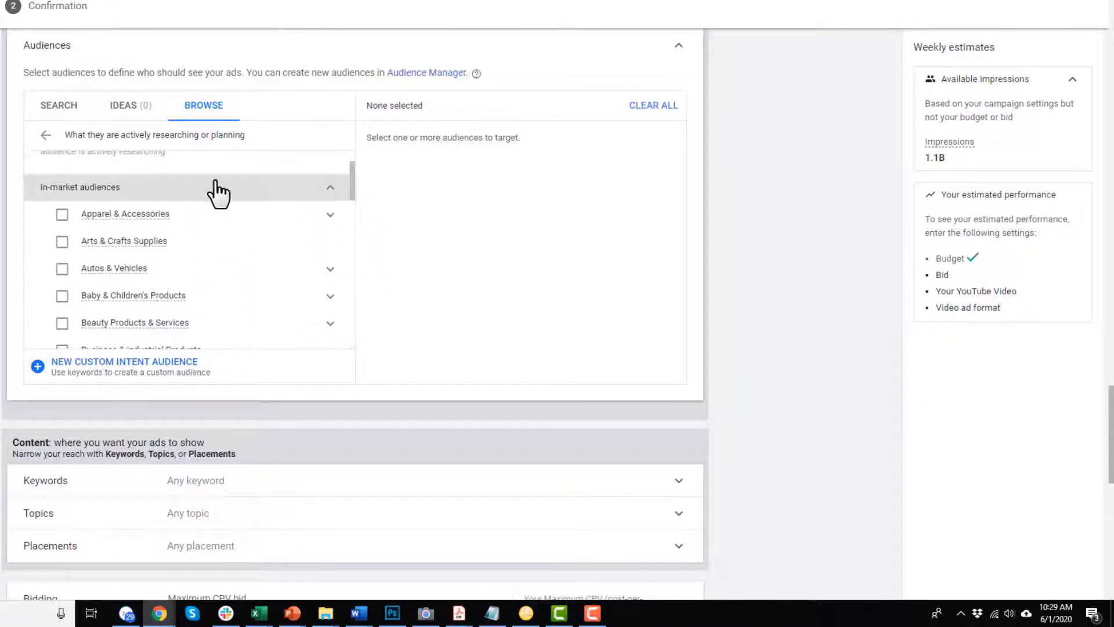
pyautogui.click(329, 185)
# Examine the life events audiences, including the New Pet subcategories, and return to the audience categories.
pyautogui.click(154, 267)
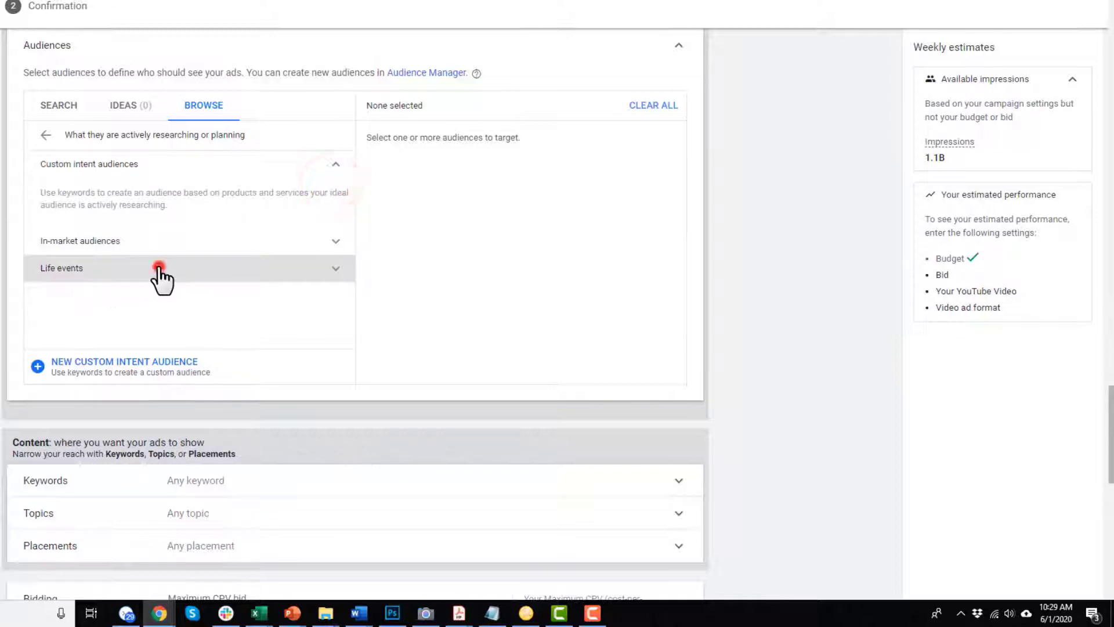
pyautogui.moveTo(352, 218); pyautogui.dragTo(353, 318)
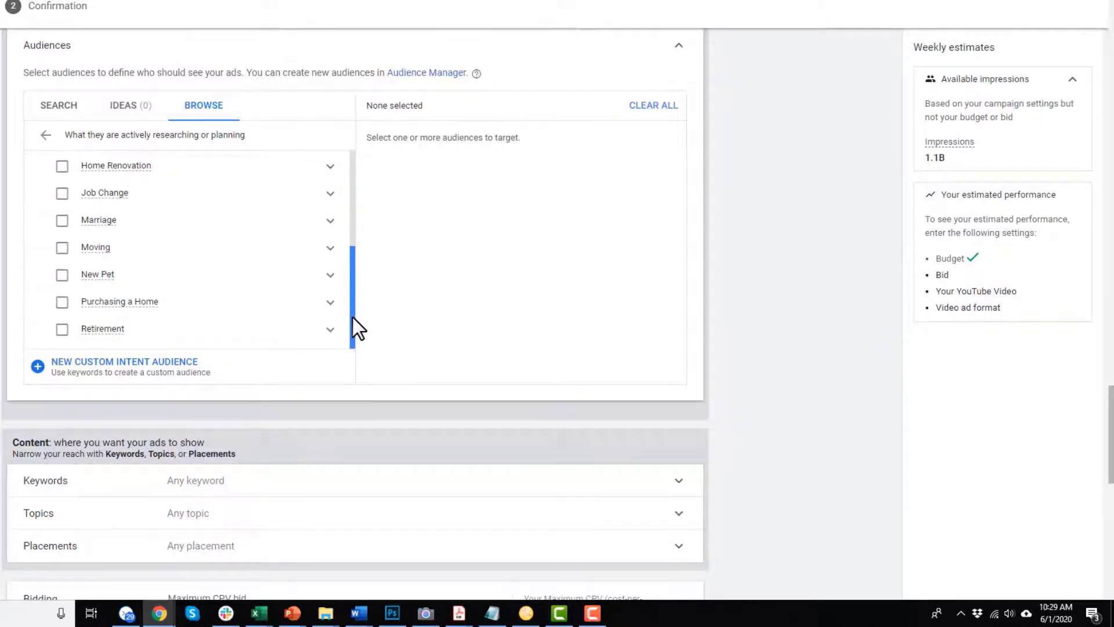
pyautogui.click(330, 274)
pyautogui.moveTo(351, 249); pyautogui.dragTo(355, 188)
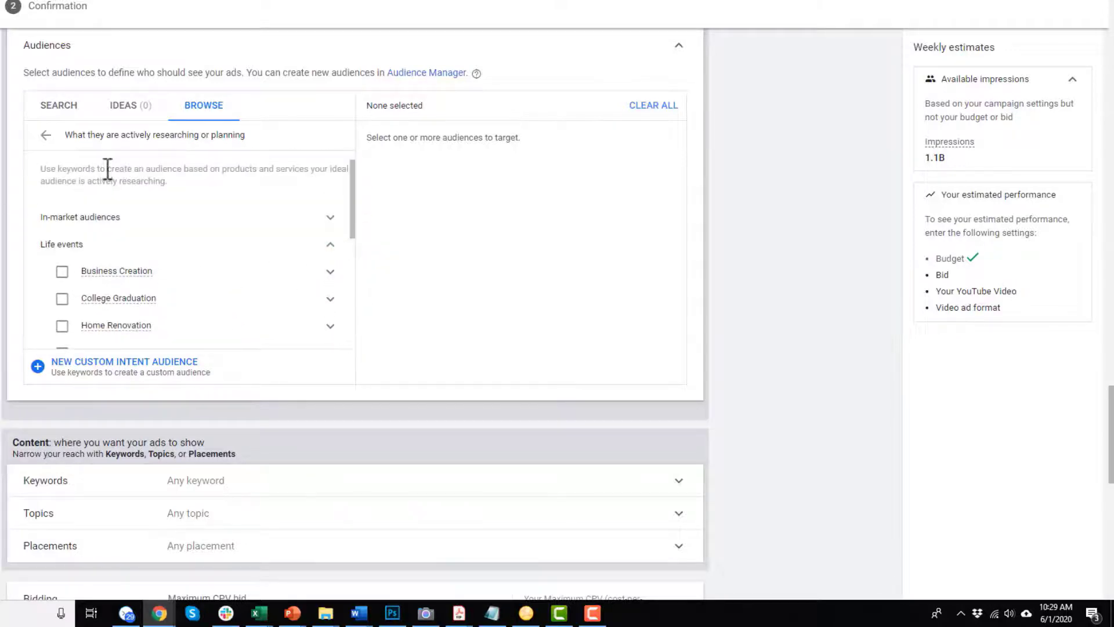
pyautogui.click(46, 135)
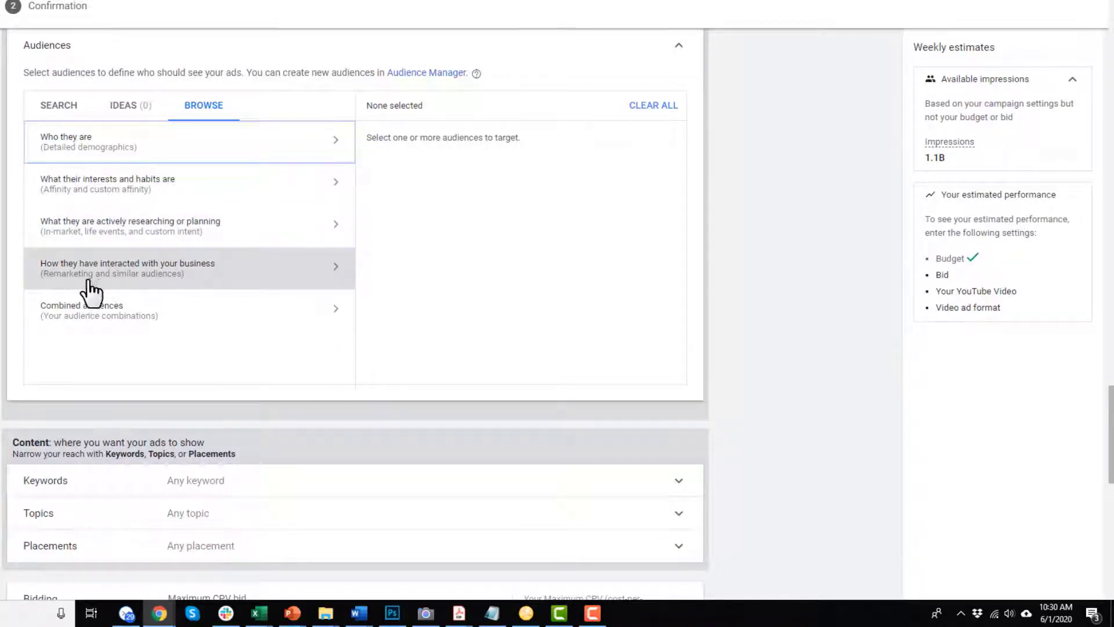
# Examine the remarketing audiences for website visitors and YouTube users, and return to the audience categories.
pyautogui.click(222, 272)
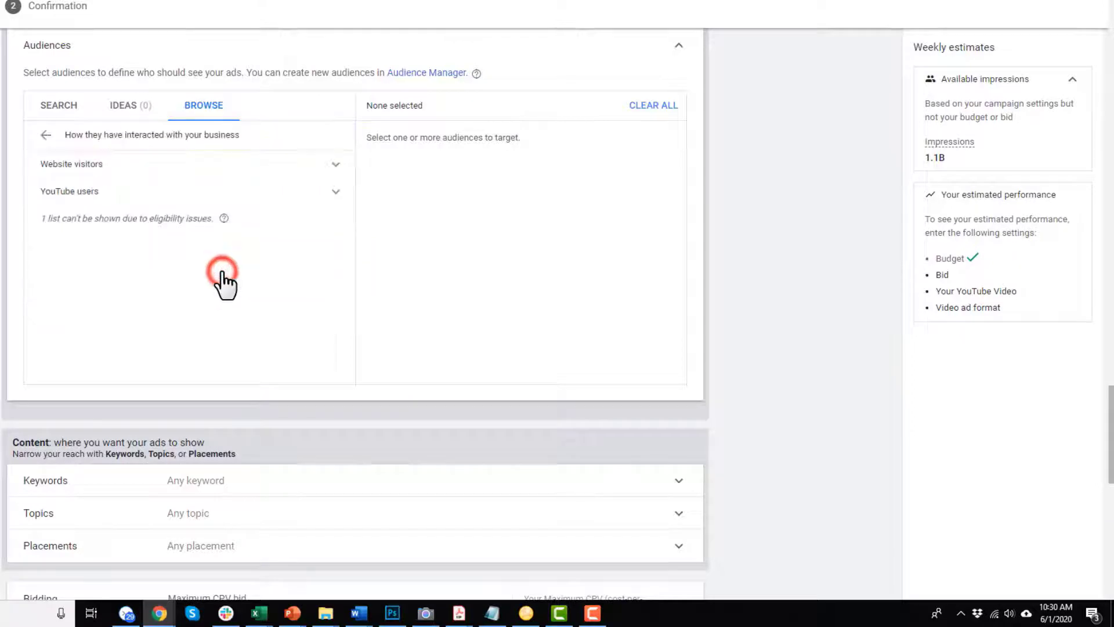
pyautogui.click(320, 166)
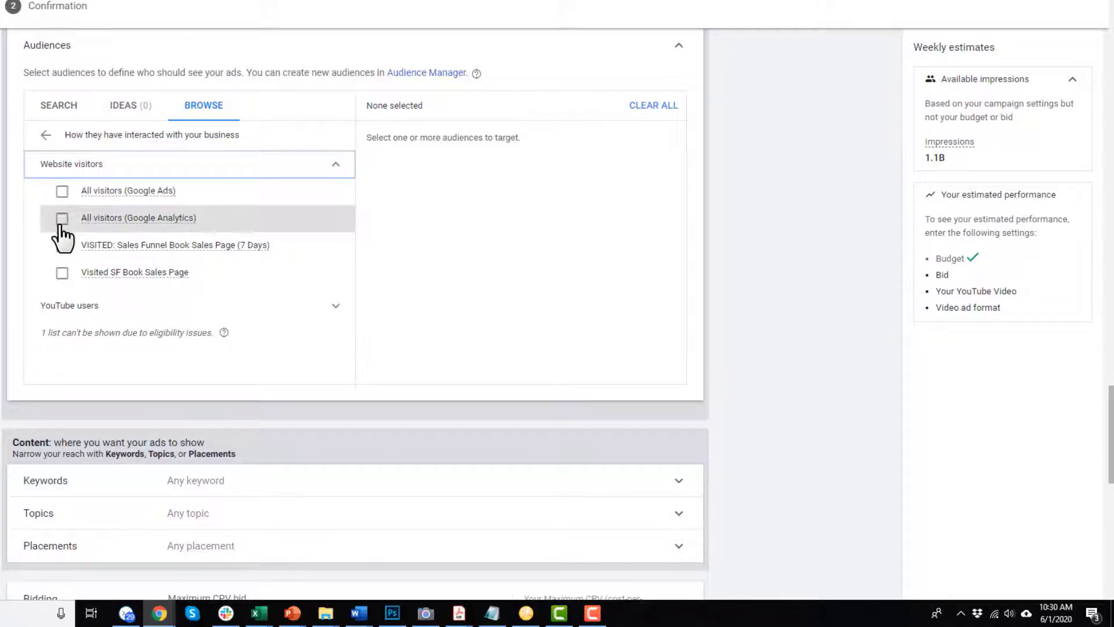
pyautogui.moveTo(178, 250)
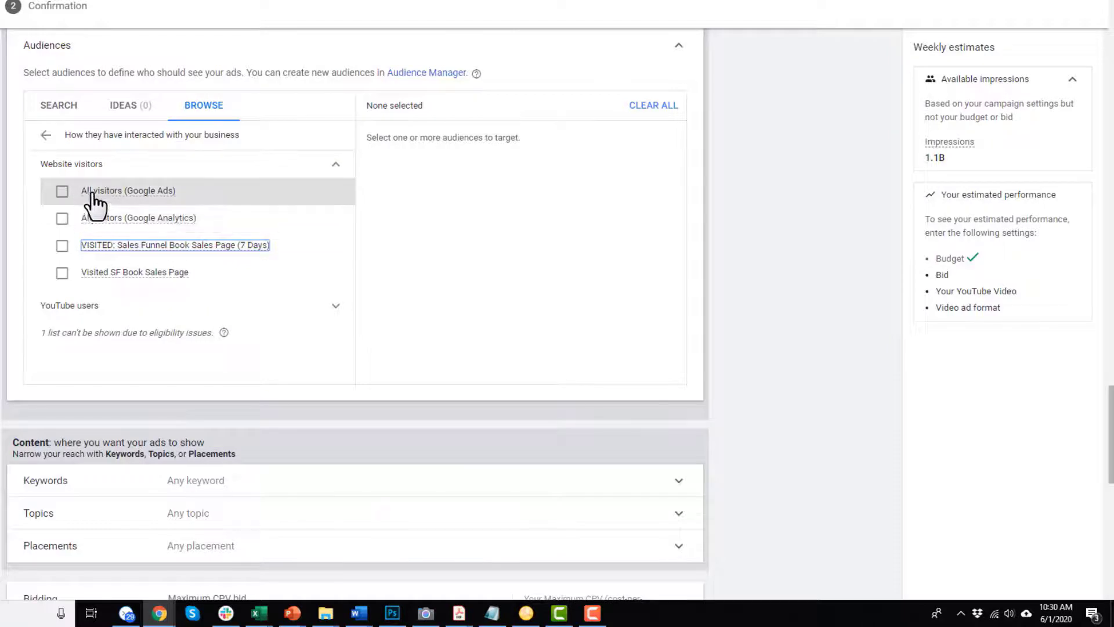
pyautogui.click(104, 302)
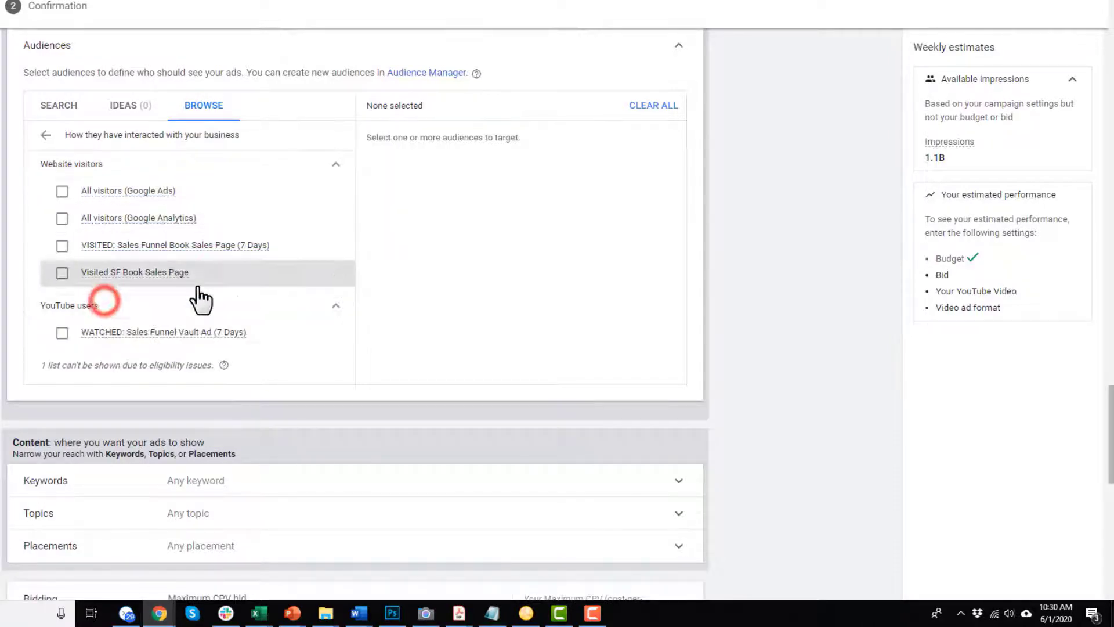
pyautogui.scroll(-1, 145, 281)
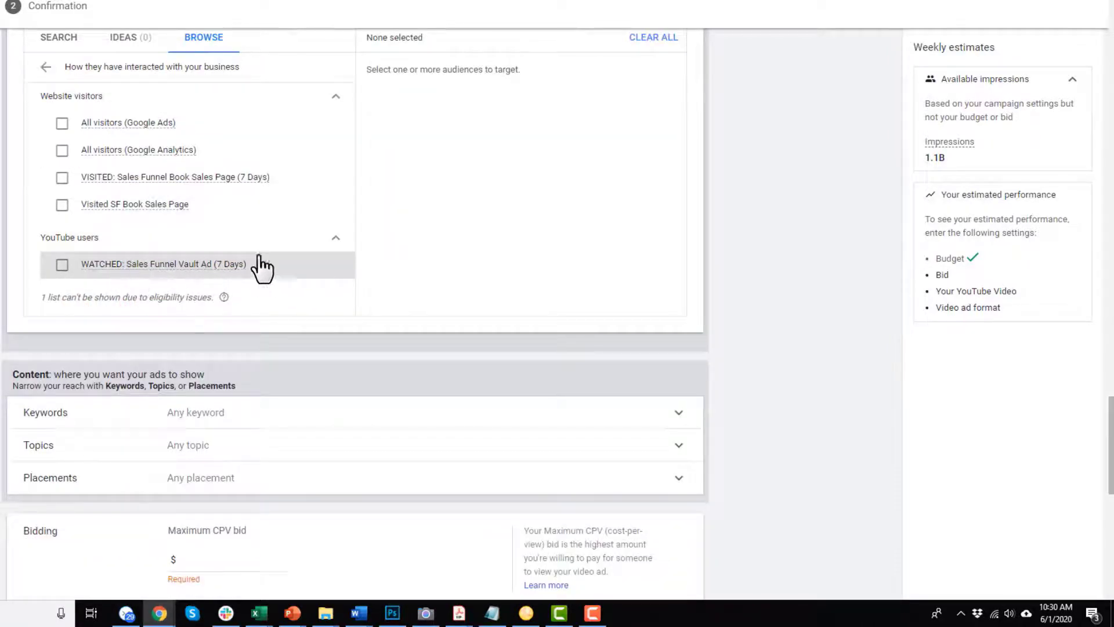
pyautogui.scroll(2, 84, 202)
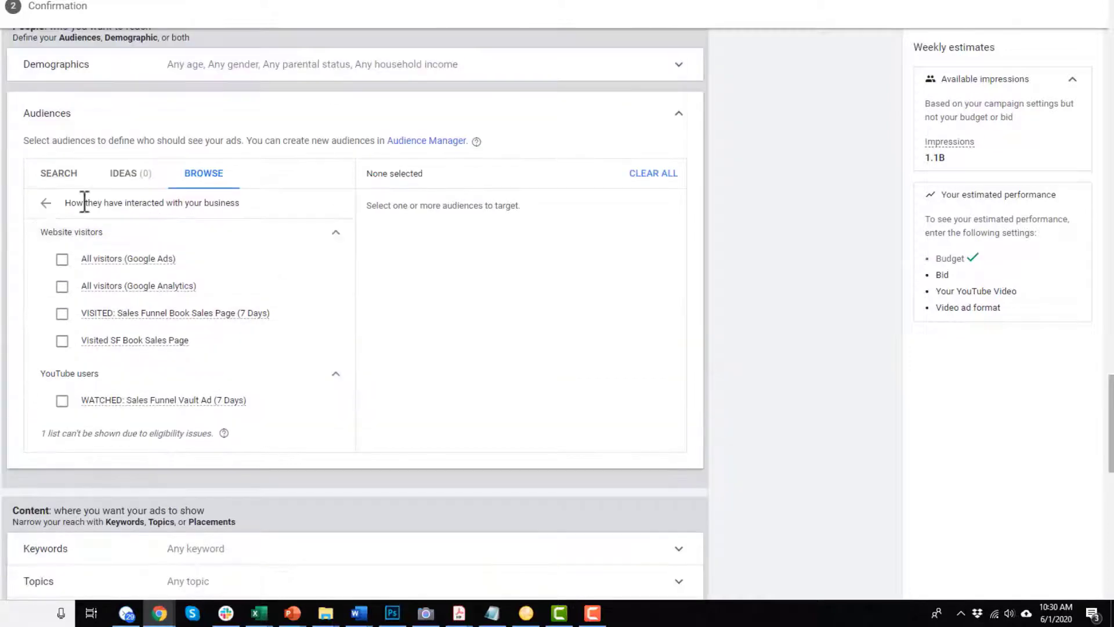
pyautogui.click(44, 202)
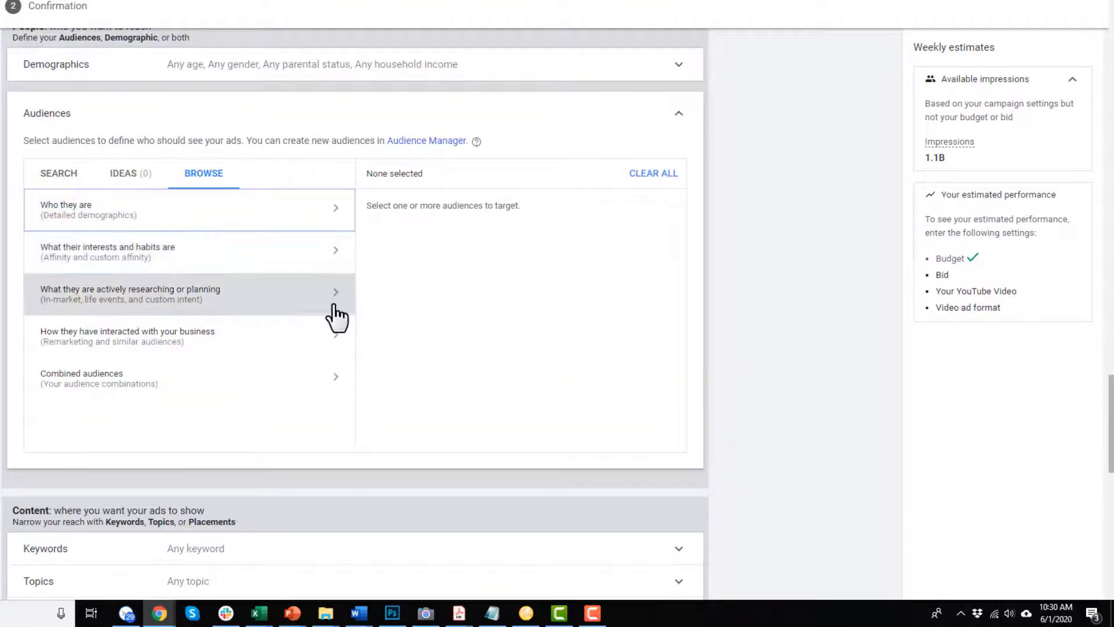
# Look at the combined audiences and the form for a new combined audience, cancel it and return to the audience categories.
pyautogui.click(253, 378)
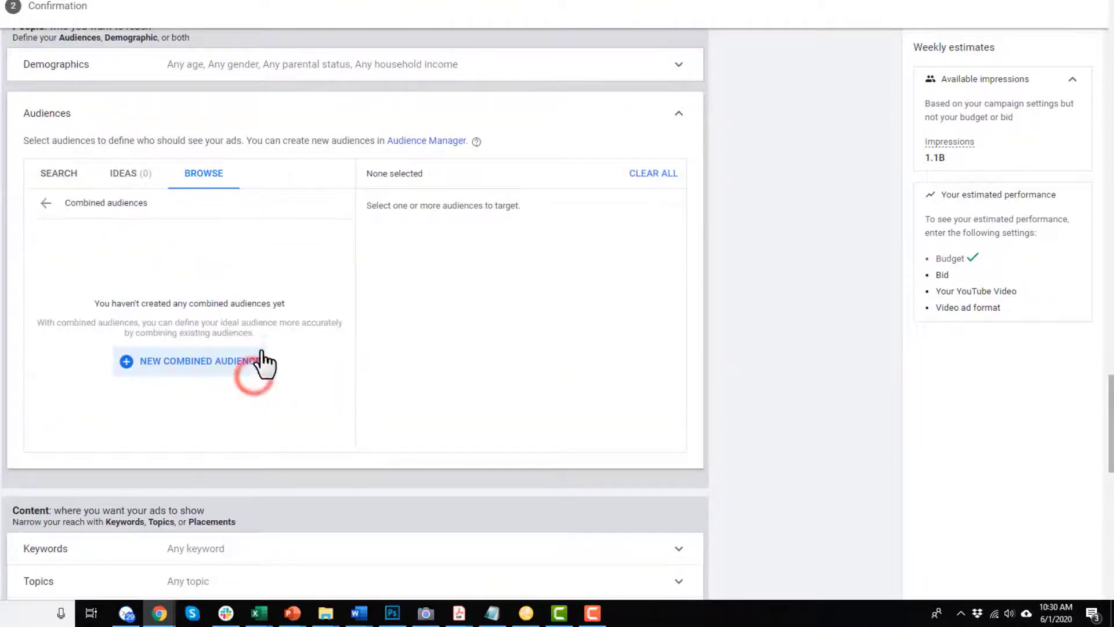
pyautogui.click(229, 364)
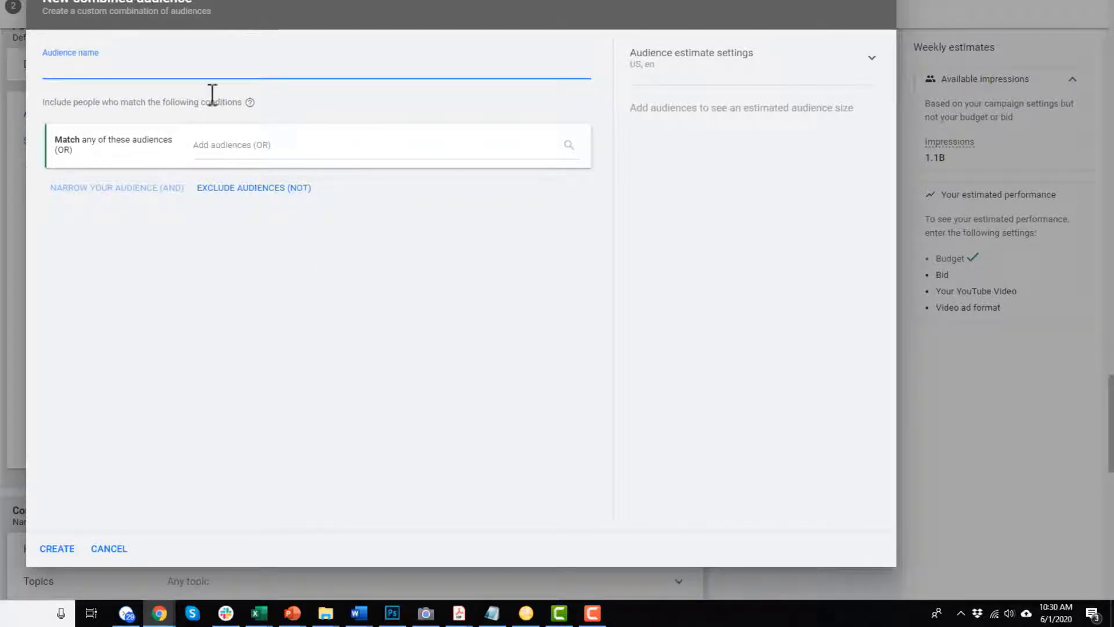
pyautogui.click(109, 549)
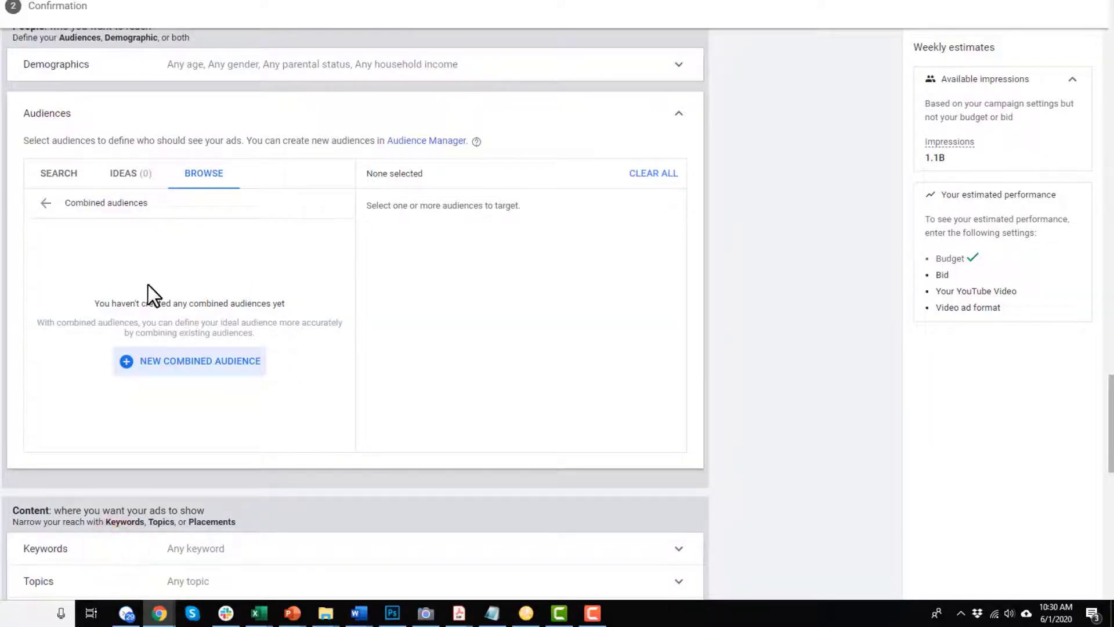
pyautogui.click(44, 204)
# Open the ad group's keyword targeting under Content and enter the keyword clickfunnels.
pyautogui.scroll(-2, 249, 246)
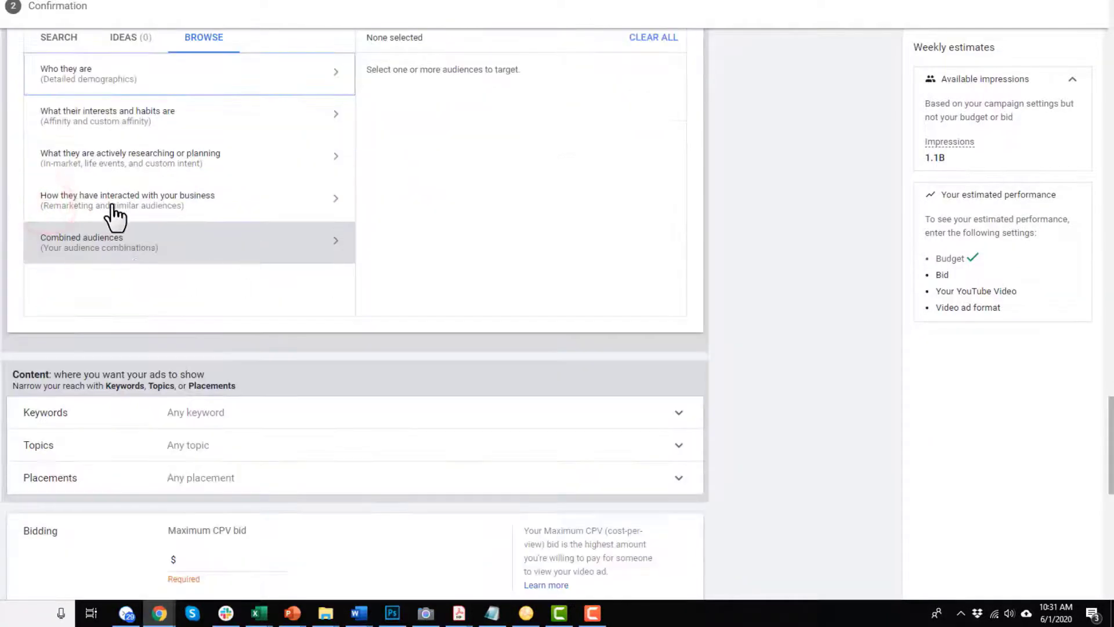
pyautogui.scroll(-2, 356, 313)
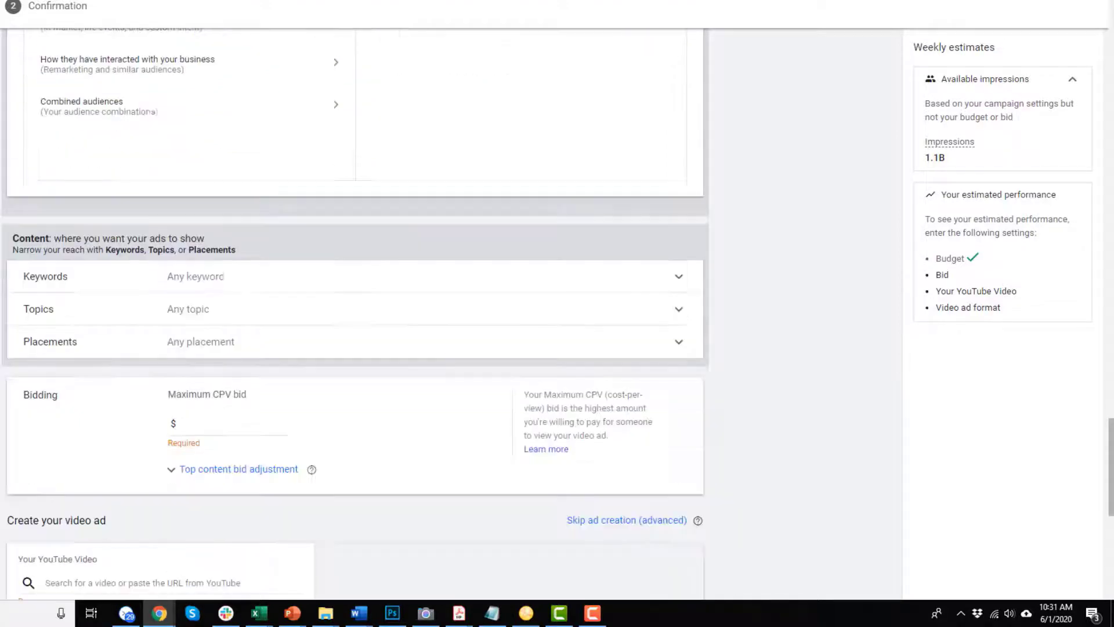
pyautogui.scroll(-2, 25, 136)
pyautogui.click(242, 145)
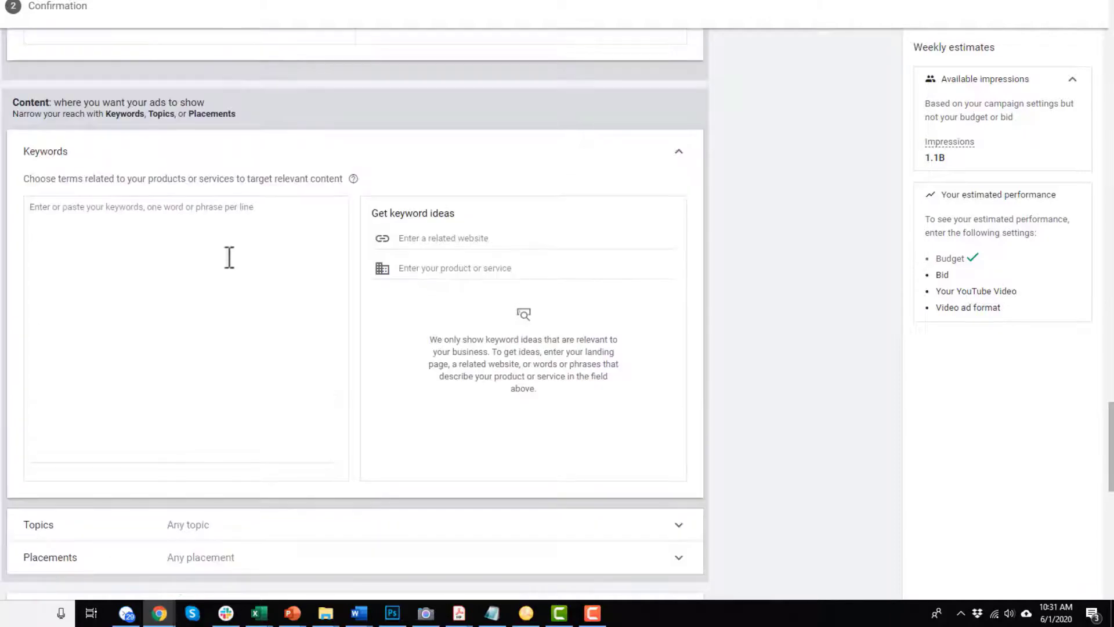
pyautogui.click(166, 243)
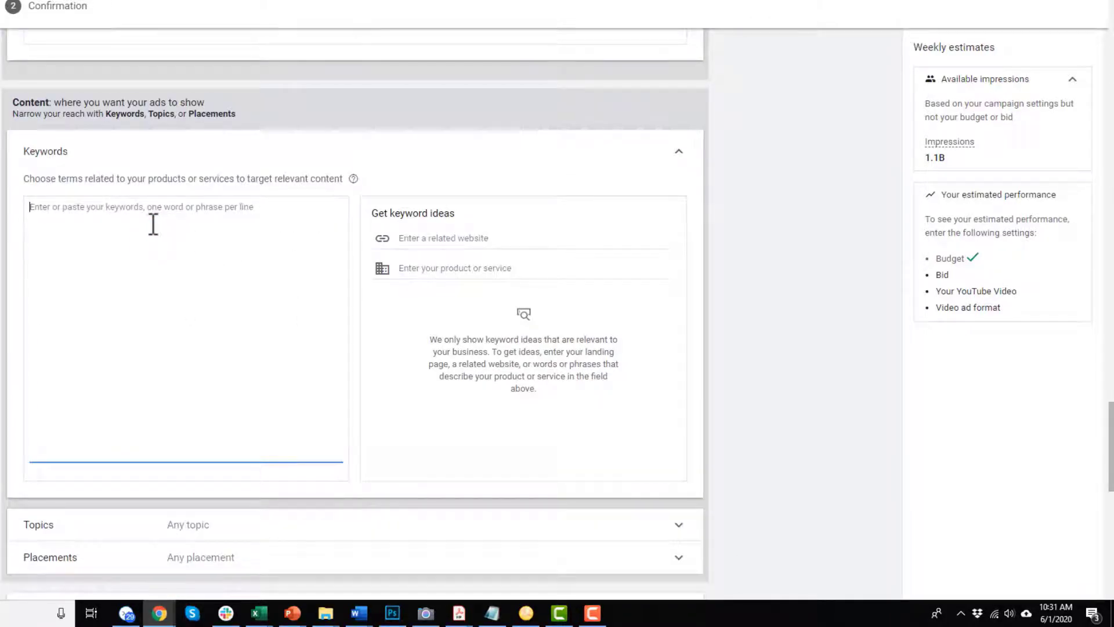
pyautogui.write('clickfunnels')
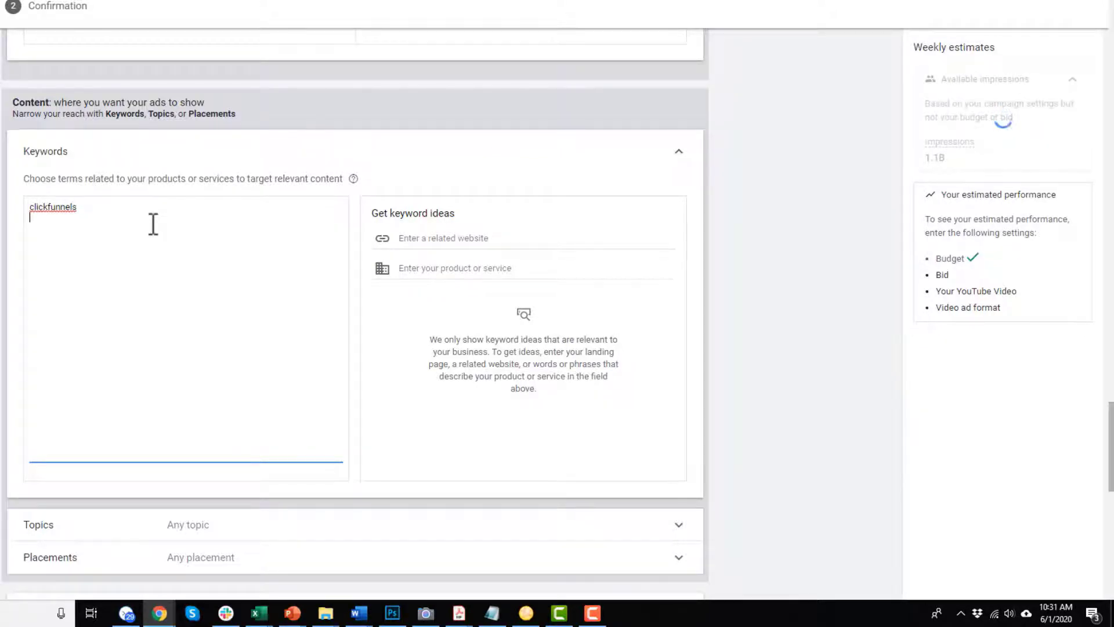
pyautogui.click(511, 238)
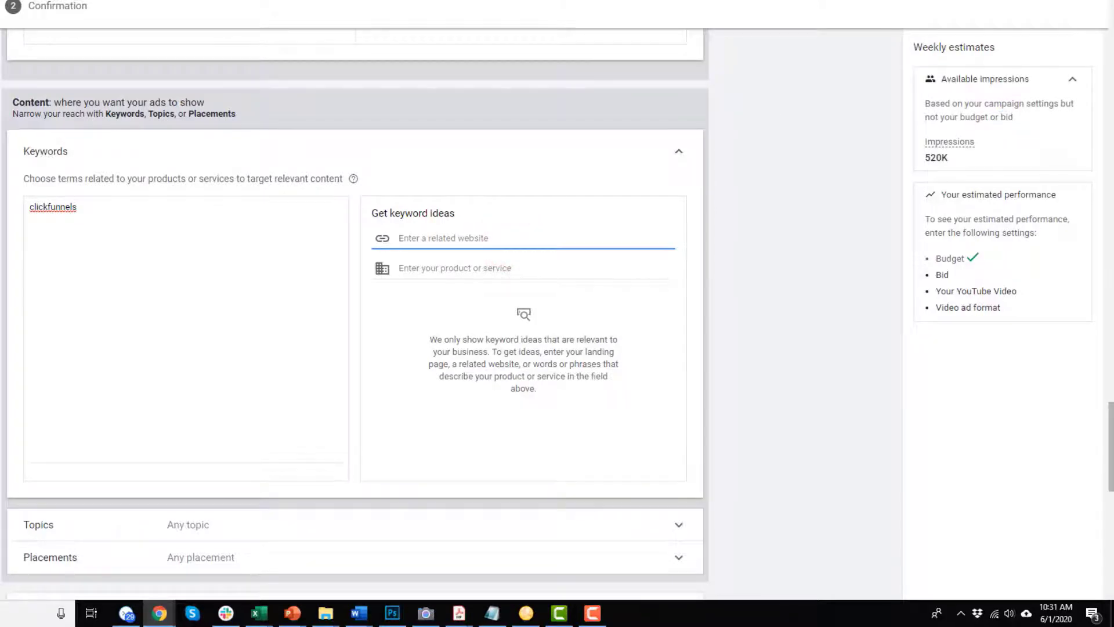
pyautogui.write('https://www.clickfunnels.com')
pyautogui.click(400, 462)
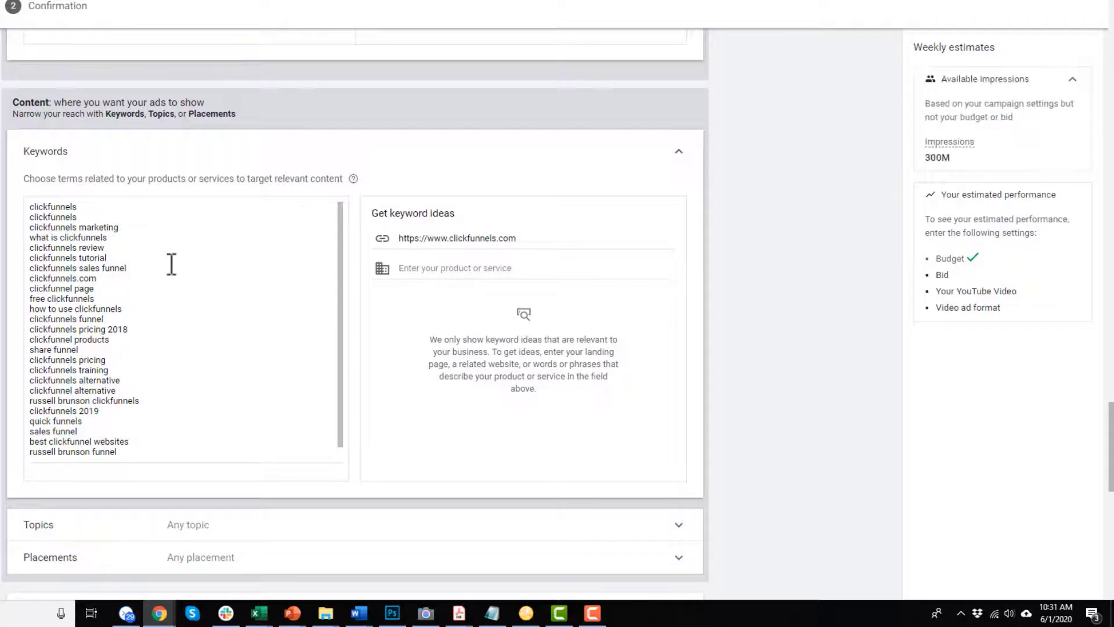
pyautogui.scroll(2, 164, 195)
pyautogui.scroll(3, 163, 195)
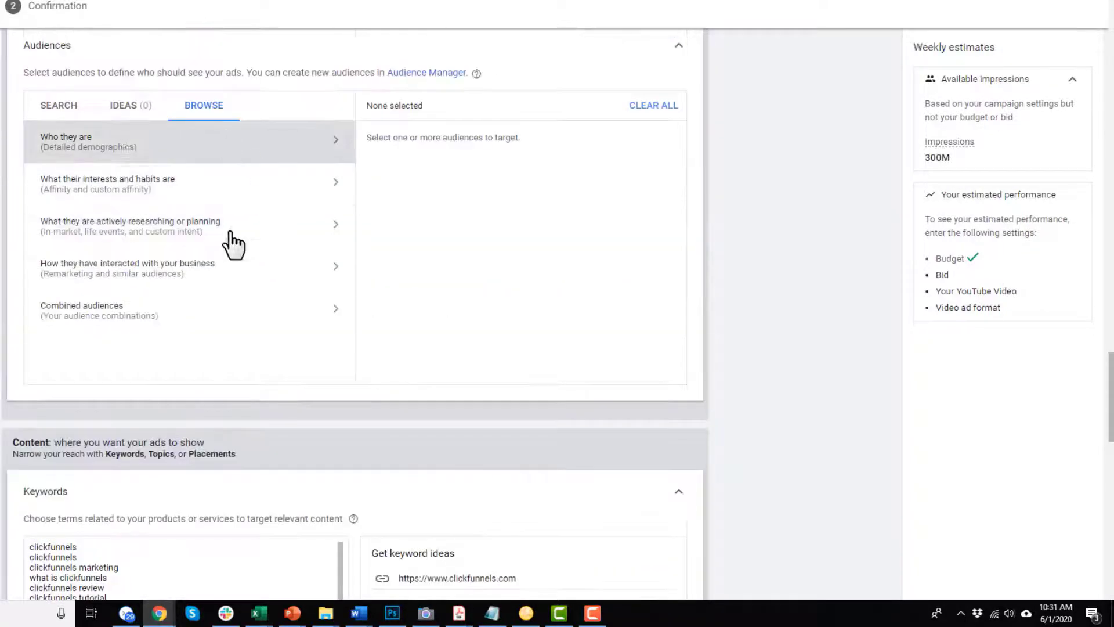
pyautogui.scroll(-2, 337, 209)
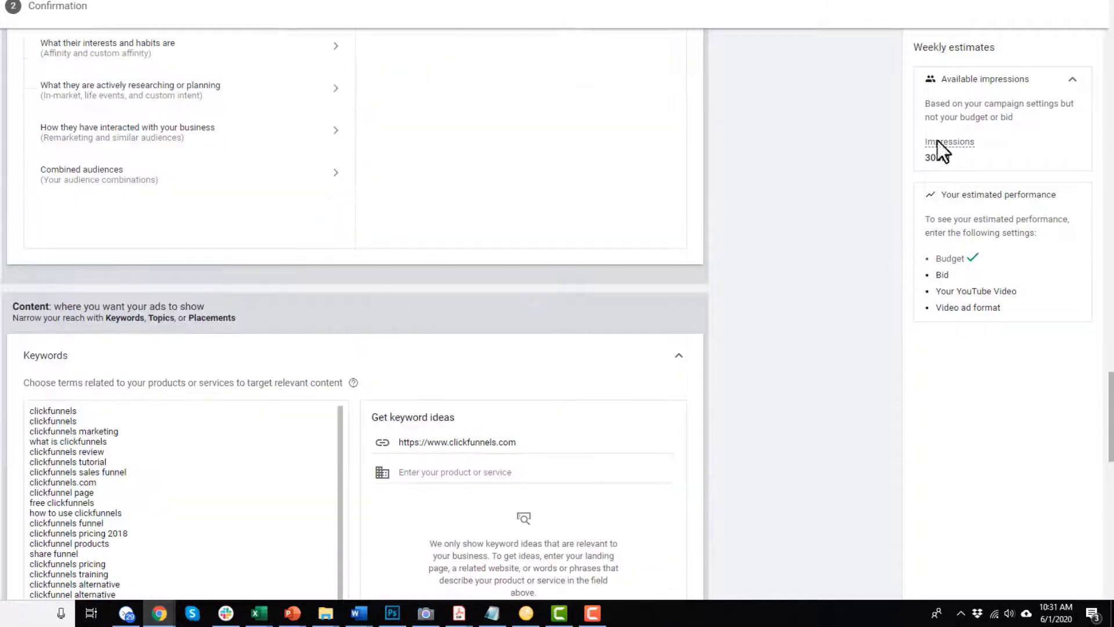
pyautogui.scroll(-1, 840, 214)
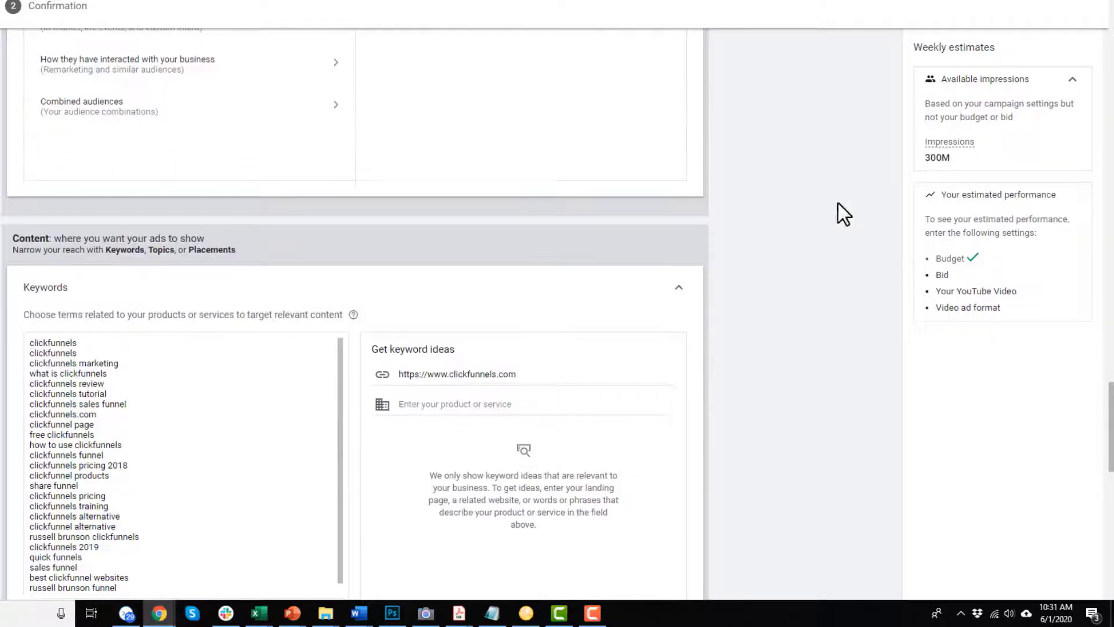
pyautogui.click(683, 287)
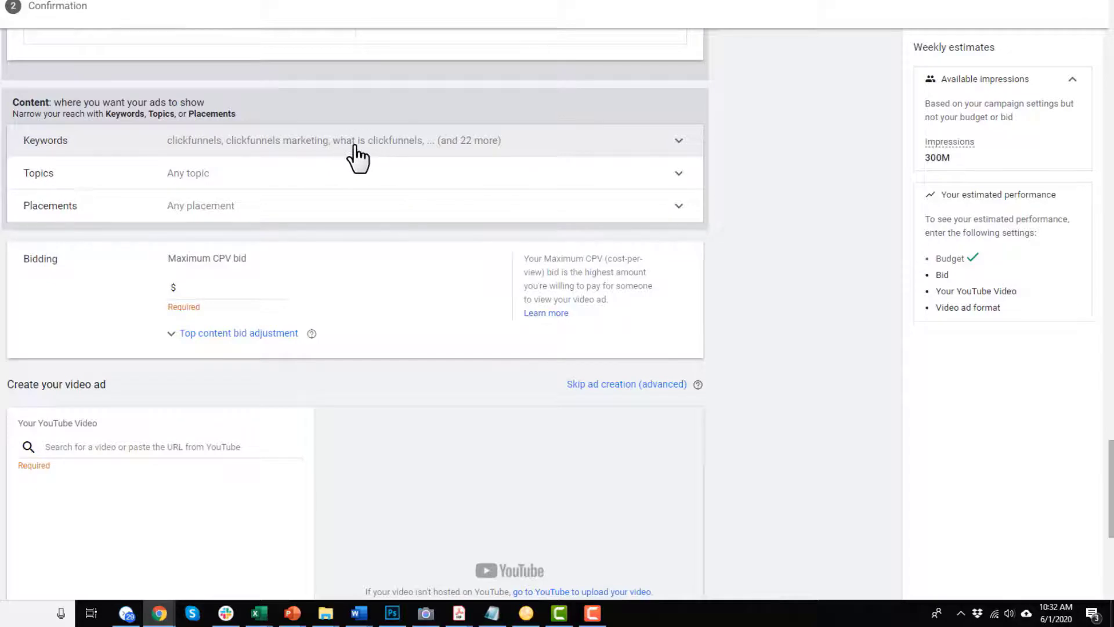
# Examine the topics available for content targeting, collapse the topic section without selecting any and go back to the audience categories.
pyautogui.click(364, 177)
pyautogui.scroll(6, 90, 323)
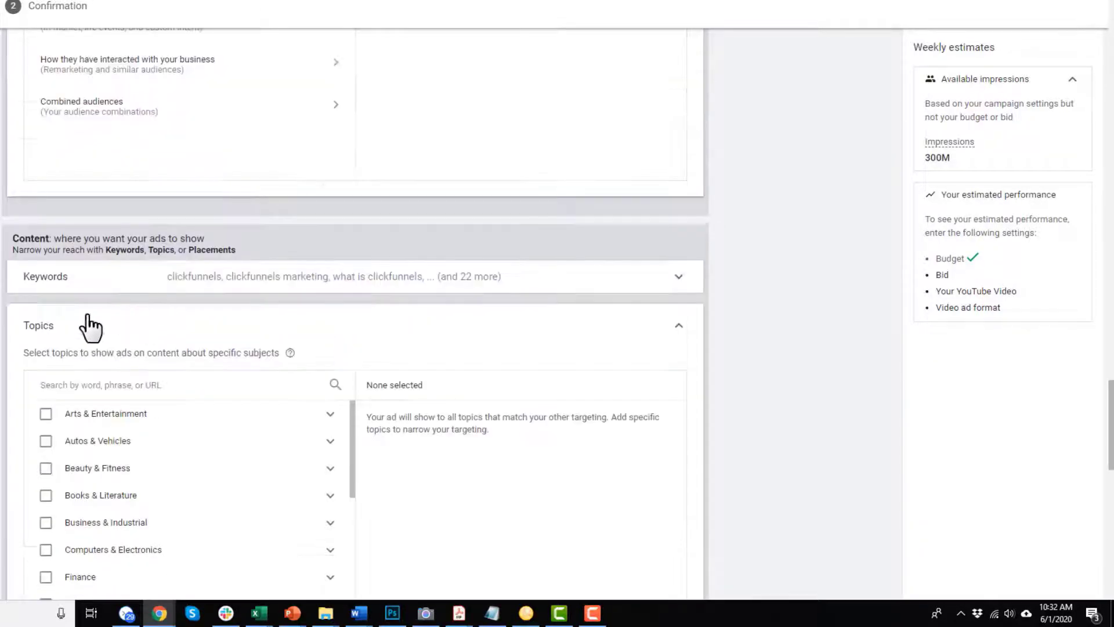
pyautogui.scroll(-2, 87, 191)
pyautogui.scroll(-3, 112, 361)
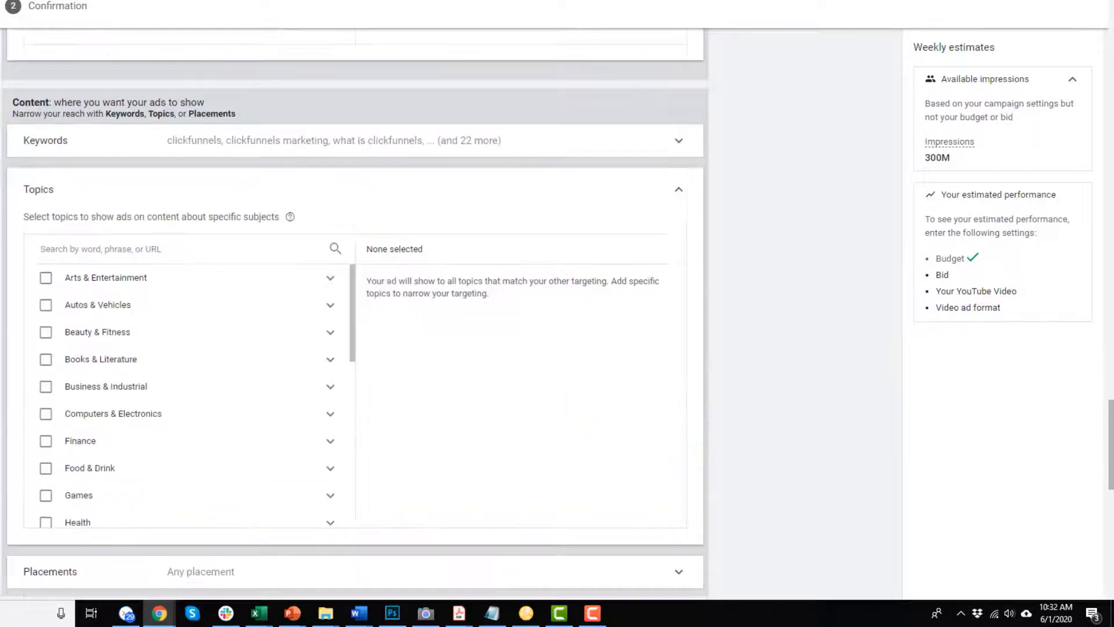
pyautogui.scroll(-1, 142, 351)
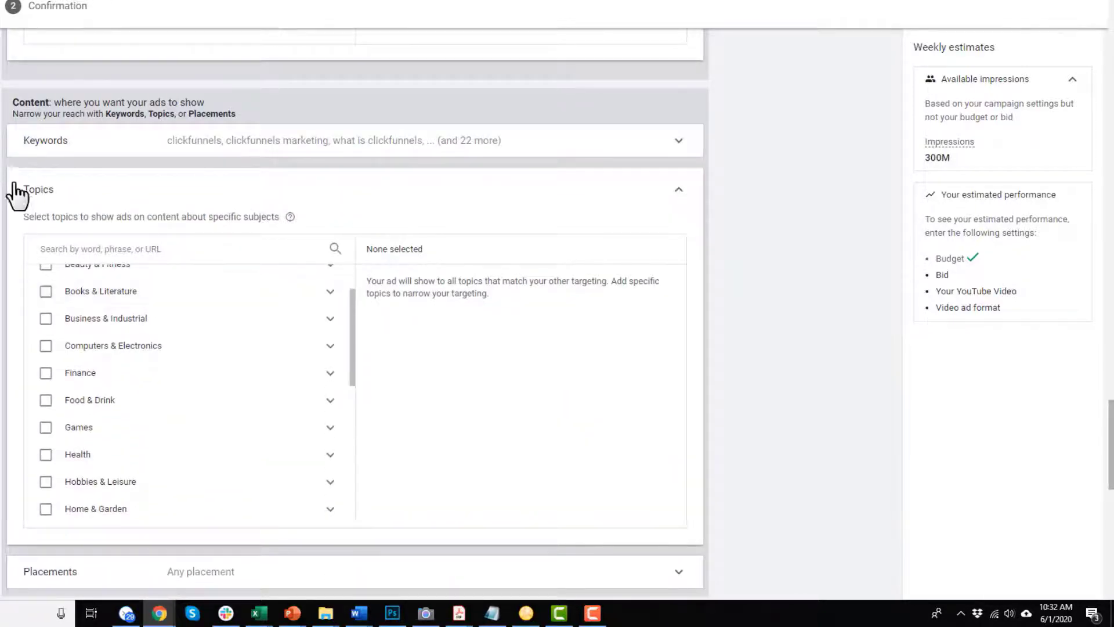
pyautogui.scroll(-1, 206, 354)
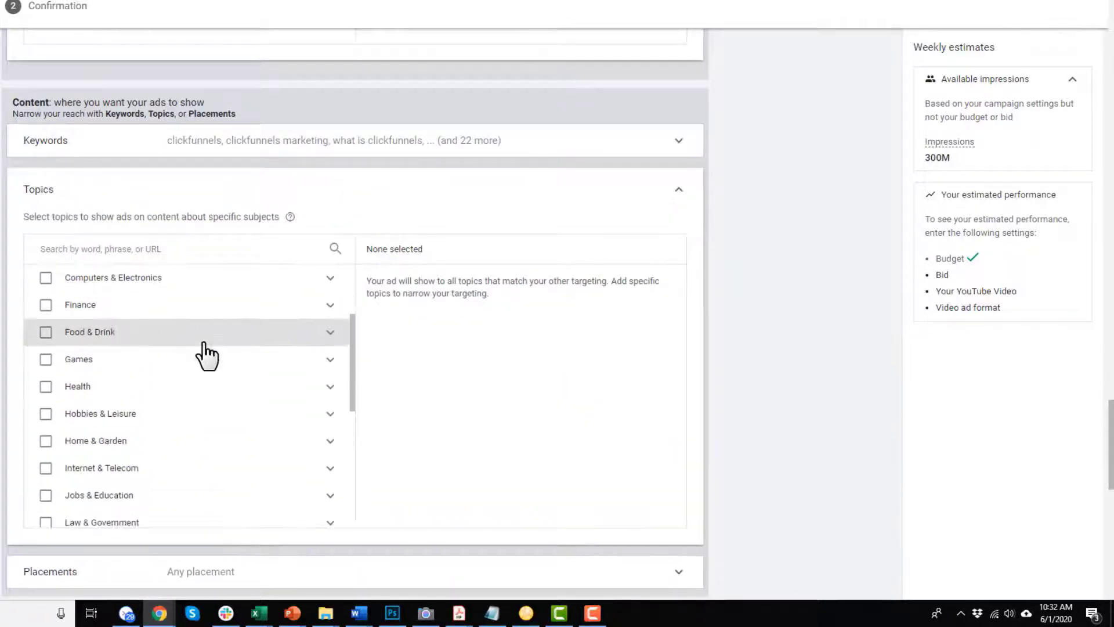
pyautogui.scroll(-1, 199, 388)
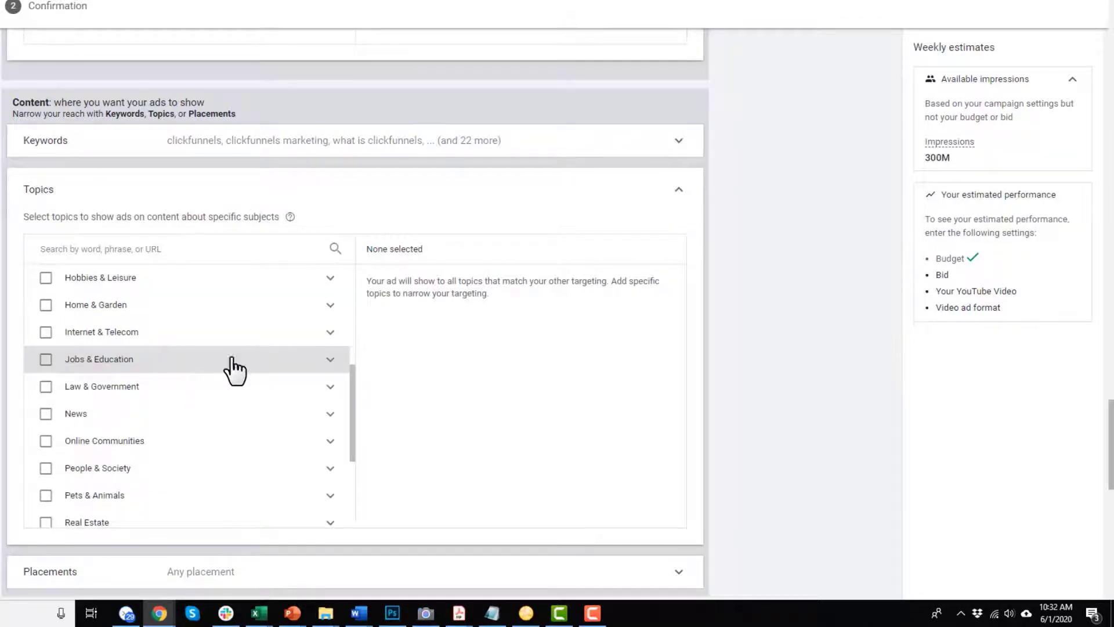
pyautogui.click(677, 192)
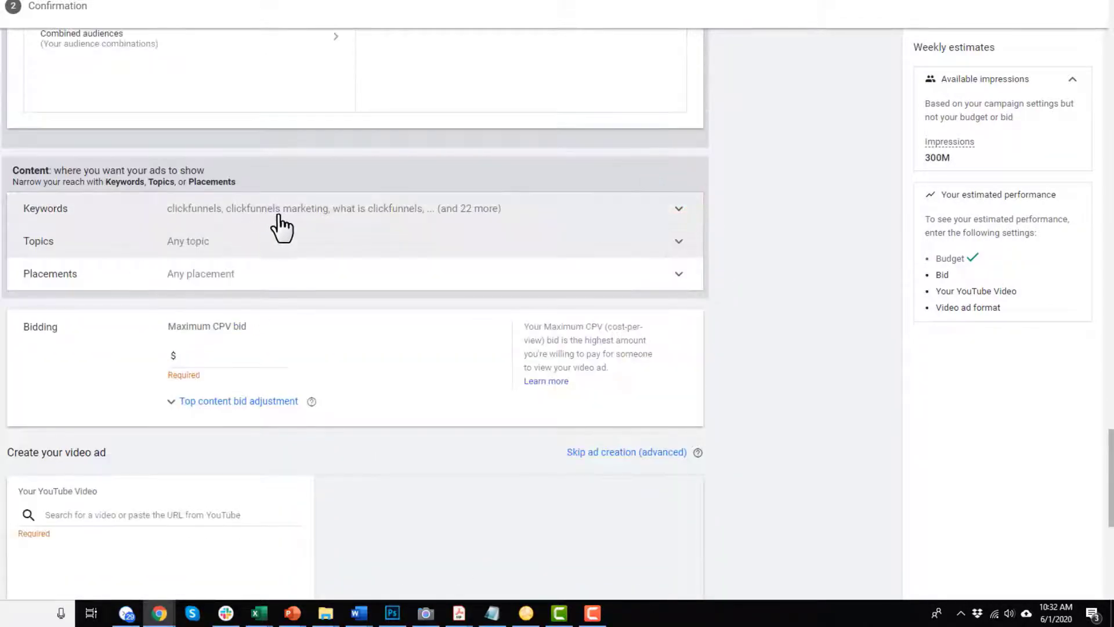
pyautogui.scroll(5, 293, 273)
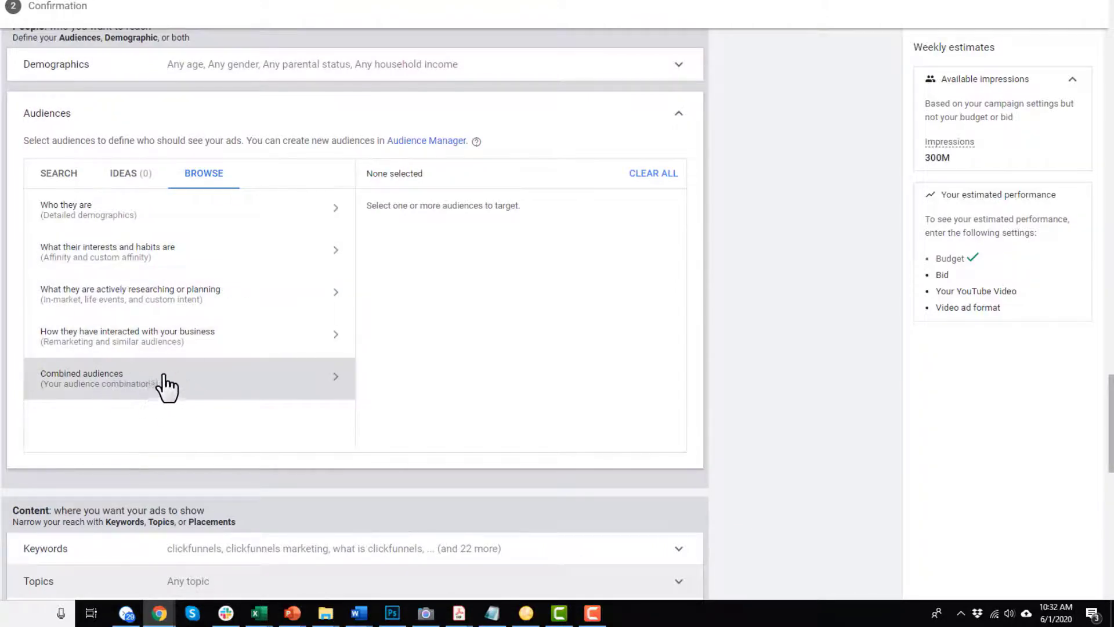
# Examine the placement targeting options under Content, including YouTube channels and YouTube videos, and collapse the placement section without selecting any.
pyautogui.scroll(-6, 164, 386)
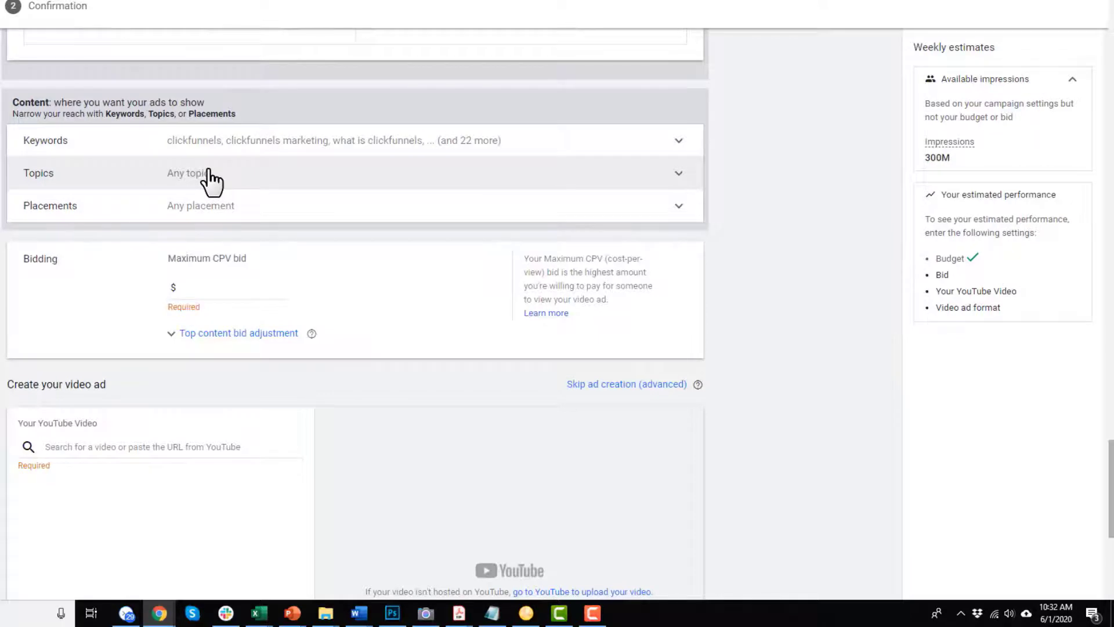
pyautogui.click(264, 212)
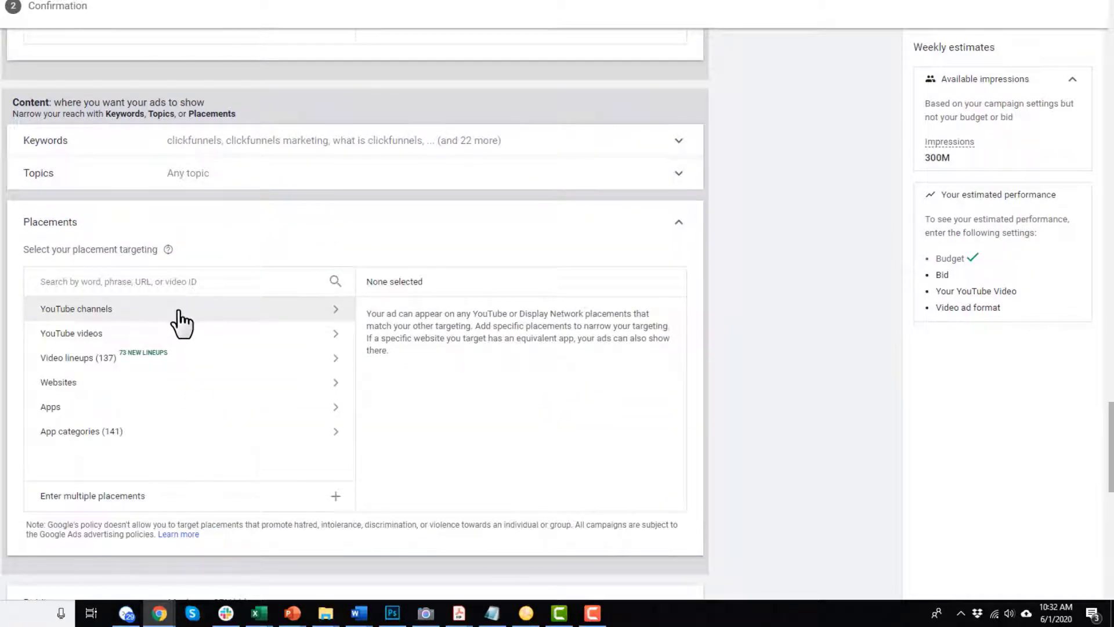
pyautogui.click(131, 310)
pyautogui.click(49, 311)
pyautogui.click(119, 336)
pyautogui.click(41, 312)
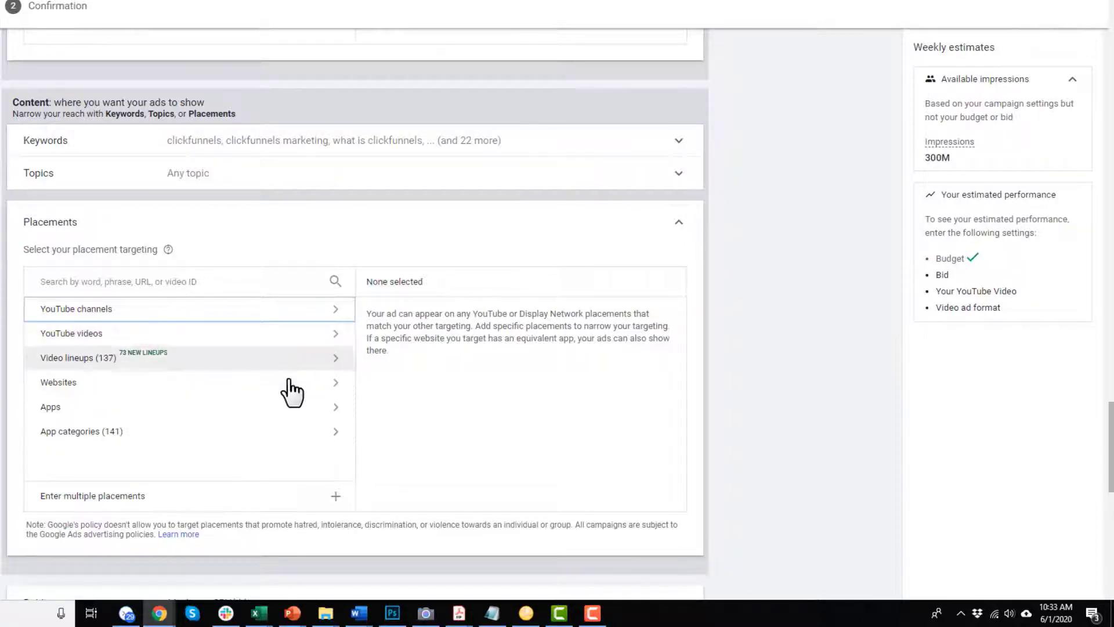
pyautogui.scroll(2, 221, 382)
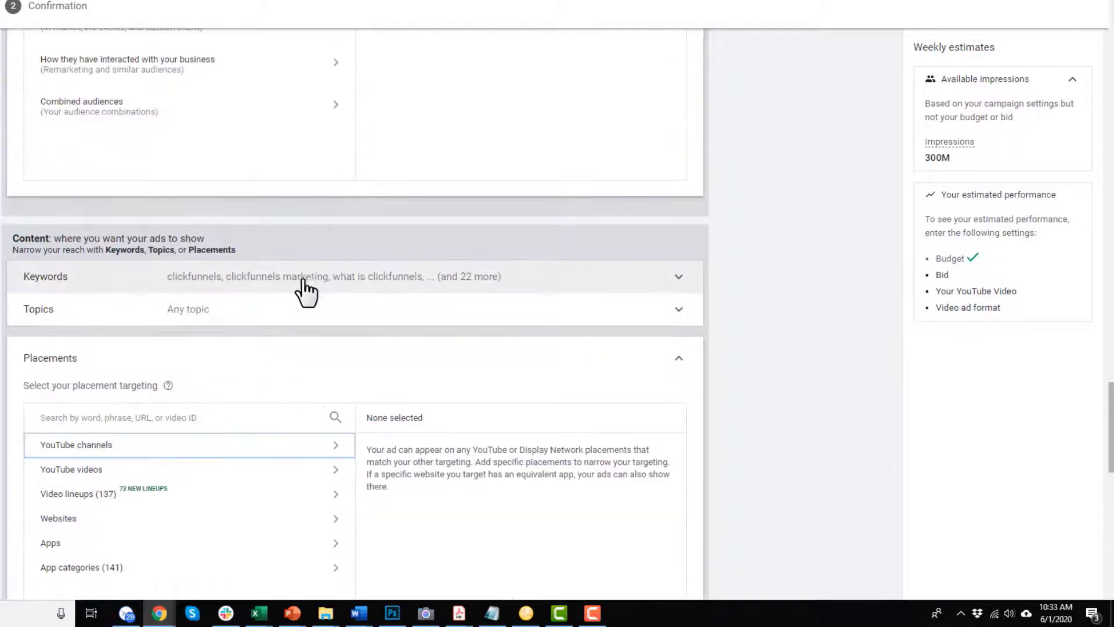
pyautogui.scroll(3, 318, 294)
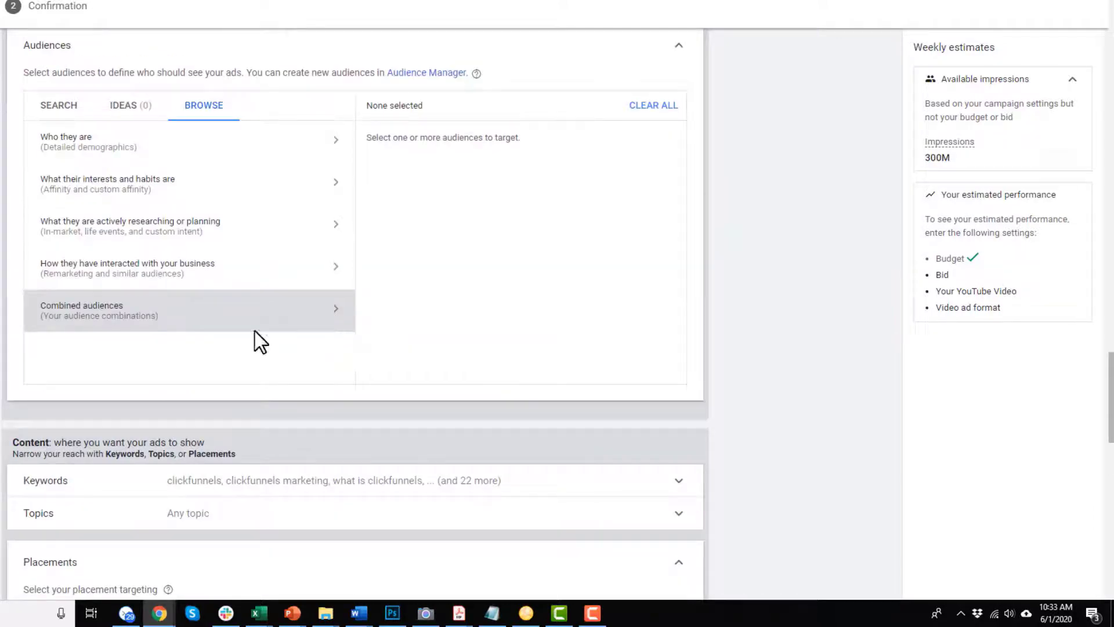
pyautogui.scroll(-4, 431, 242)
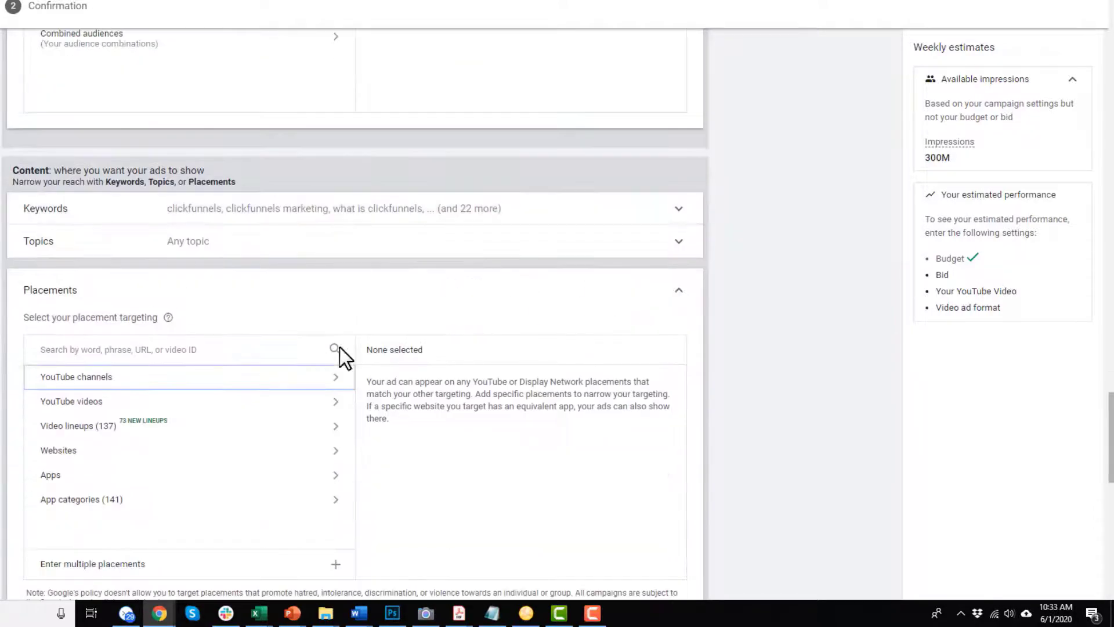
pyautogui.scroll(-2, 340, 347)
pyautogui.click(679, 155)
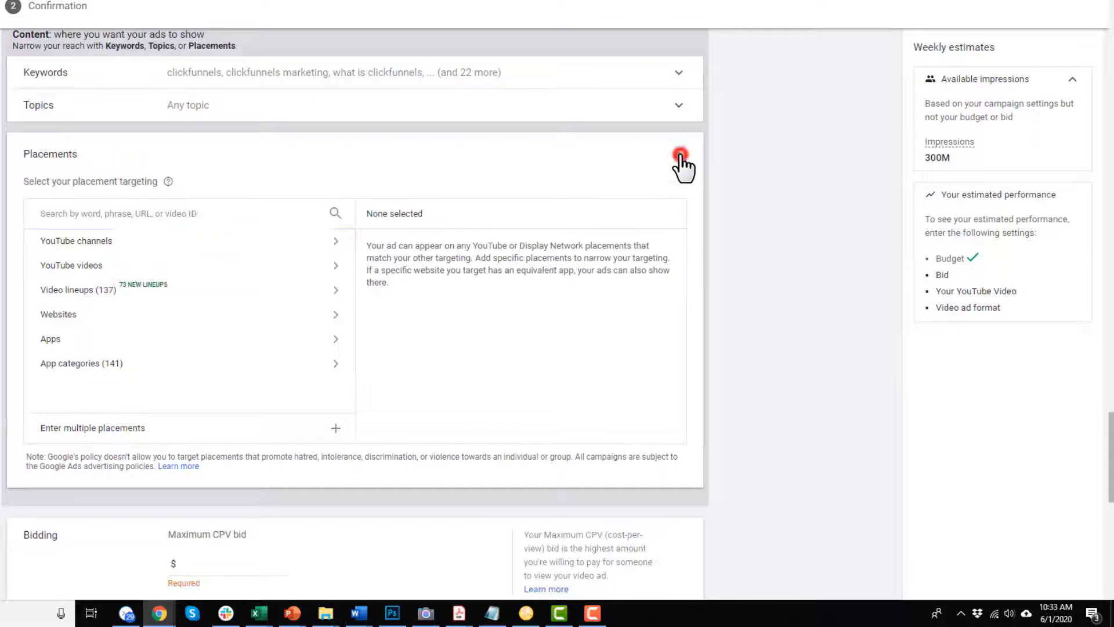
# Set the ad group's maximum CPV bid to $0.05.
pyautogui.scroll(-1, 171, 226)
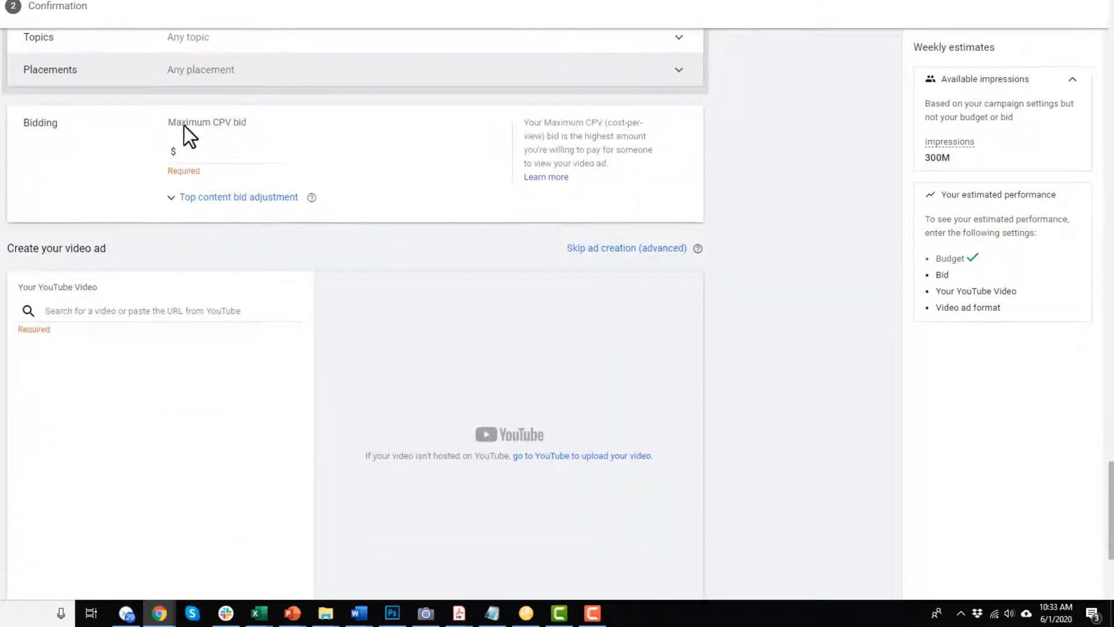
pyautogui.moveTo(208, 122); pyautogui.dragTo(250, 126)
pyautogui.click(261, 126)
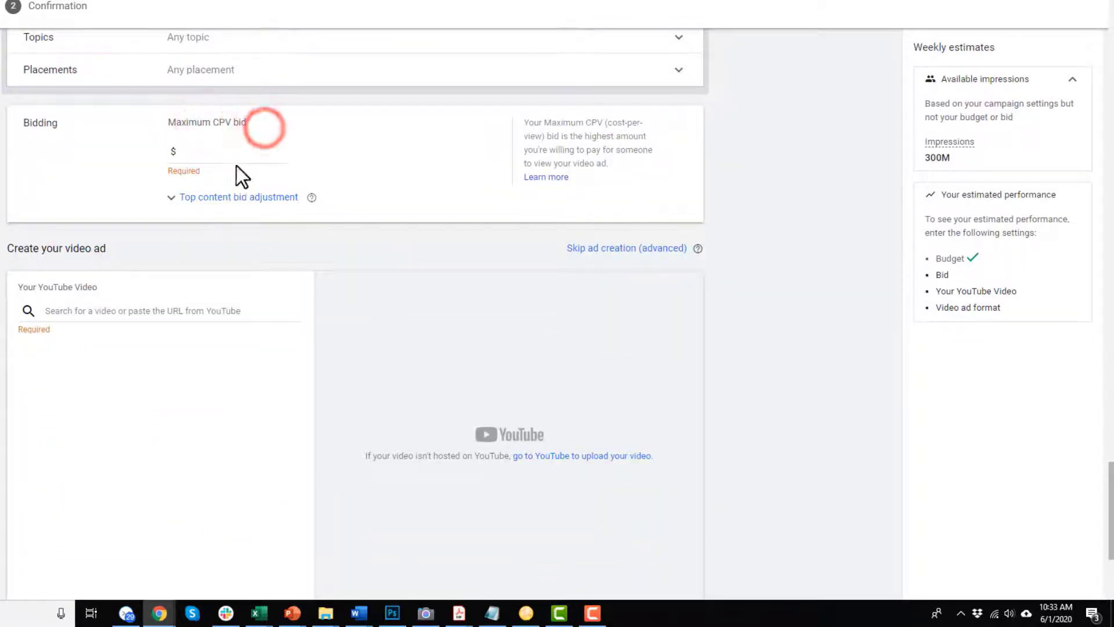
pyautogui.click(258, 158)
pyautogui.write('0.05')
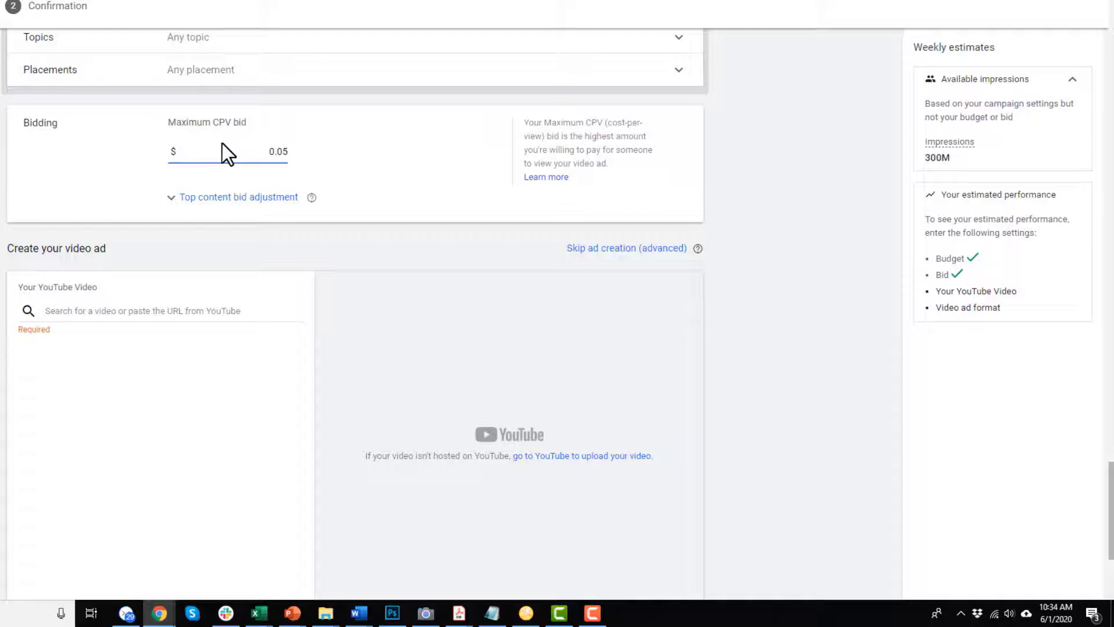
# Expand the top content bid adjustment in Bidding and set it to 100%.
pyautogui.click(170, 199)
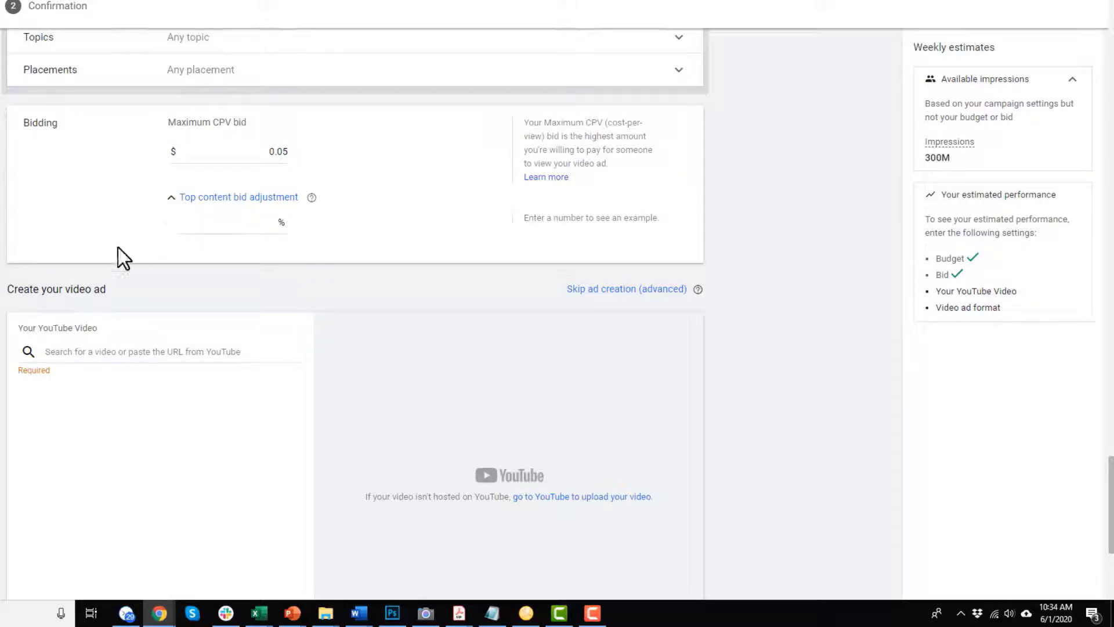
pyautogui.click(218, 225)
pyautogui.write('100')
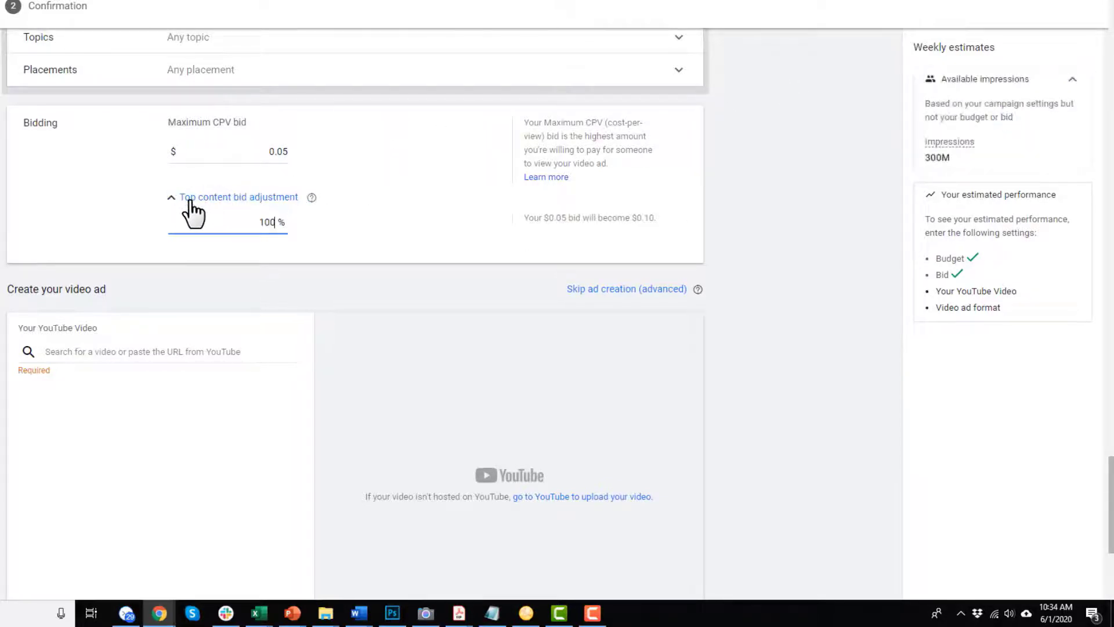
pyautogui.moveTo(252, 223); pyautogui.dragTo(301, 222)
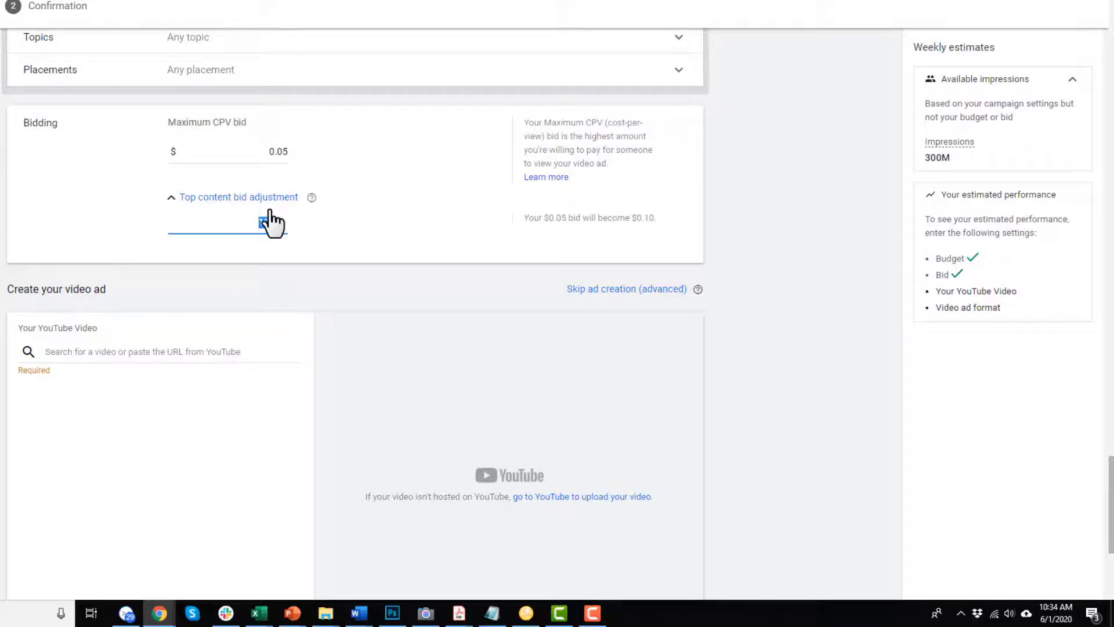
pyautogui.press('Tab')
pyautogui.click(7, 220)
pyautogui.click(148, 224)
pyautogui.click(150, 224)
pyautogui.click(146, 232)
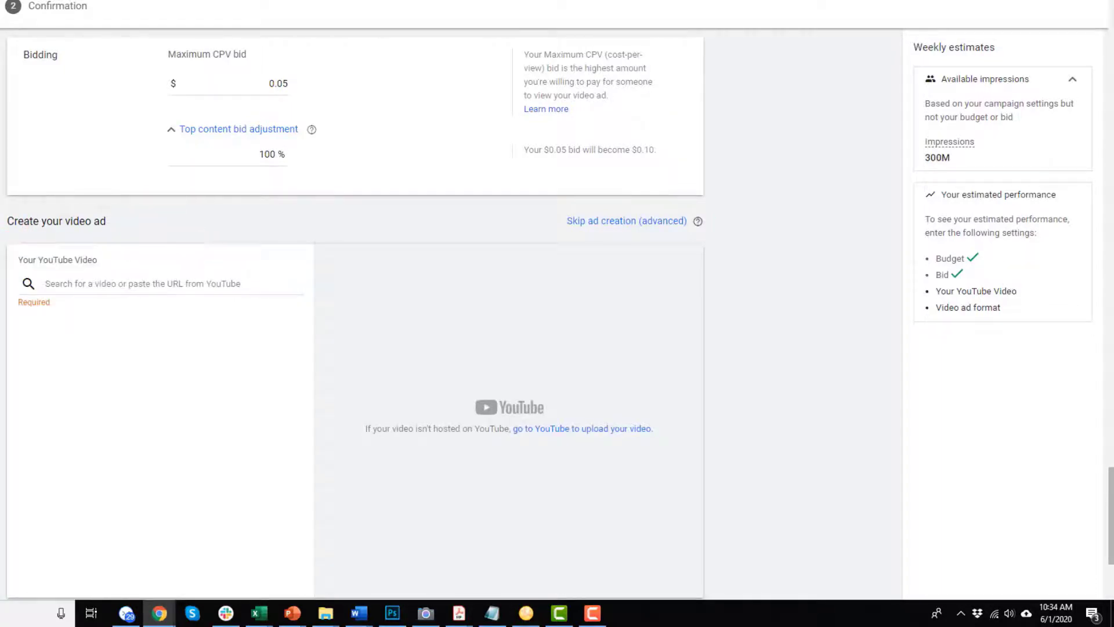
# Try to find the ad's video with the Sales Funnel Training link address copied from the YouTube Studio channel videos.
pyautogui.hotkey('ctrl', 'Tab')
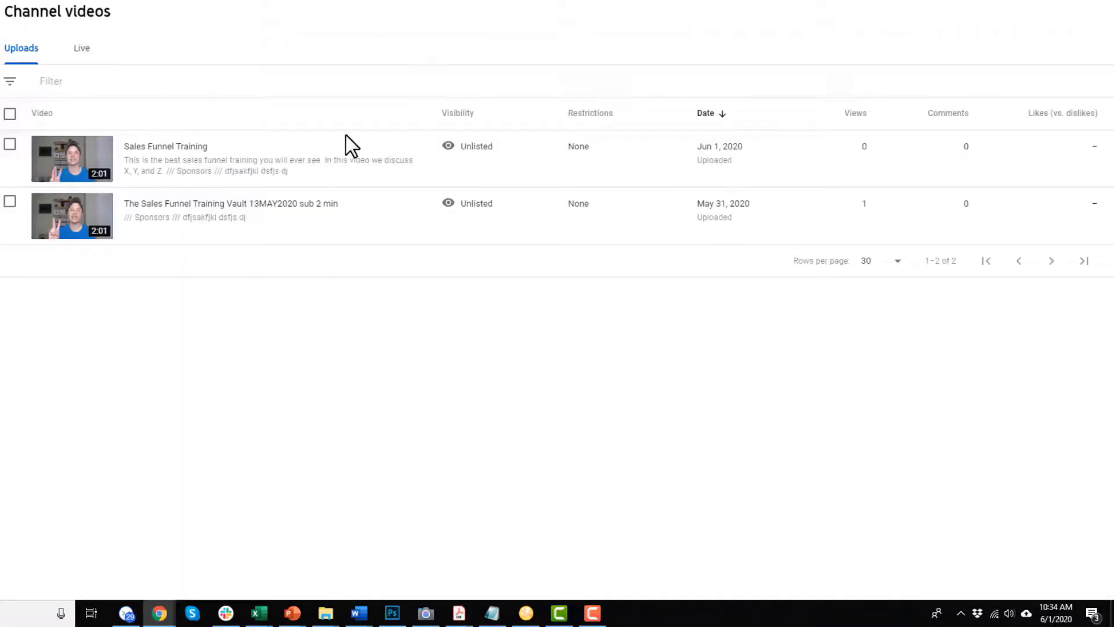
pyautogui.rightClick(69, 151)
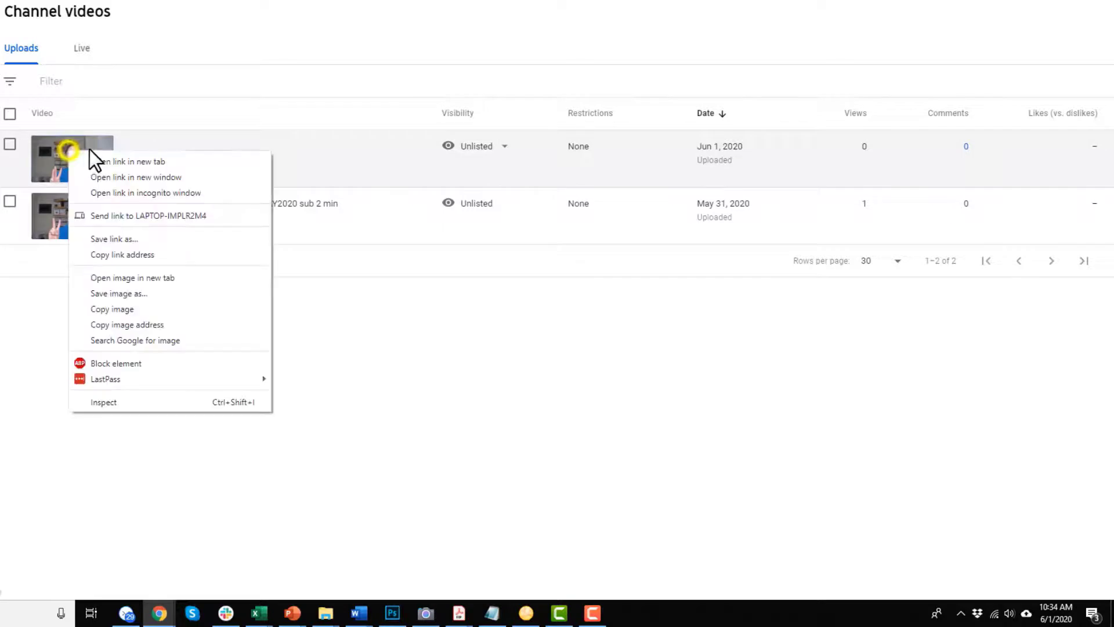
pyautogui.click(137, 254)
pyautogui.hotkey('ctrl', 'shift', 'Tab')
pyautogui.click(164, 281)
pyautogui.write('https://studio.youtube.com/video/CyDe9Pa4hE8/edit')
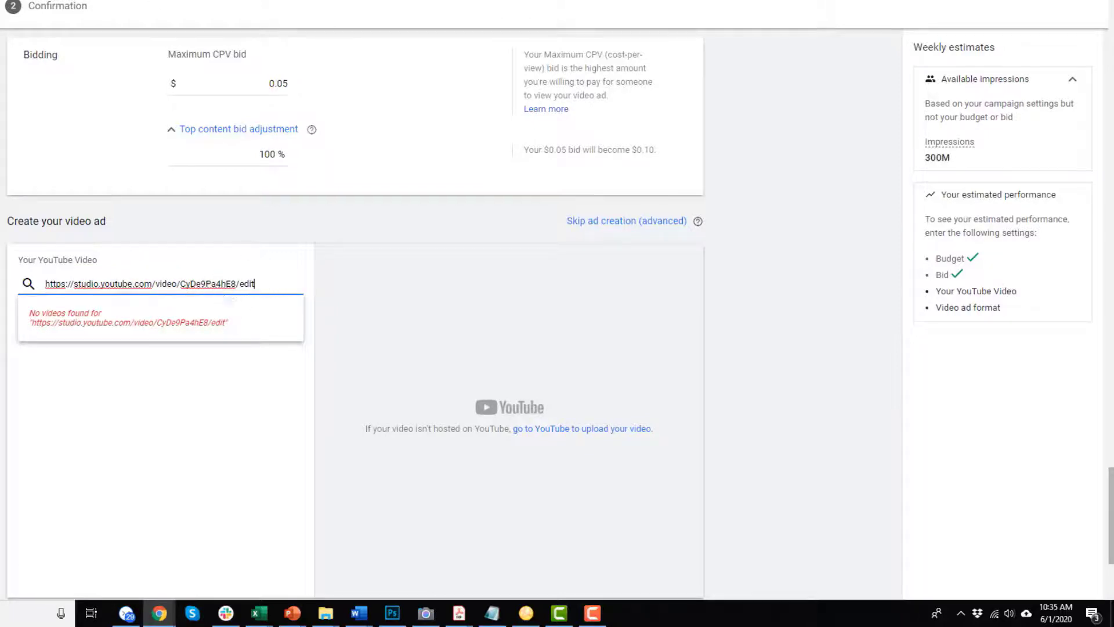
pyautogui.hotkey('ctrl', 'Tab')
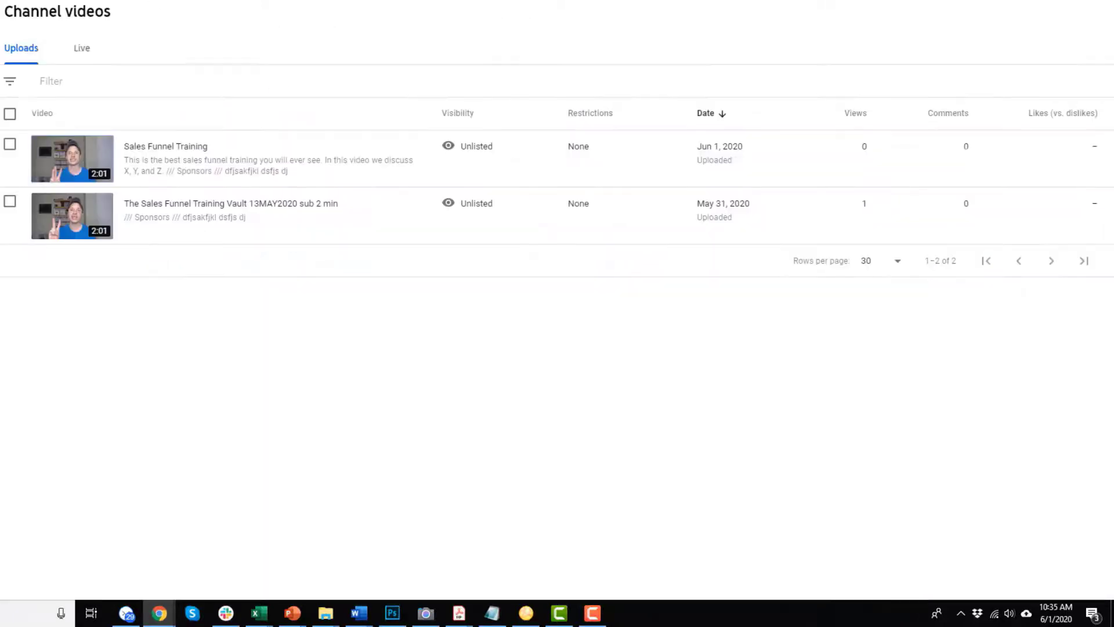
pyautogui.click(83, 151)
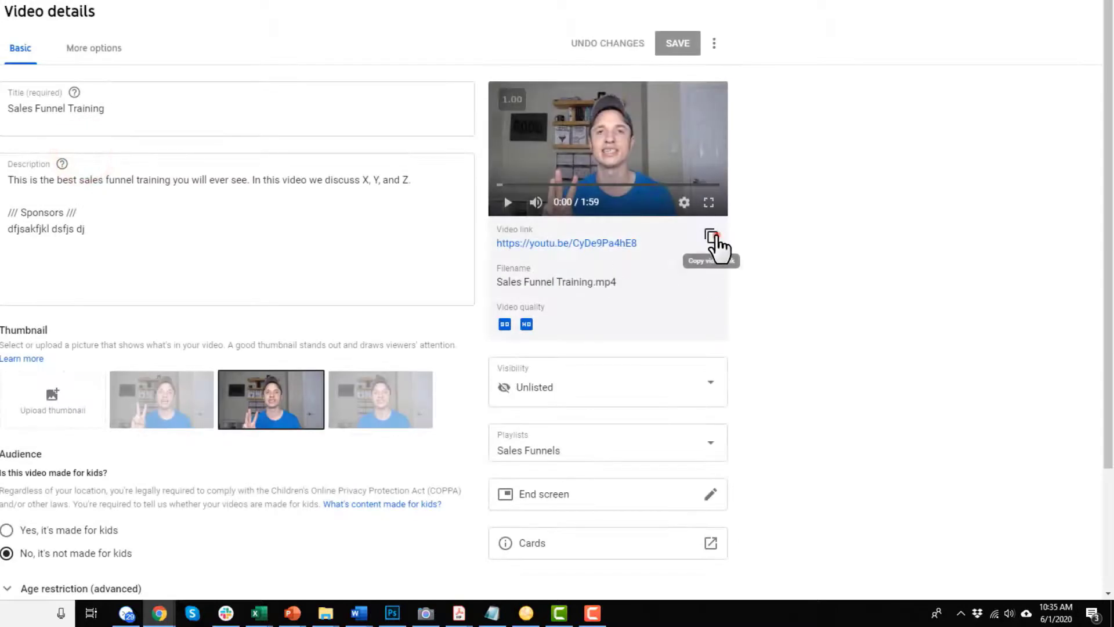
pyautogui.click(711, 235)
pyautogui.hotkey('ctrl', 'Tab')
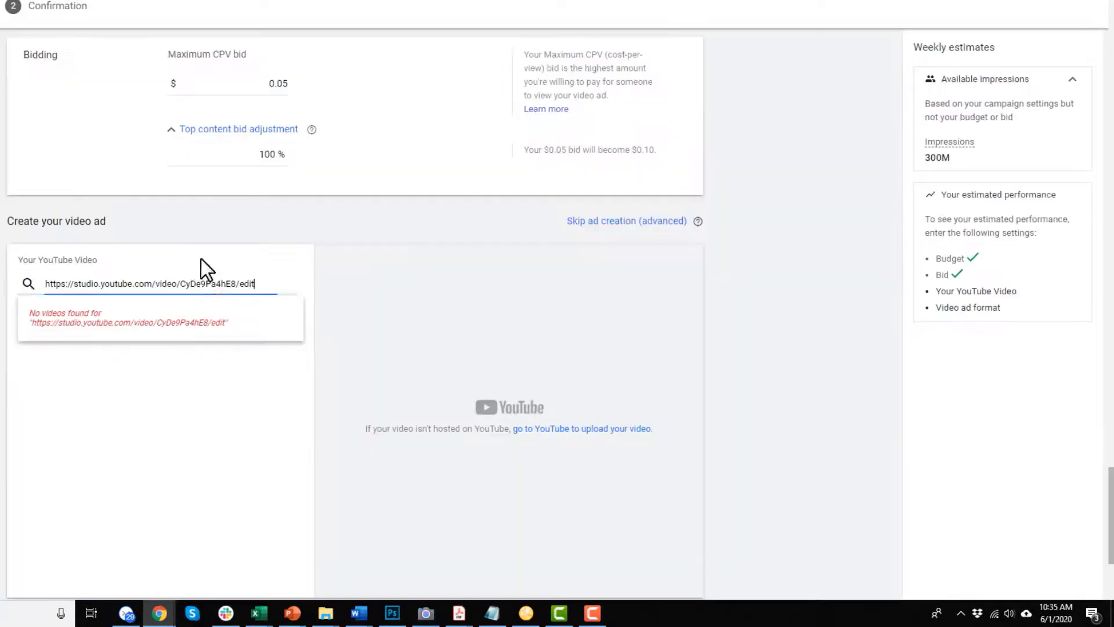
pyautogui.tripleClick(276, 281)
pyautogui.hotkey('ctrl', 'v')
pyautogui.click(70, 316)
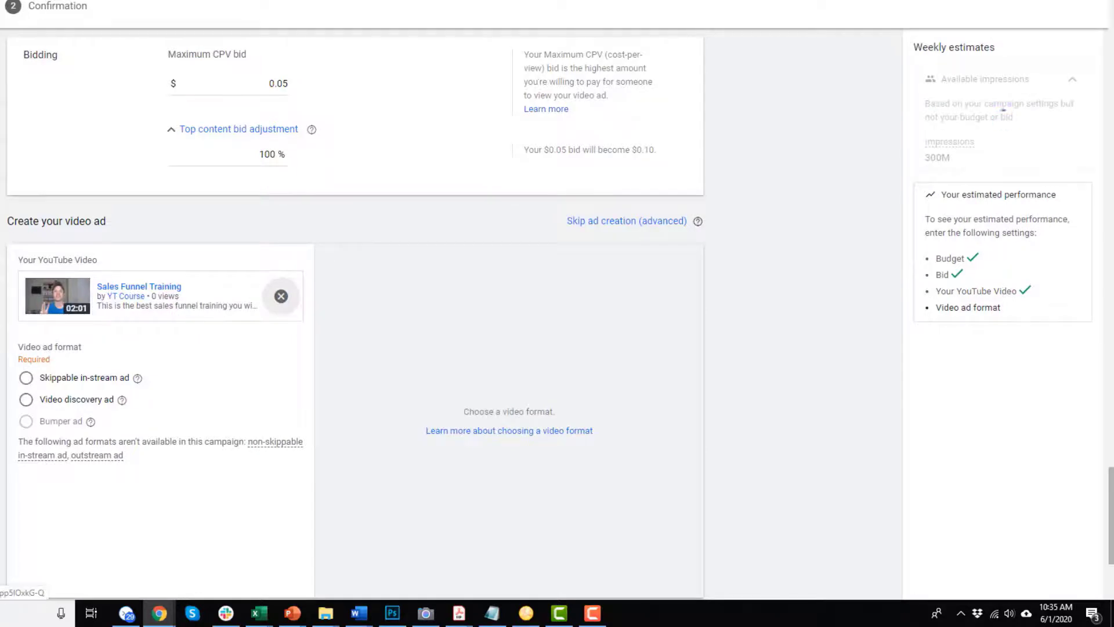
# Switch to PowerPoint and review on the Video Strategy slide which ad formats, Discovery or In Stream, suit each strategy.
pyautogui.scroll(-1, 6, 346)
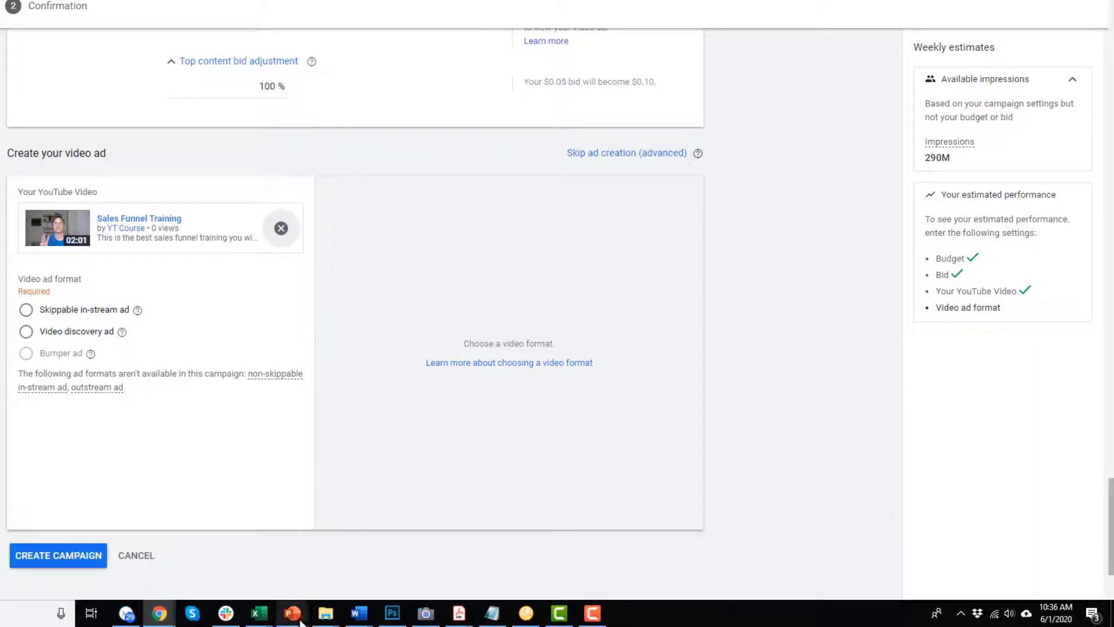
pyautogui.moveTo(292, 613)
pyautogui.click(367, 545)
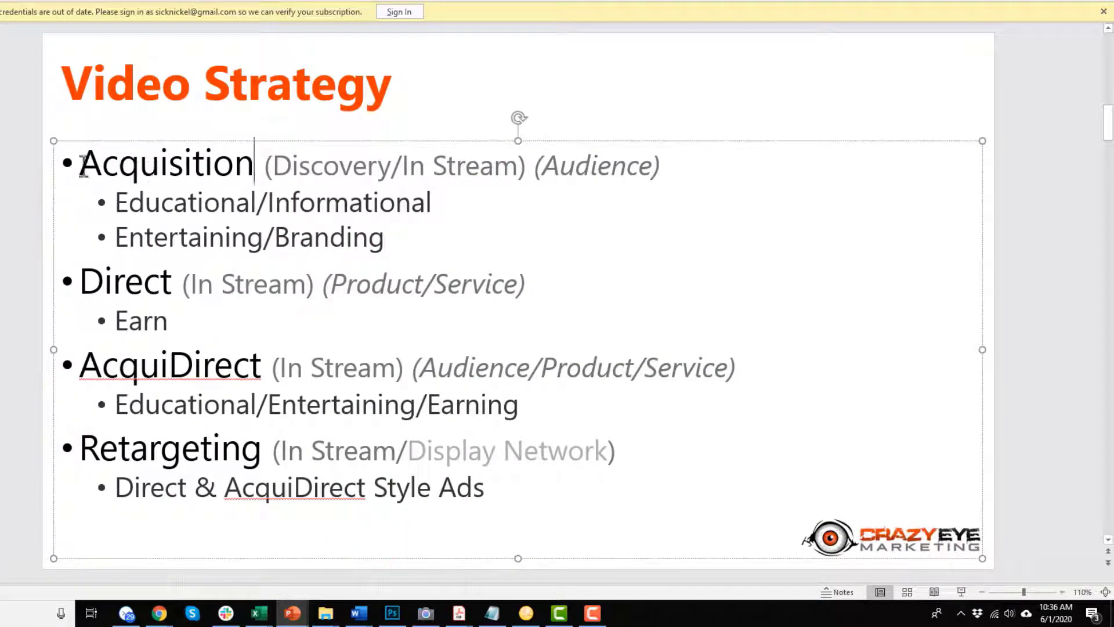
pyautogui.moveTo(275, 168); pyautogui.dragTo(502, 174)
pyautogui.click(403, 167)
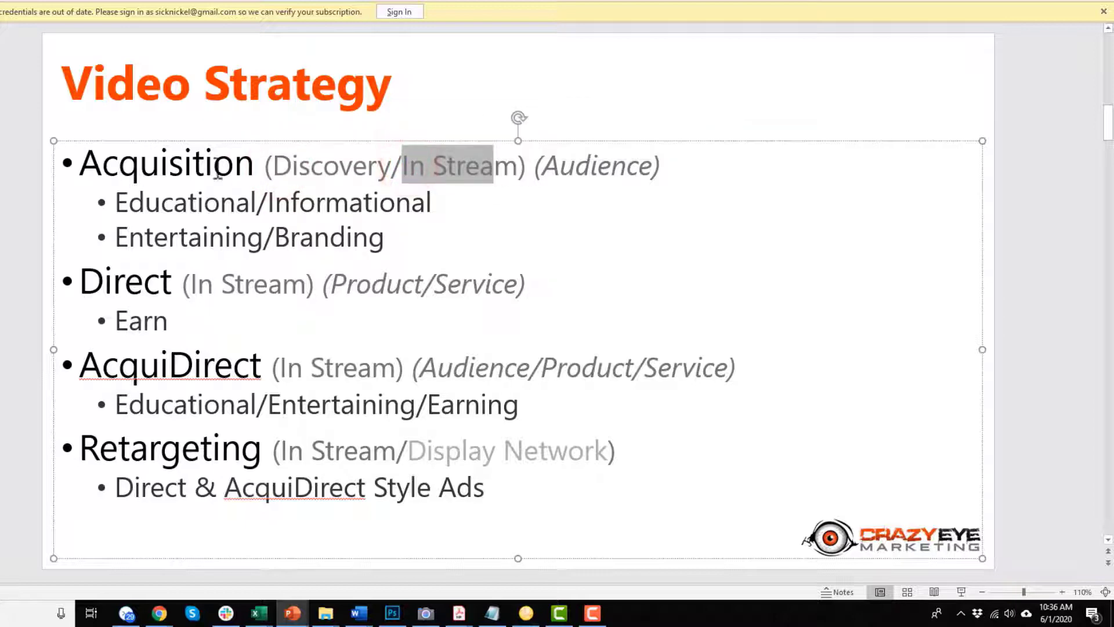
pyautogui.moveTo(119, 201); pyautogui.dragTo(302, 205)
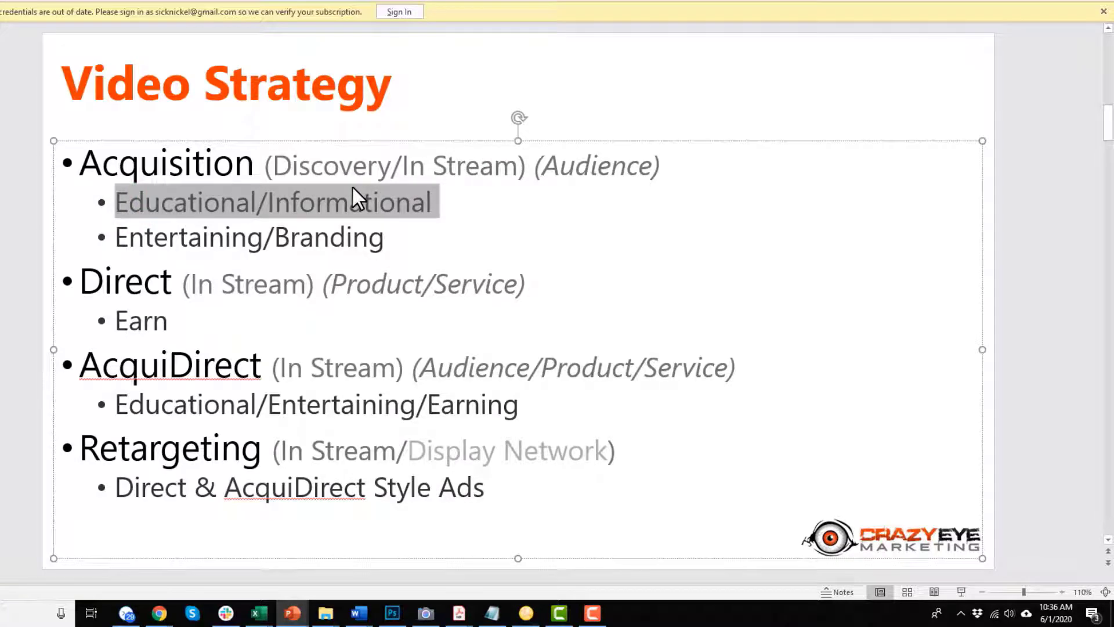
pyautogui.moveTo(275, 165); pyautogui.dragTo(389, 166)
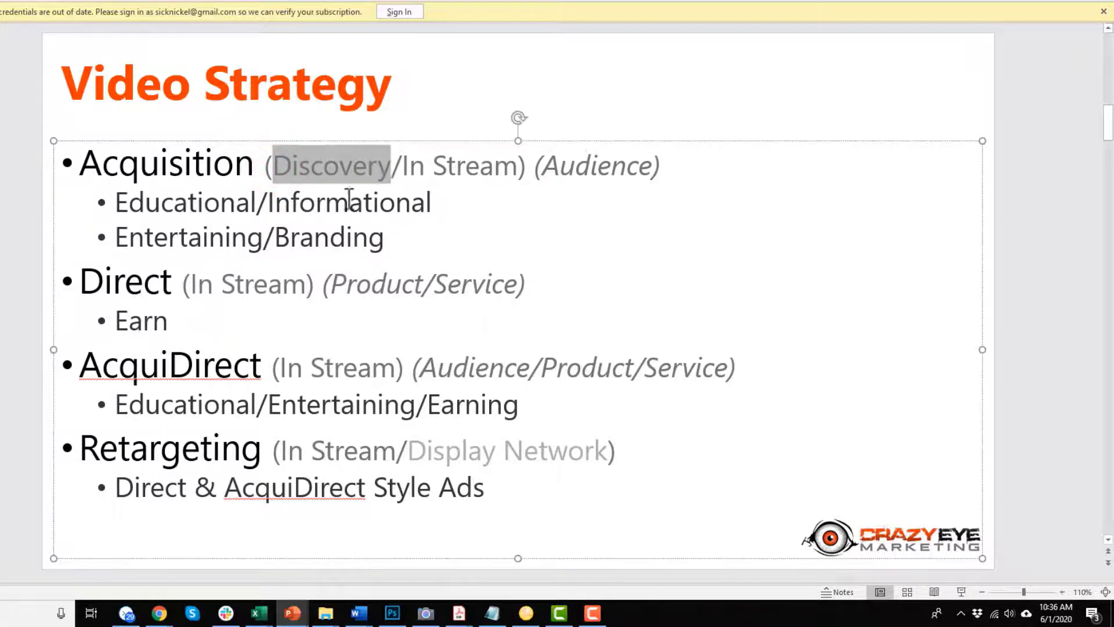
pyautogui.click(224, 289)
pyautogui.moveTo(293, 367); pyautogui.dragTo(374, 368)
pyautogui.click(374, 366)
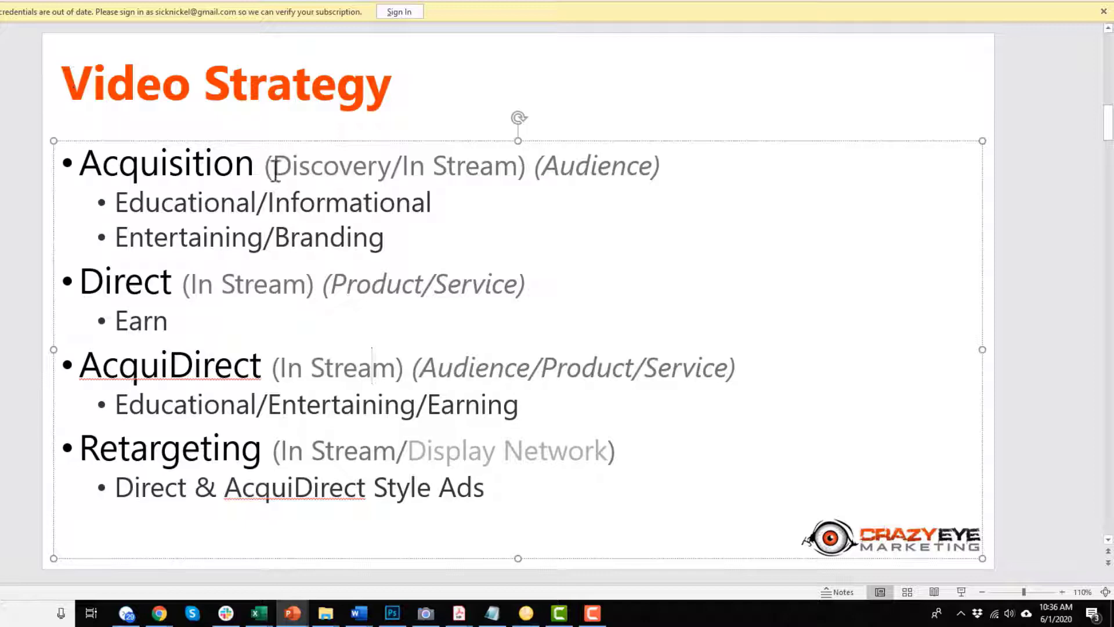
pyautogui.moveTo(271, 166); pyautogui.dragTo(390, 170)
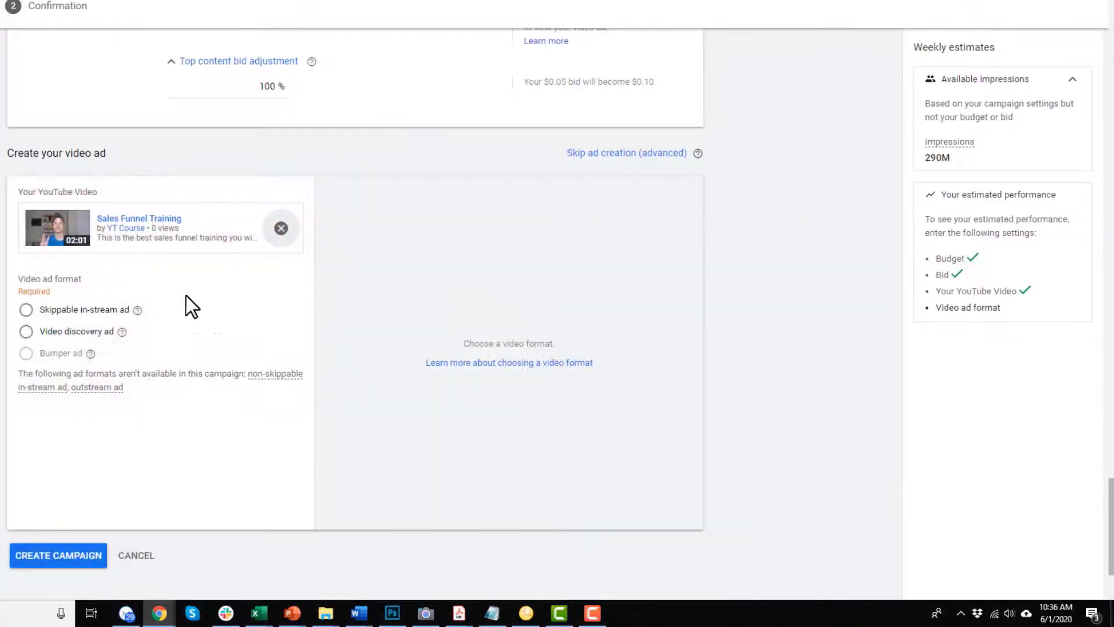
# Back in Google Ads, choose the Video discovery ad format and preview it as a YouTube search and related ad on mobile and desktop.
pyautogui.click(46, 331)
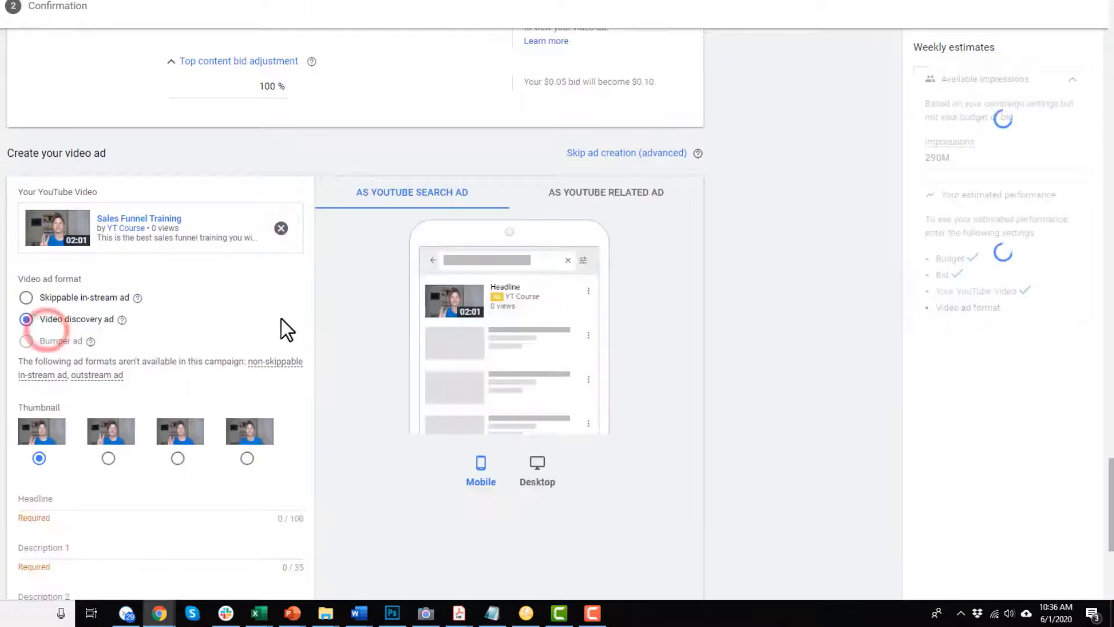
pyautogui.scroll(-1, 281, 322)
pyautogui.scroll(-1, 281, 325)
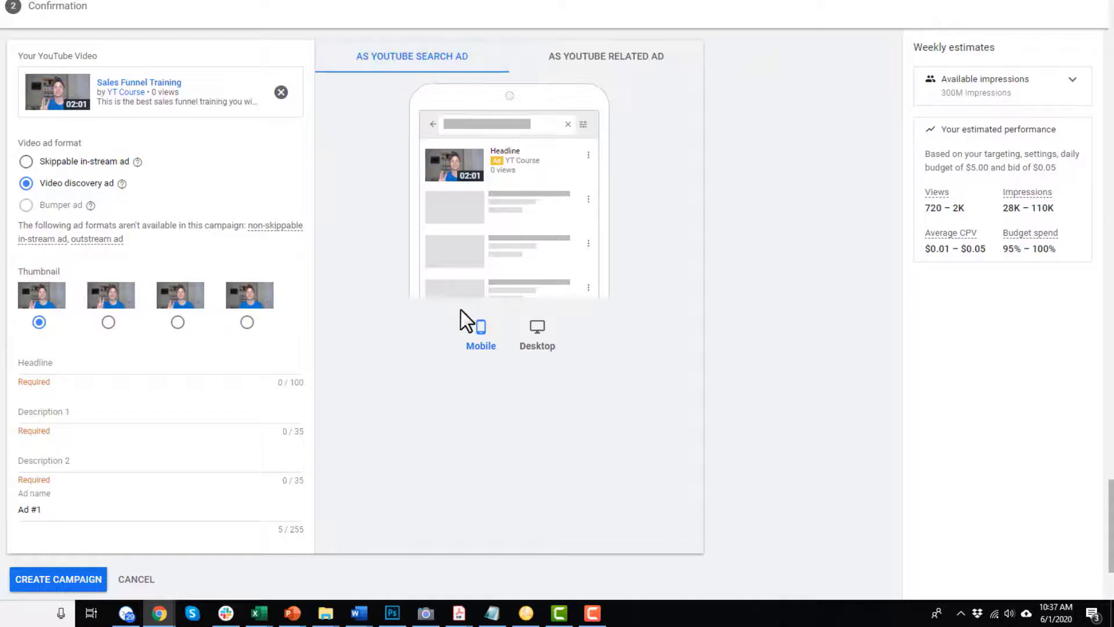
pyautogui.click(540, 341)
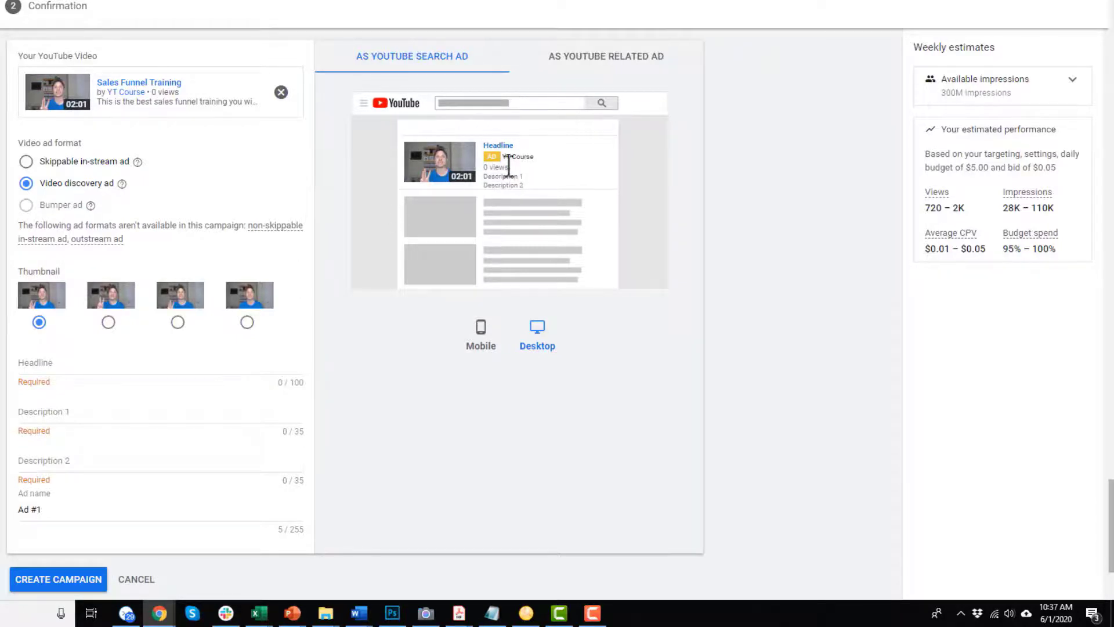
pyautogui.click(481, 336)
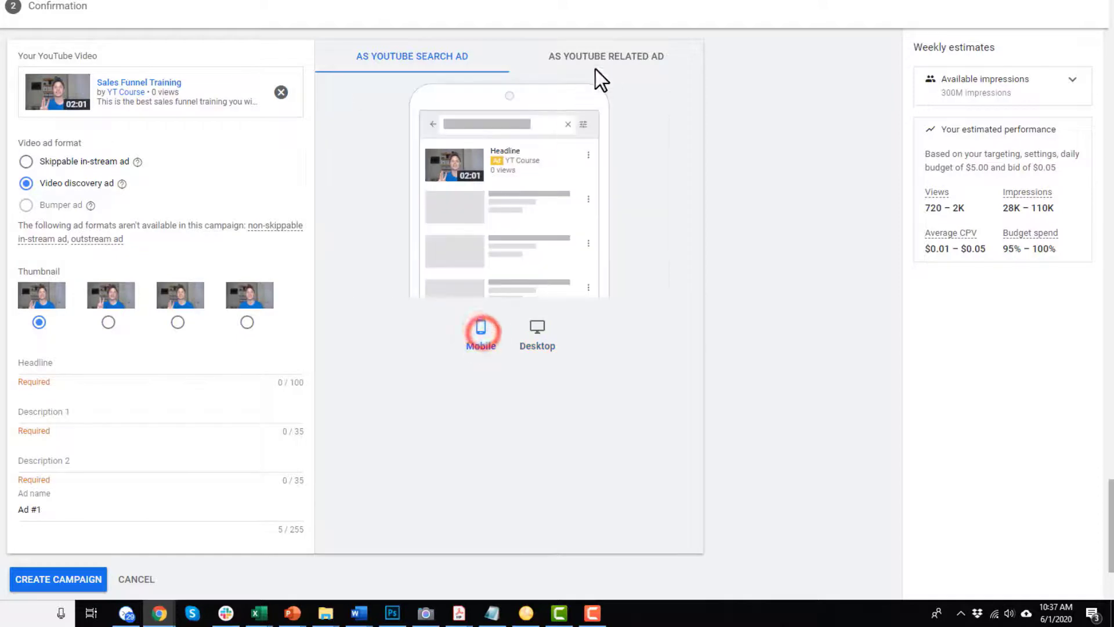
pyautogui.click(610, 56)
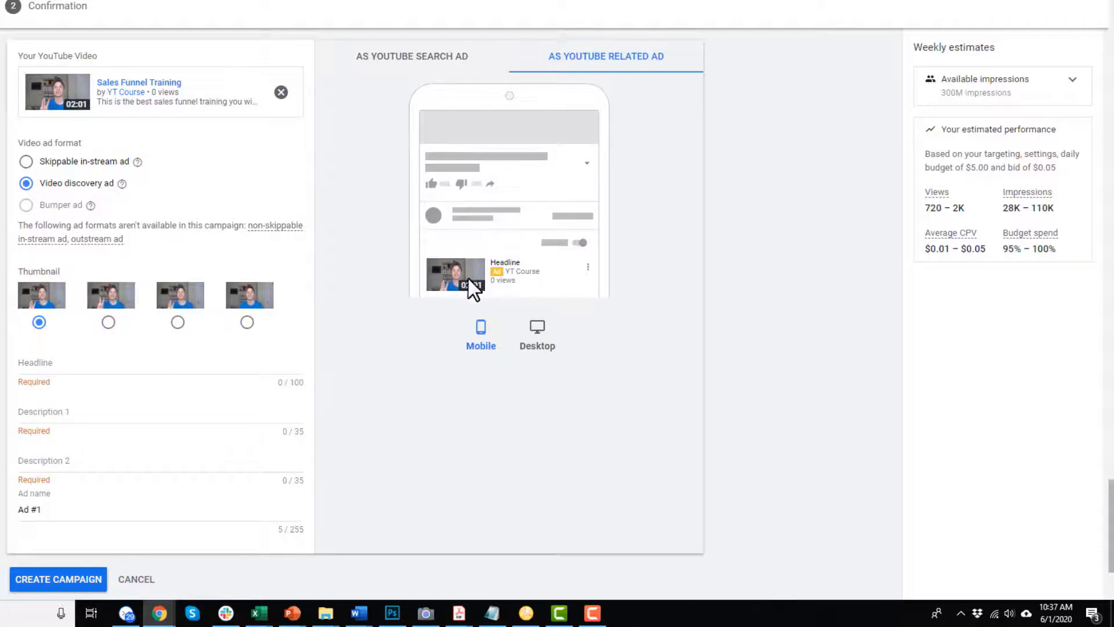
pyautogui.click(538, 339)
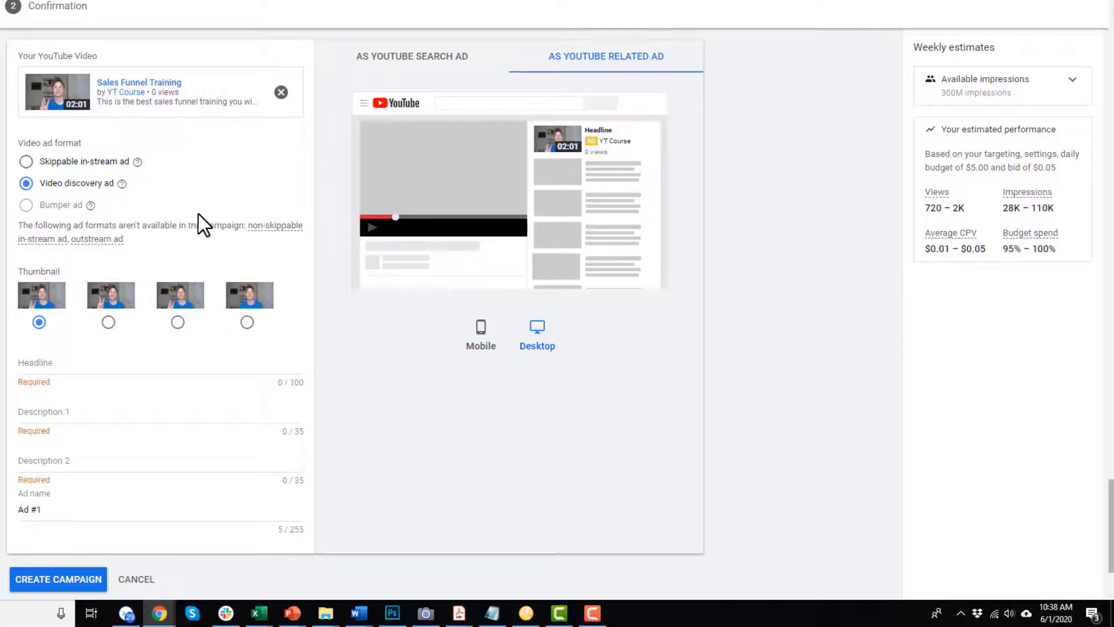
pyautogui.scroll(-2, 205, 214)
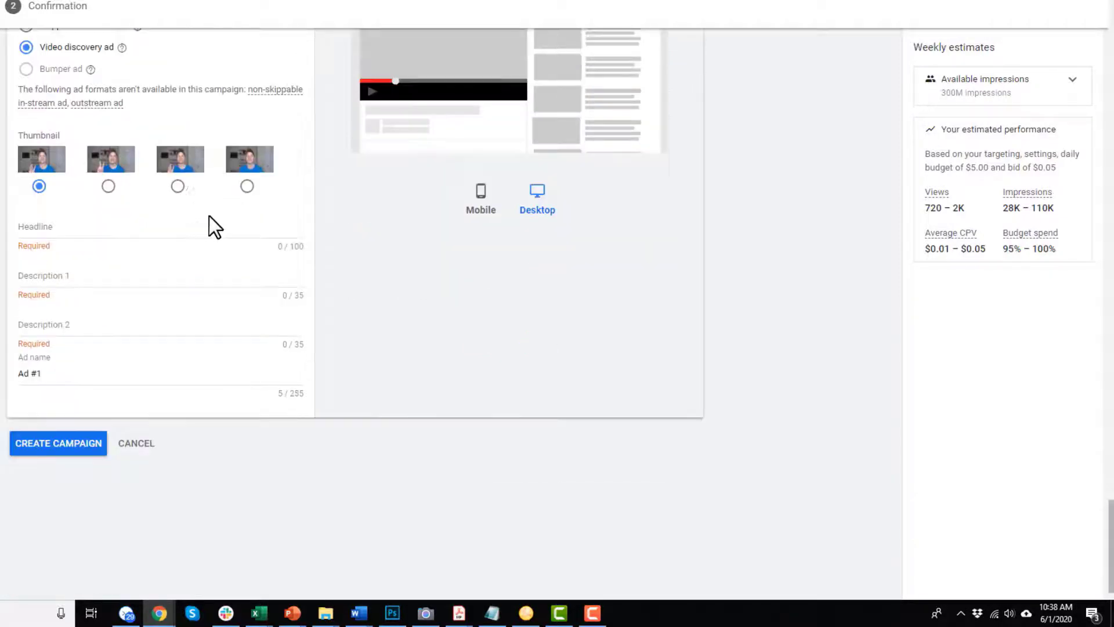
# Review the video discovery ad's thumbnail choices and its Headline, Description 1 and Description 2 fields.
pyautogui.scroll(2, 119, 226)
pyautogui.scroll(-1, 124, 250)
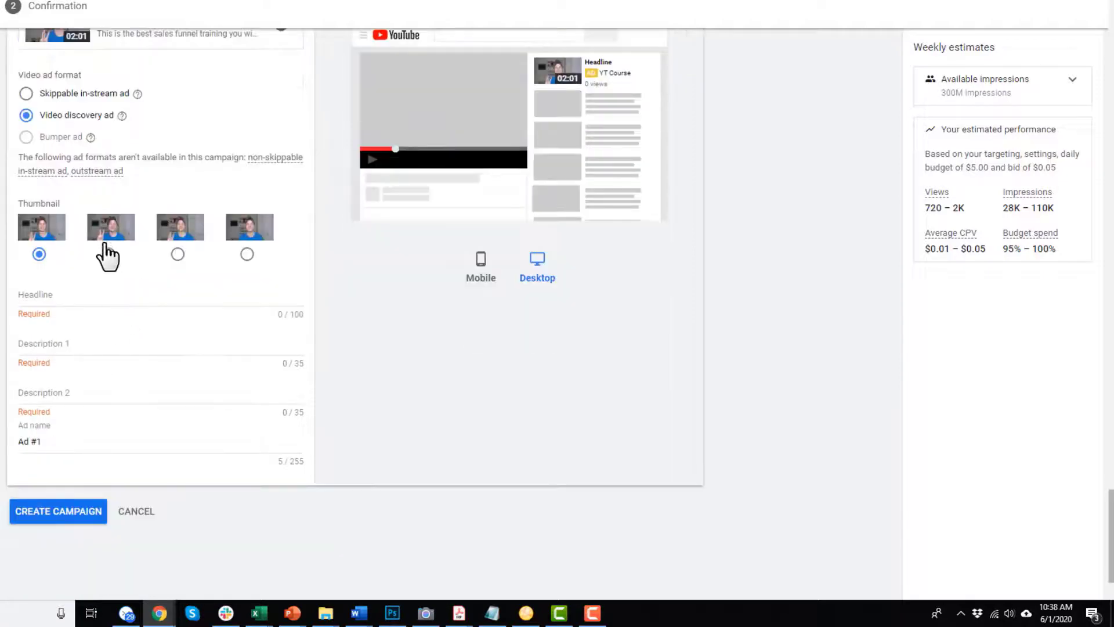
pyautogui.click(129, 293)
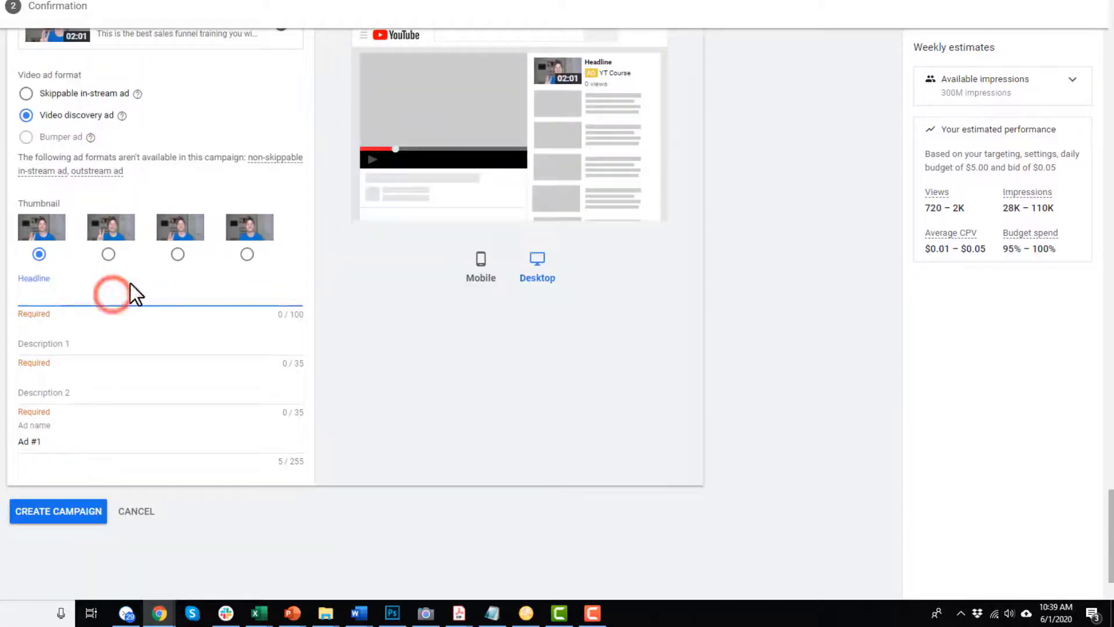
pyautogui.click(121, 344)
pyautogui.click(128, 394)
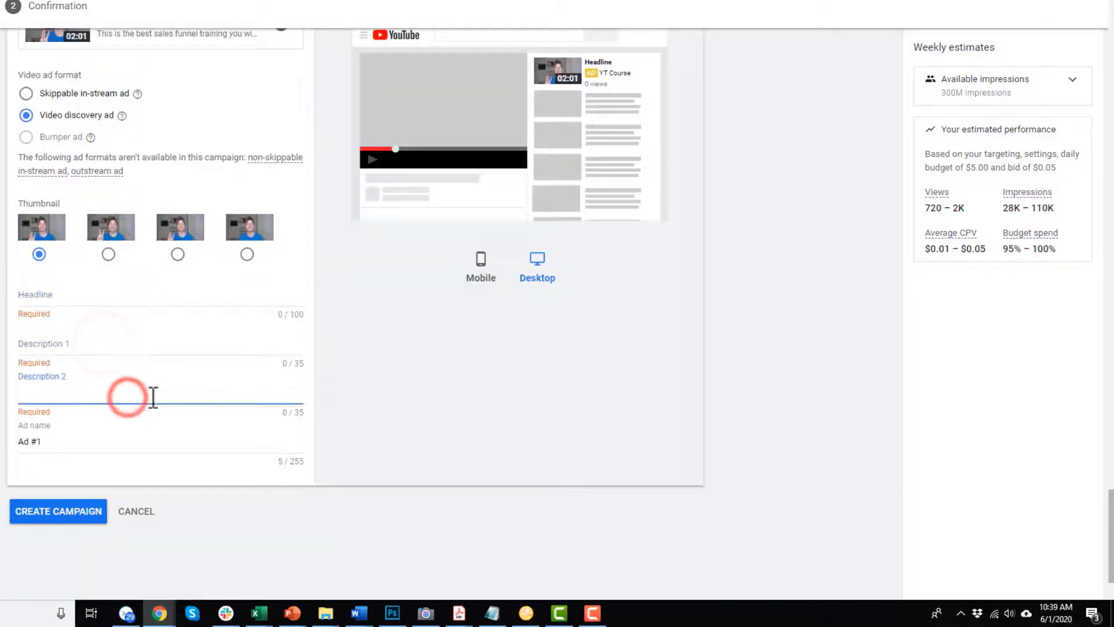
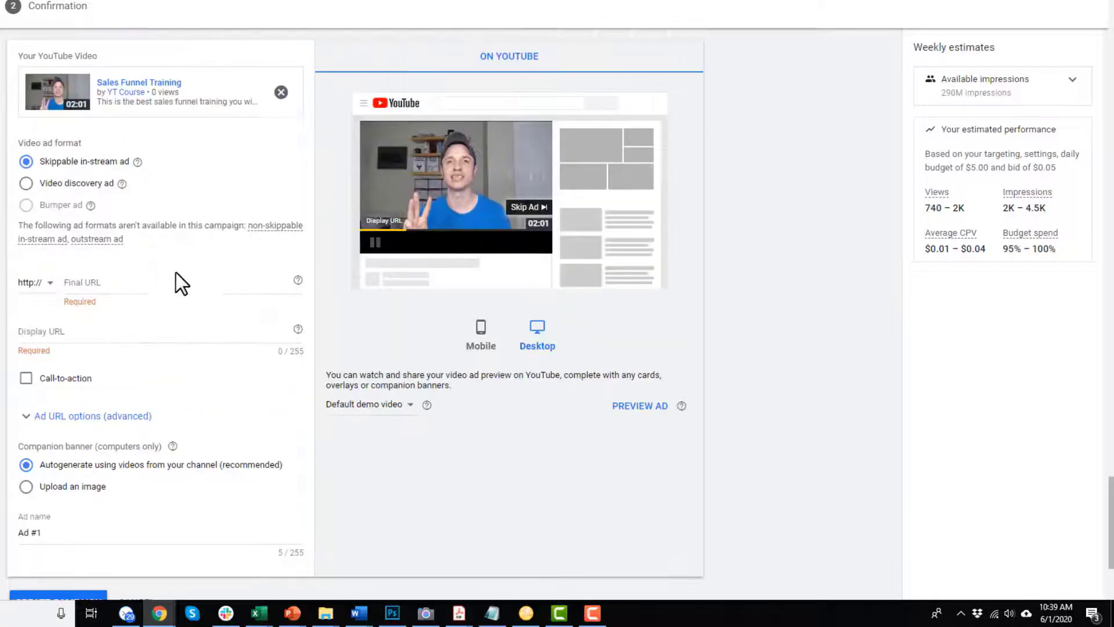
pyautogui.scroll(-1, 96, 235)
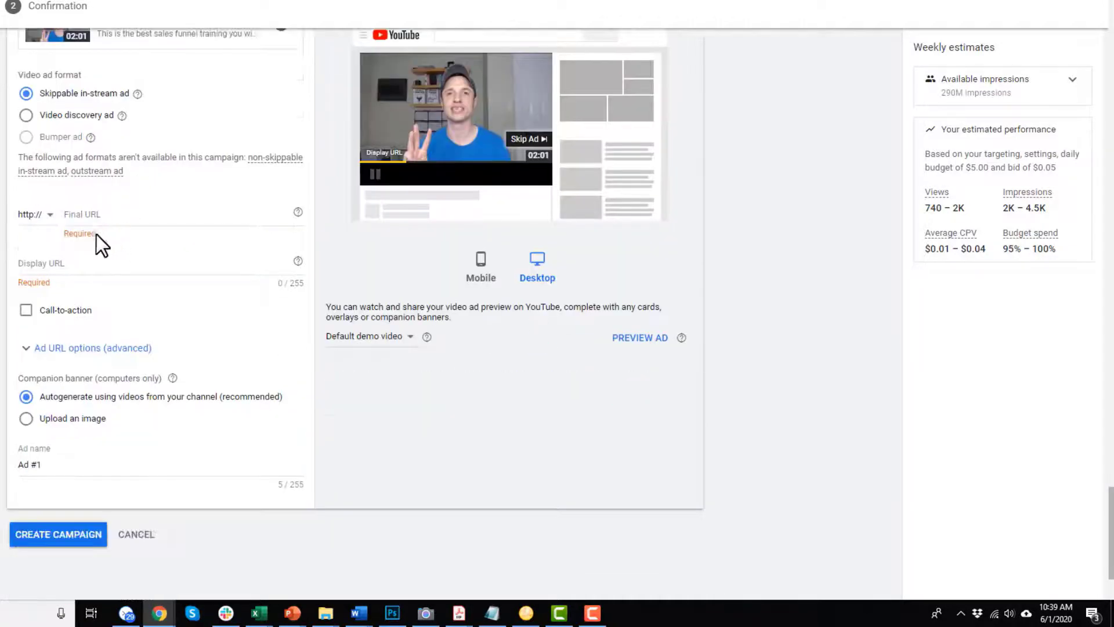
pyautogui.click(35, 216)
pyautogui.click(41, 253)
pyautogui.click(142, 216)
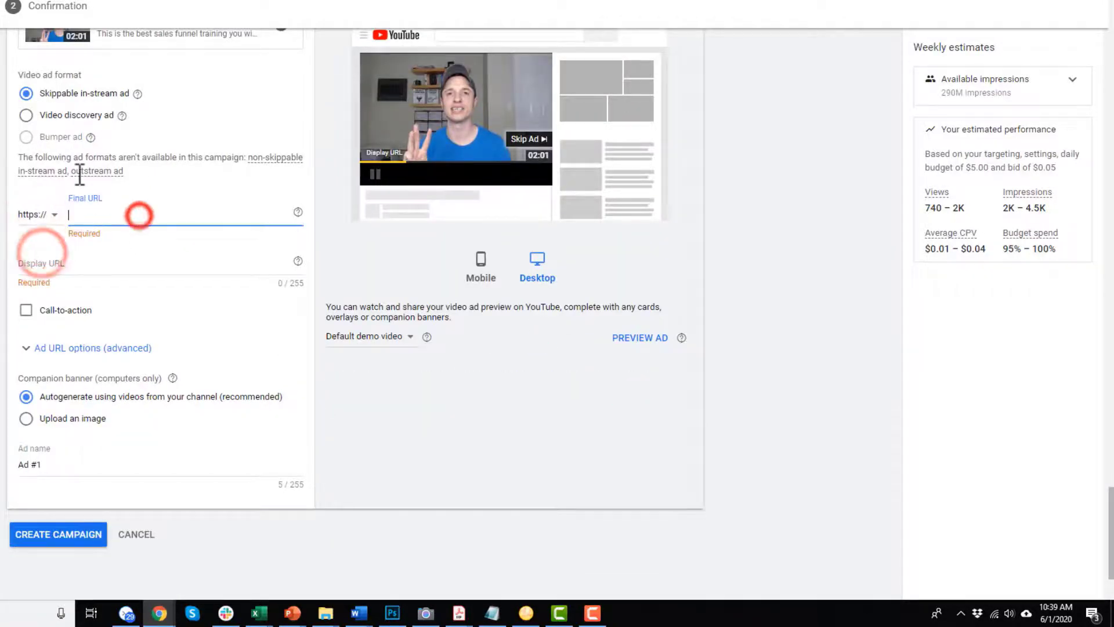
pyautogui.write('www')
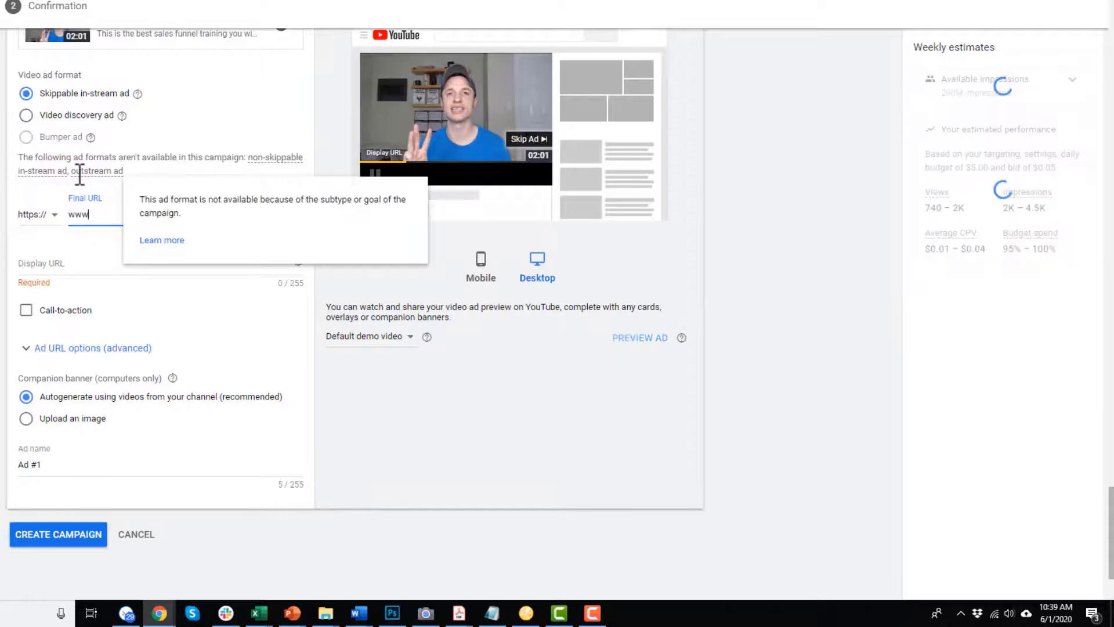
pyautogui.write('.crazyeyemarketing.com')
pyautogui.moveTo(82, 263); pyautogui.dragTo(91, 262)
pyautogui.click(184, 259)
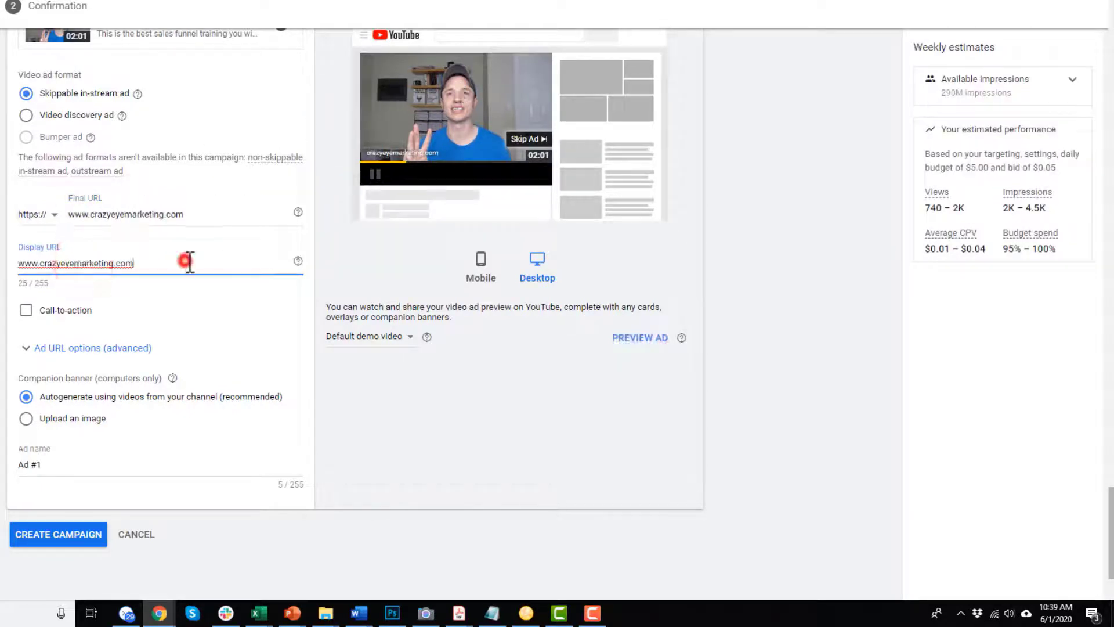
# Enable the ad's call-to-action with the text DOWNLOAD and enter the headline Free Sales Funnels.
pyautogui.scroll(-1, 165, 274)
pyautogui.click(27, 243)
pyautogui.scroll(1, 64, 258)
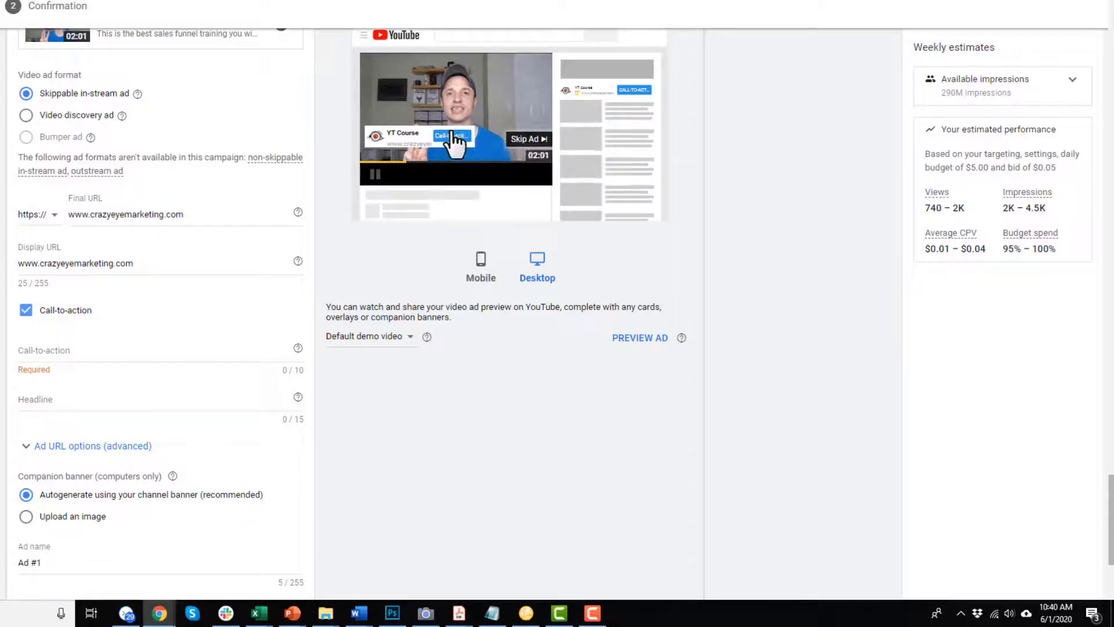
pyautogui.click(107, 348)
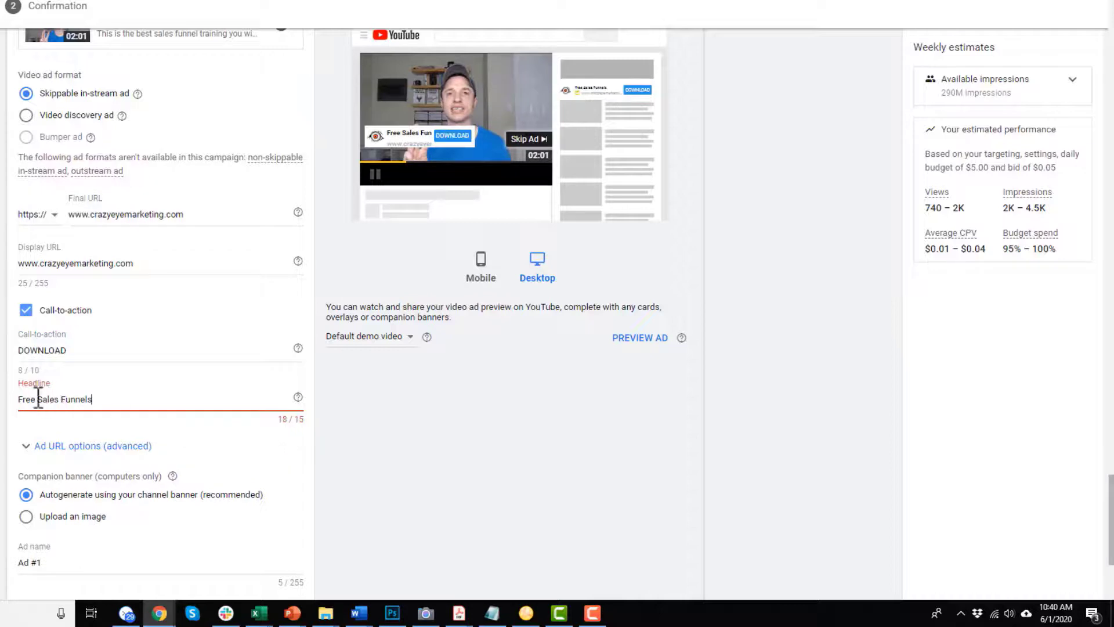
# Shorten the call-to-action headline to Sales Funnels to fit the 15-character limit.
pyautogui.moveTo(38, 399); pyautogui.dragTo(19, 399)
pyautogui.write('Get')
pyautogui.press('BackSpace')
pyautogui.press('BackSpace')
pyautogui.press('BackSpace')
pyautogui.press('BackSpace')
pyautogui.scroll(-2, 402, 168)
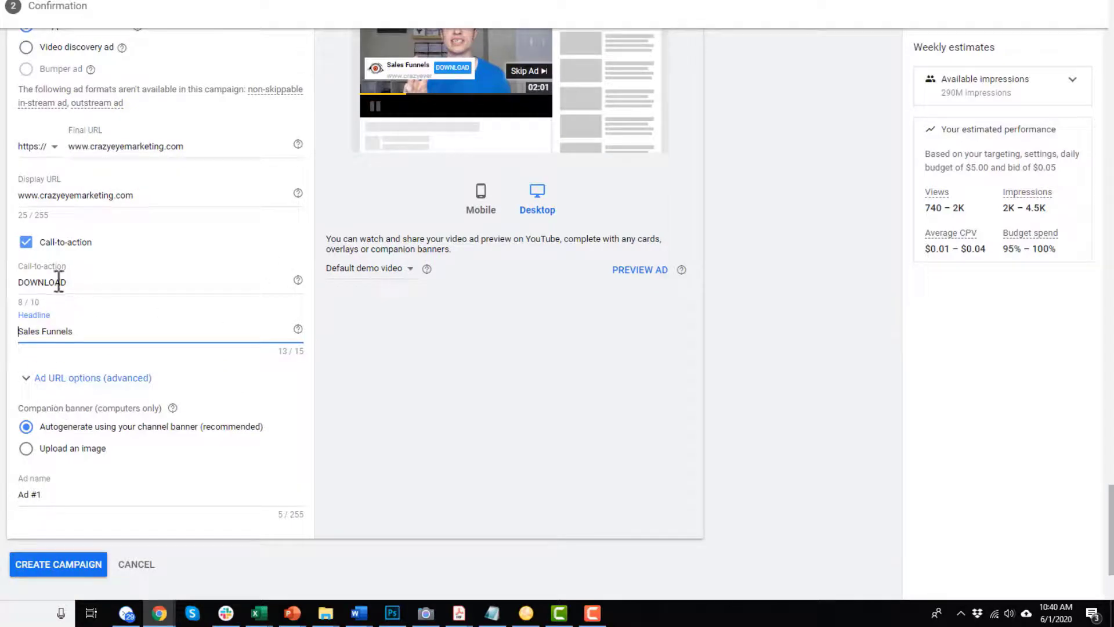
pyautogui.scroll(2, 70, 319)
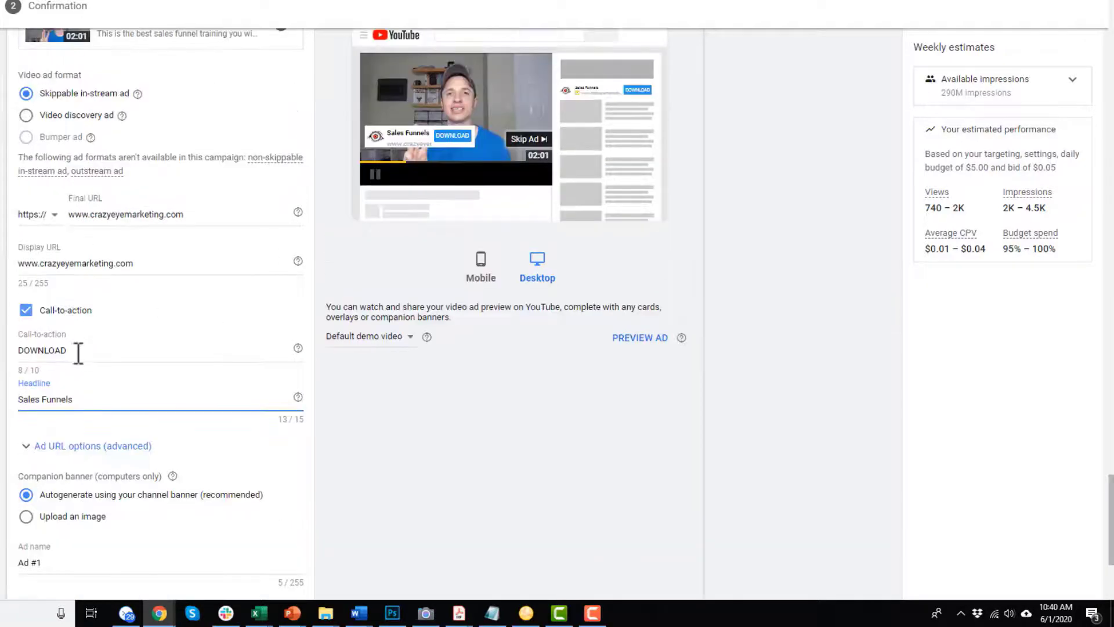
# Expand the advanced ad URL options to review the tracking template, final URL suffix and custom parameters, and collapse them again.
pyautogui.scroll(-2, 80, 356)
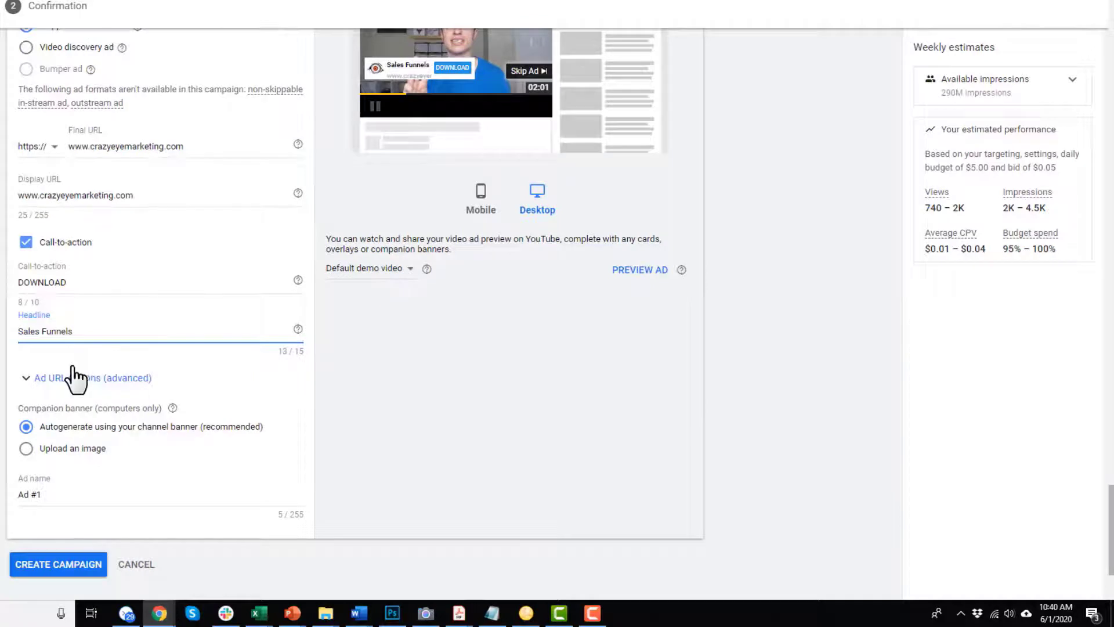
pyautogui.click(64, 378)
pyautogui.scroll(-4, 67, 377)
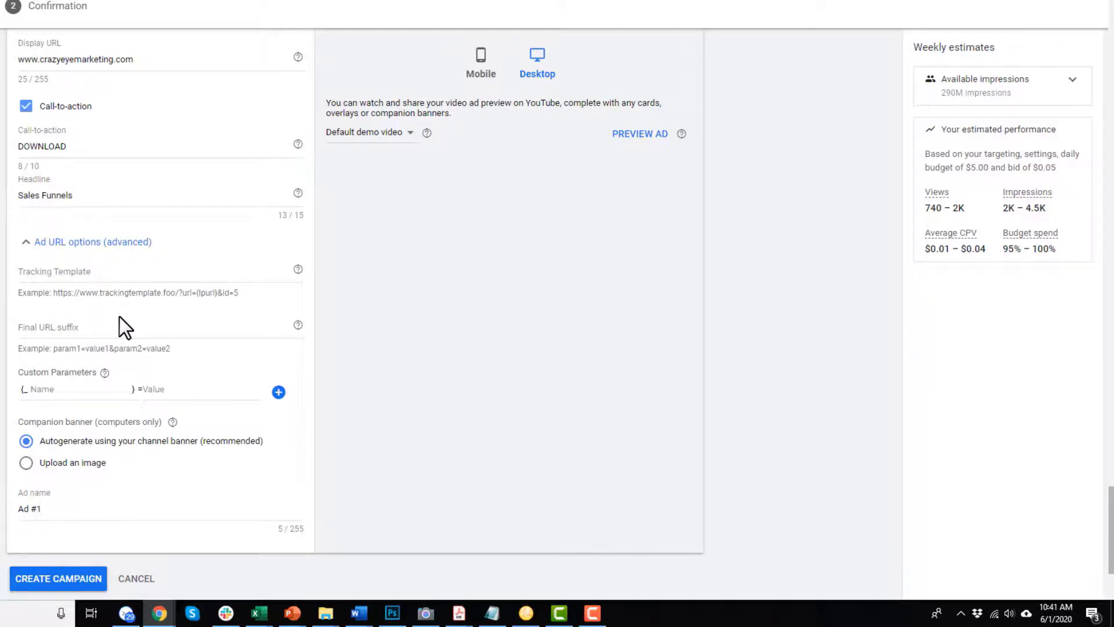
pyautogui.click(25, 241)
pyautogui.click(26, 242)
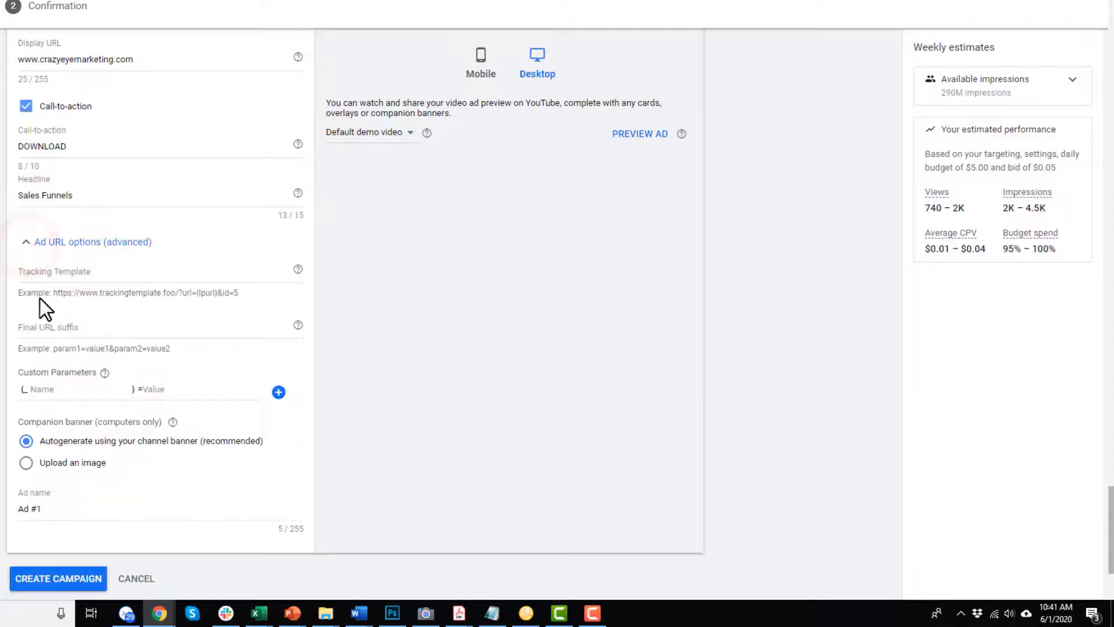
pyautogui.click(24, 241)
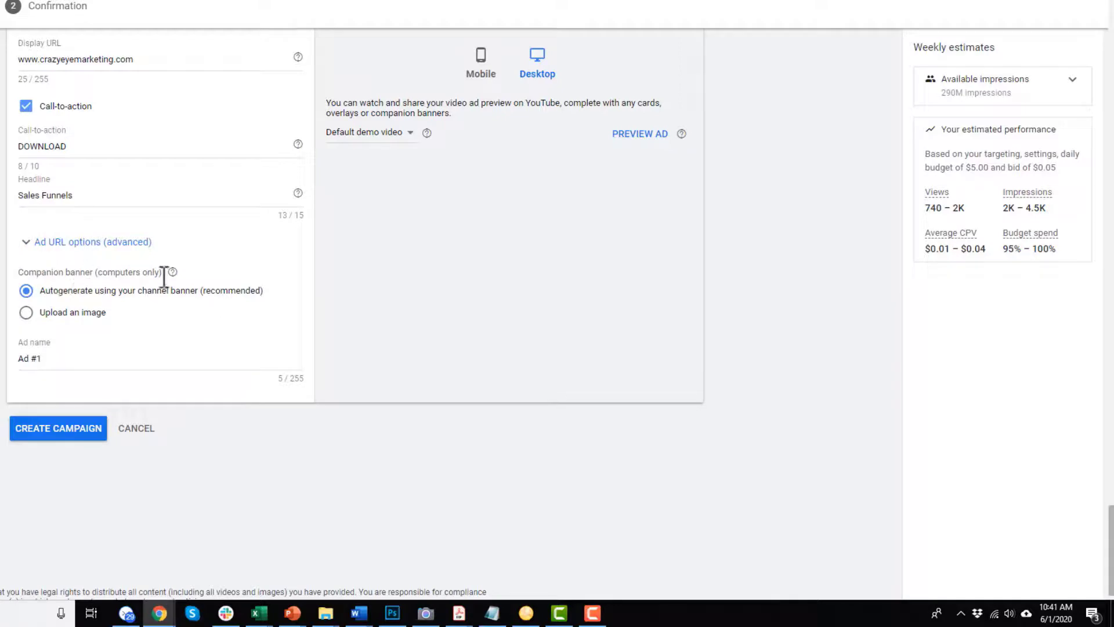
# Check the companion banner's location in the ad preview and its image upload requirements, and return the banner to autogeneration from the channel banner.
pyautogui.scroll(5, 272, 307)
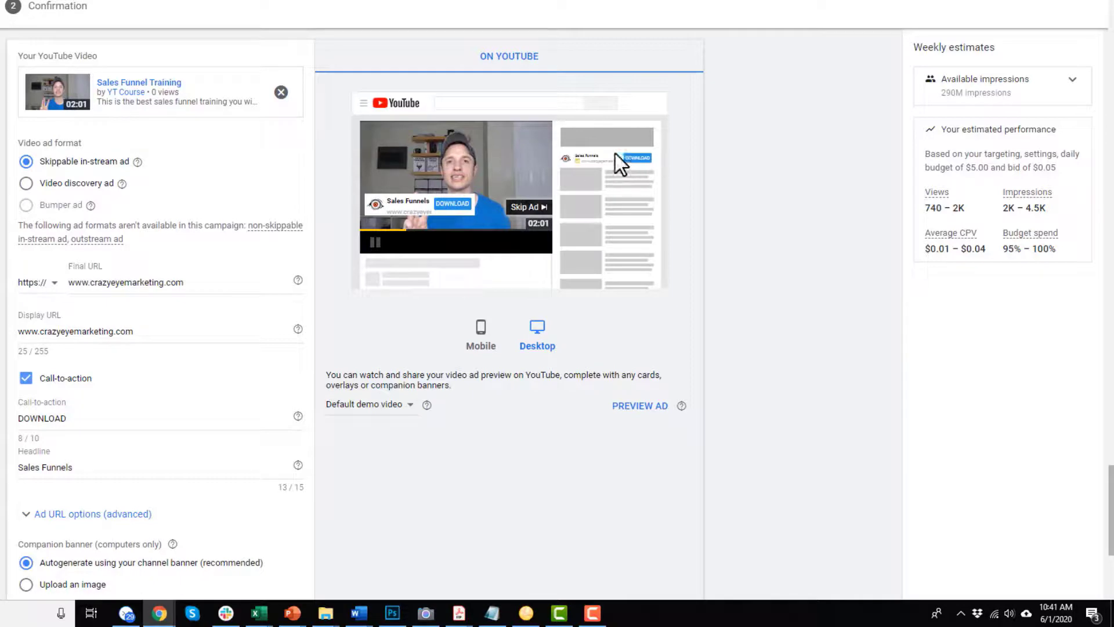
pyautogui.scroll(-3, 100, 402)
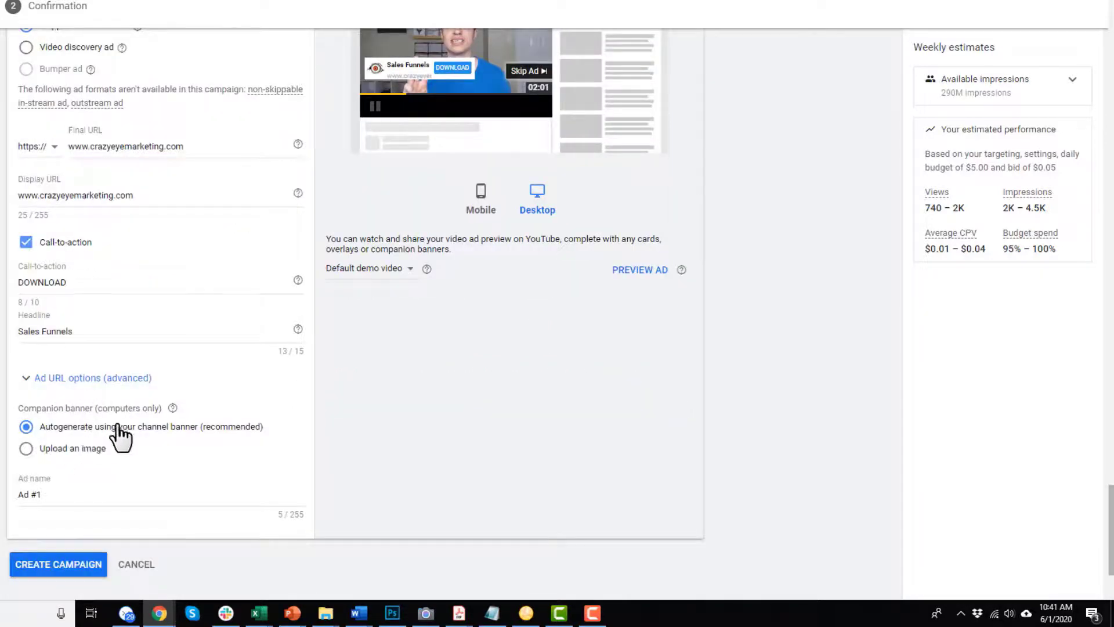
pyautogui.scroll(3, 117, 436)
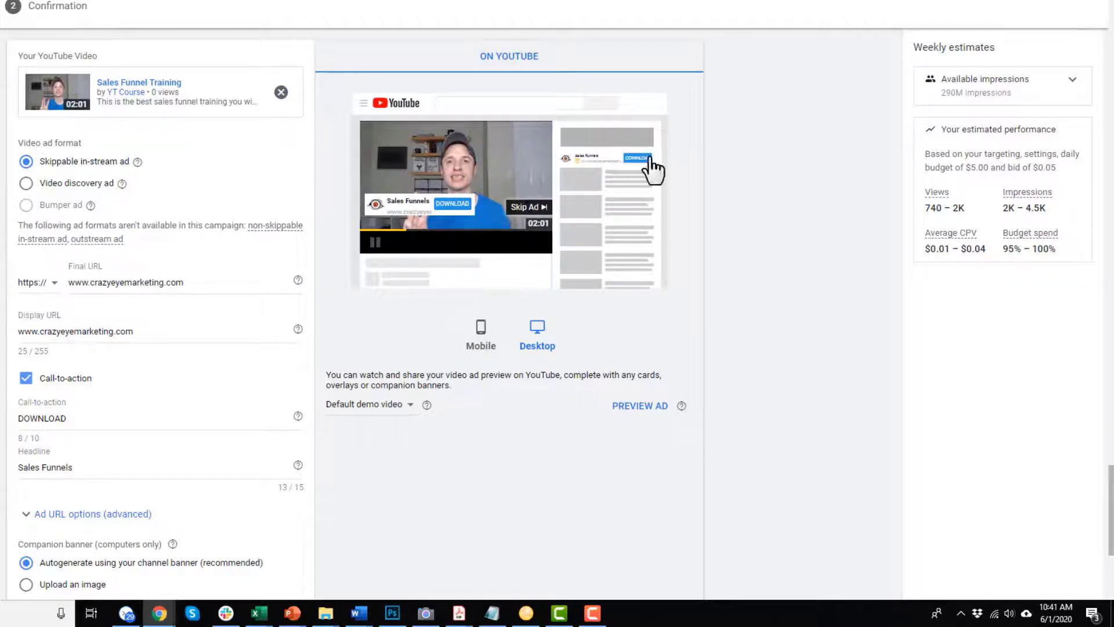
pyautogui.scroll(-4, 566, 231)
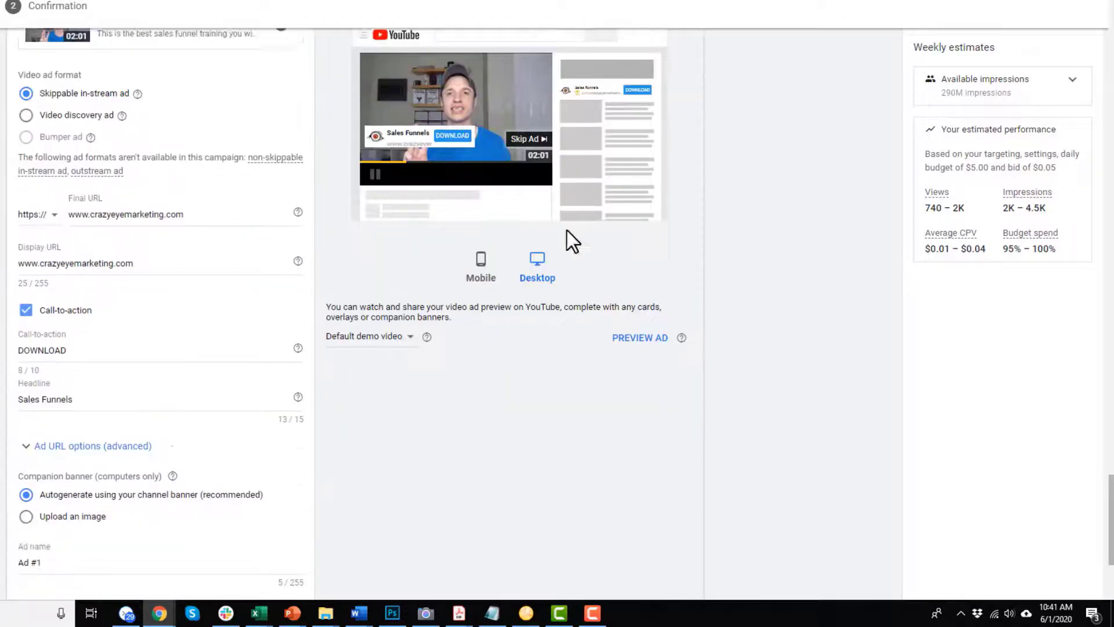
pyautogui.click(60, 378)
pyautogui.scroll(3, 275, 386)
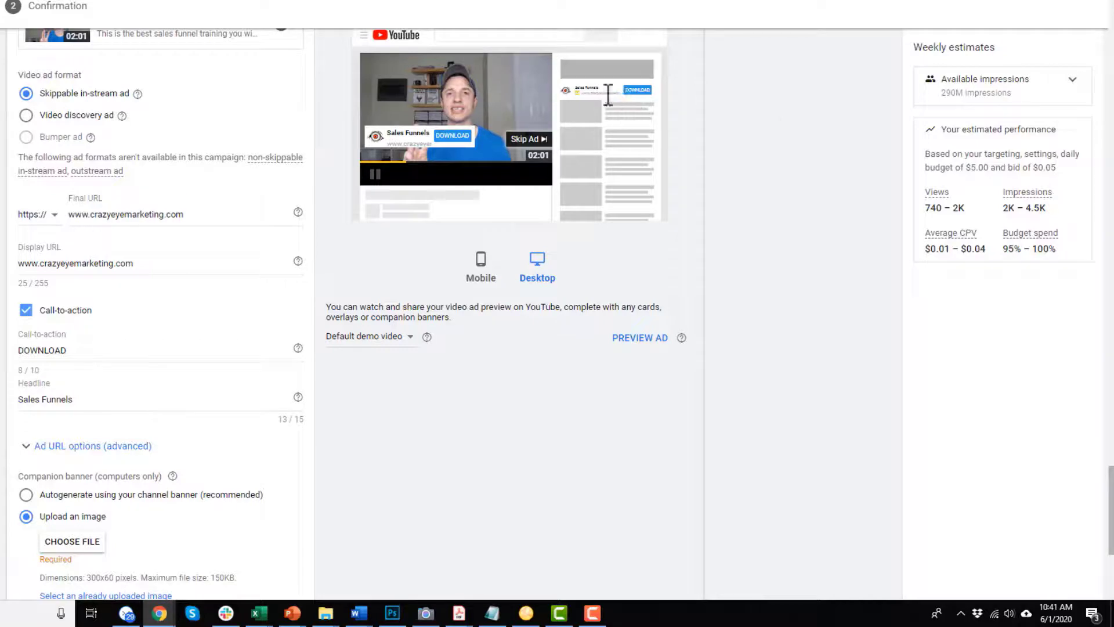
pyautogui.scroll(-3, 541, 194)
pyautogui.click(55, 358)
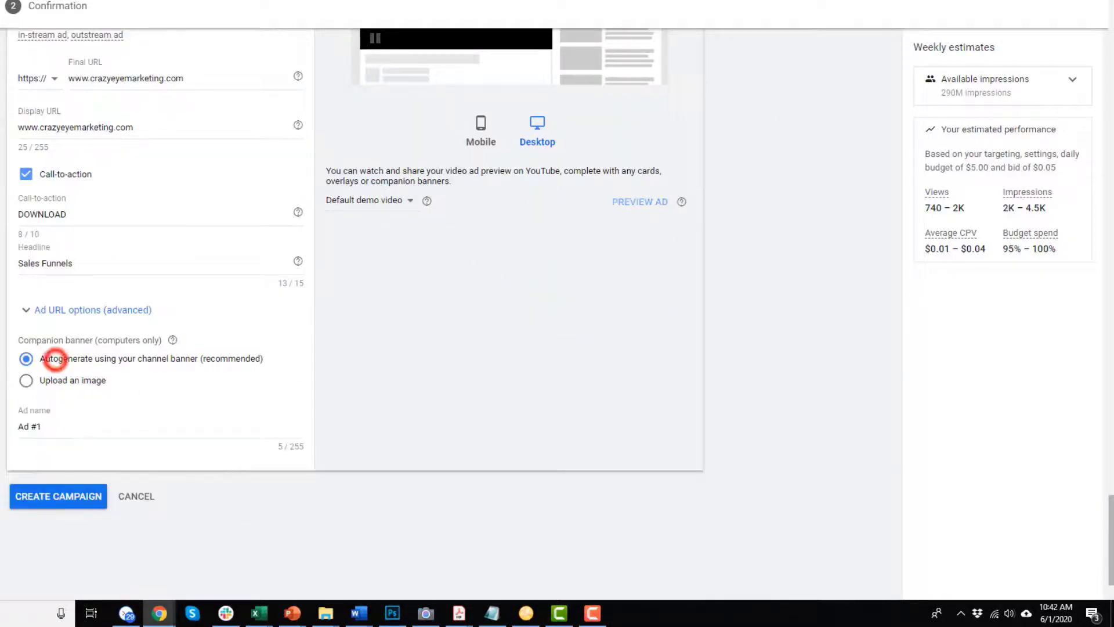
# Preview the skippable in-stream ad on desktop and mobile, and check the ad name field.
pyautogui.scroll(3, 174, 368)
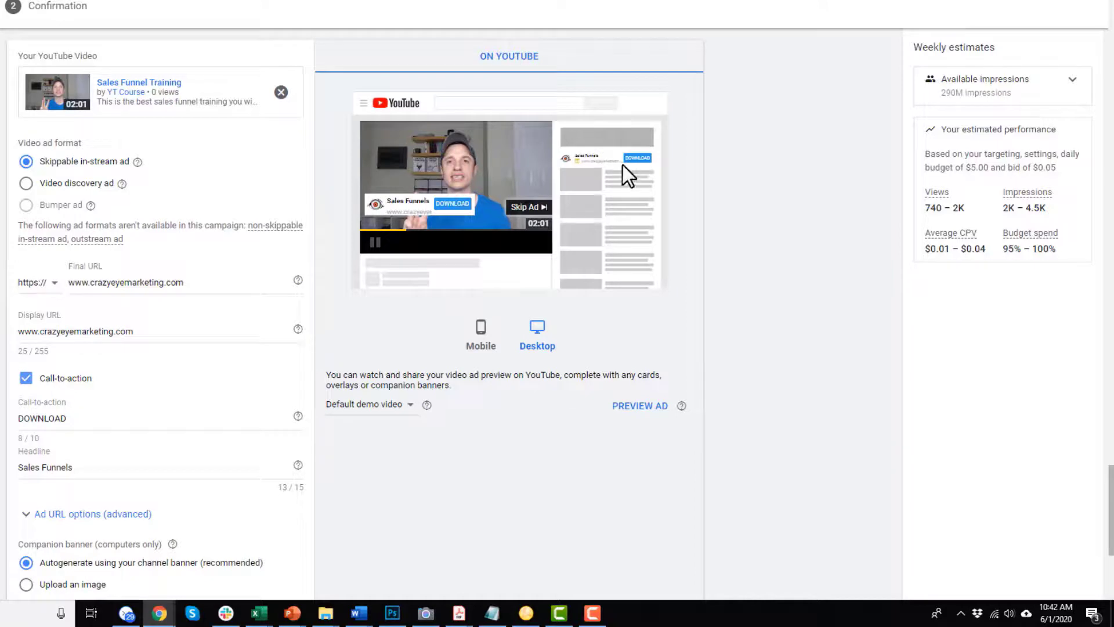
pyautogui.scroll(-1, 625, 165)
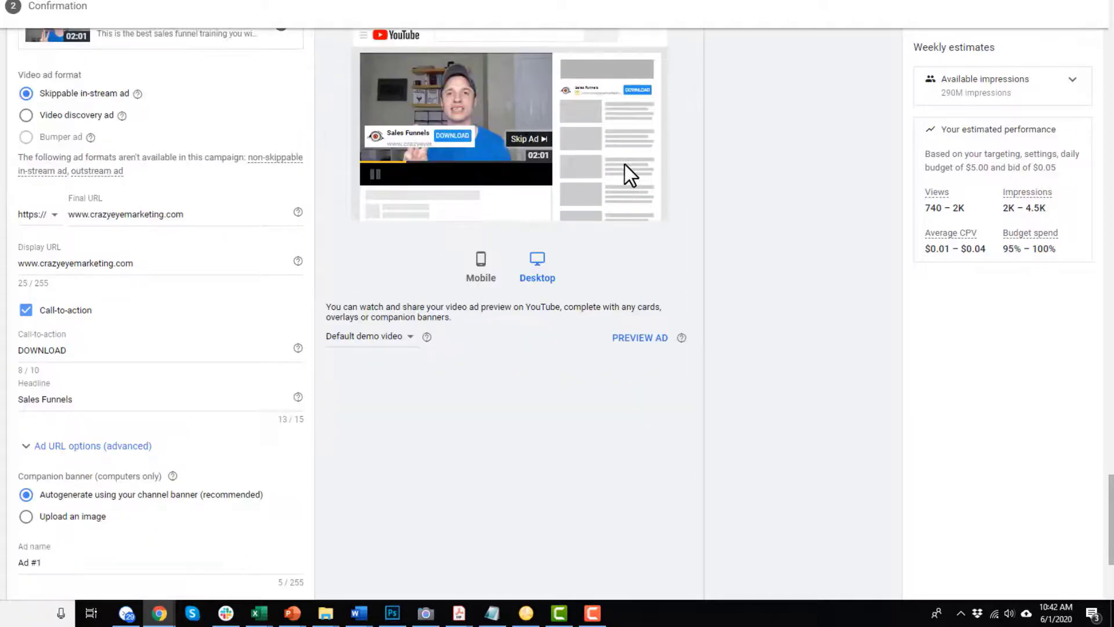
pyautogui.click(479, 271)
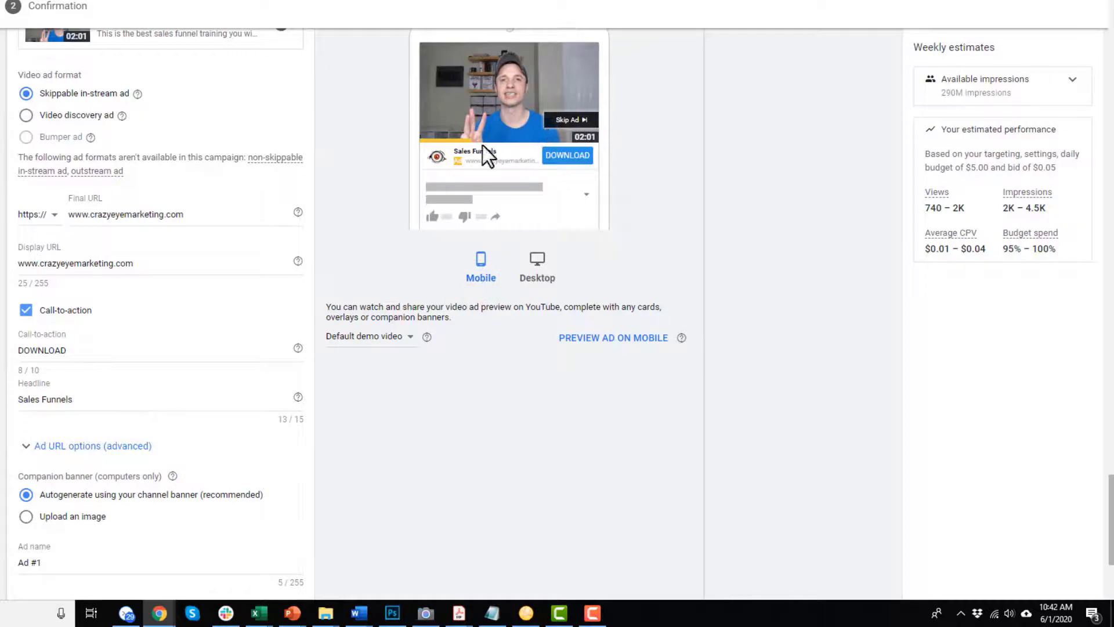
pyautogui.scroll(-3, 546, 174)
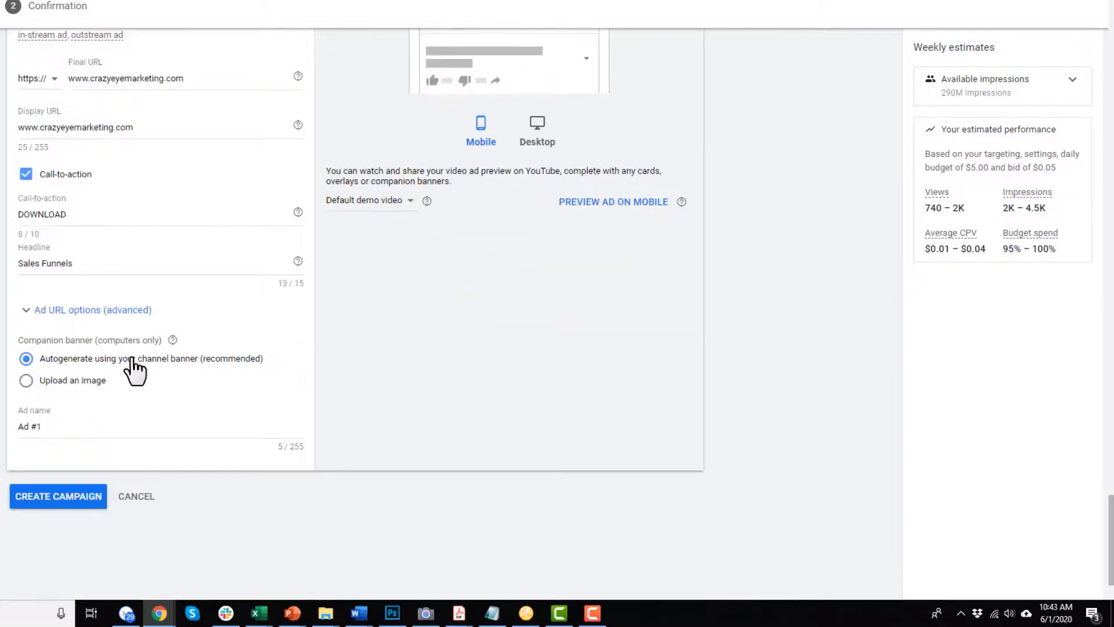
pyautogui.moveTo(90, 425); pyautogui.dragTo(8, 427)
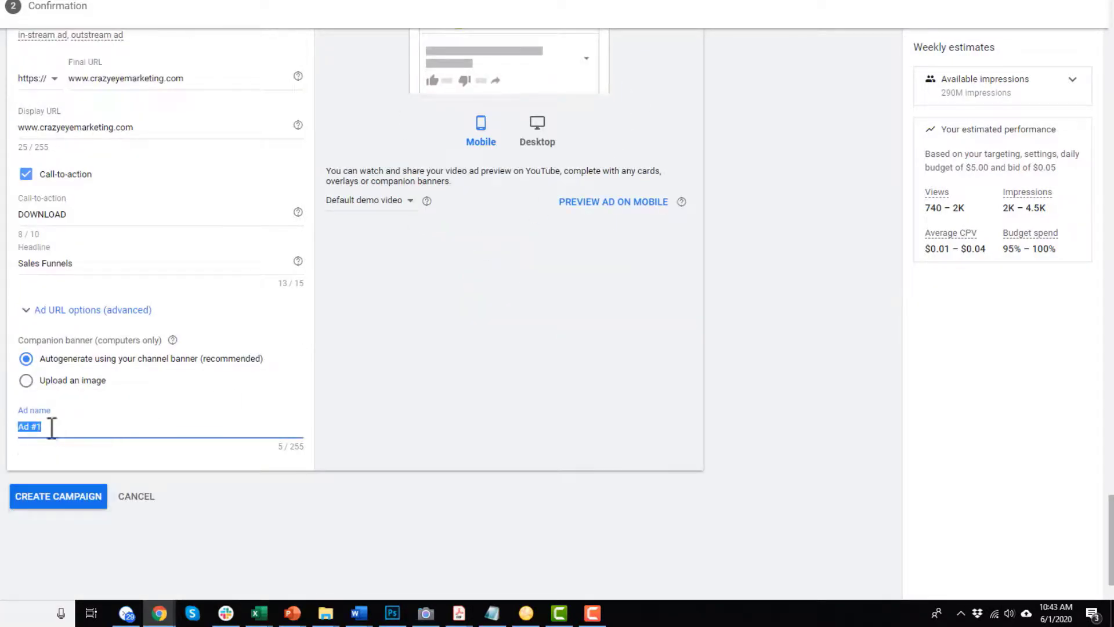
# Review the weekly estimates alongside the campaign's bidding, content, audience, frequency capping and device settings.
pyautogui.scroll(4, 433, 468)
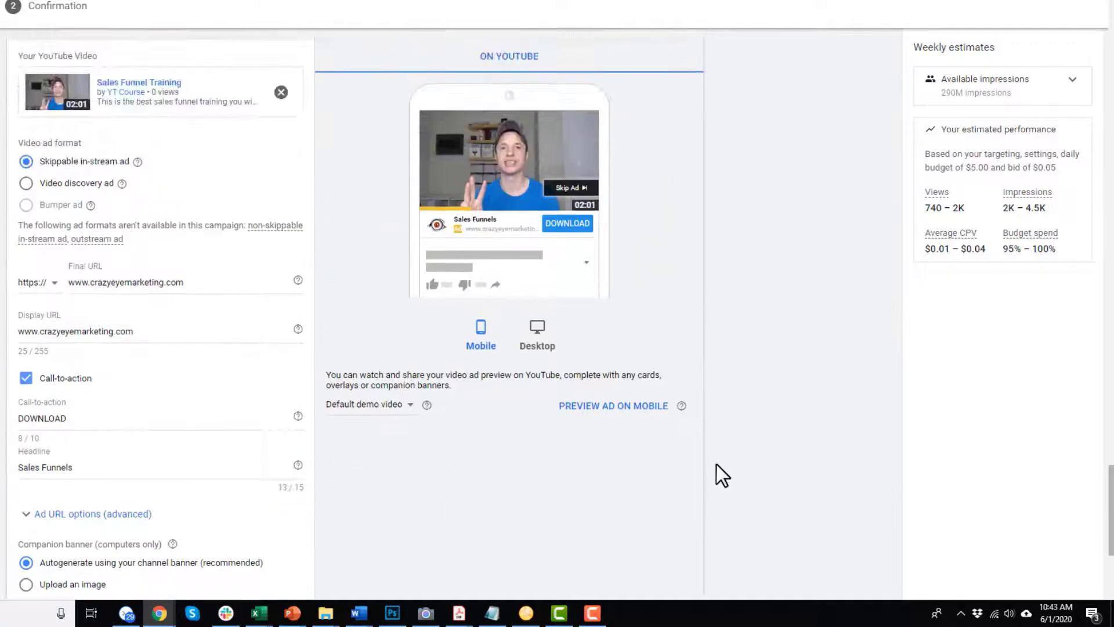
pyautogui.scroll(-1, 754, 349)
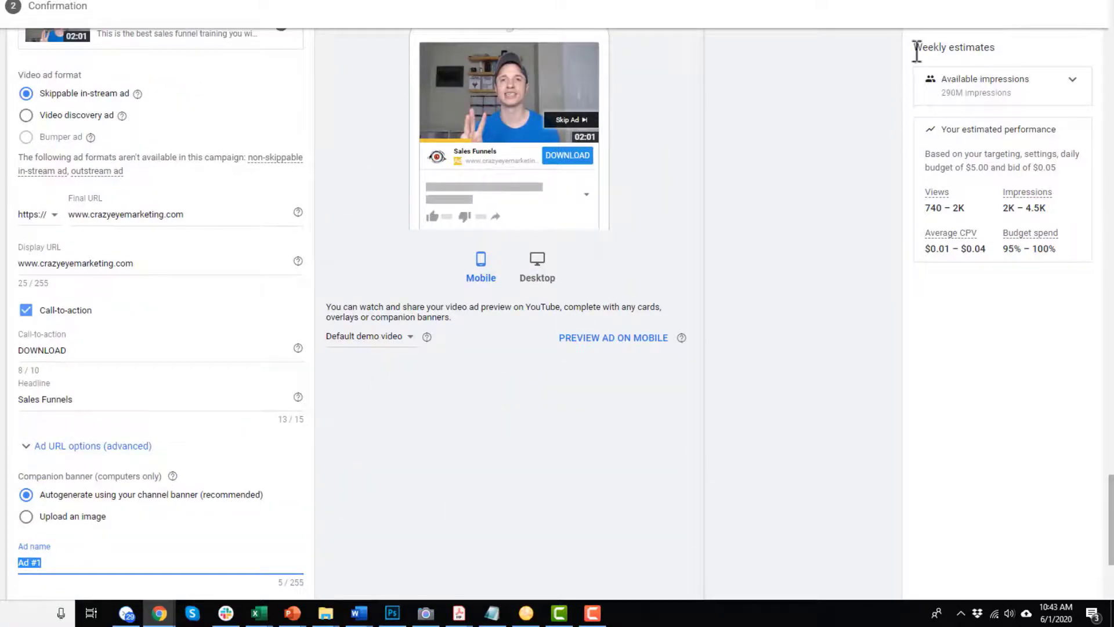
pyautogui.moveTo(911, 46); pyautogui.dragTo(1052, 39)
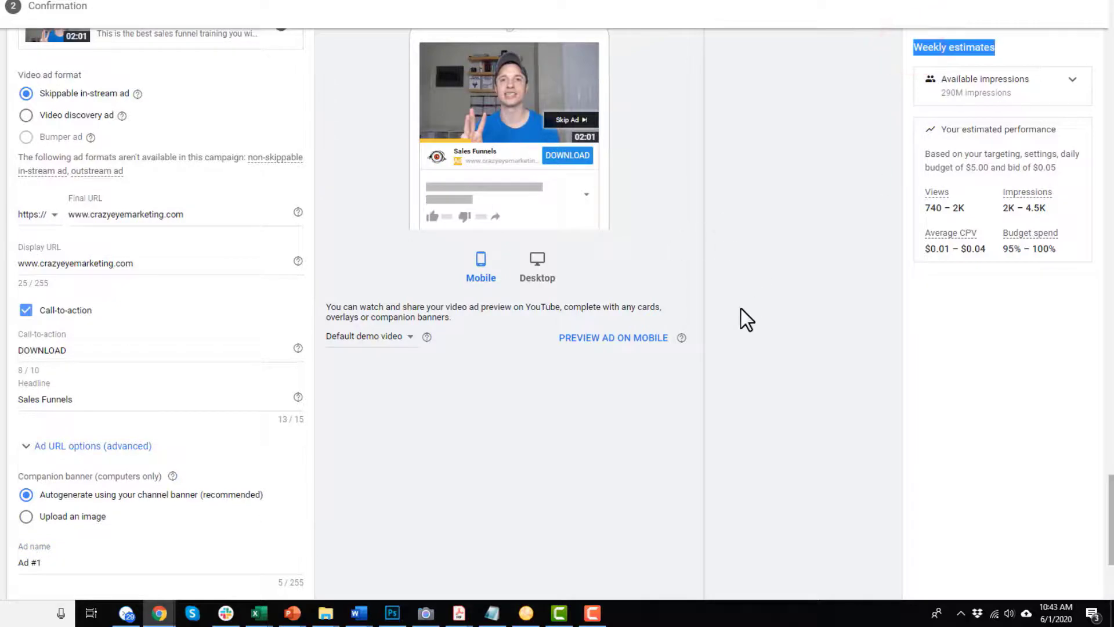
pyautogui.scroll(9, 256, 403)
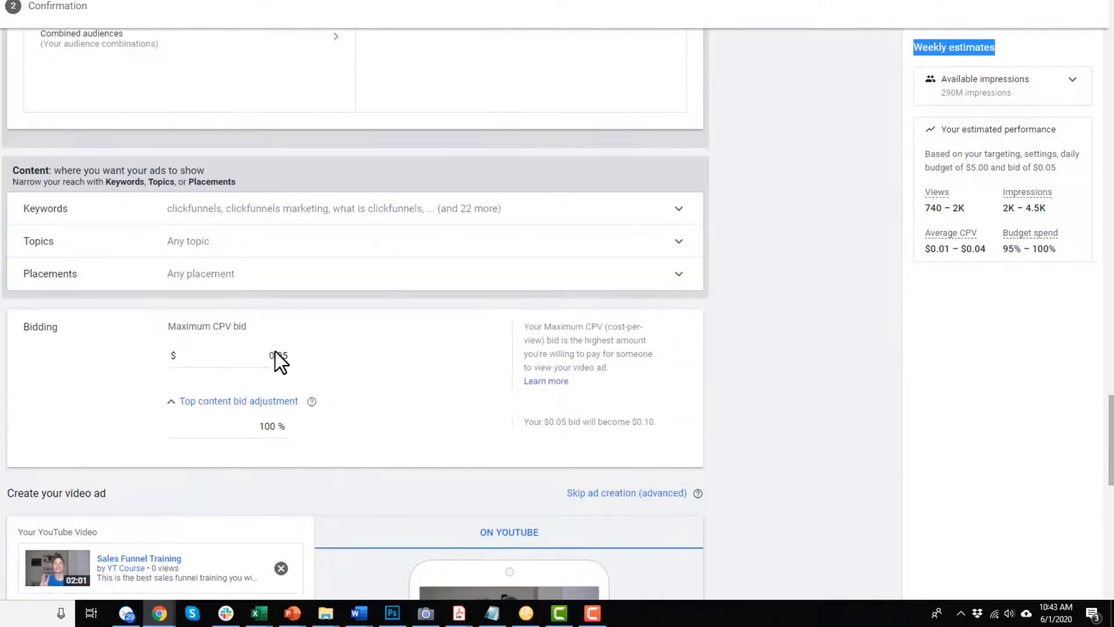
pyautogui.scroll(5, 274, 357)
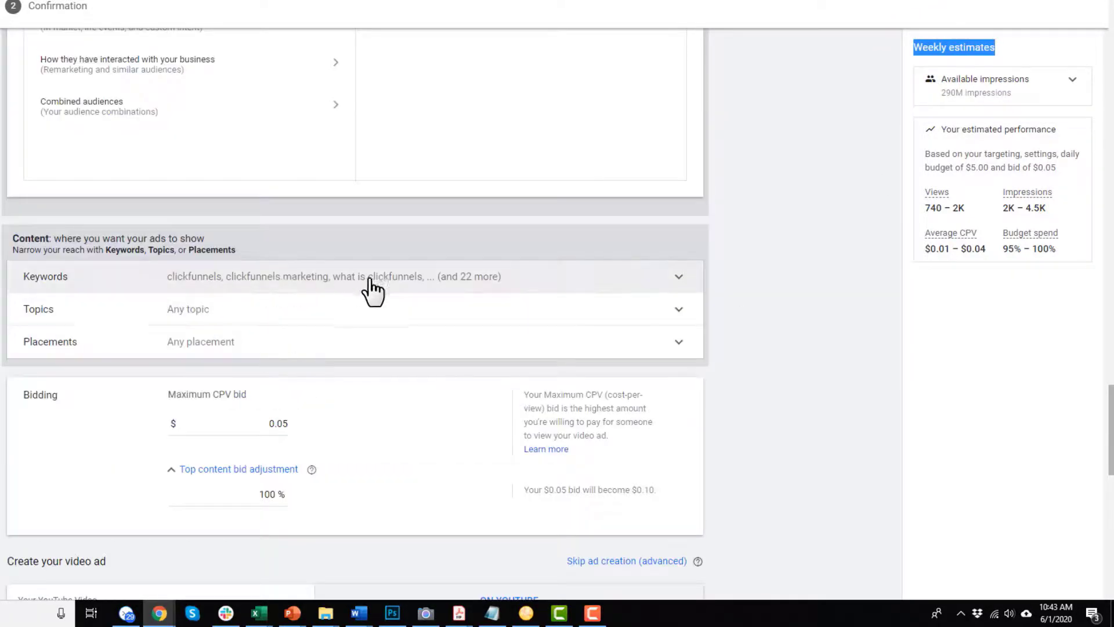
pyautogui.scroll(-1, 278, 319)
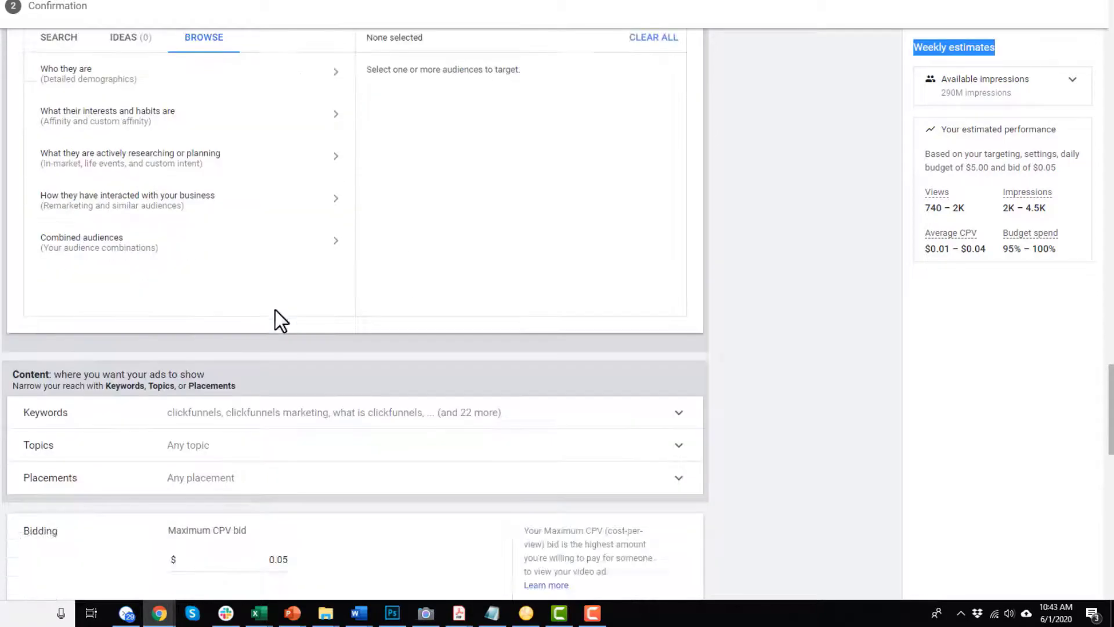
pyautogui.scroll(5, 298, 390)
pyautogui.scroll(7, 298, 390)
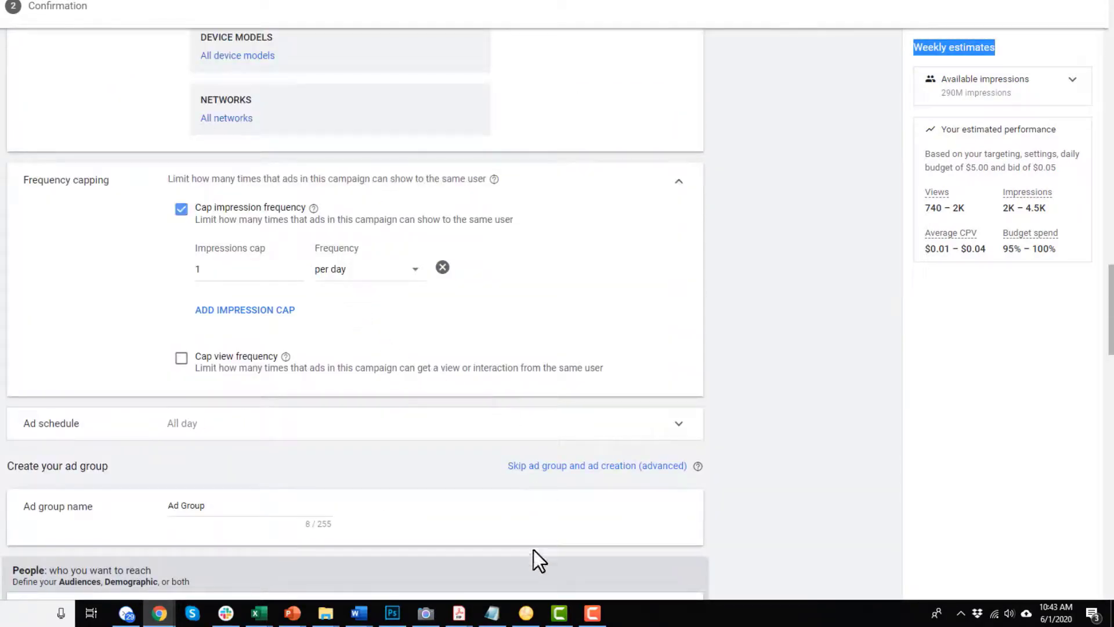
pyautogui.scroll(1, 586, 380)
pyautogui.scroll(5, 586, 379)
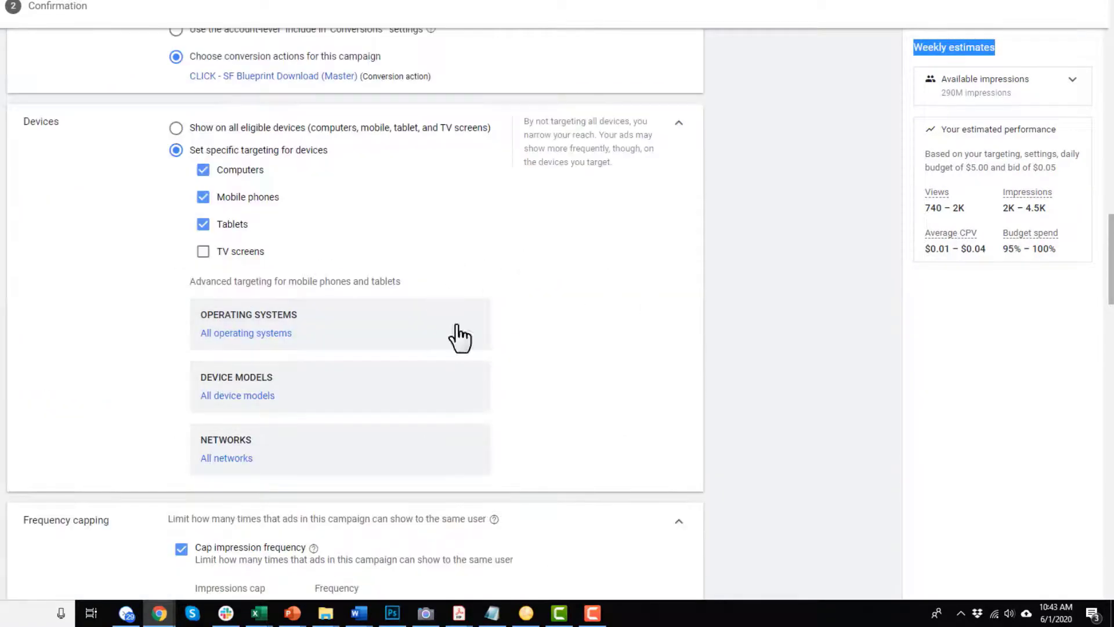
# Go over the remaining campaign settings against the weekly estimates and create the campaign.
pyautogui.scroll(-1, 448, 320)
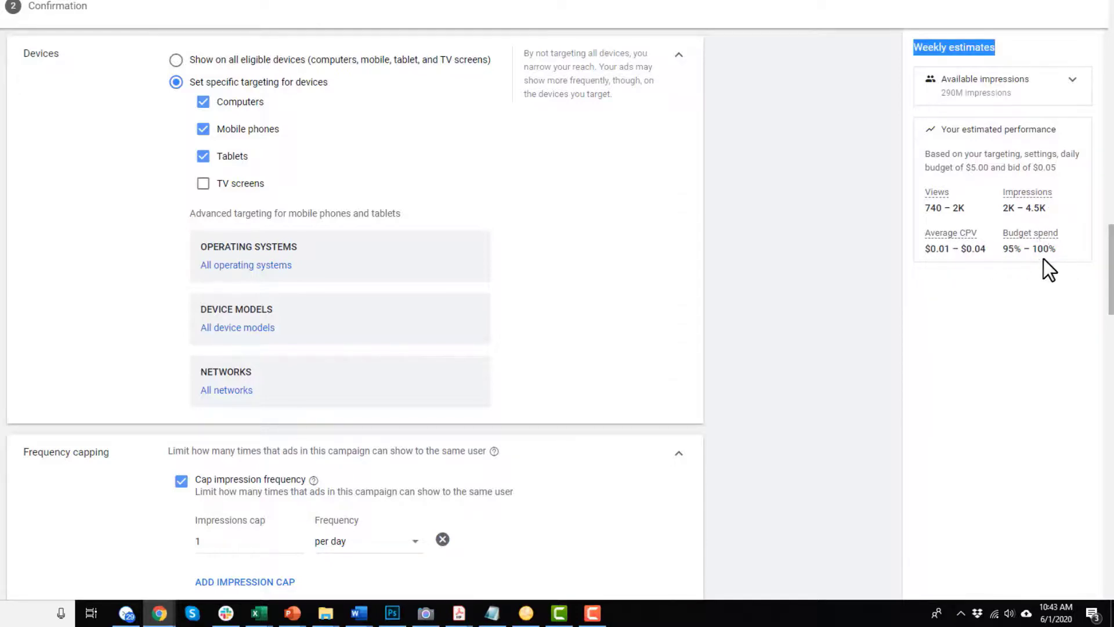
pyautogui.scroll(-8, 493, 209)
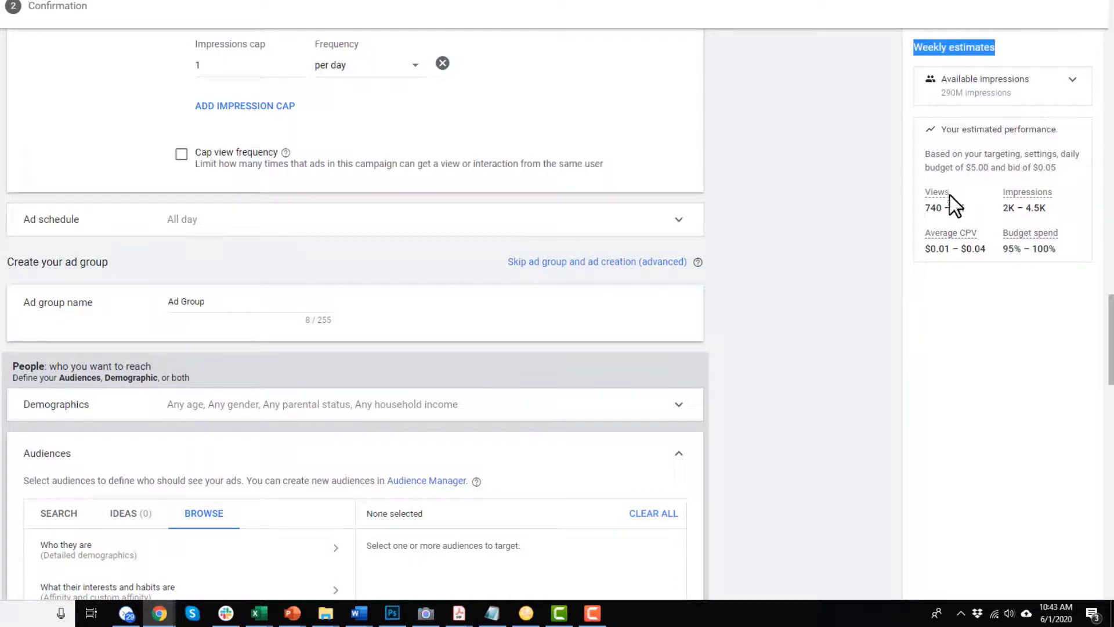
pyautogui.scroll(-2, 201, 374)
pyautogui.scroll(2, 227, 360)
pyautogui.scroll(-1, 923, 169)
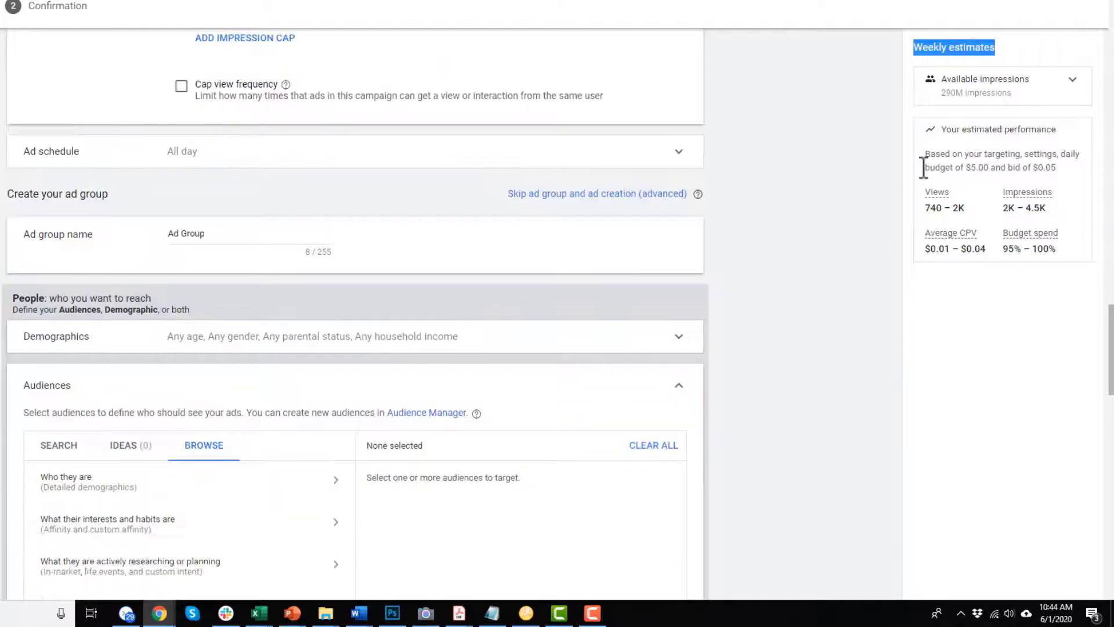
pyautogui.scroll(-20, 924, 168)
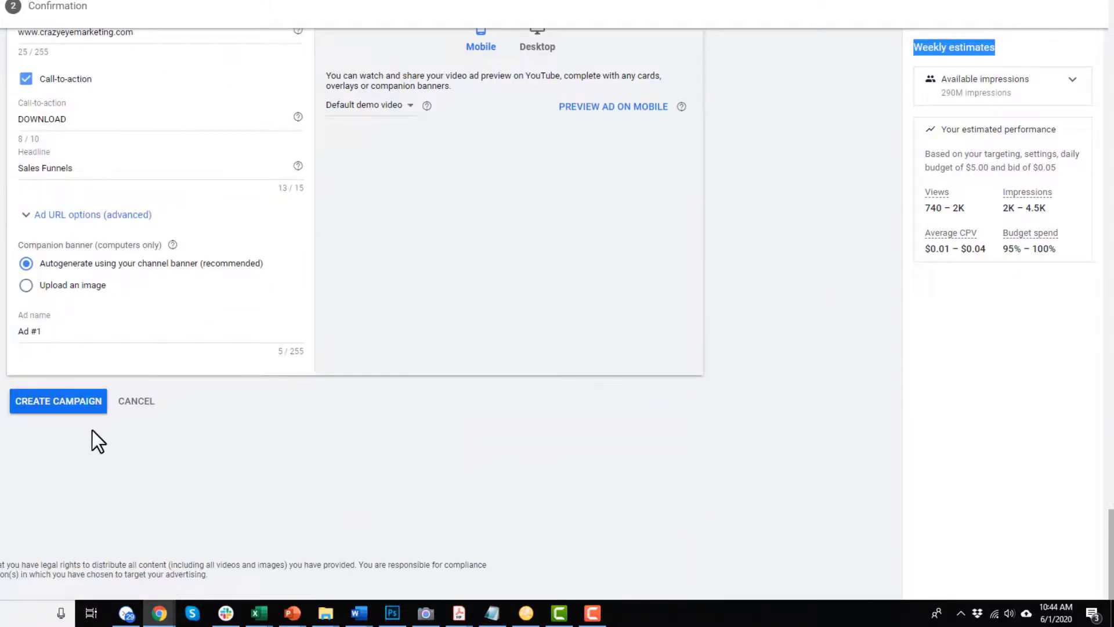
pyautogui.click(47, 406)
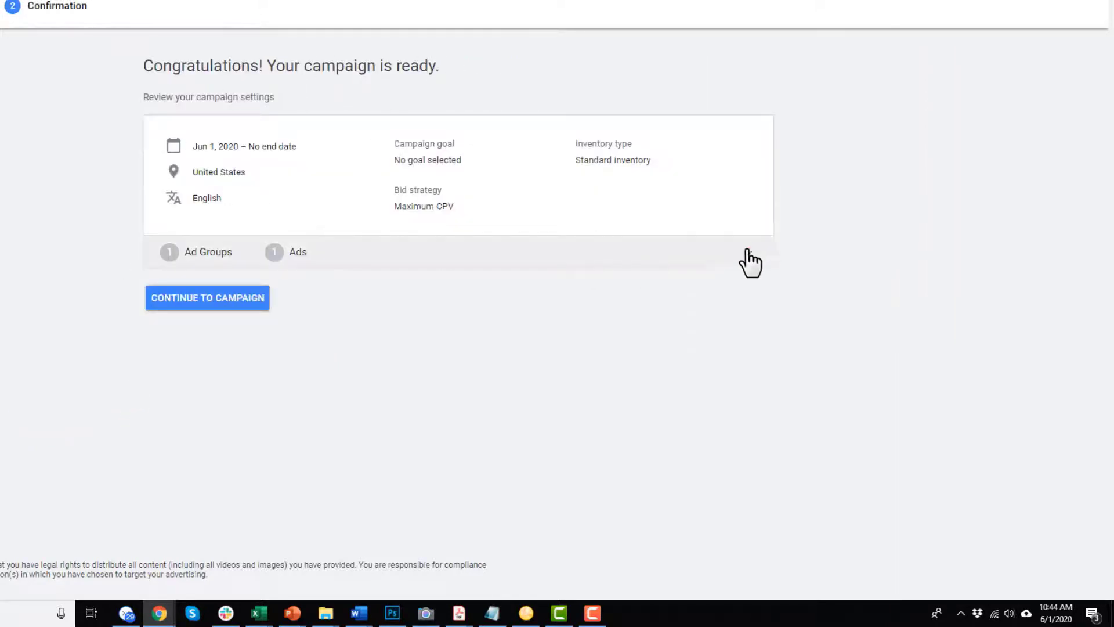
# Expand the ad group summary on the campaign confirmation, and continue to the Demo campaign's ad groups.
pyautogui.click(749, 253)
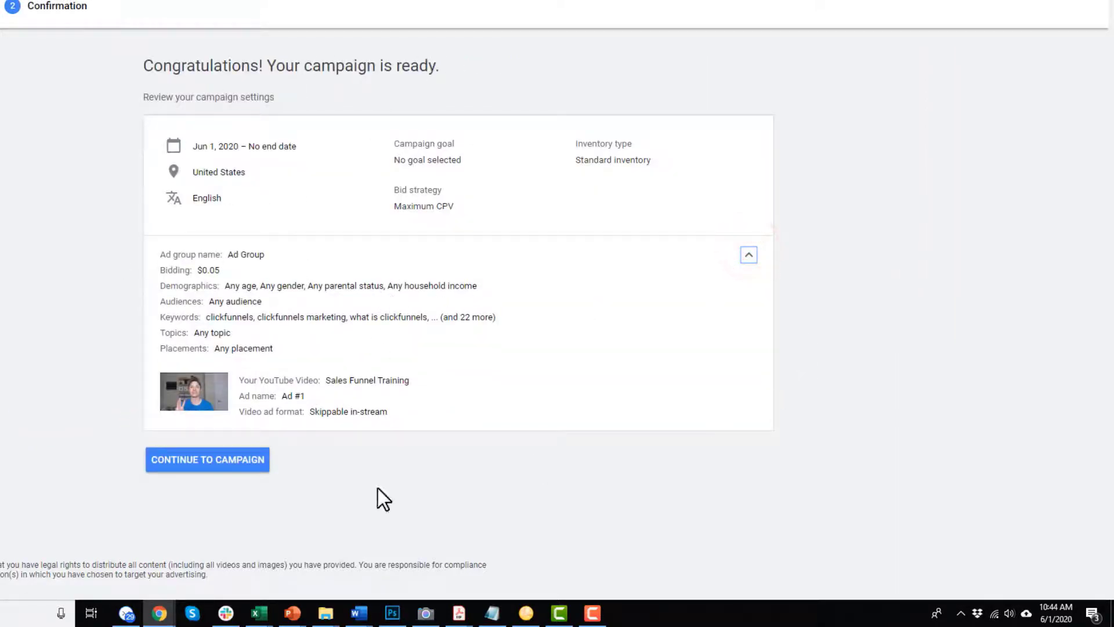
pyautogui.click(244, 464)
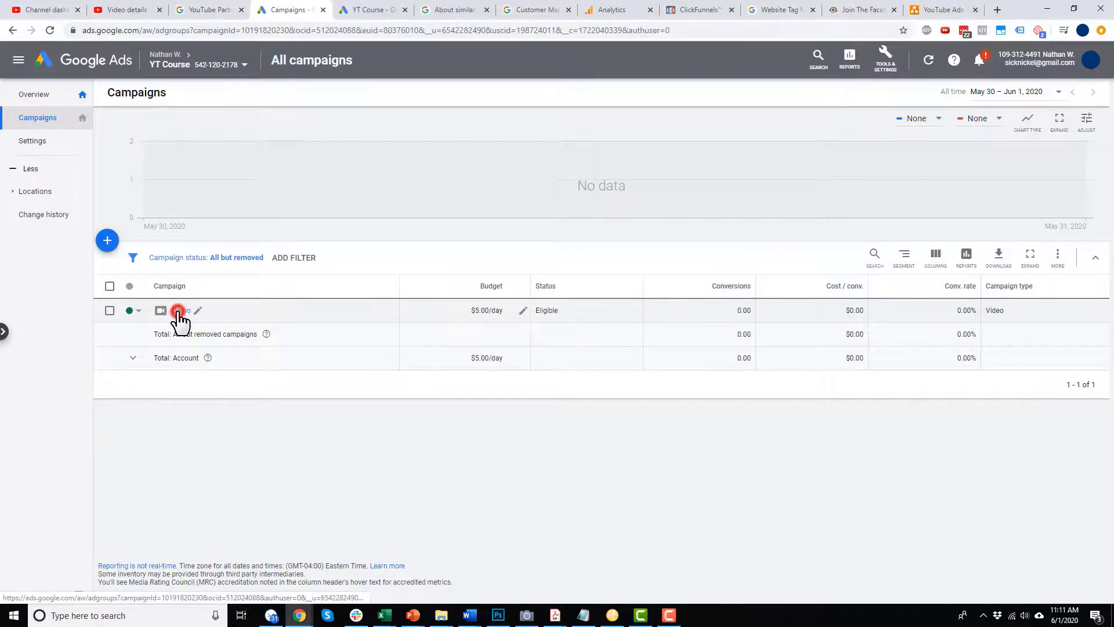
pyautogui.click(181, 313)
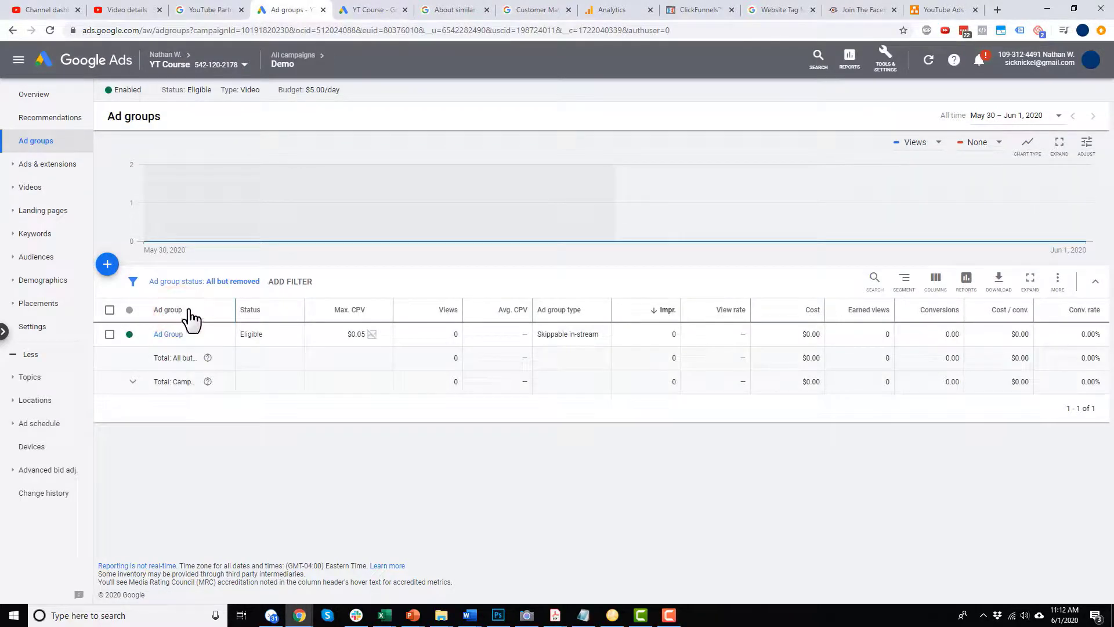
# Go back to the list of all campaigns and reopen the Demo campaign.
pyautogui.moveTo(290, 63)
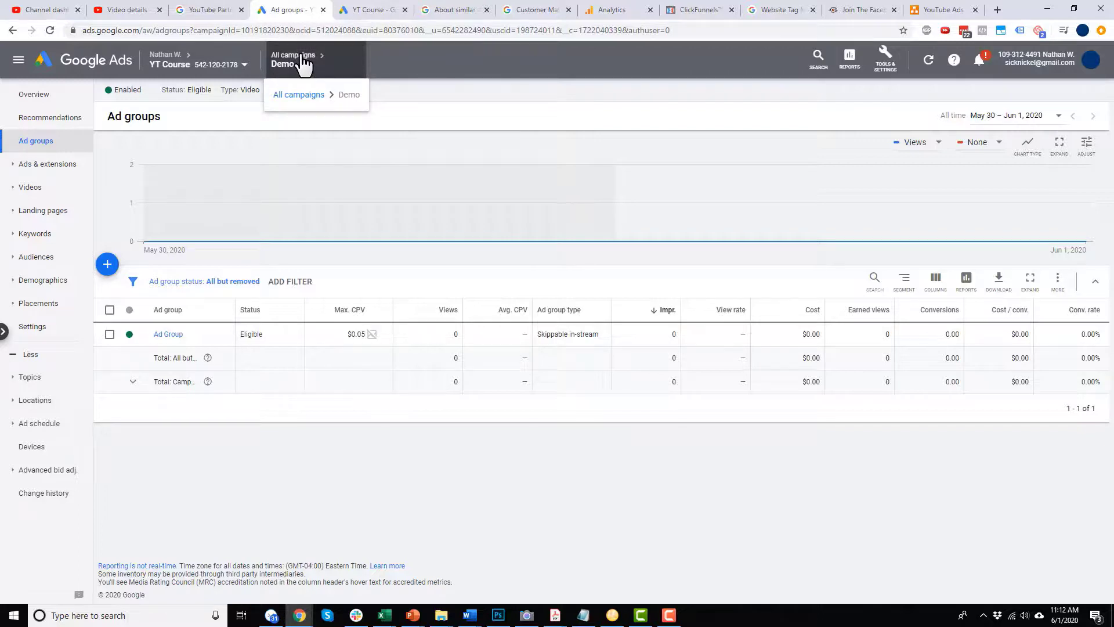
pyautogui.click(297, 63)
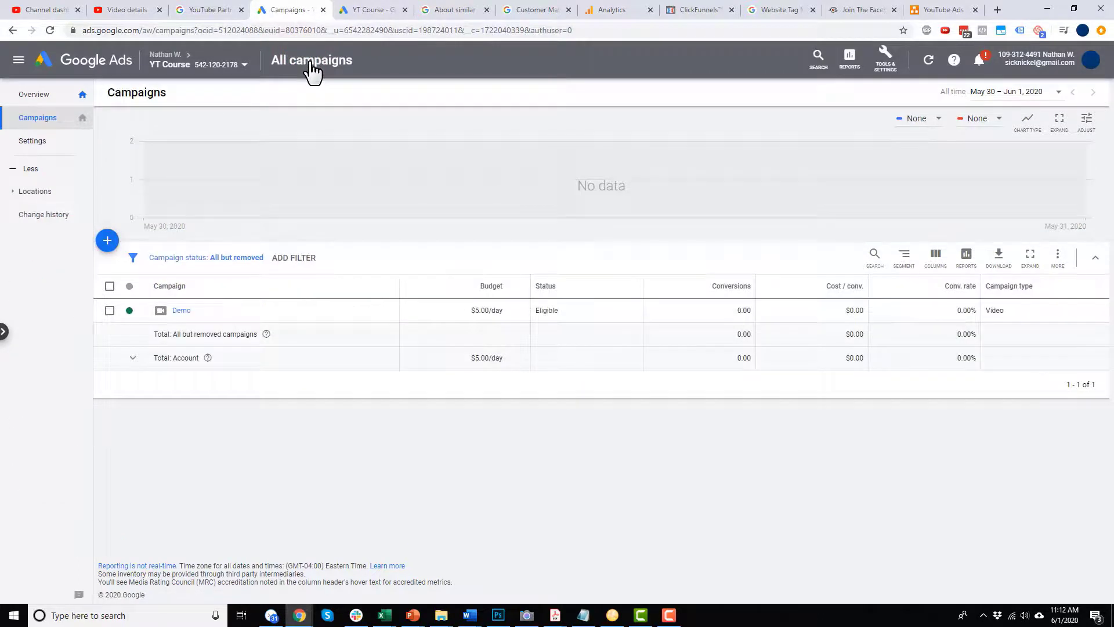
pyautogui.click(182, 311)
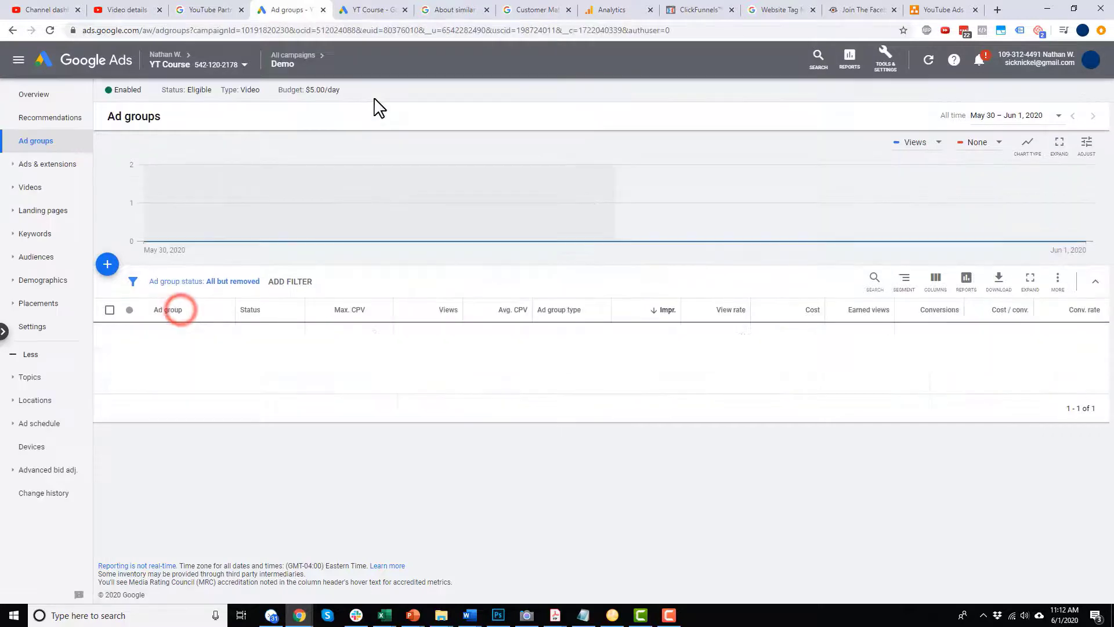
pyautogui.moveTo(322, 70)
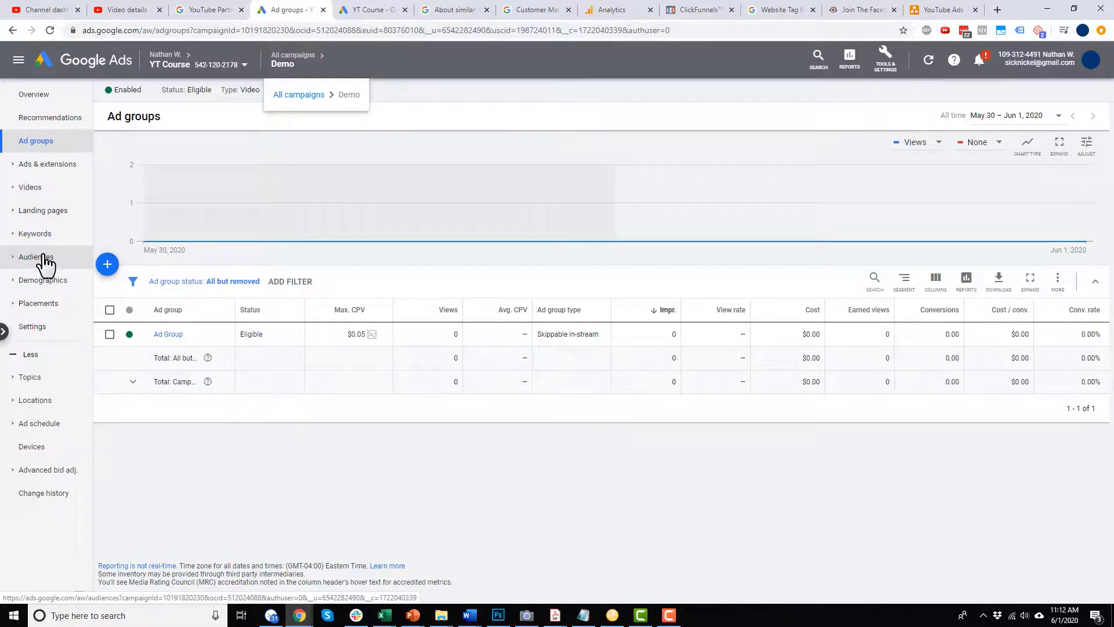
# Review the Demo campaign's settings, including its bidding strategy and the additional conversion, device and frequency capping settings.
pyautogui.click(43, 332)
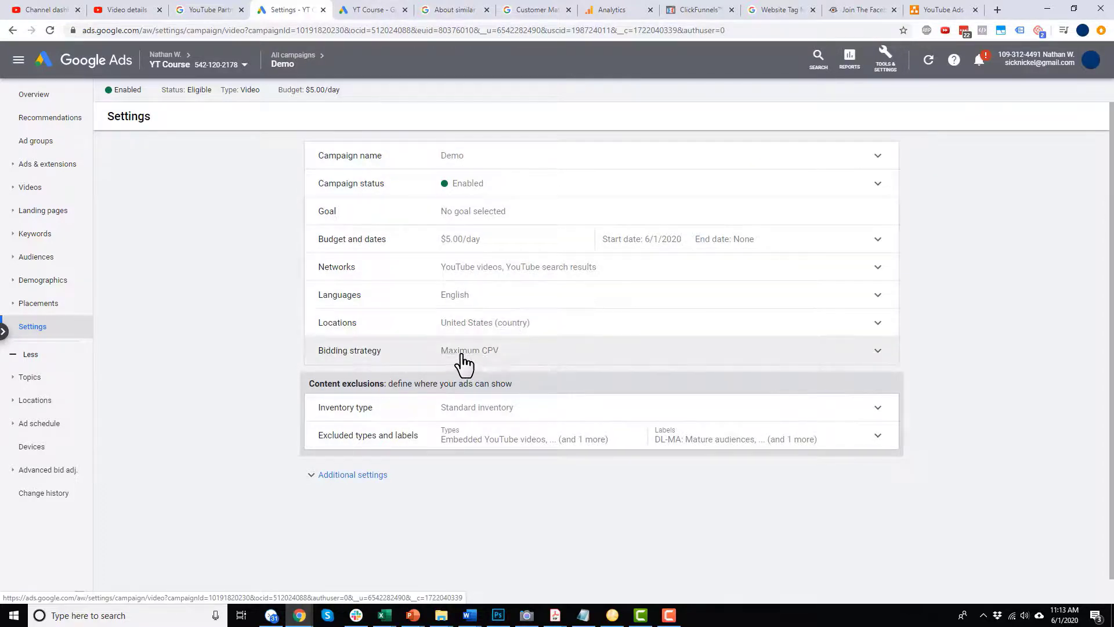
pyautogui.click(487, 363)
pyautogui.scroll(-1, 522, 377)
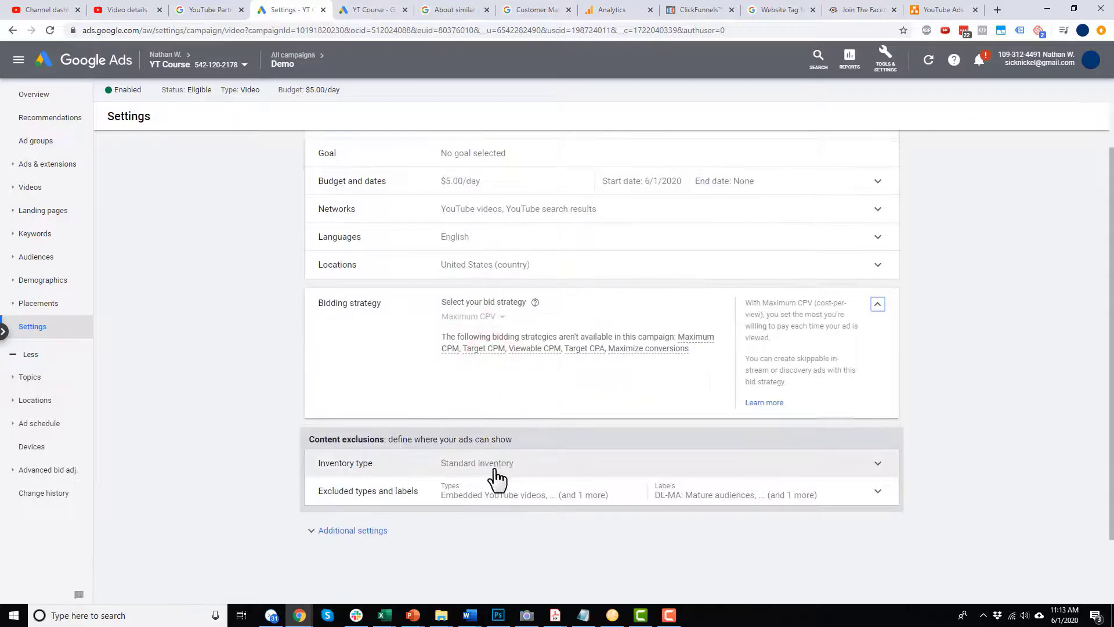
pyautogui.click(338, 530)
pyautogui.scroll(-3, 464, 441)
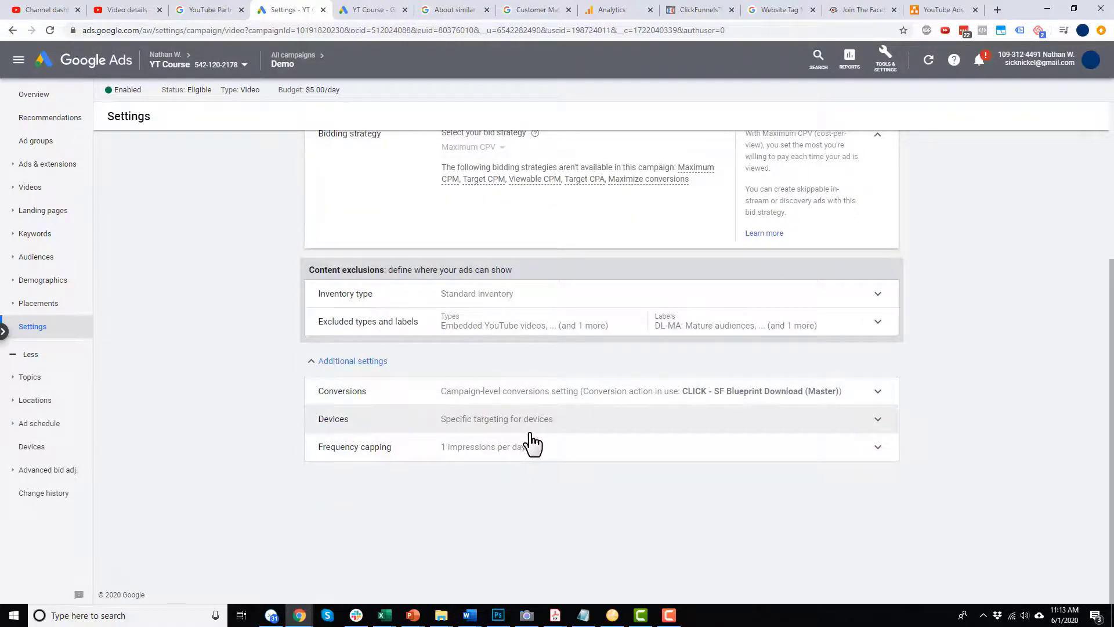
pyautogui.scroll(4, 505, 428)
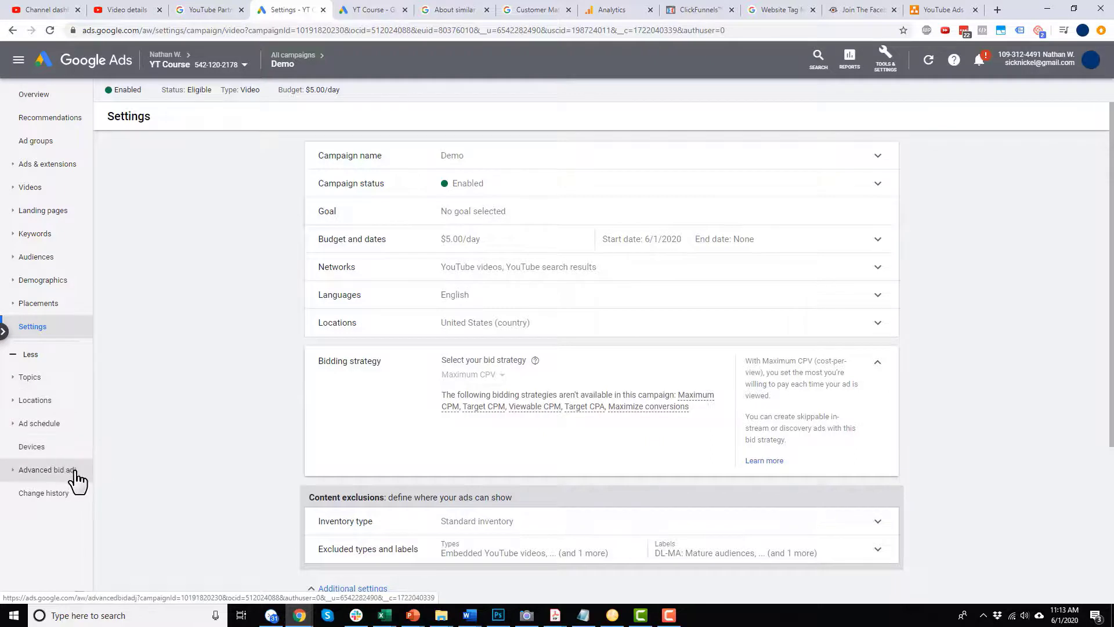
# Check the campaign's topics, topic exclusions and targeted locations.
pyautogui.click(51, 378)
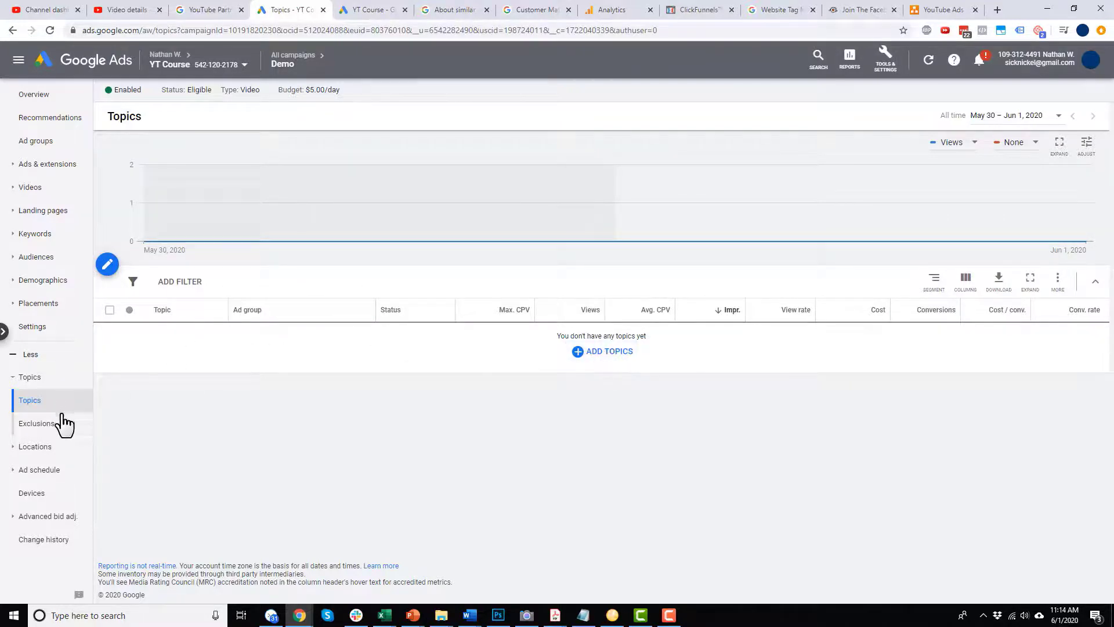
pyautogui.click(47, 426)
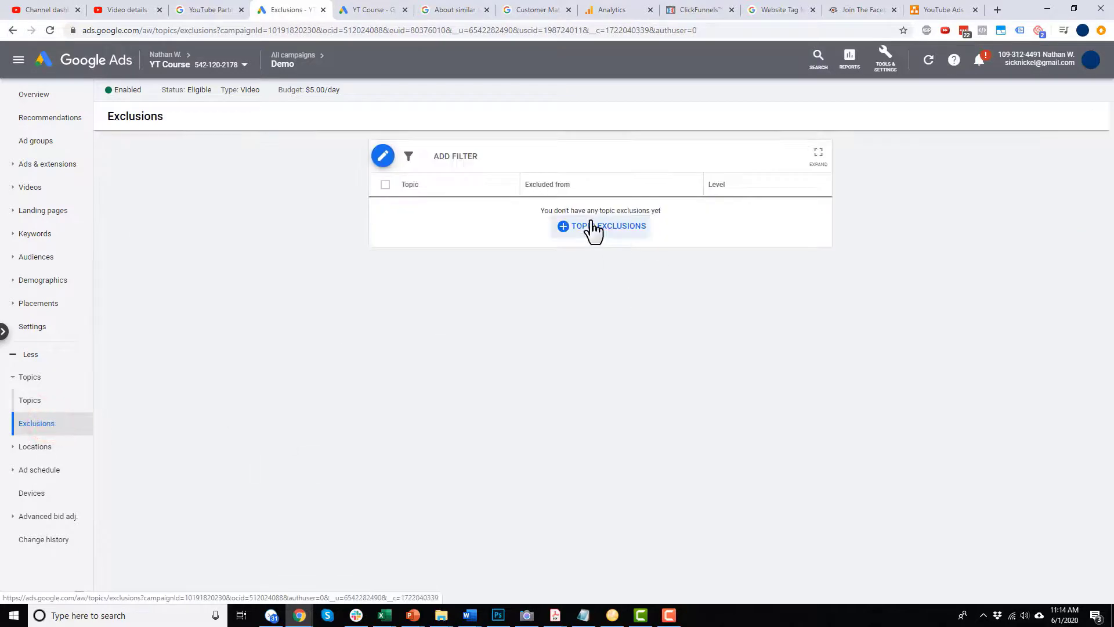
pyautogui.click(34, 447)
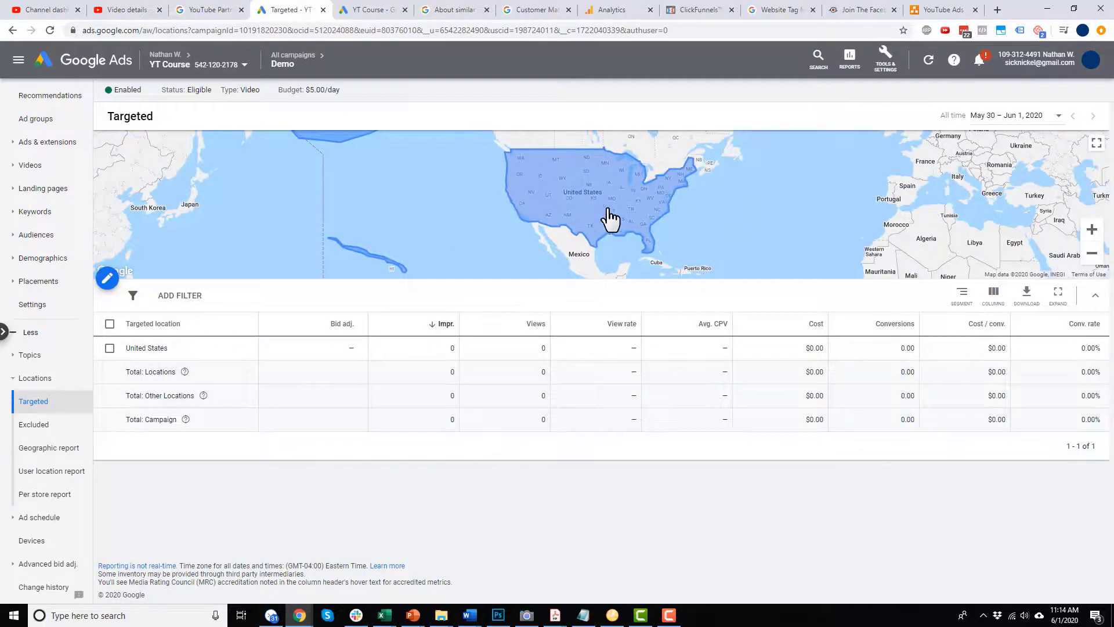
# Exclude Virginia, United States from the campaign's locations, save the change, and check the excluded area on the map.
pyautogui.click(52, 427)
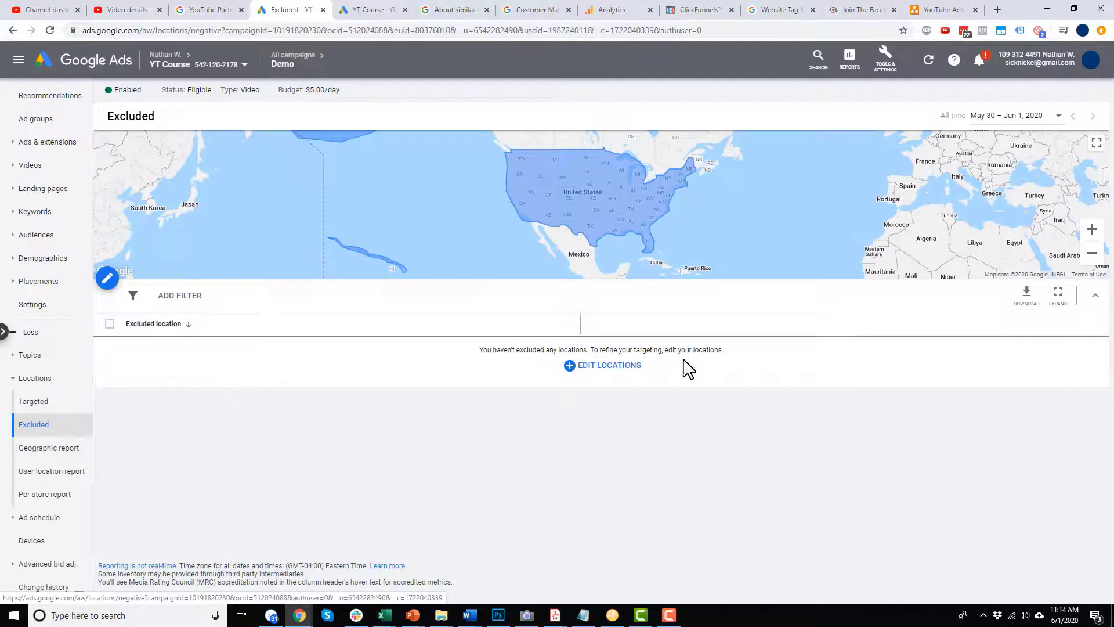
pyautogui.click(617, 367)
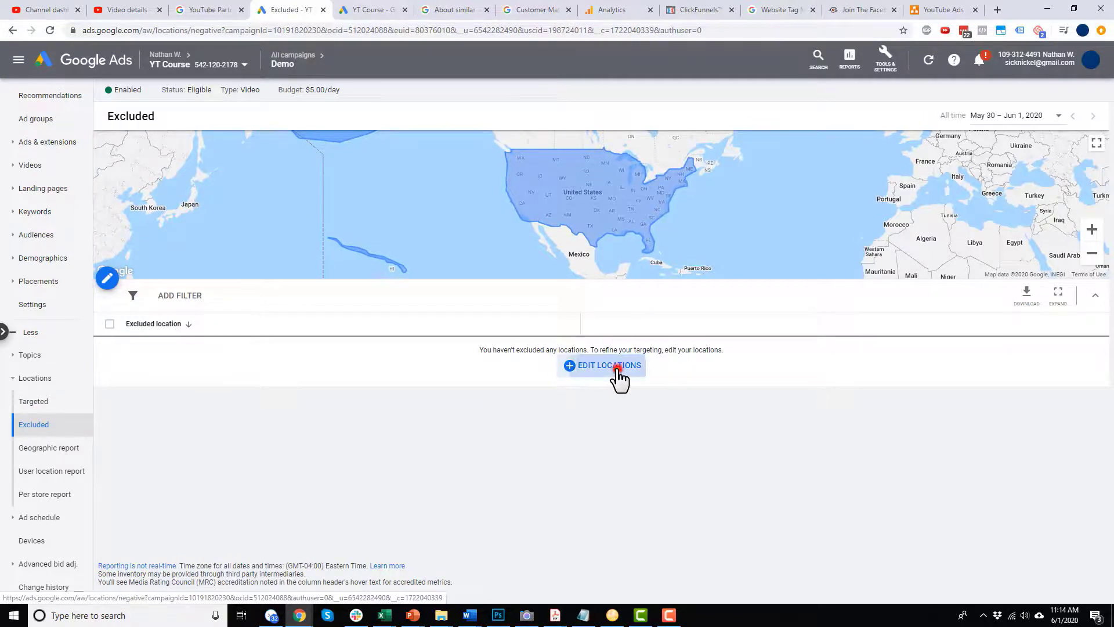
pyautogui.click(177, 190)
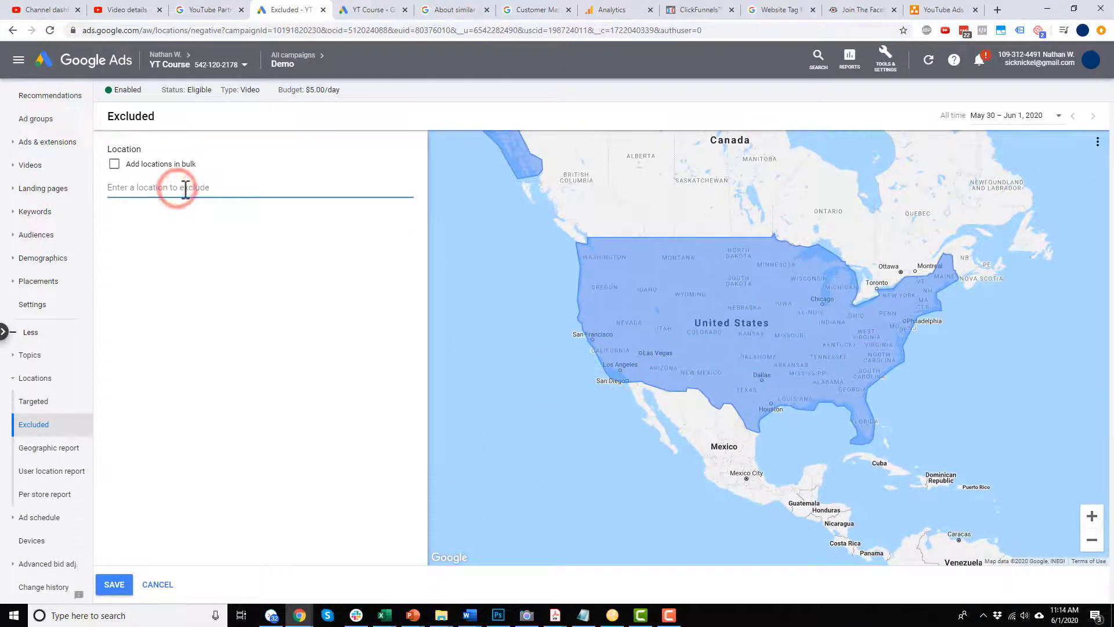
pyautogui.write('virgini')
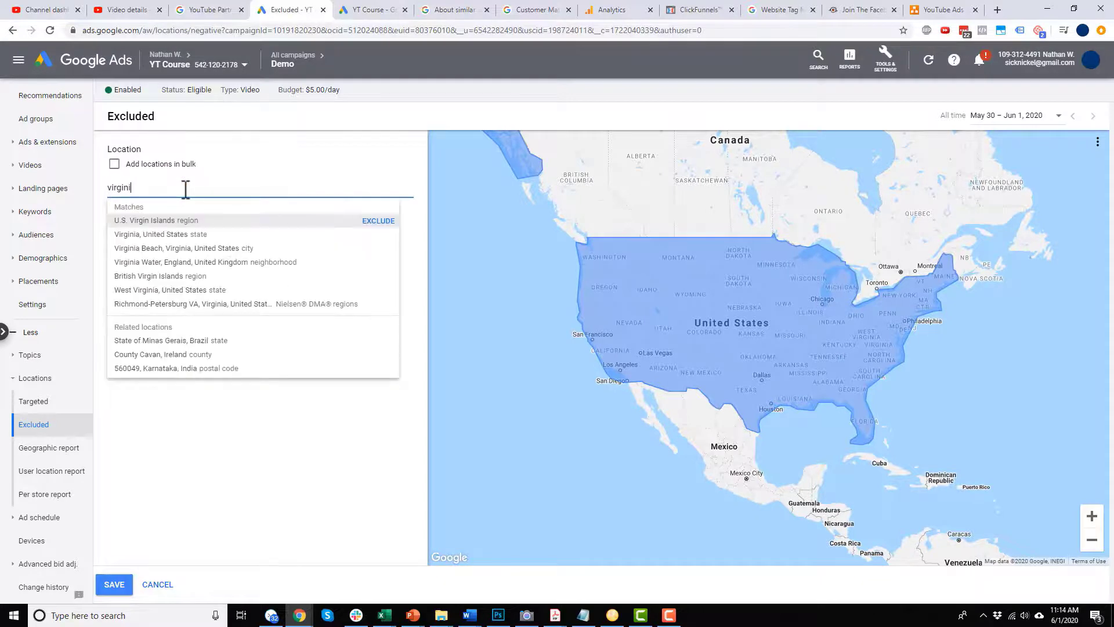
pyautogui.write('a')
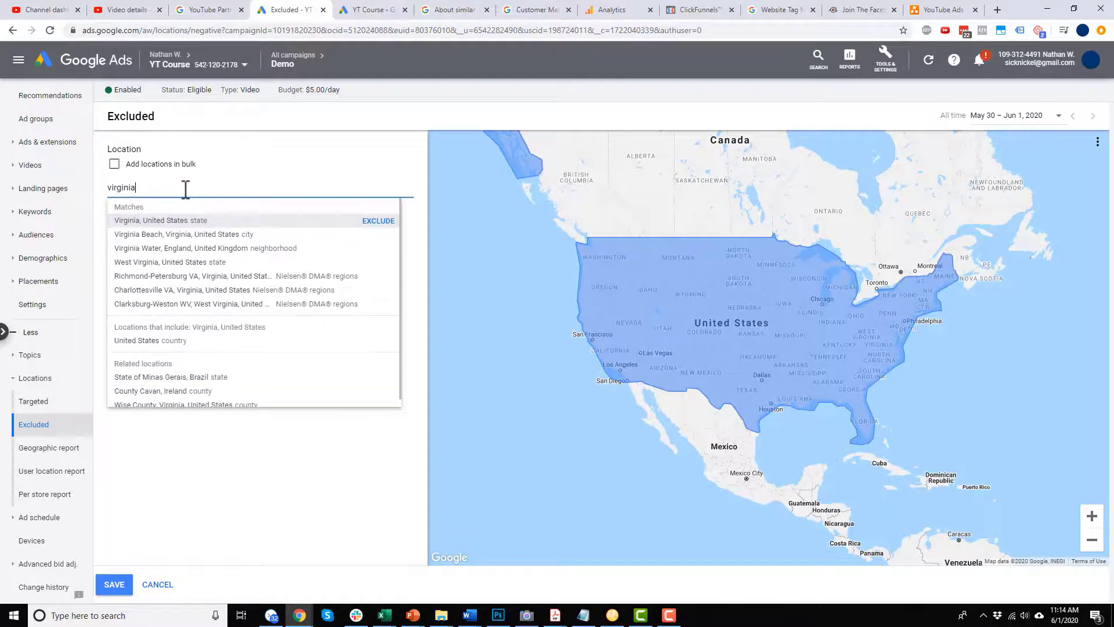
pyautogui.click(378, 223)
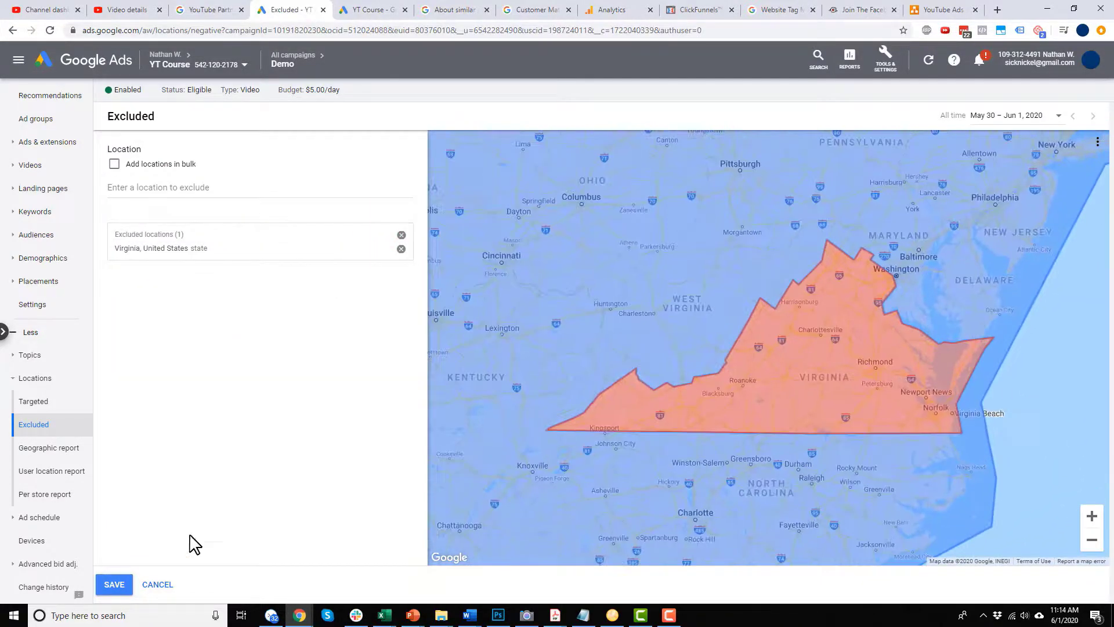
pyautogui.click(115, 584)
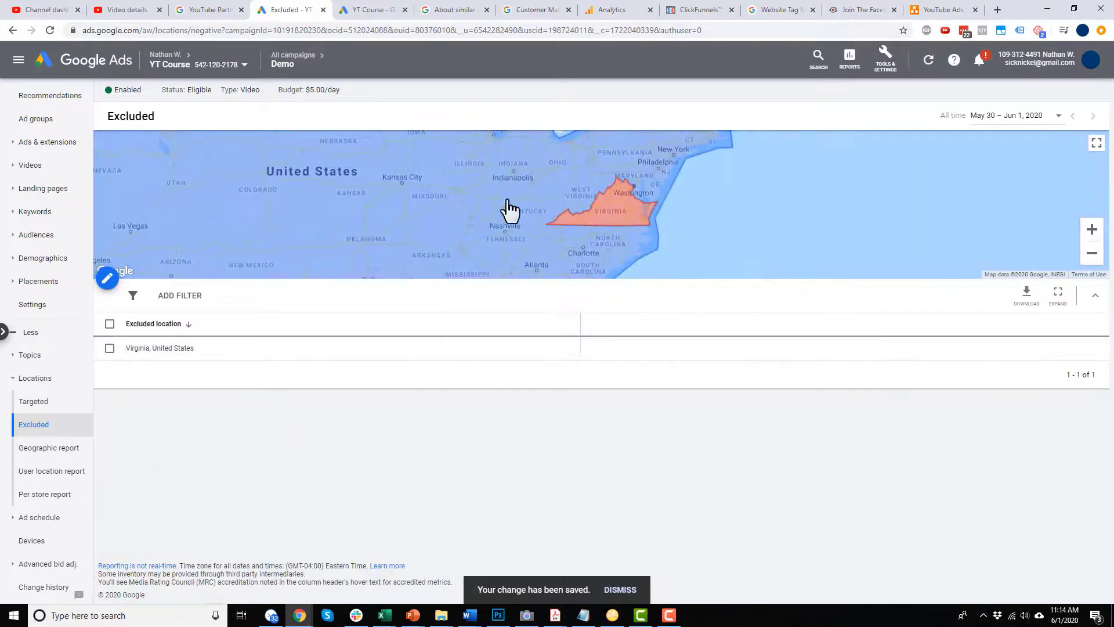
pyautogui.scroll(-2, 316, 202)
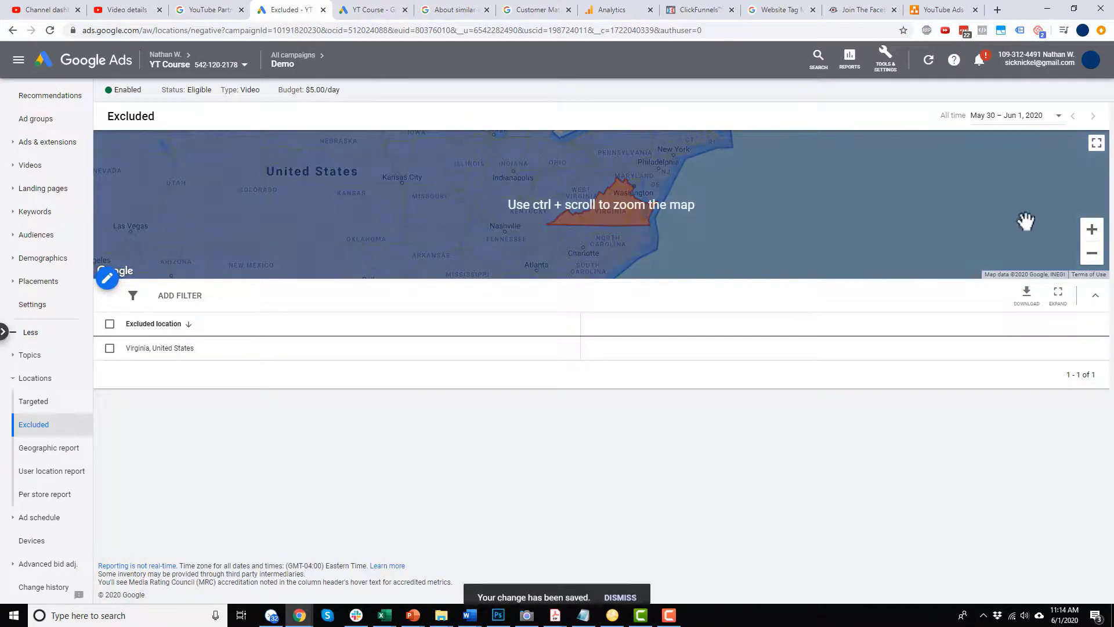
pyautogui.click(1092, 253)
pyautogui.click(1092, 254)
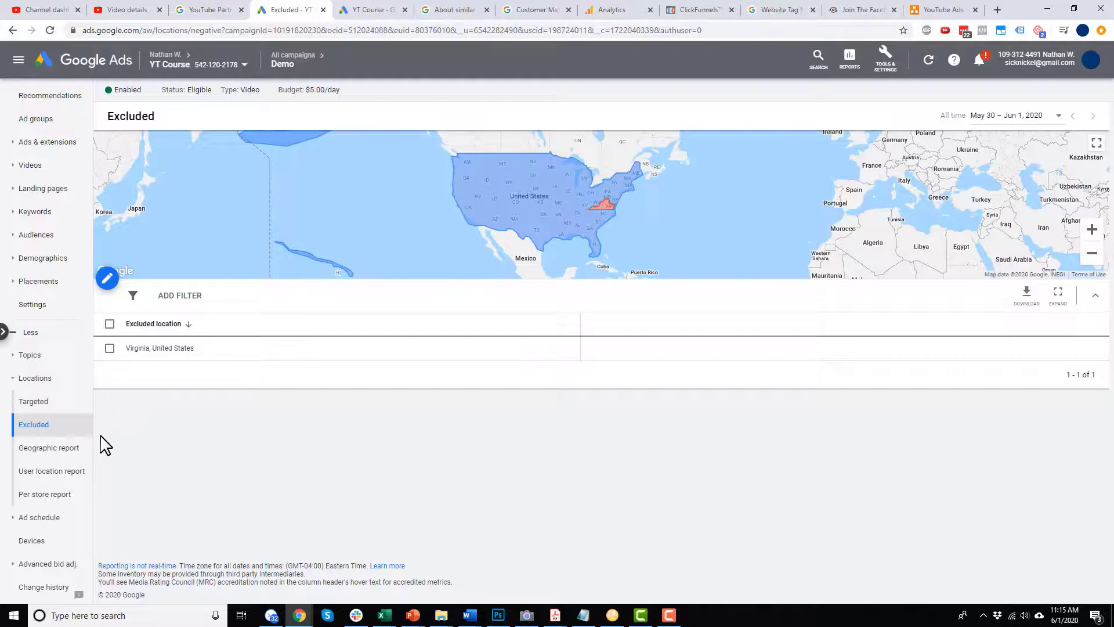
# Review the campaign's ad schedule along with its day and hour report.
pyautogui.click(46, 516)
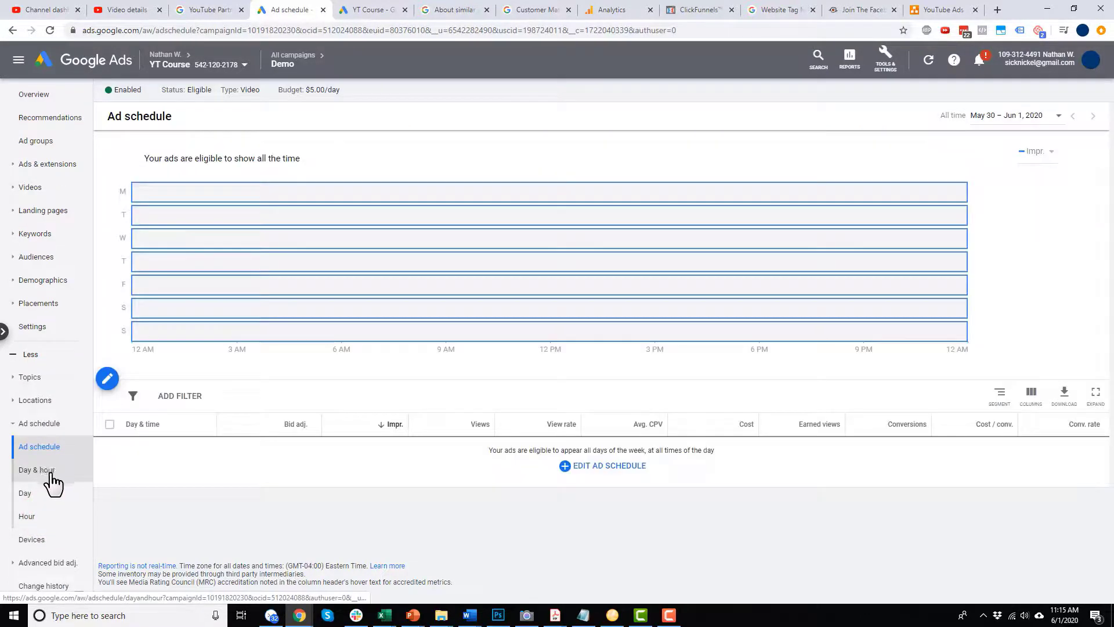
pyautogui.click(50, 471)
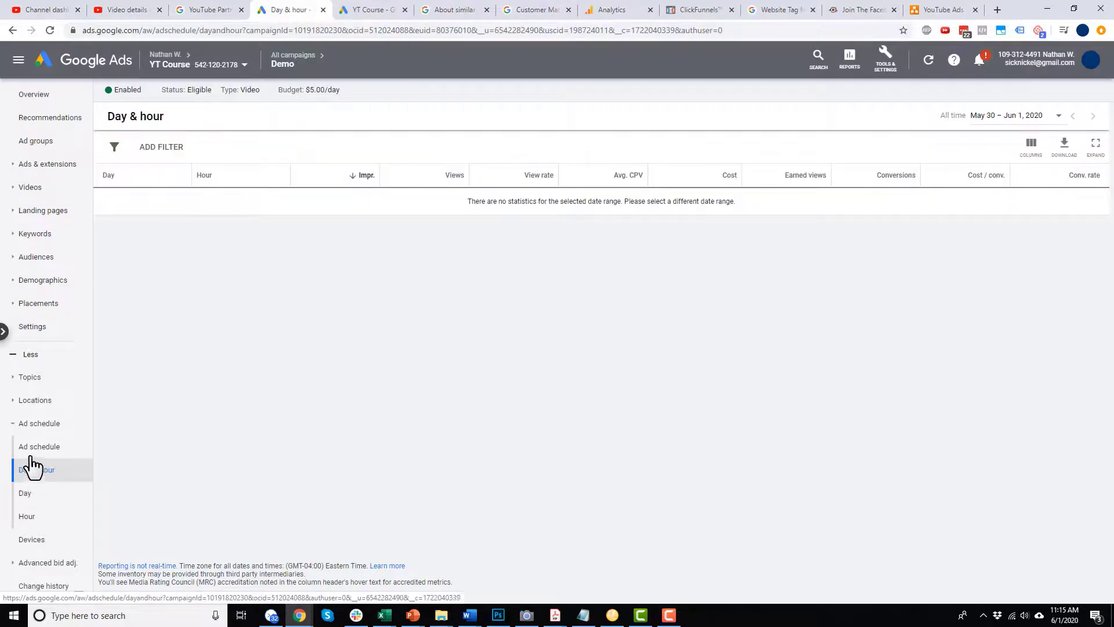
pyautogui.click(39, 446)
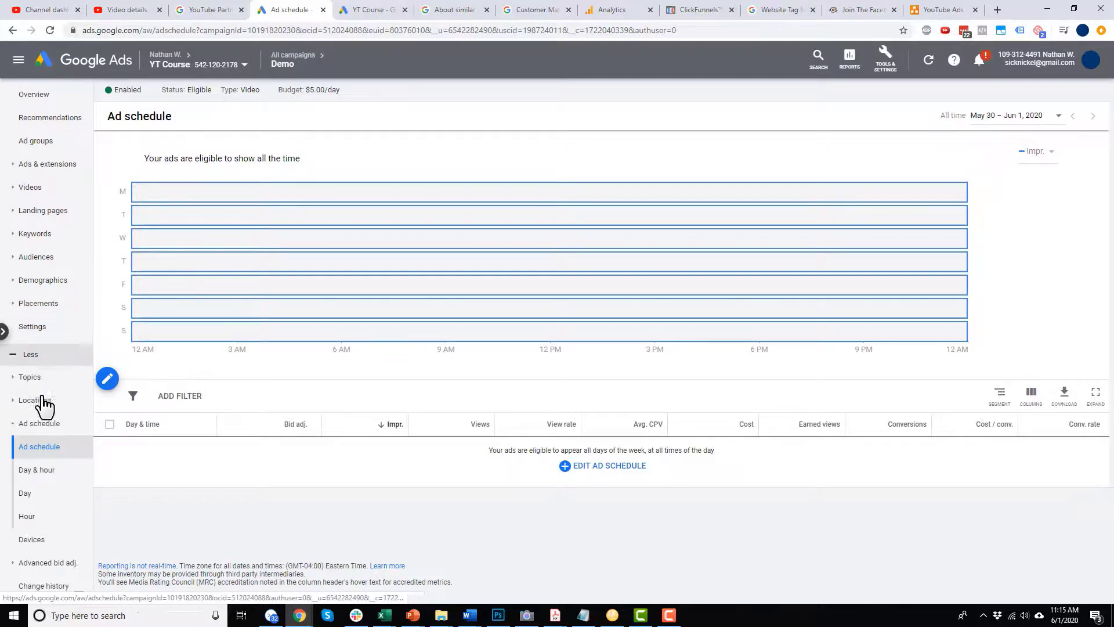
# Open the settings of the campaign's ad group and expand its bidding with the top content bid adjustment.
pyautogui.click(51, 142)
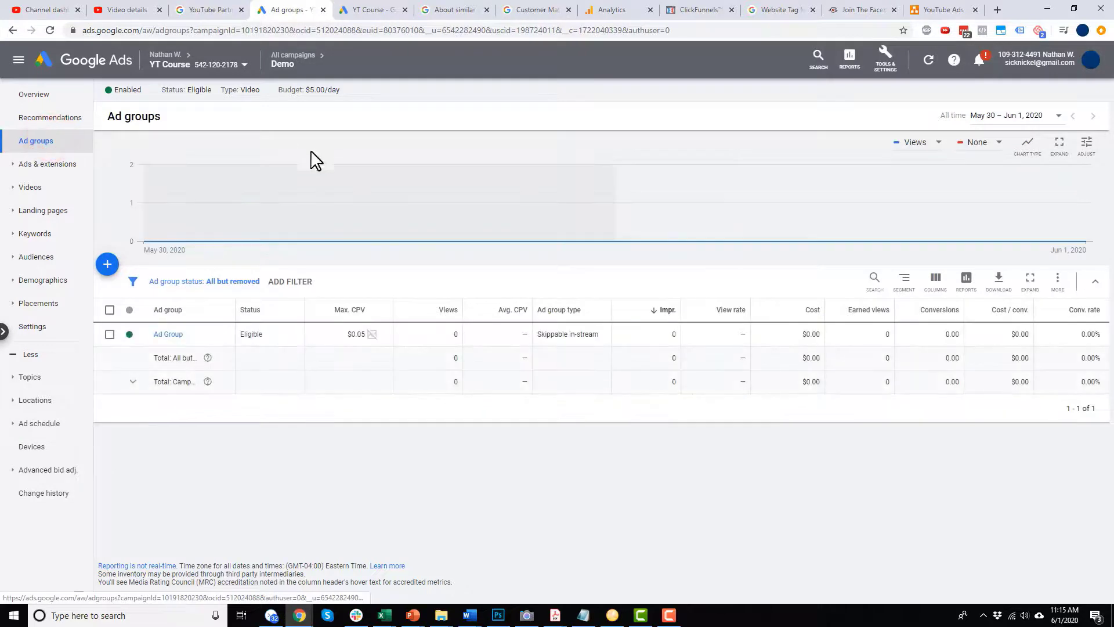
pyautogui.click(167, 334)
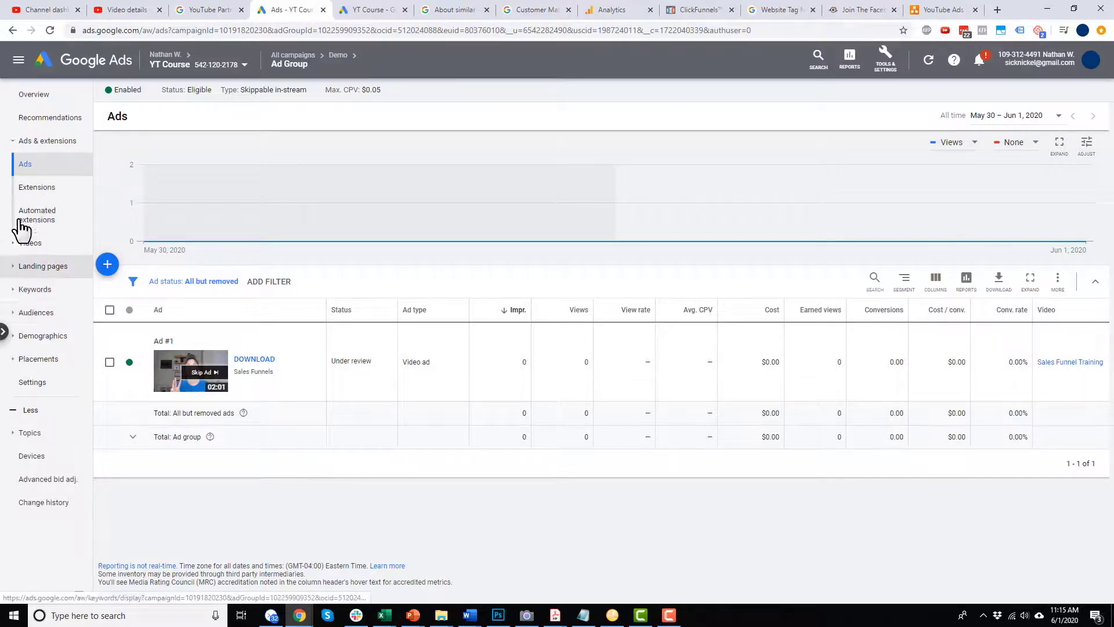
pyautogui.click(41, 384)
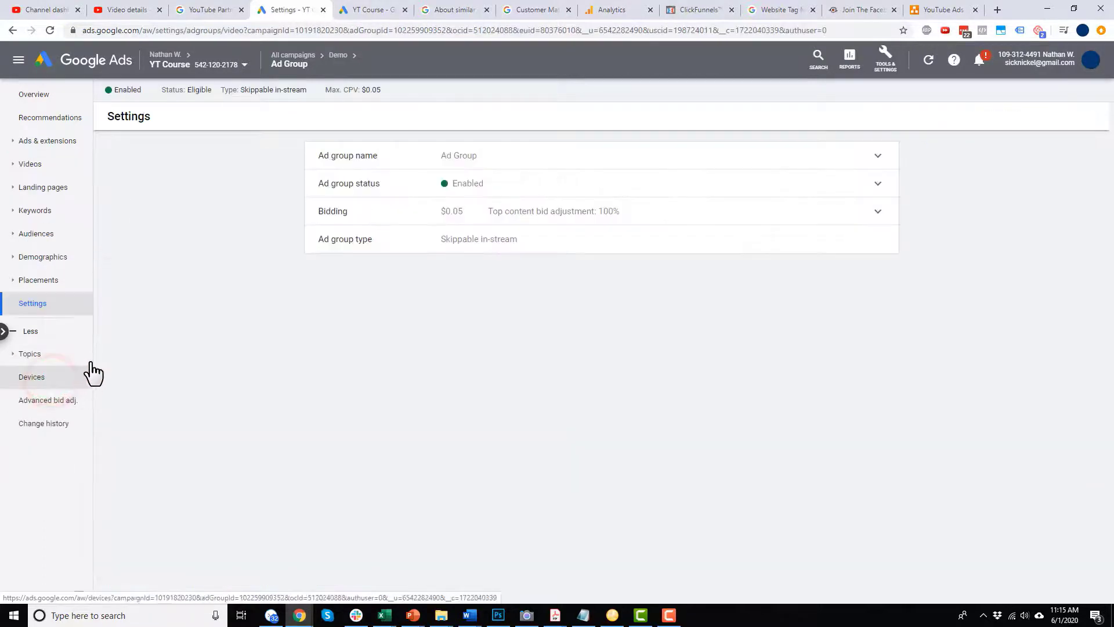
pyautogui.click(473, 217)
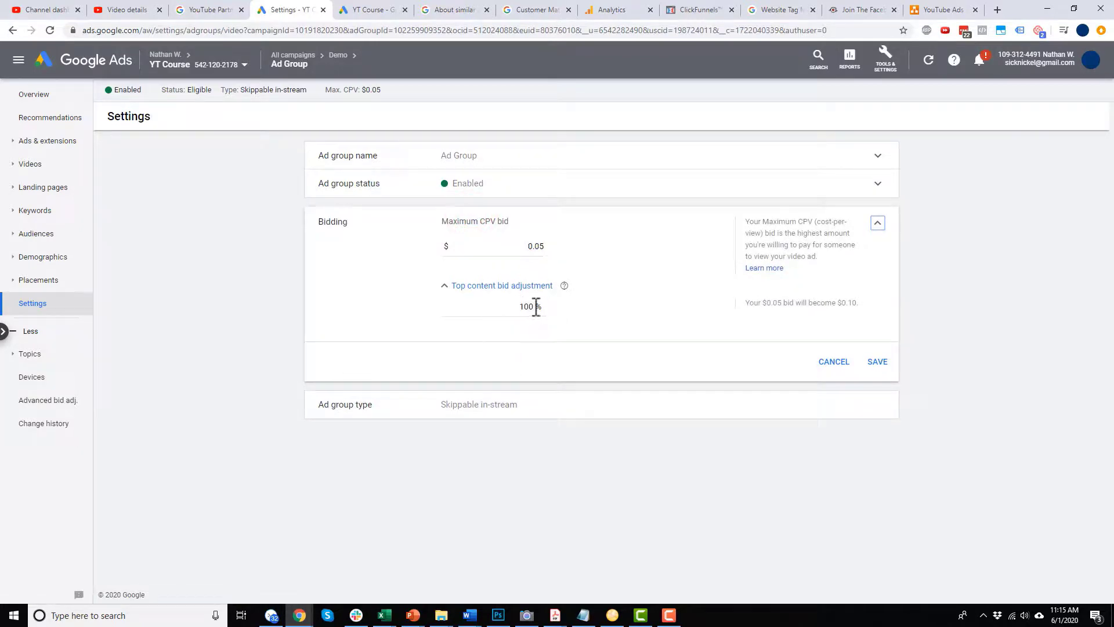
# Close the ad group's bidding settings, then review the Demo campaign's display/video keywords and the status options for the sales funnel keyword.
pyautogui.click(879, 223)
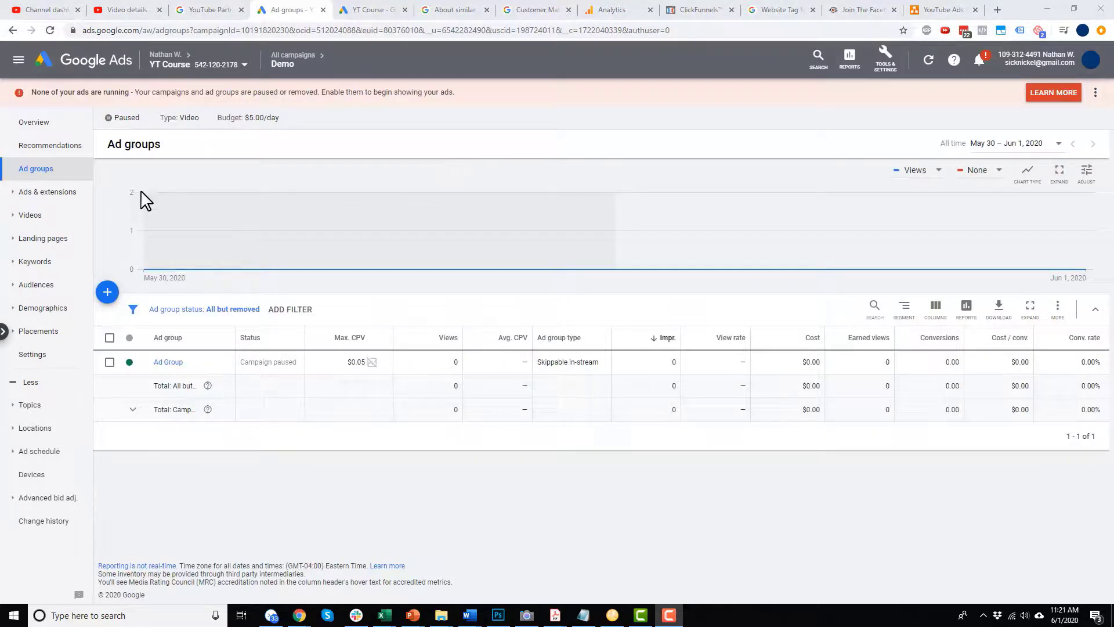
pyautogui.click(34, 263)
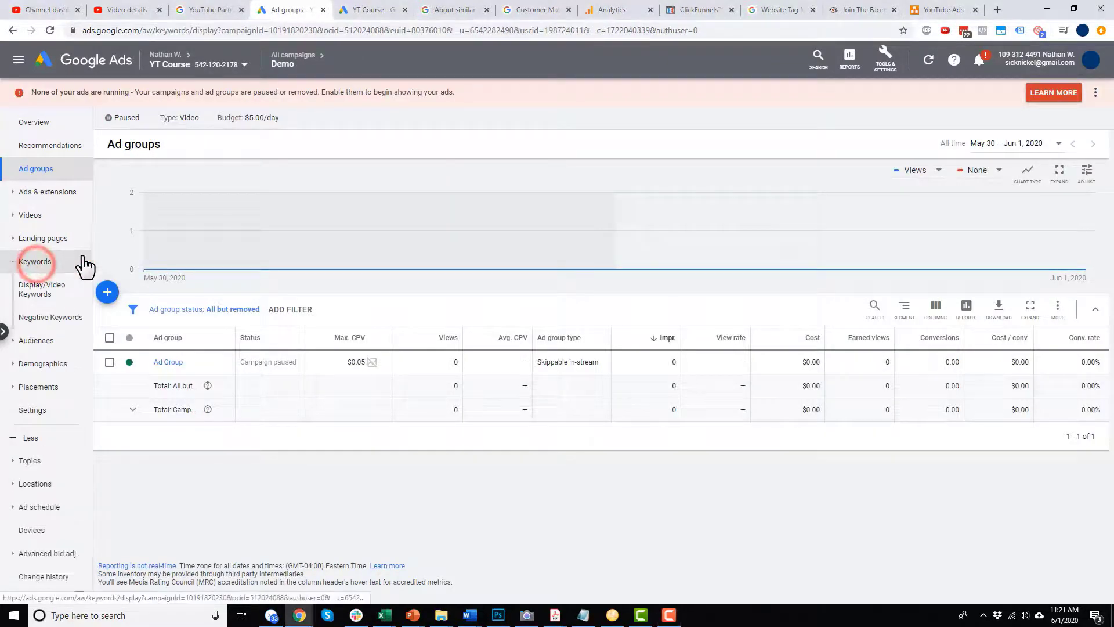
pyautogui.scroll(-2, 368, 336)
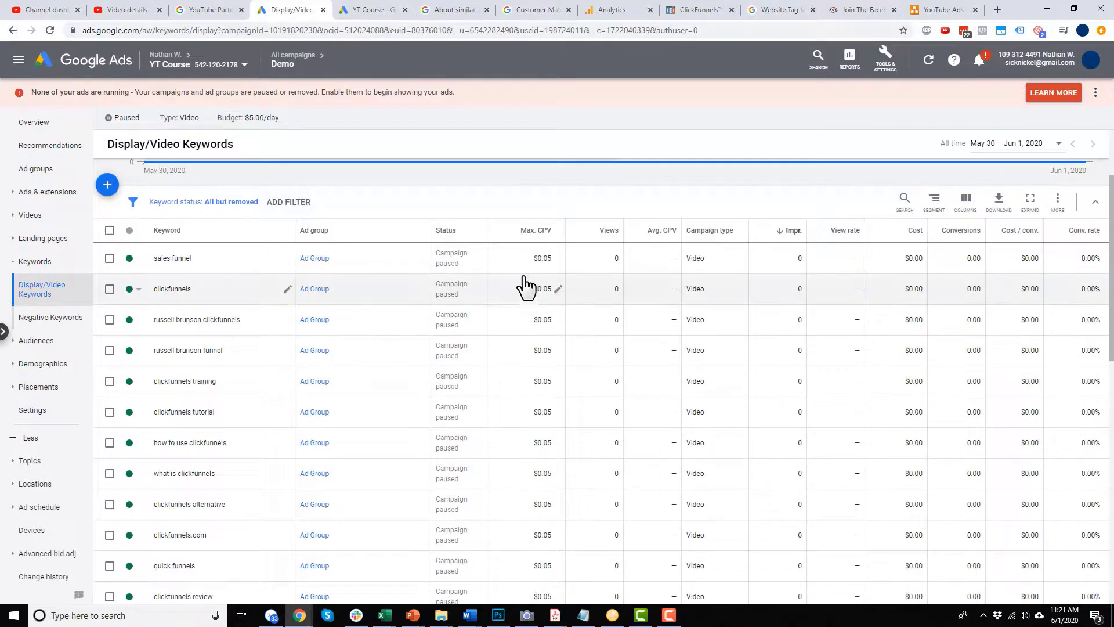
pyautogui.click(136, 259)
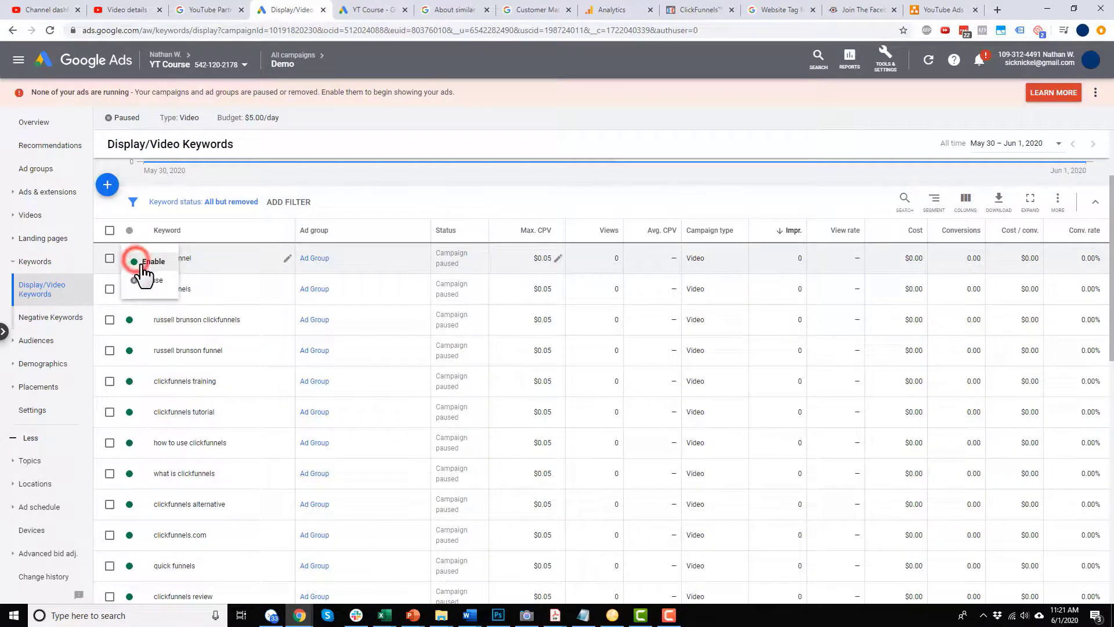
pyautogui.click(404, 208)
# Set a keyword-specific maximum CPV of $0.07 for the sales funnel keyword, save it, and look over the keyword list.
pyautogui.click(557, 259)
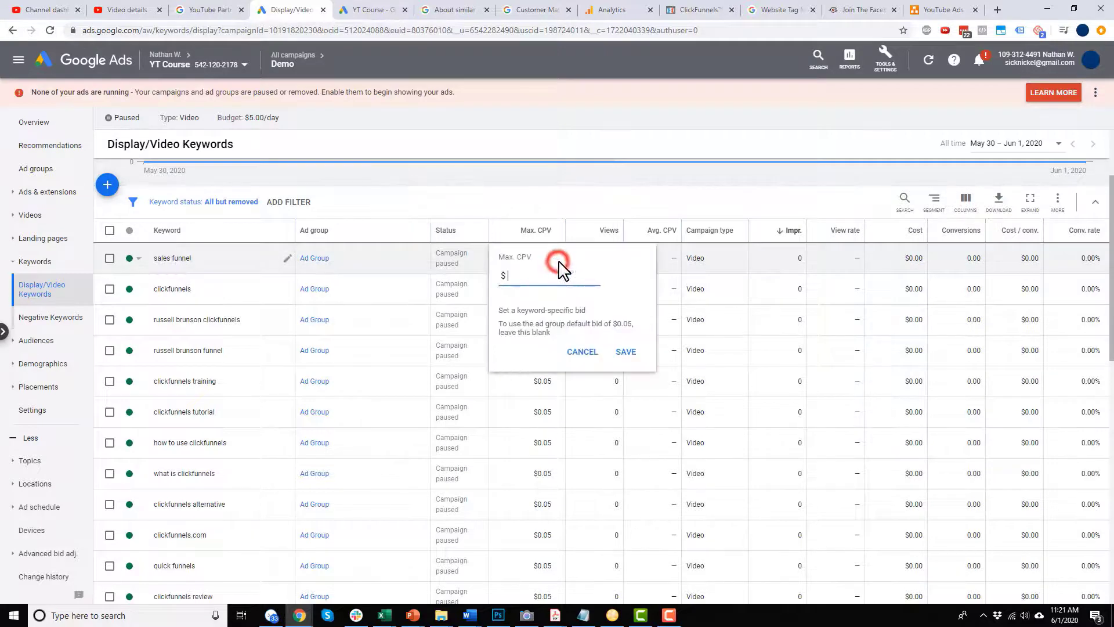
pyautogui.click(580, 352)
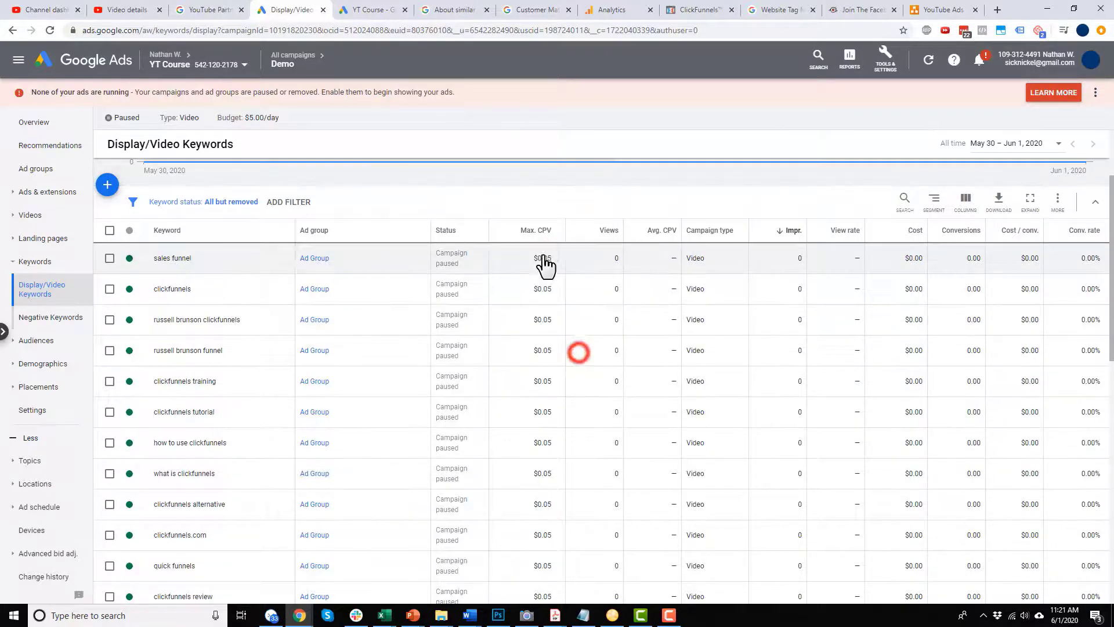
pyautogui.click(554, 260)
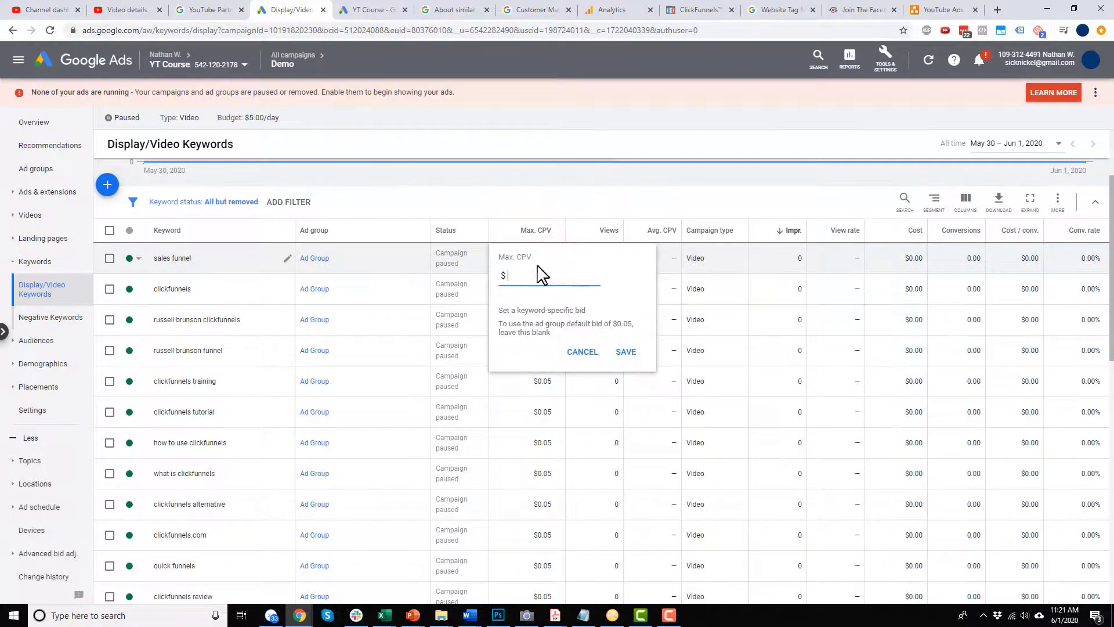
pyautogui.write('.07')
pyautogui.click(625, 352)
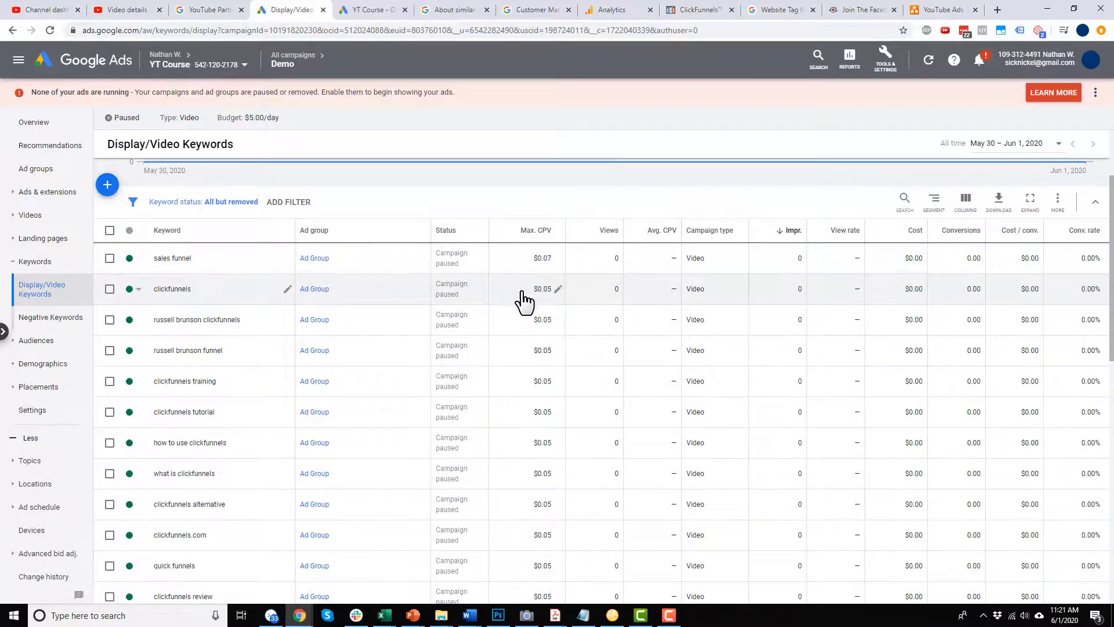
pyautogui.scroll(-3, 303, 373)
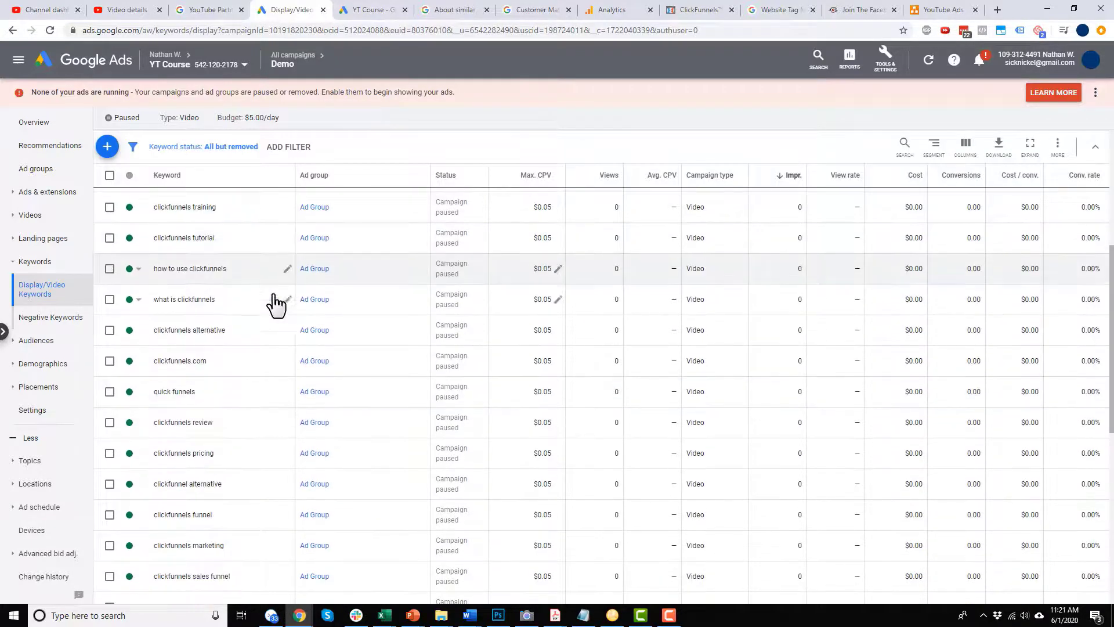
pyautogui.scroll(1, 256, 356)
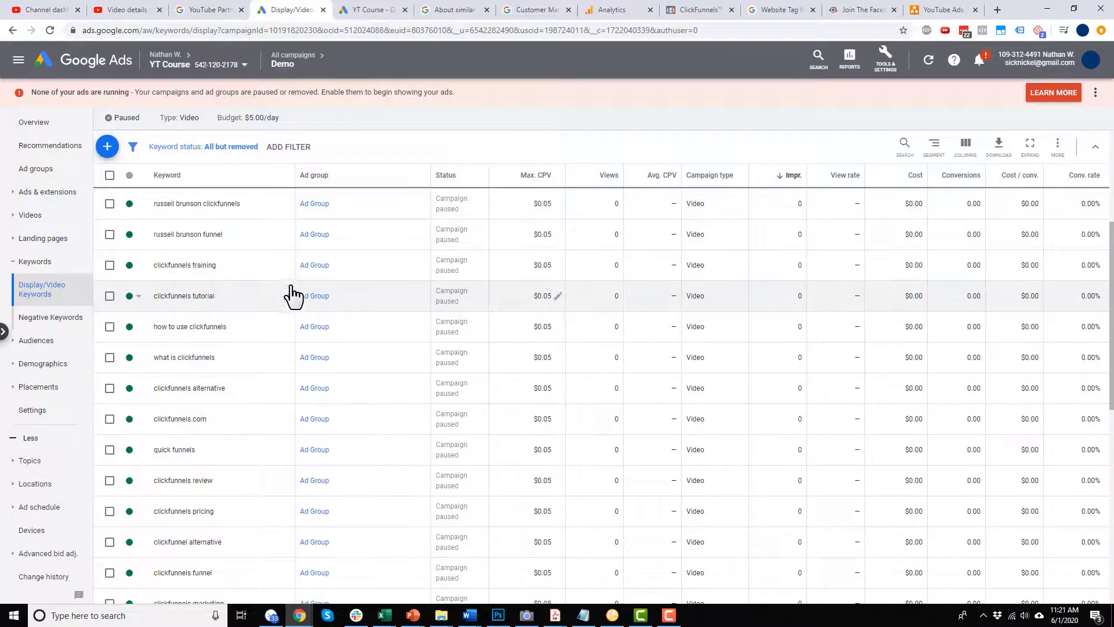
pyautogui.scroll(2, 523, 268)
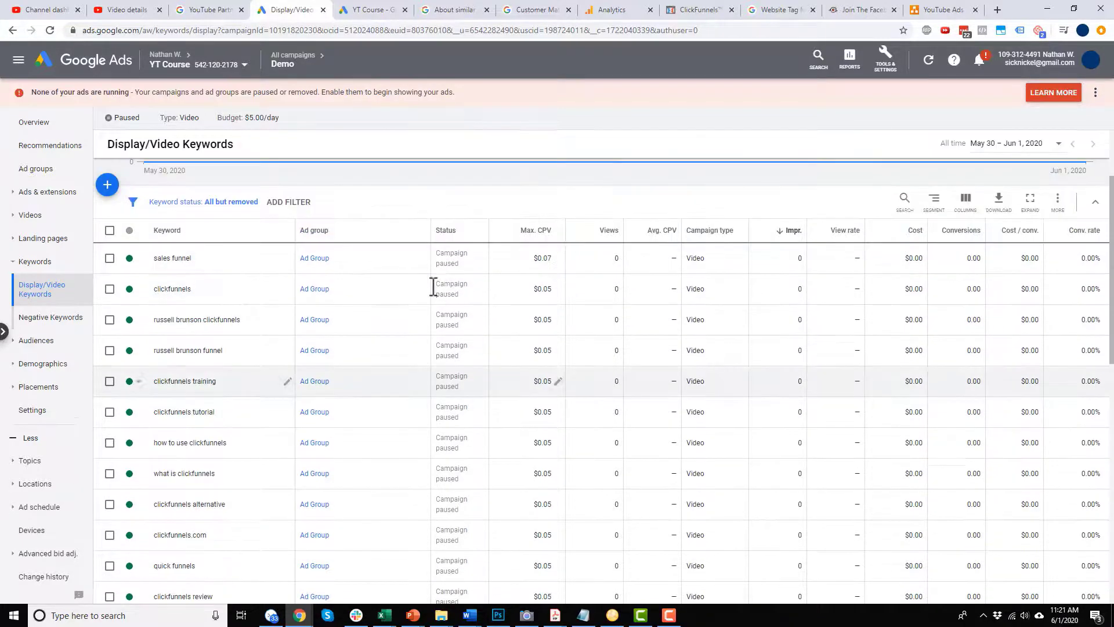
# Start adding negative keywords to the Demo campaign and enter free as the negative keyword.
pyautogui.click(64, 318)
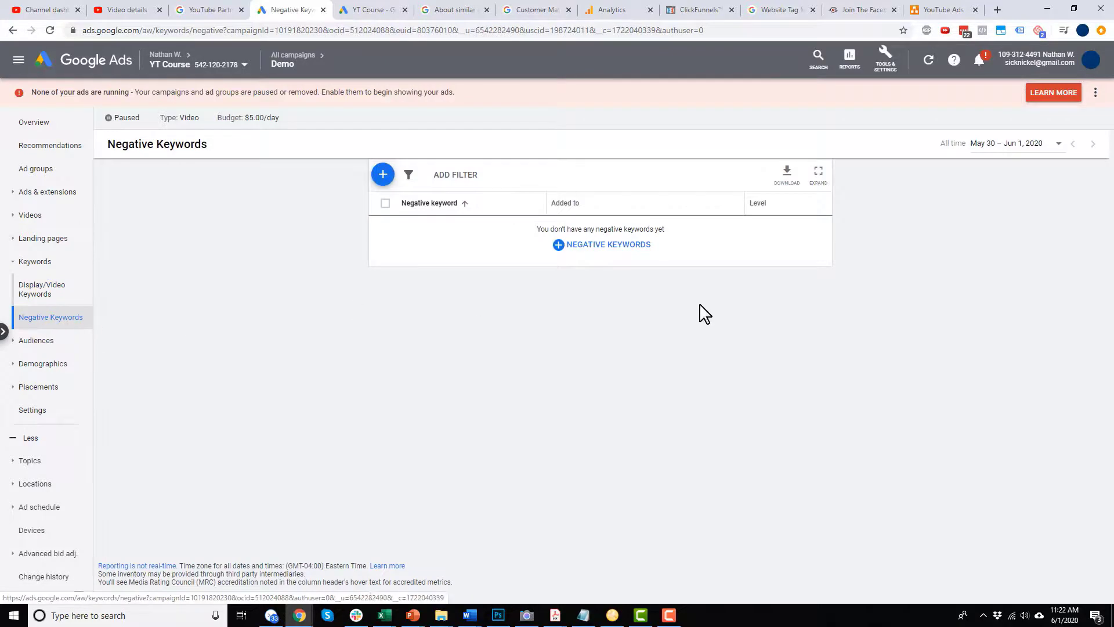
pyautogui.click(608, 253)
pyautogui.click(228, 335)
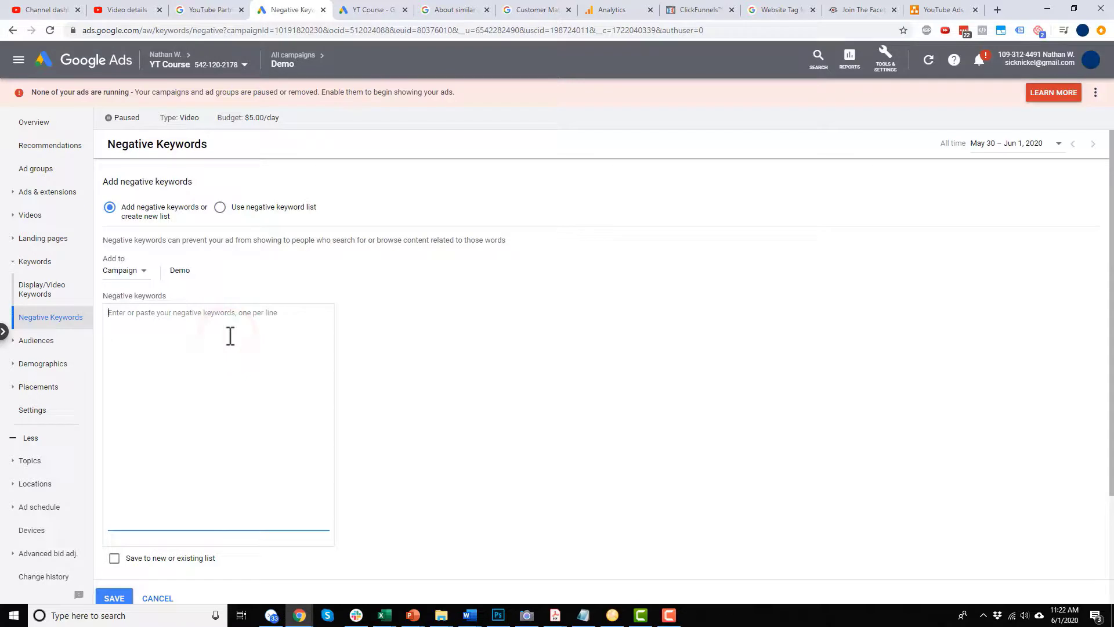
pyautogui.write('free')
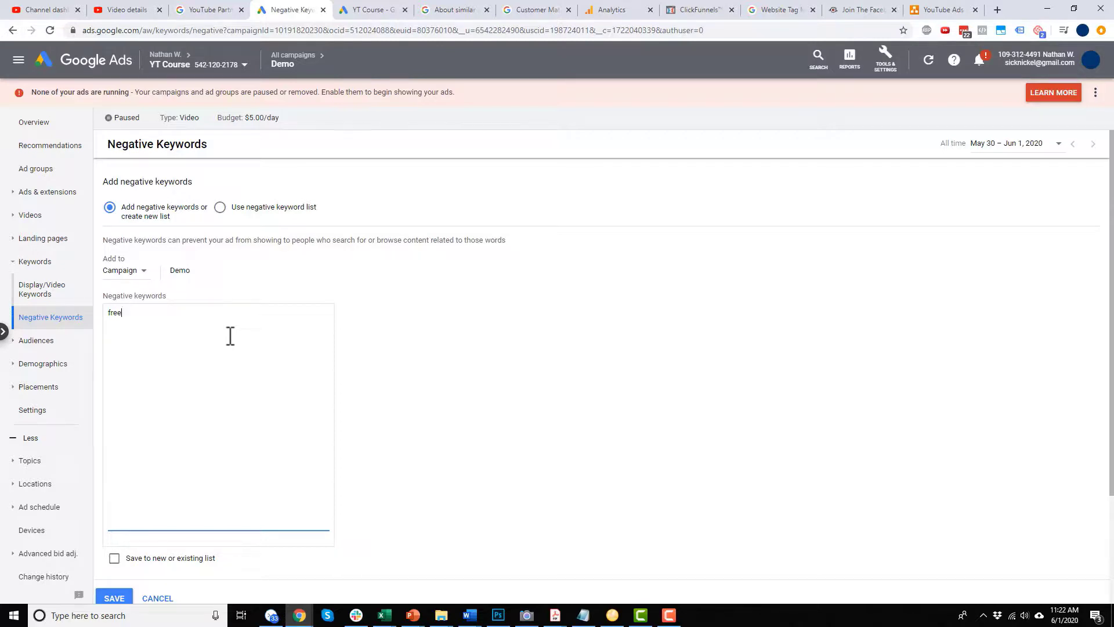
pyautogui.click(157, 317)
# Apply the negative keyword at ad group level to Ad Group in the Demo campaign and save it.
pyautogui.click(141, 277)
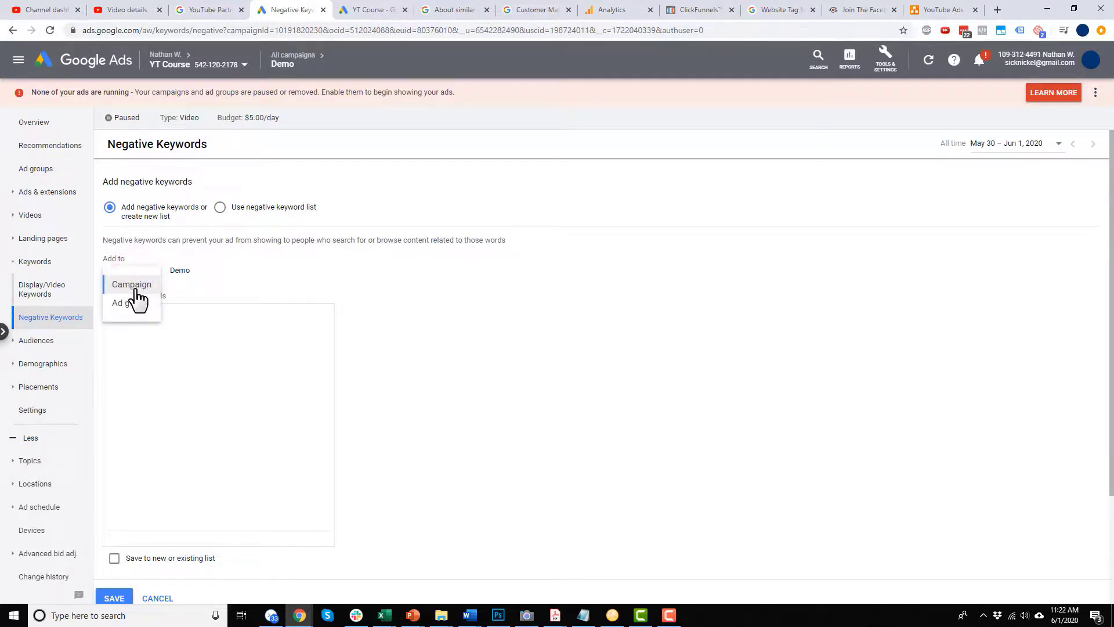
pyautogui.click(137, 303)
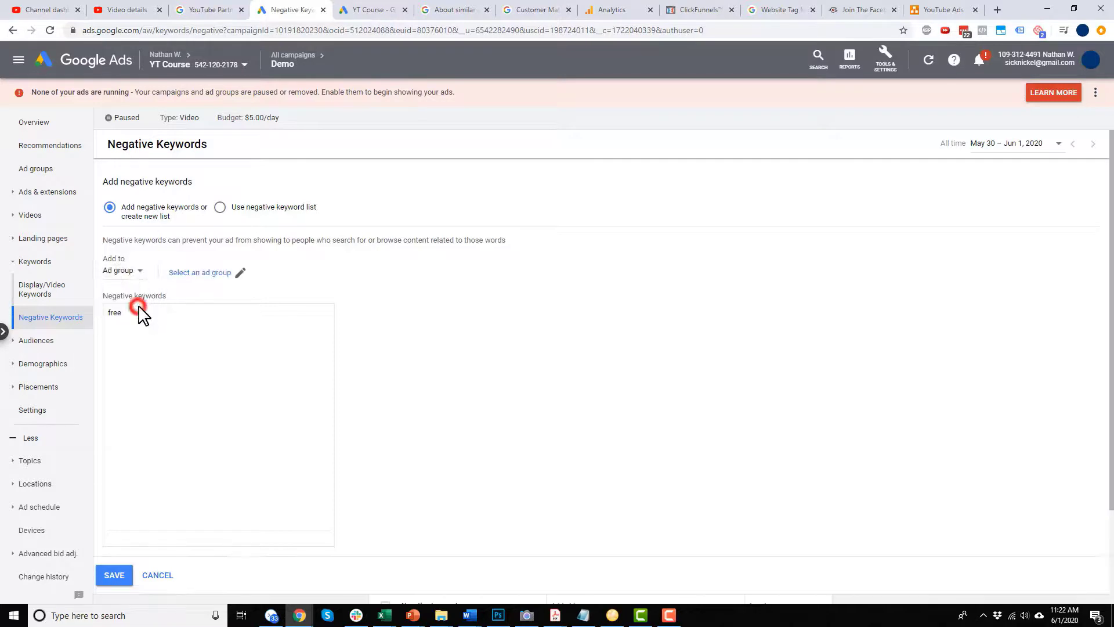
pyautogui.click(138, 272)
pyautogui.click(137, 304)
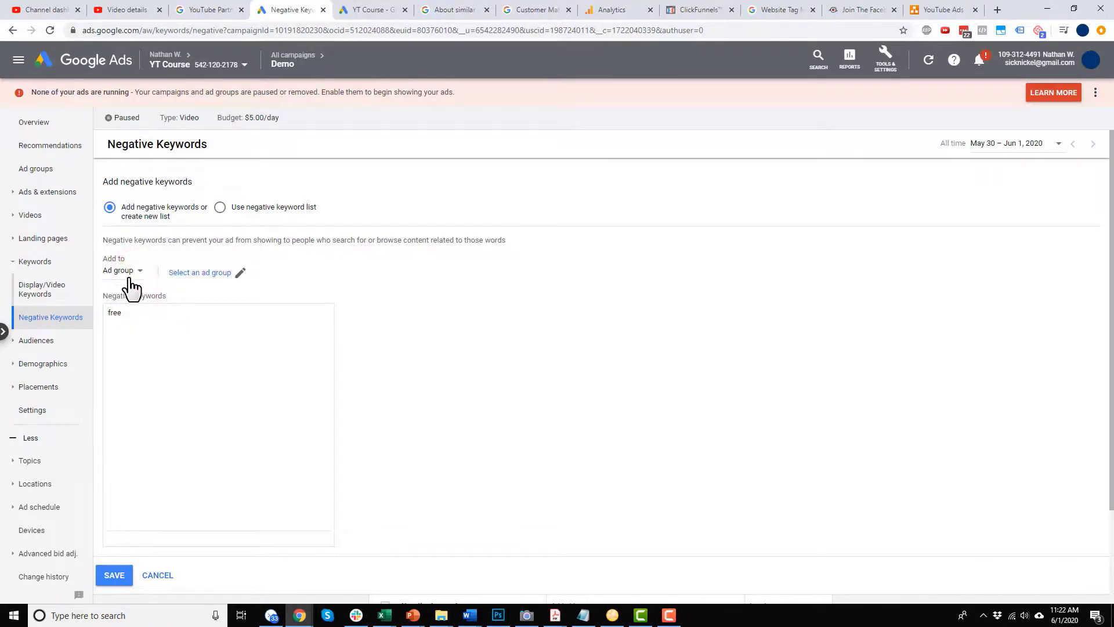
pyautogui.scroll(-1, 140, 348)
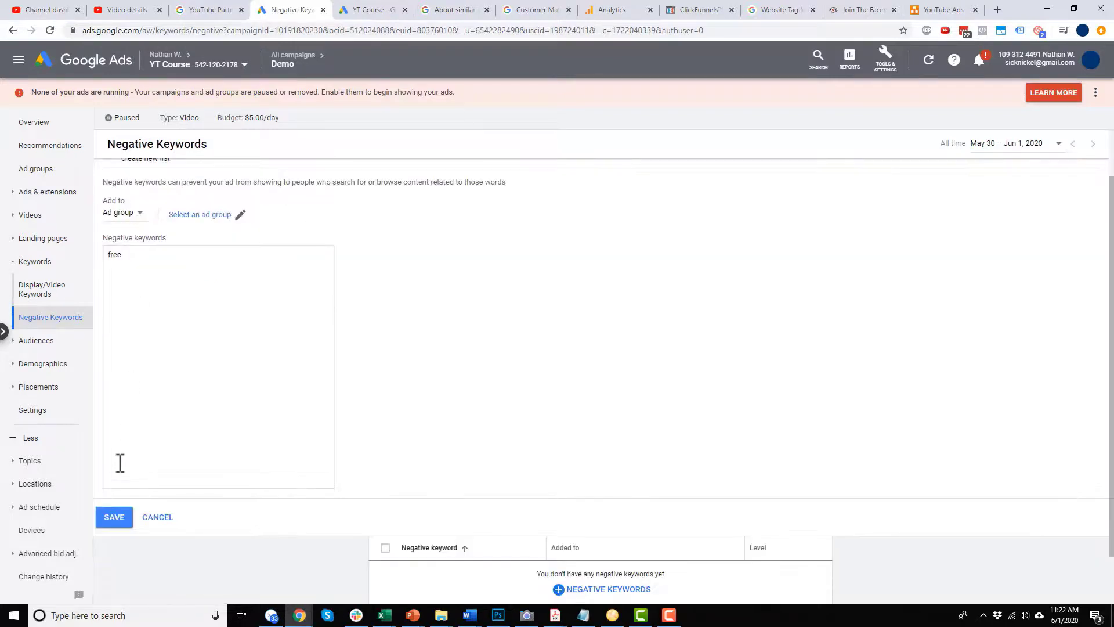
pyautogui.click(122, 517)
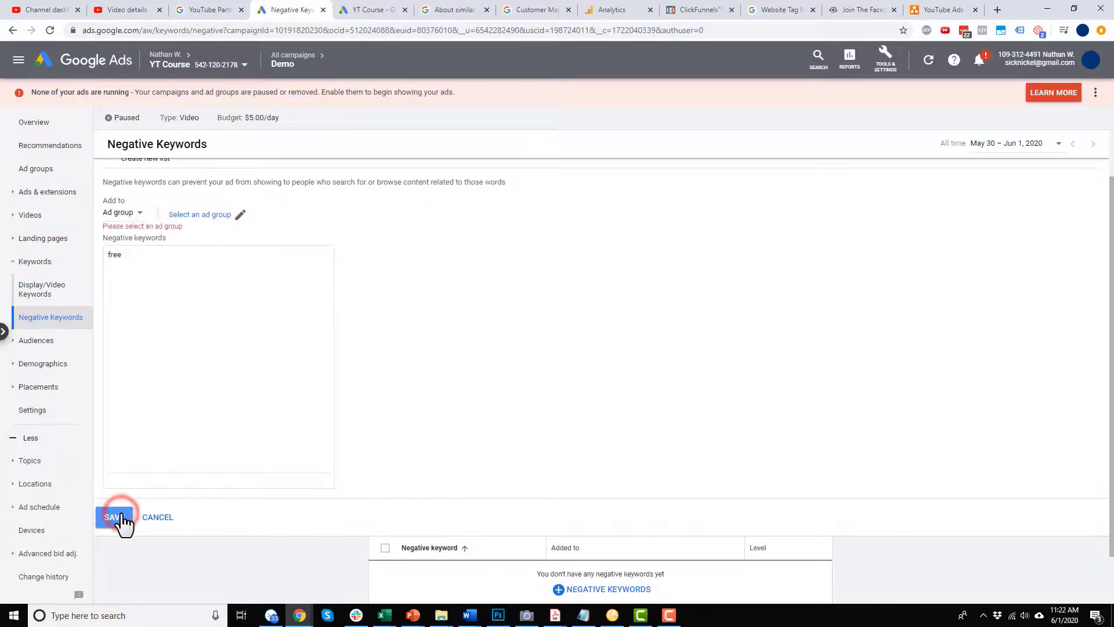
pyautogui.click(241, 216)
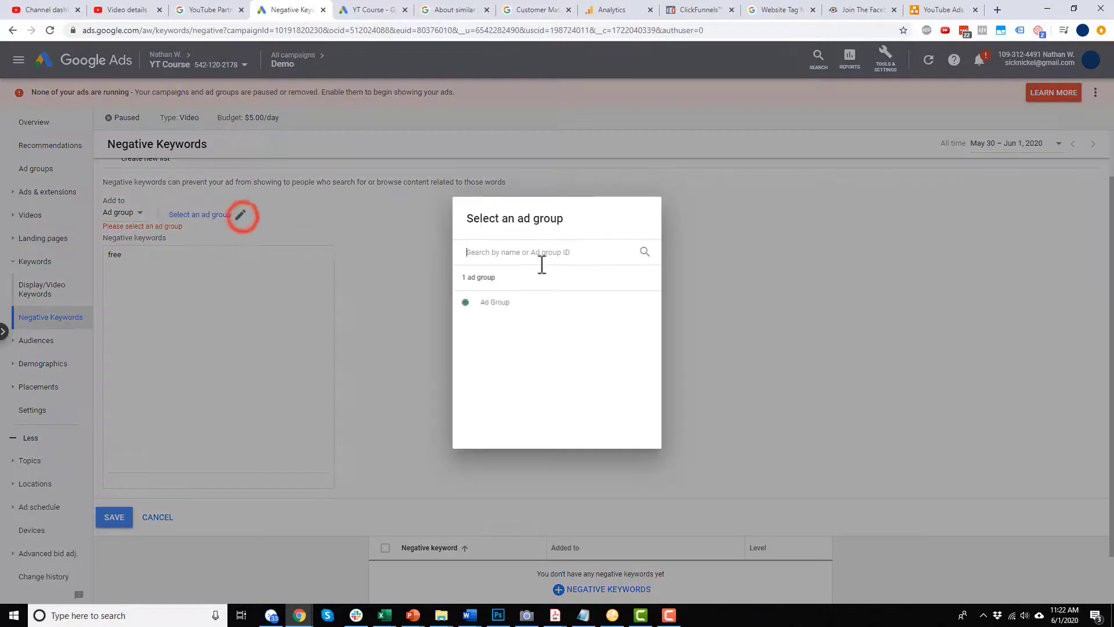
pyautogui.click(478, 301)
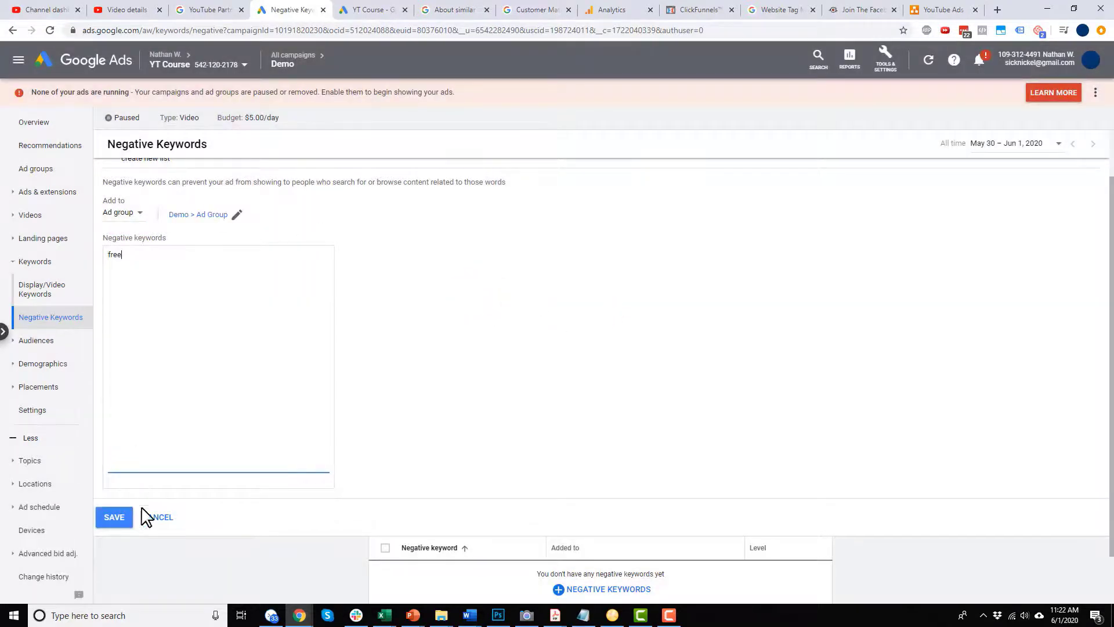
pyautogui.click(115, 518)
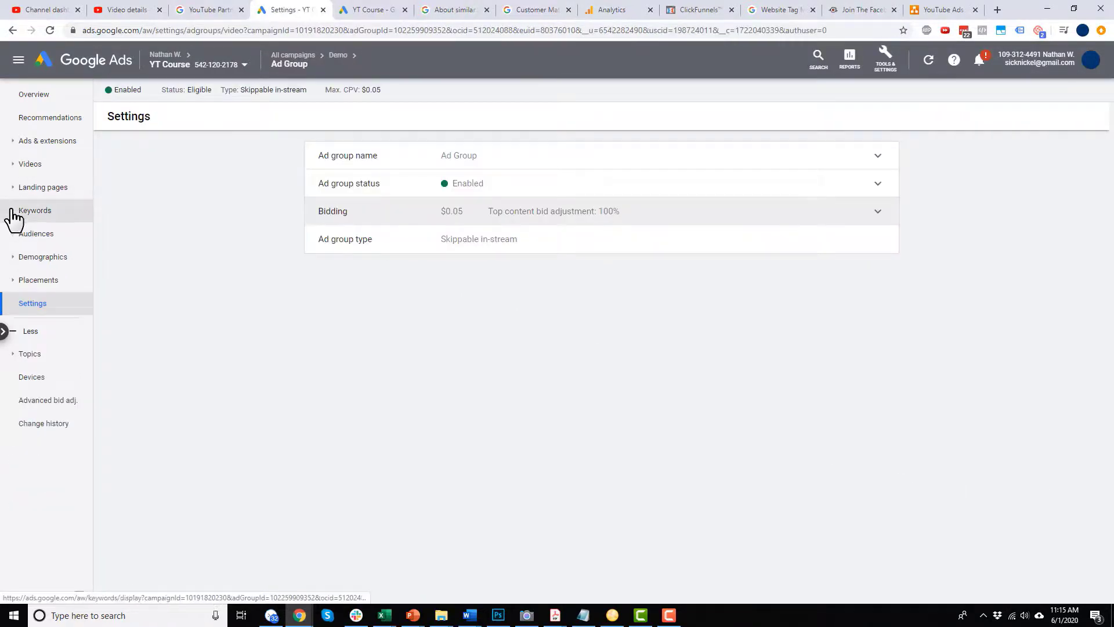
# Check the ad group's audiences, then start a new audience exclusion that applies at ad group level.
pyautogui.click(13, 234)
pyautogui.click(39, 257)
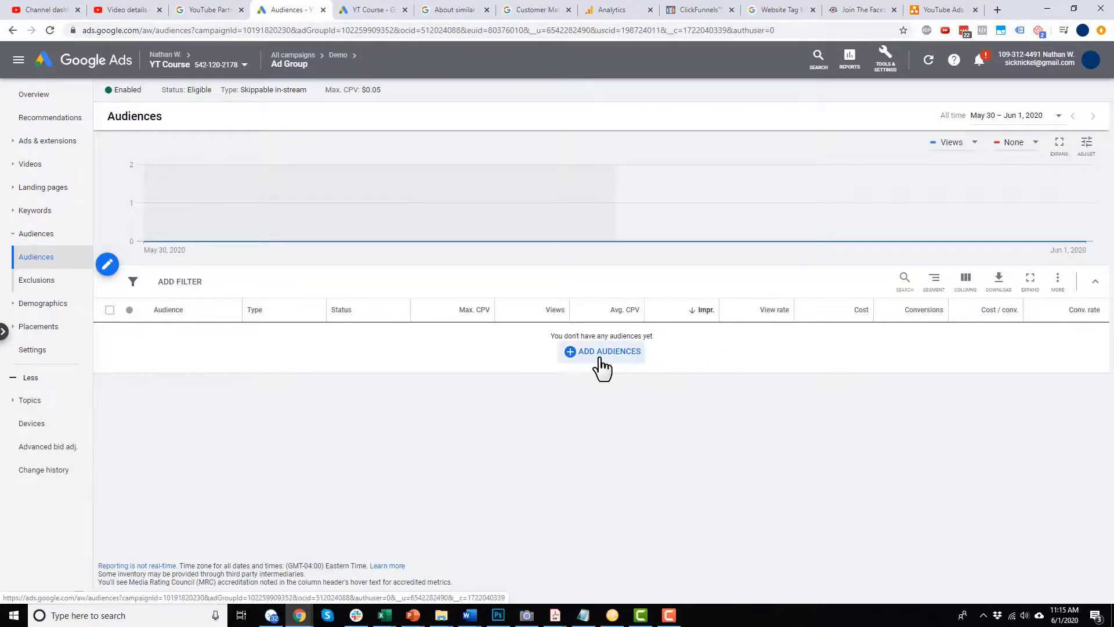
pyautogui.click(55, 280)
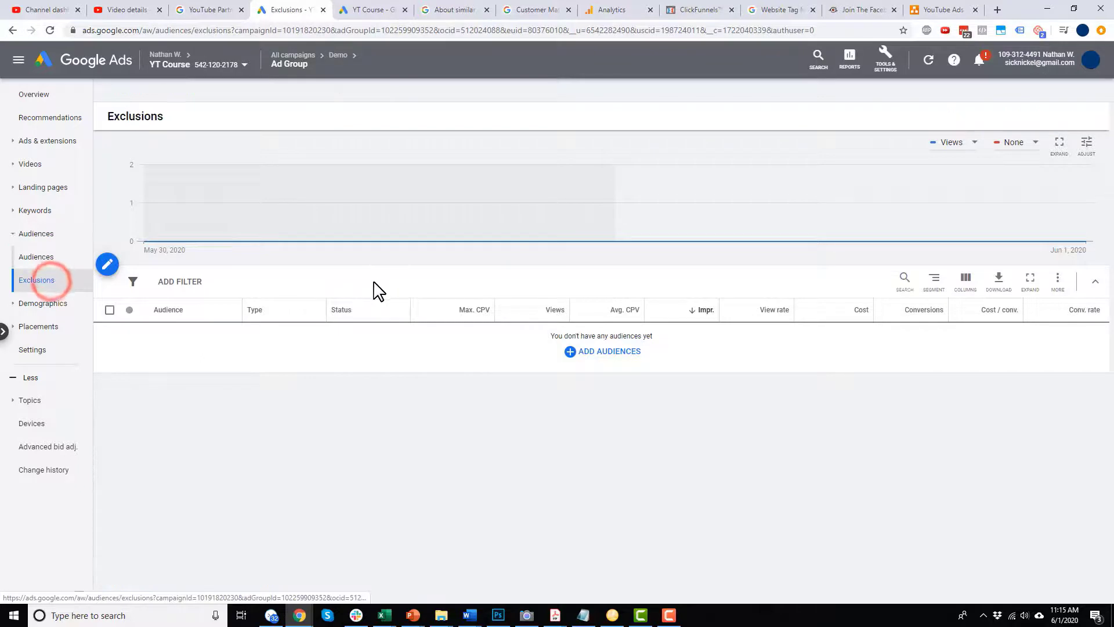
pyautogui.click(598, 226)
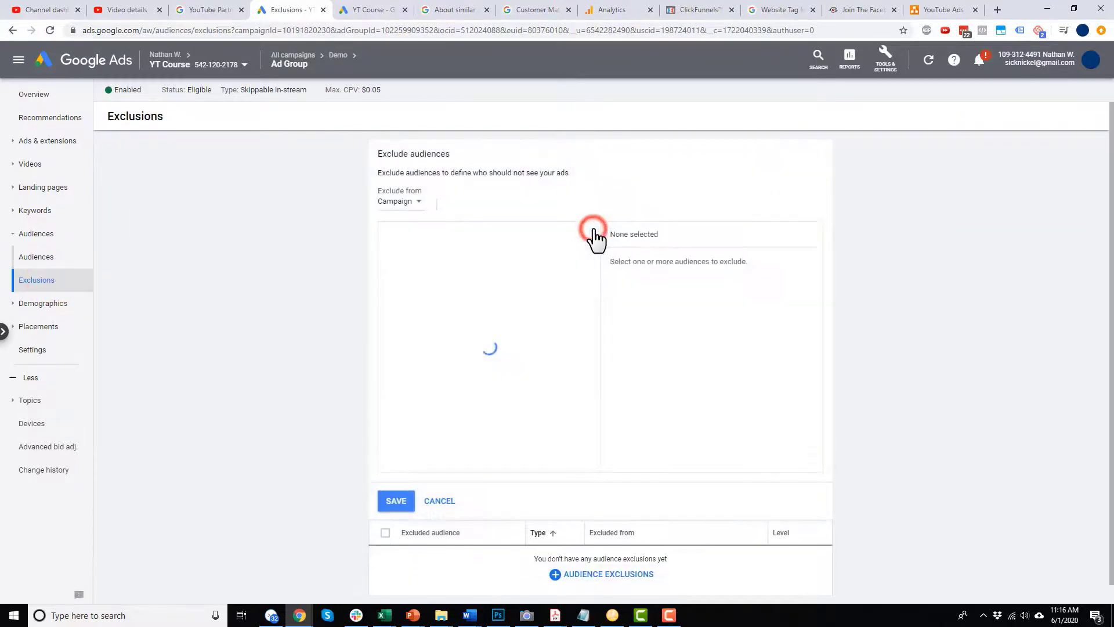
pyautogui.click(419, 208)
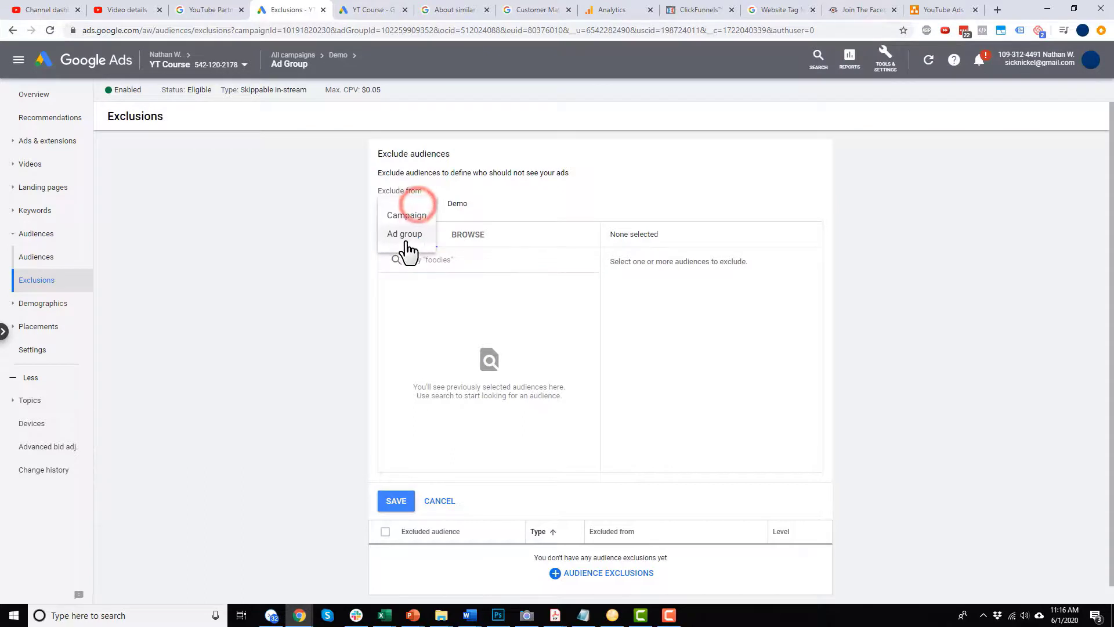
pyautogui.click(408, 234)
# Exclude the website visitors audience Visited SF Book Sales Page from the ad group and save the exclusion.
pyautogui.click(481, 236)
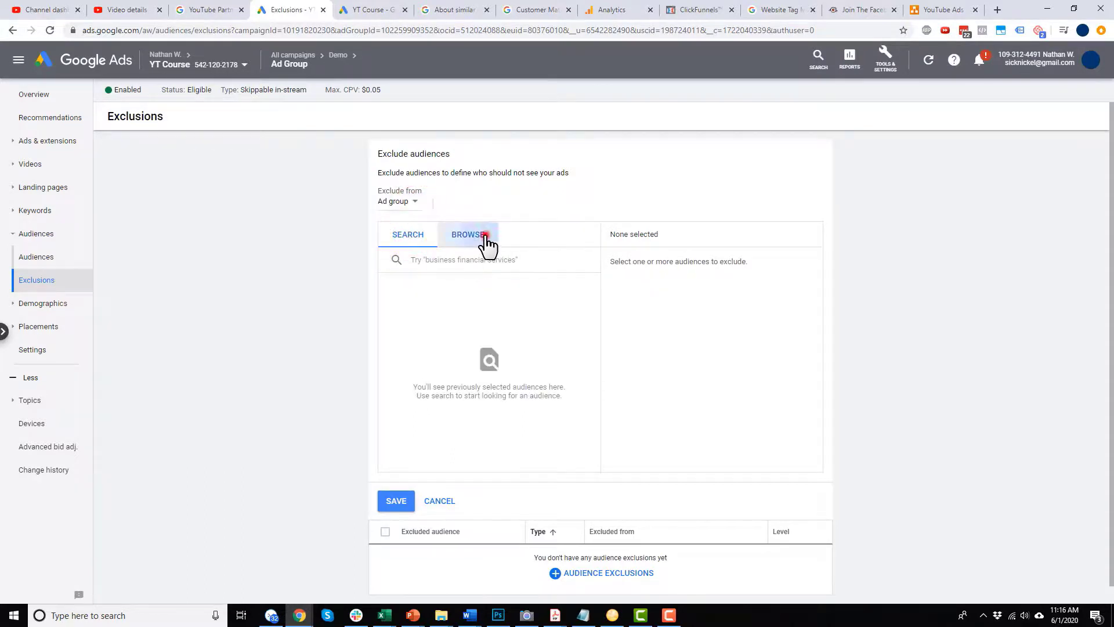
pyautogui.click(546, 382)
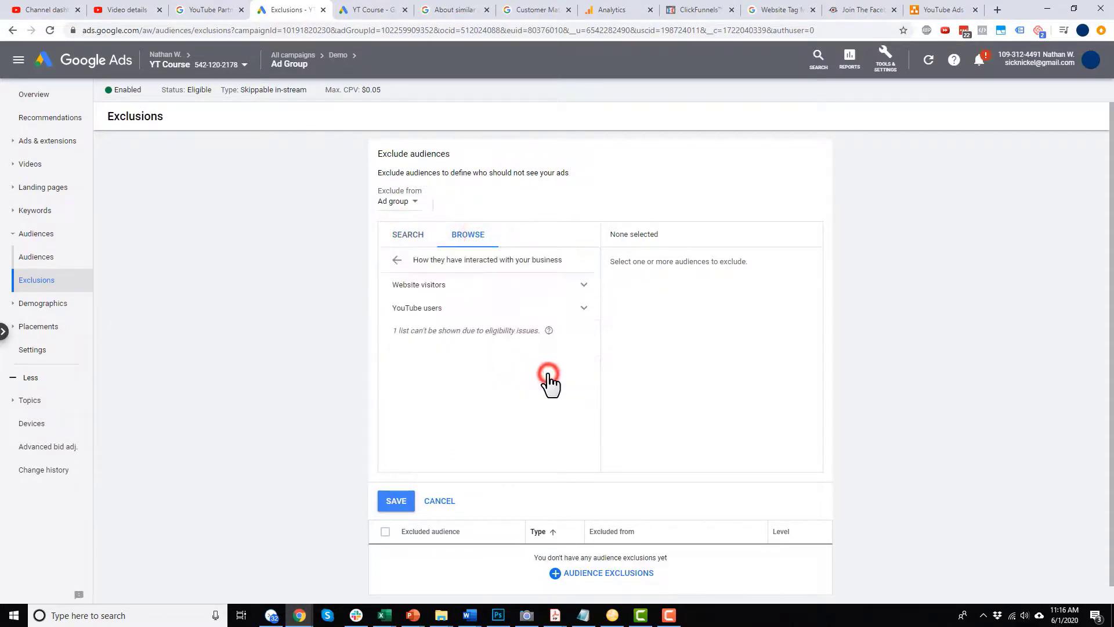
pyautogui.click(526, 287)
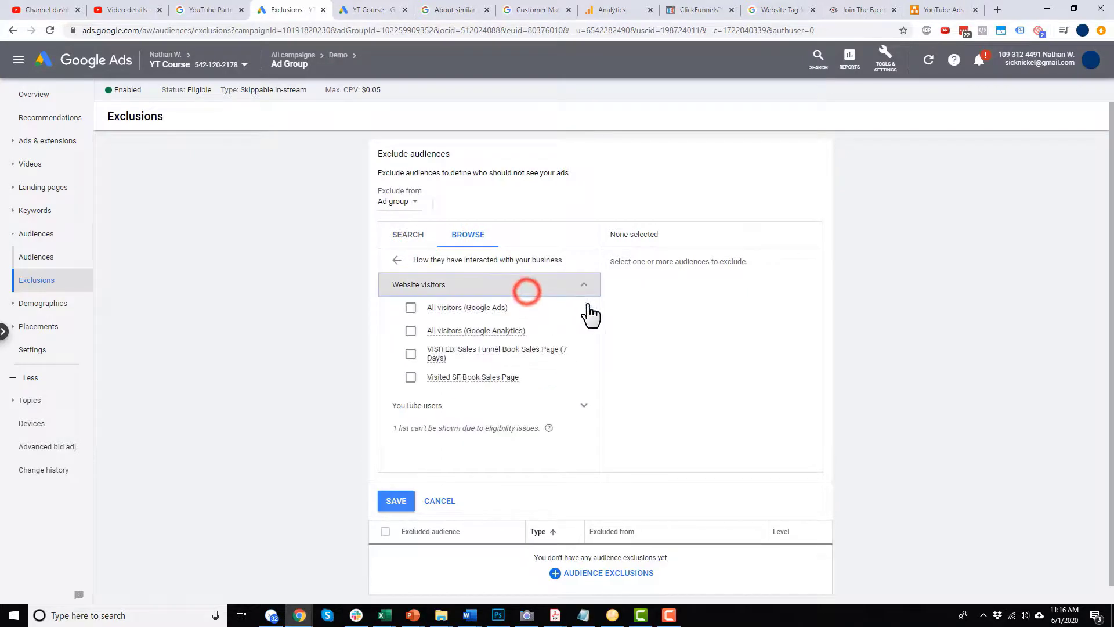
pyautogui.click(410, 377)
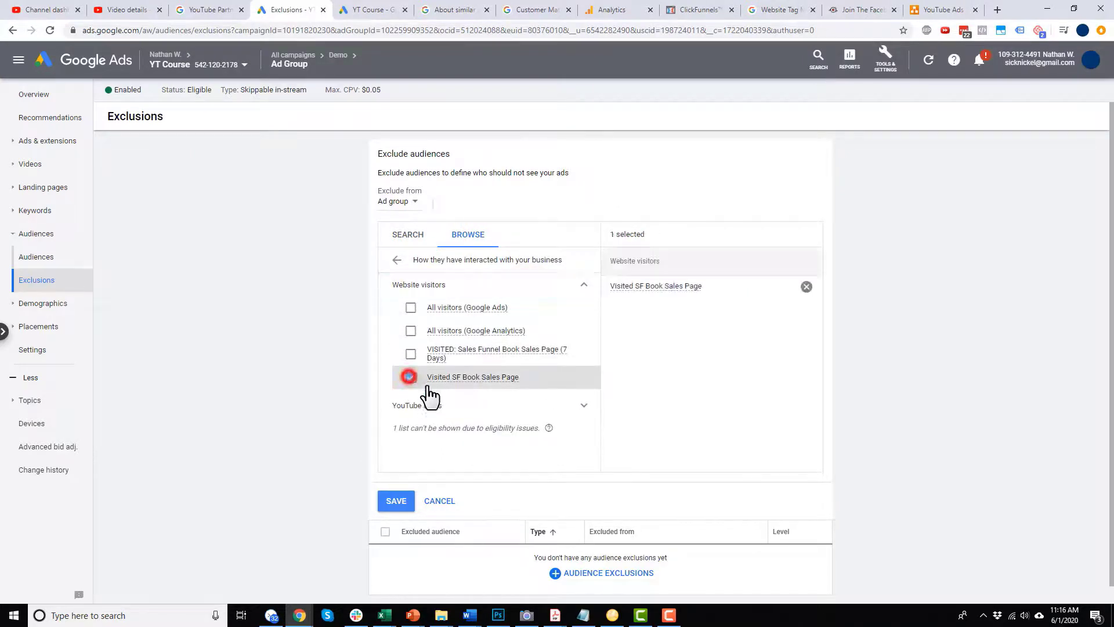
pyautogui.click(397, 501)
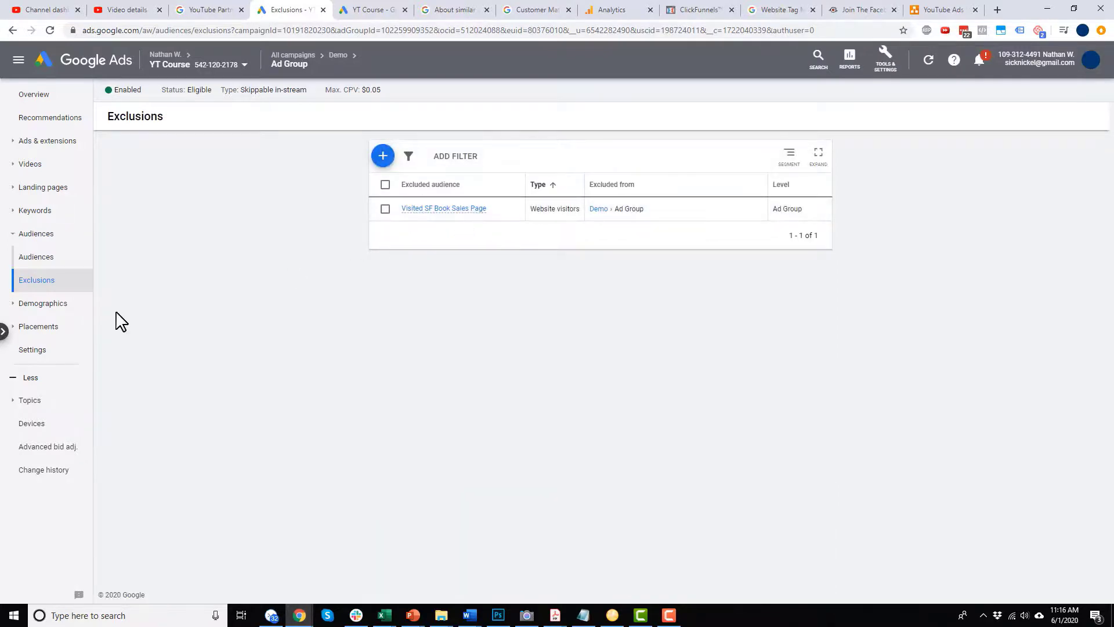
# Review the ad group's age and gender demographics, including the status options for the Female segment.
pyautogui.click(32, 303)
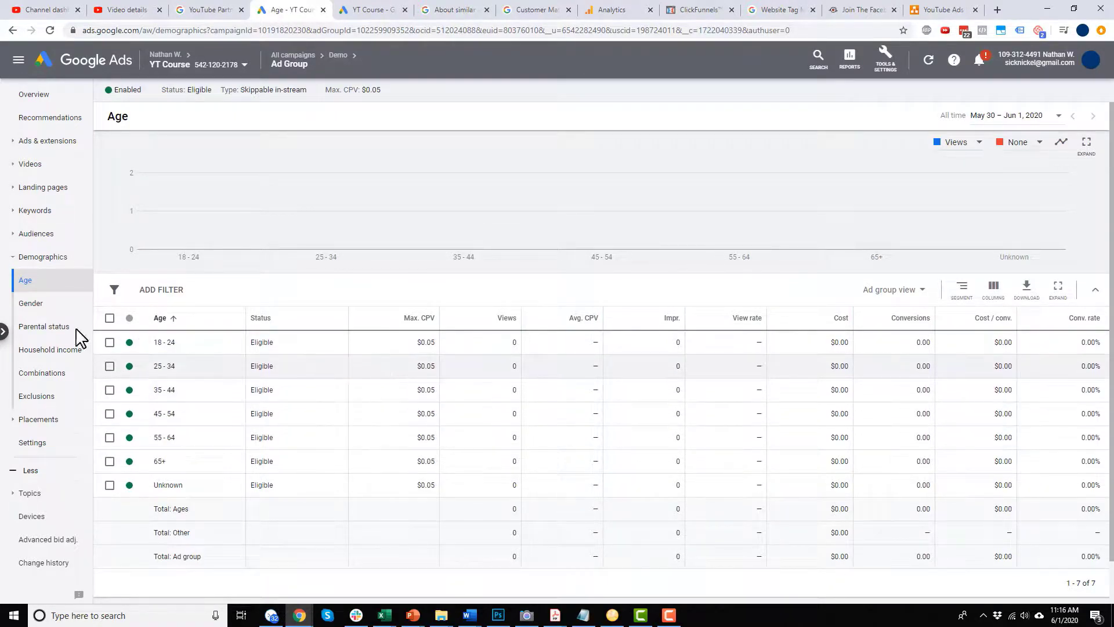
pyautogui.click(47, 301)
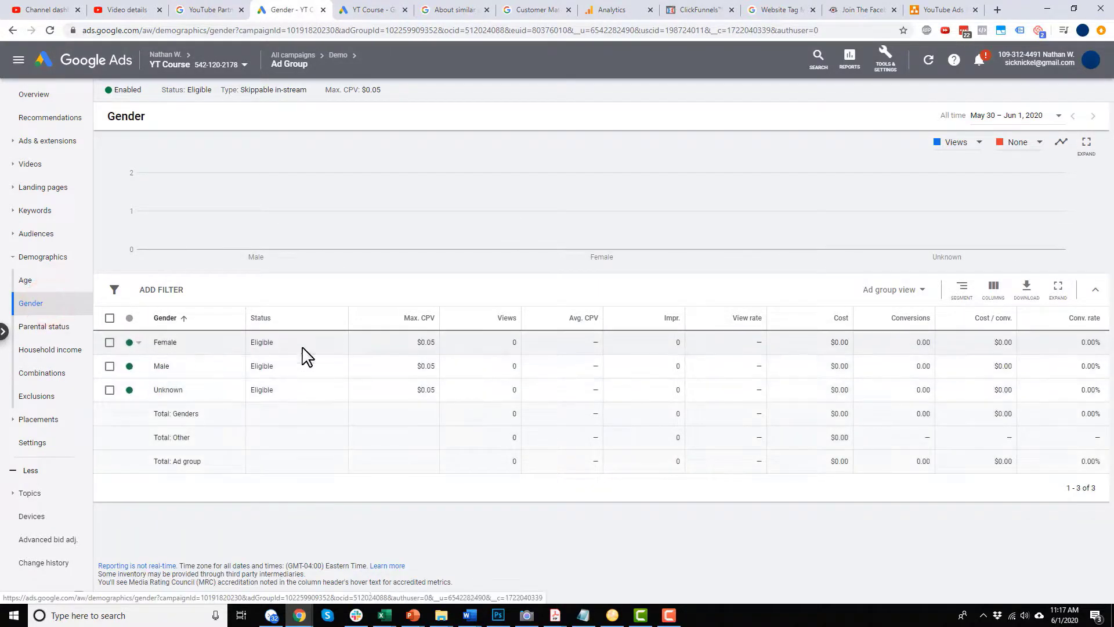
pyautogui.click(142, 344)
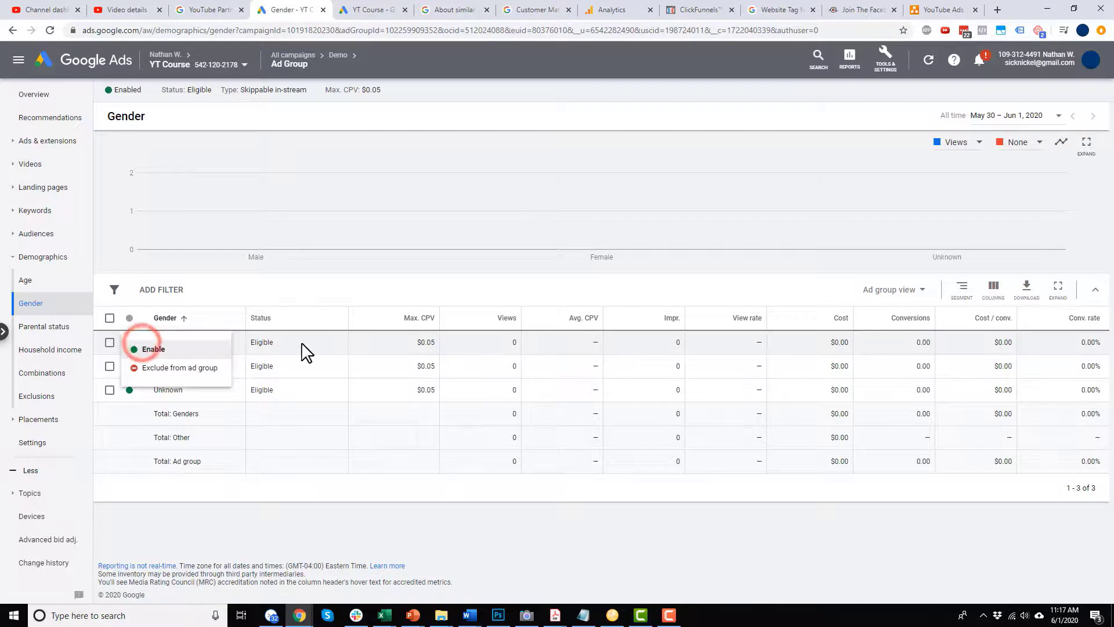
pyautogui.click(369, 364)
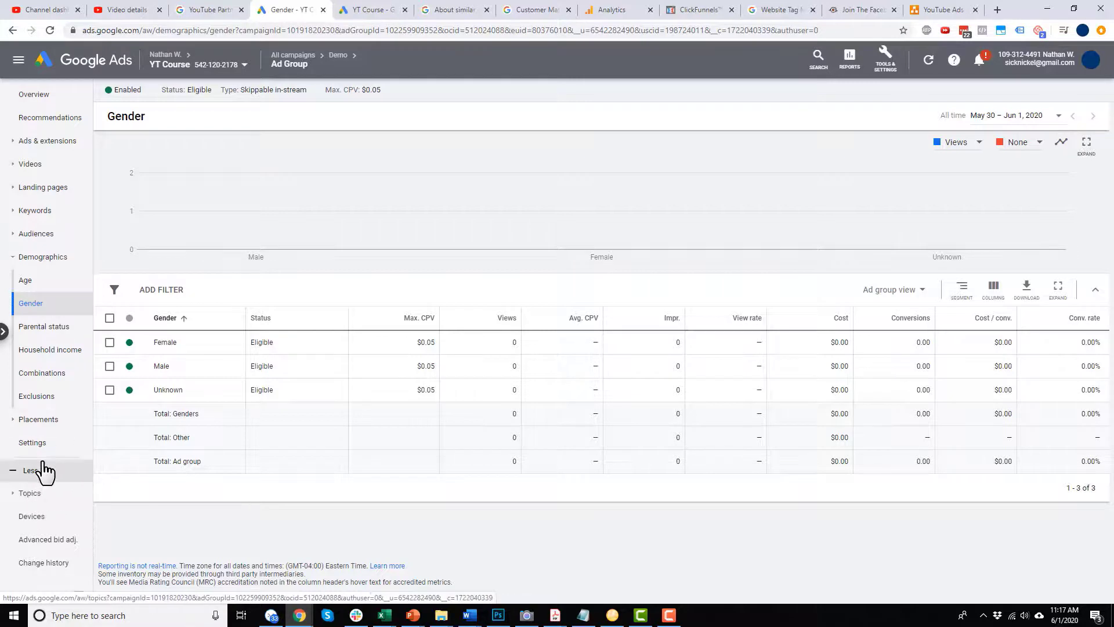
# Set the ad group's mobile phone bid adjustment to a 100% decrease and save it.
pyautogui.click(28, 512)
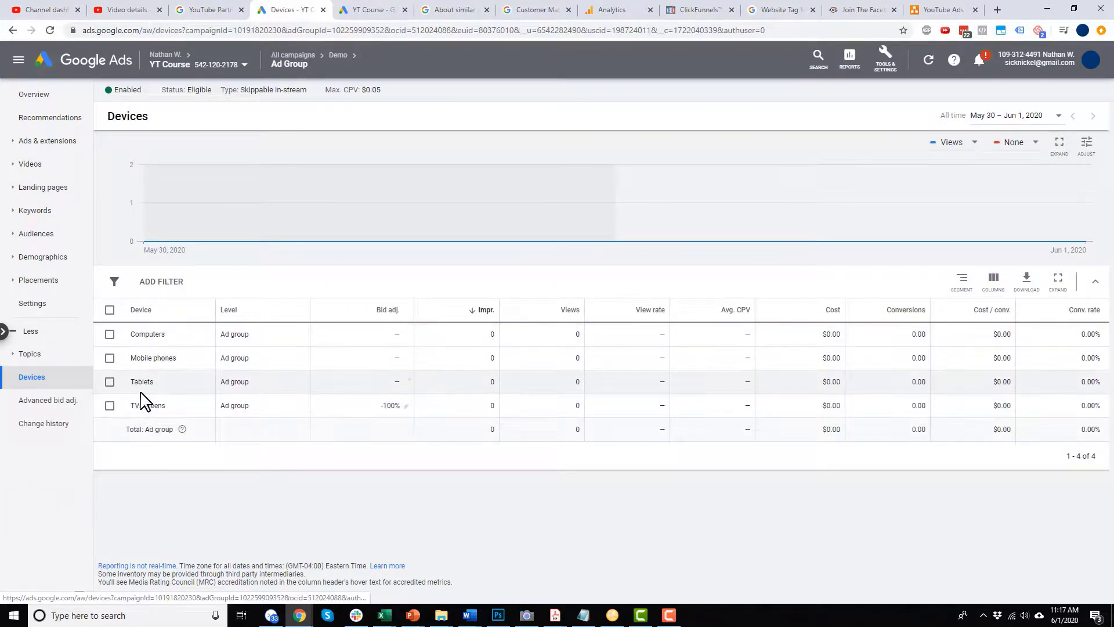
pyautogui.click(408, 358)
pyautogui.click(339, 378)
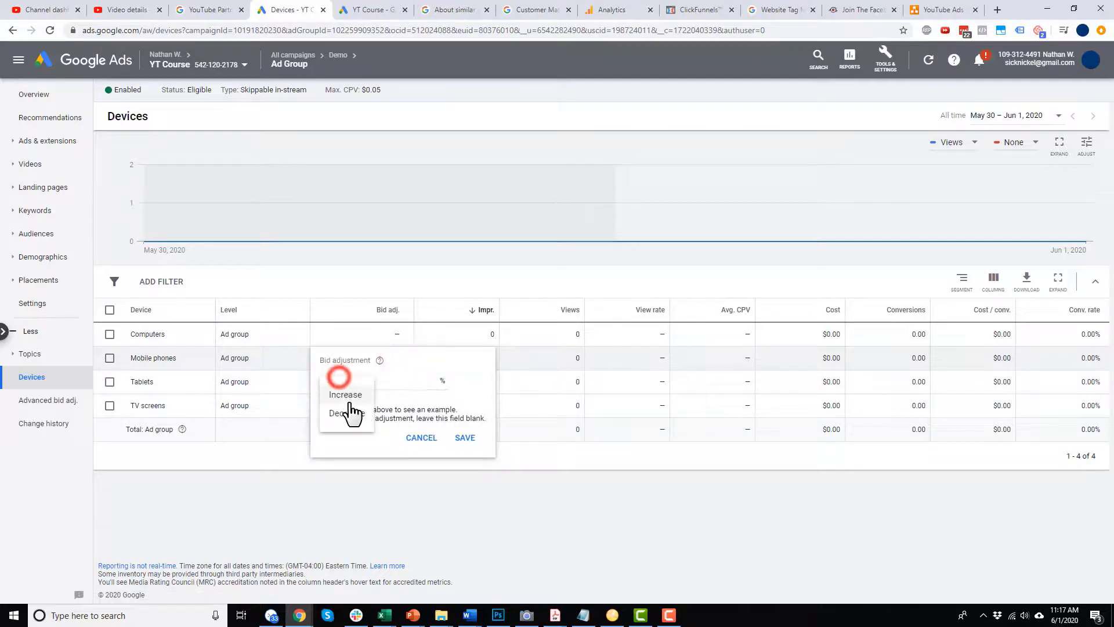
pyautogui.click(351, 413)
pyautogui.click(418, 380)
pyautogui.write('100')
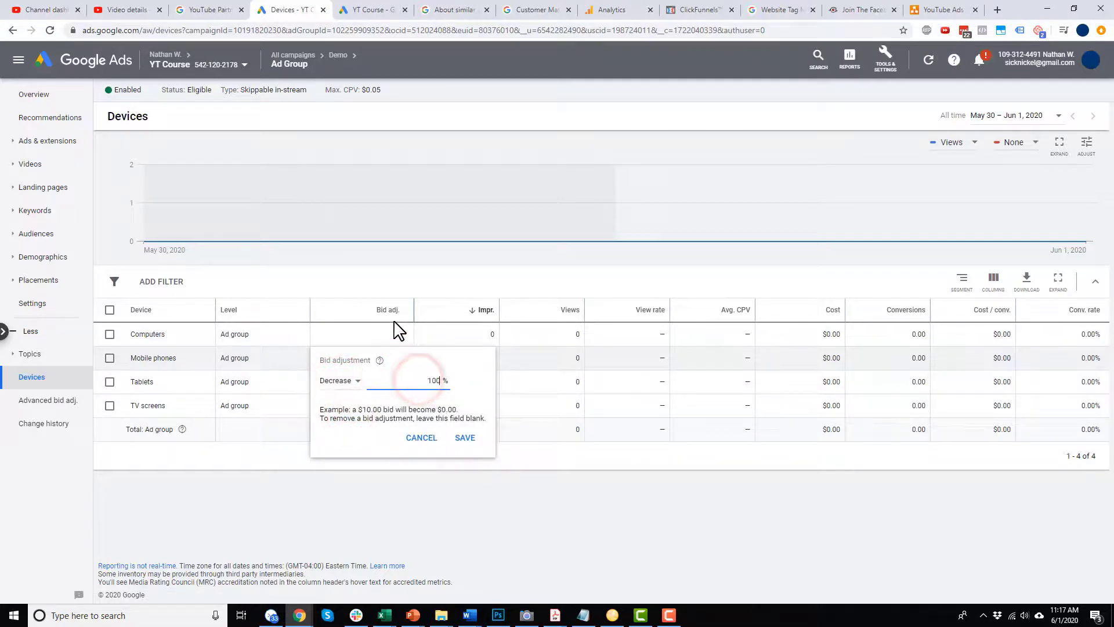
pyautogui.click(465, 438)
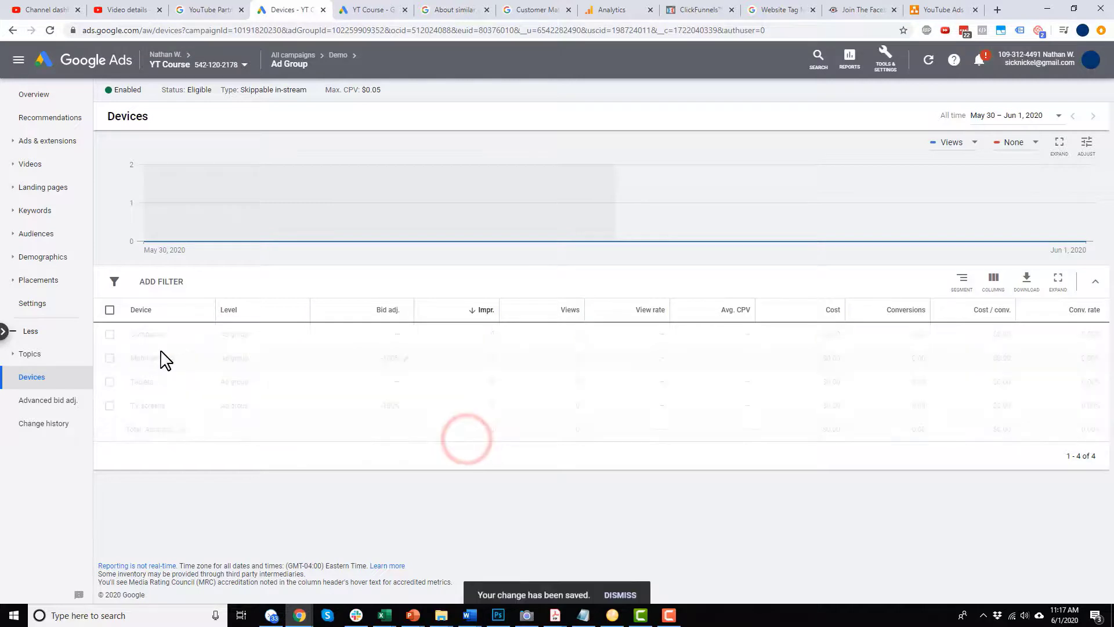
# Set the ad group's computer bid adjustment to a 50% increase and save it.
pyautogui.click(404, 334)
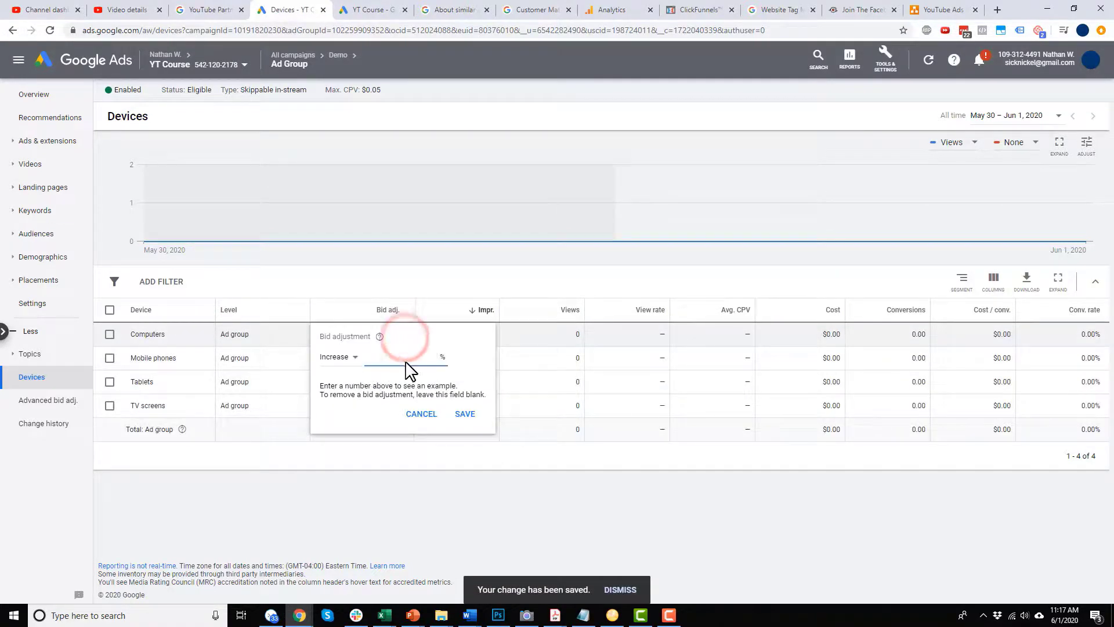
pyautogui.write('50')
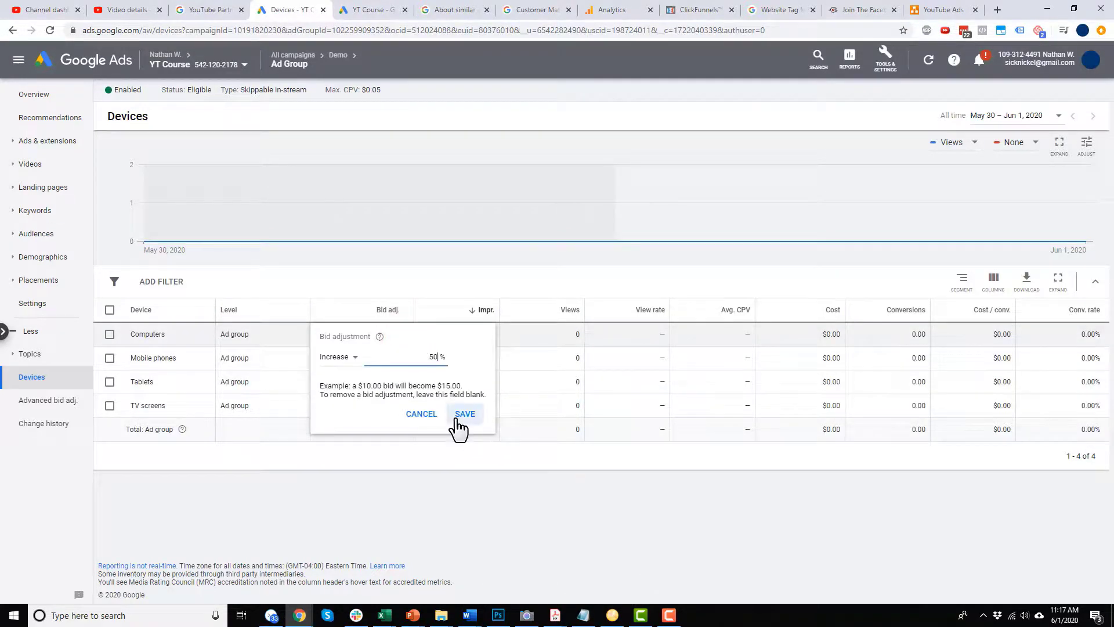
pyautogui.click(458, 419)
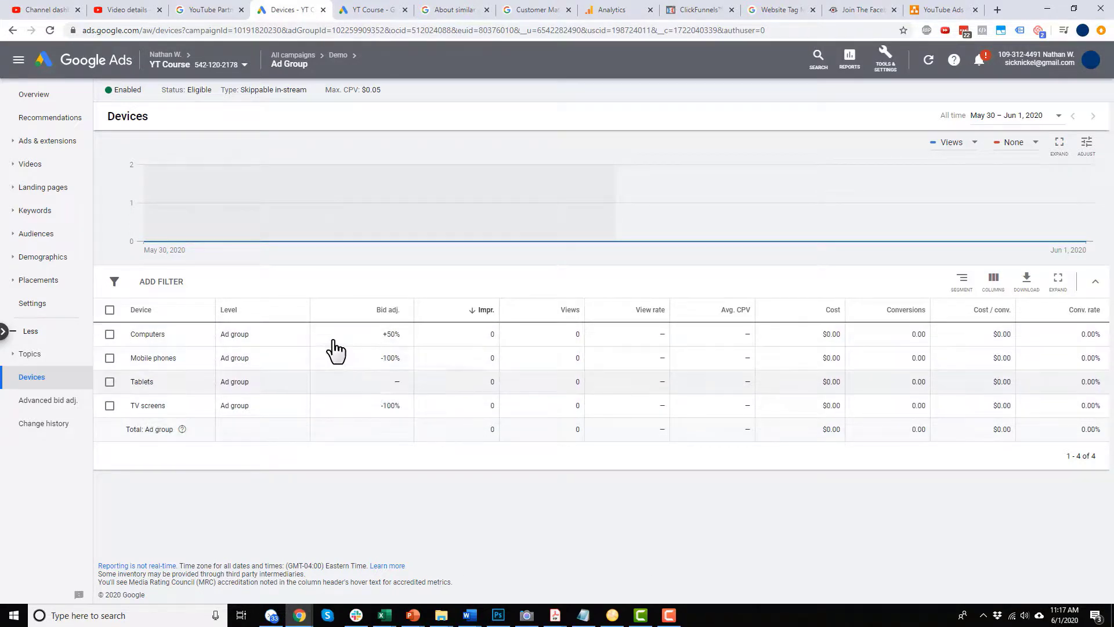
# Review the ad group's ads, including the form for creating another video ad and the status options for Ad #1, without changing anything.
pyautogui.click(35, 141)
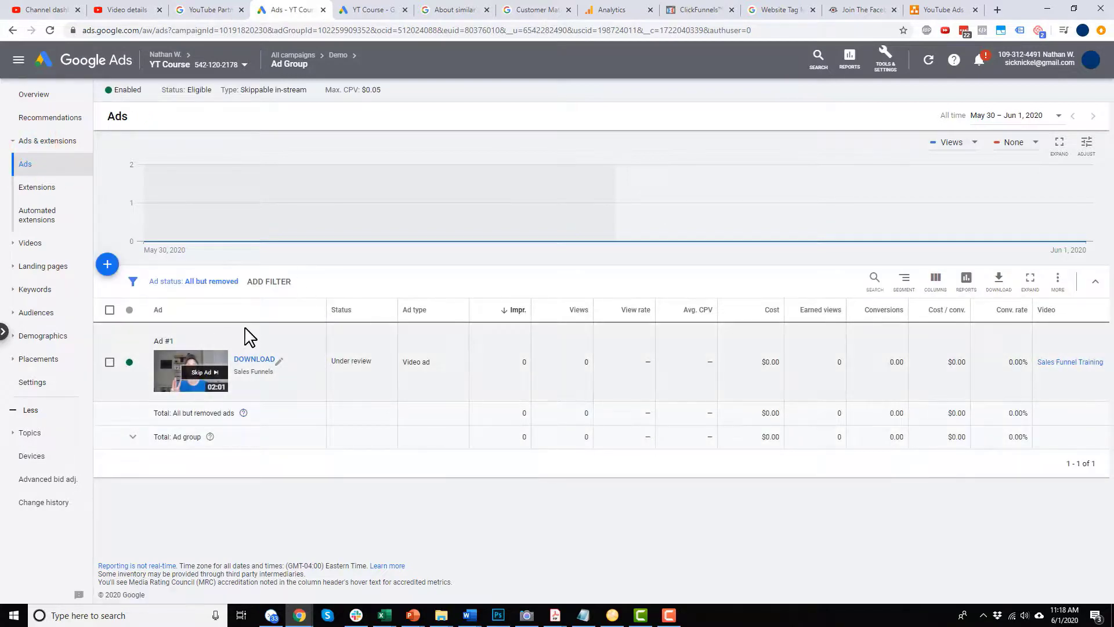
pyautogui.click(107, 266)
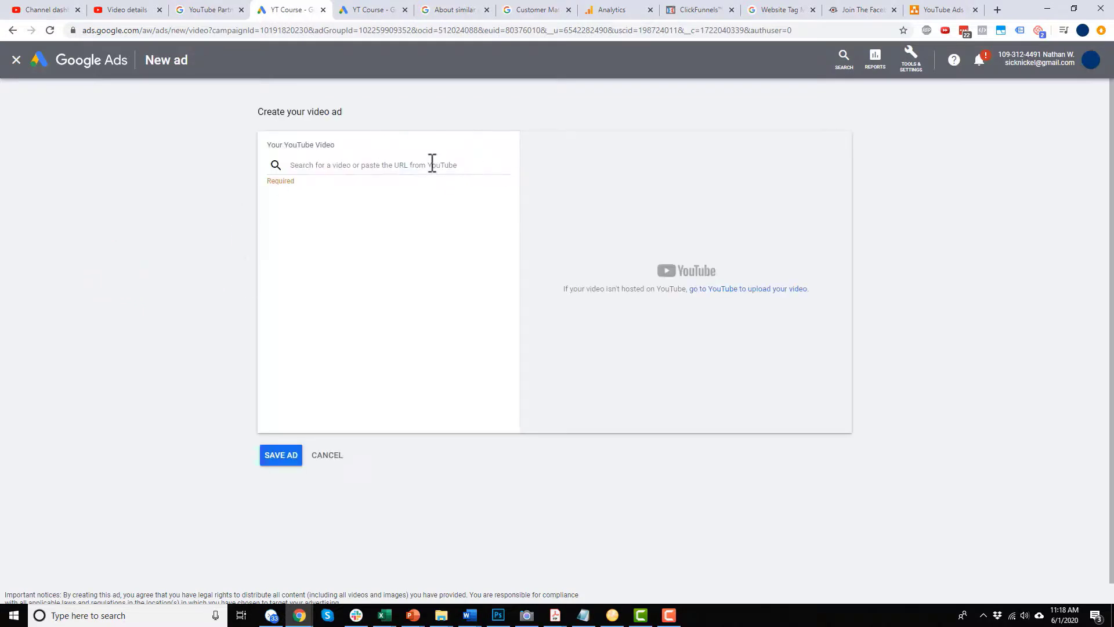
pyautogui.click(327, 456)
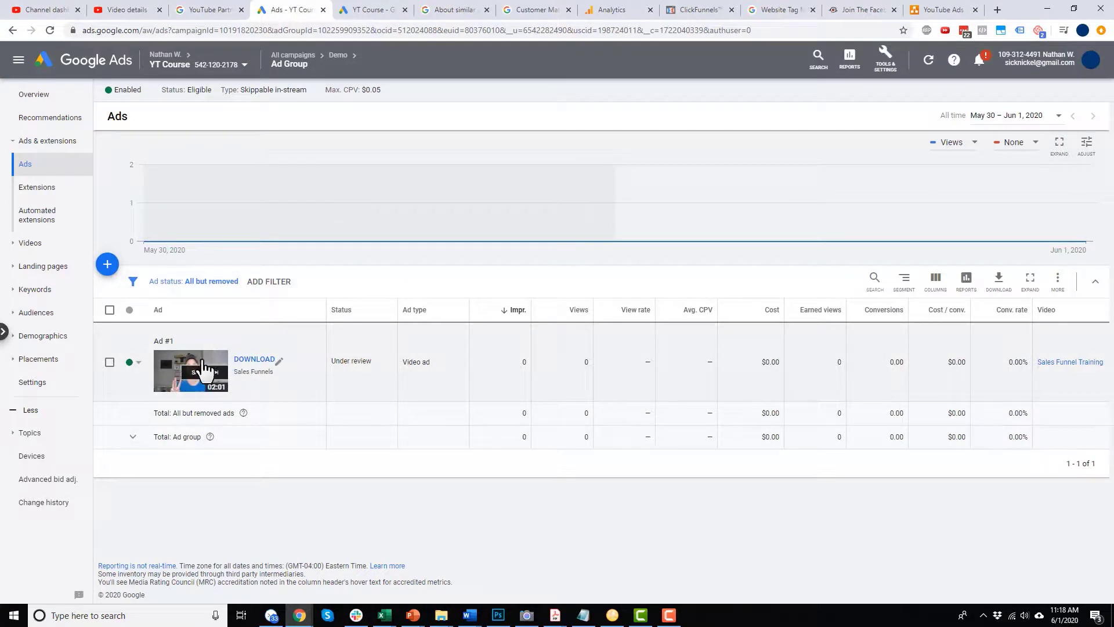
pyautogui.click(133, 362)
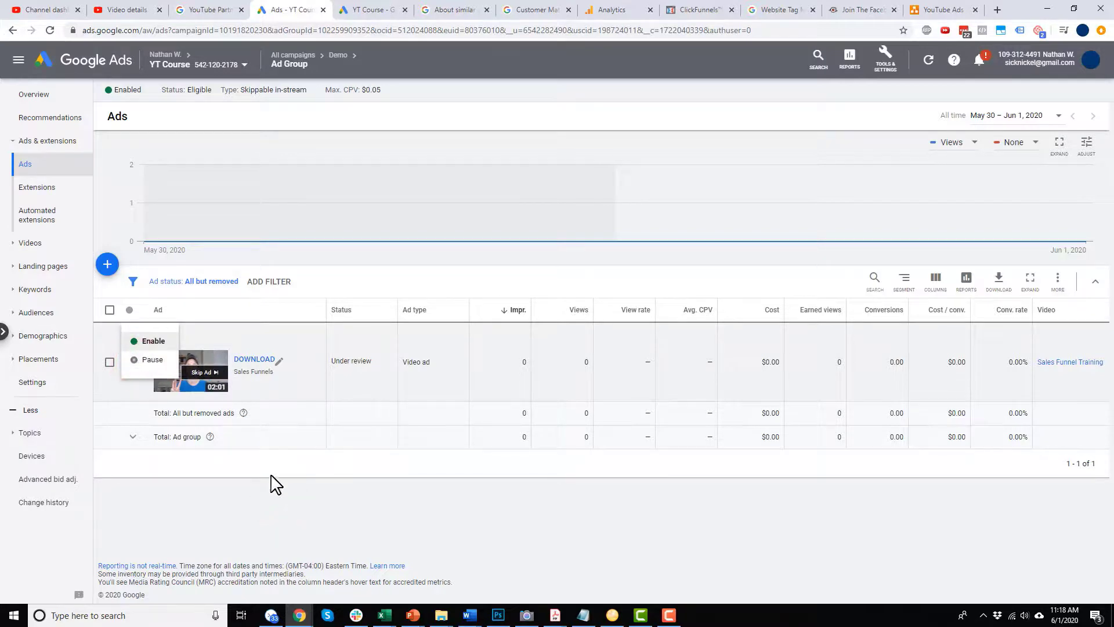
pyautogui.click(274, 499)
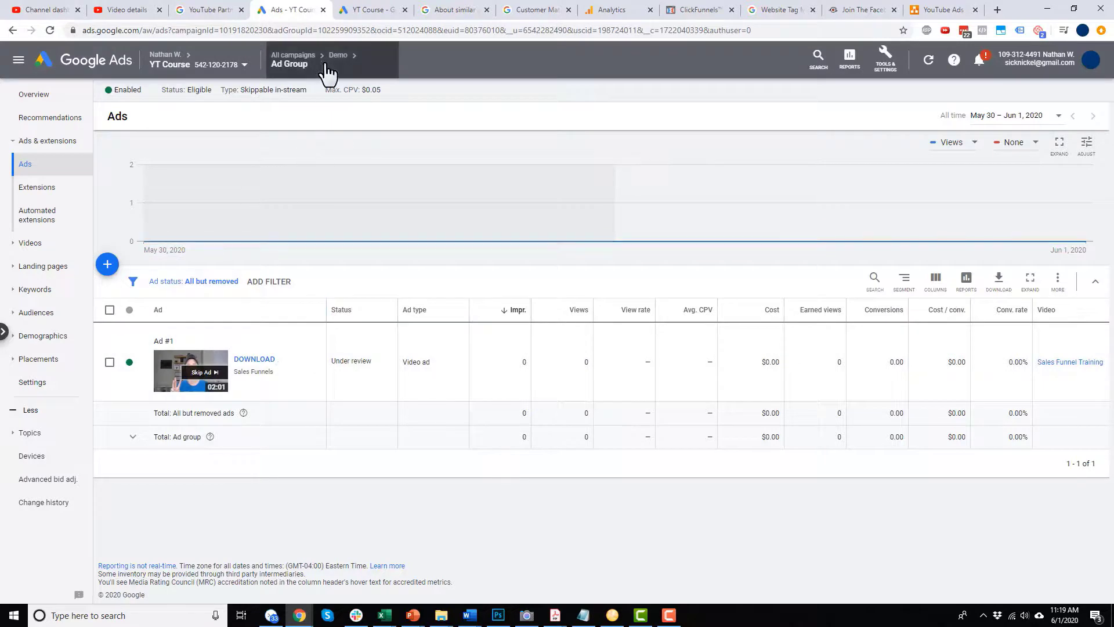
# Return to the overview of all campaigns and pause the Demo campaign.
pyautogui.click(288, 56)
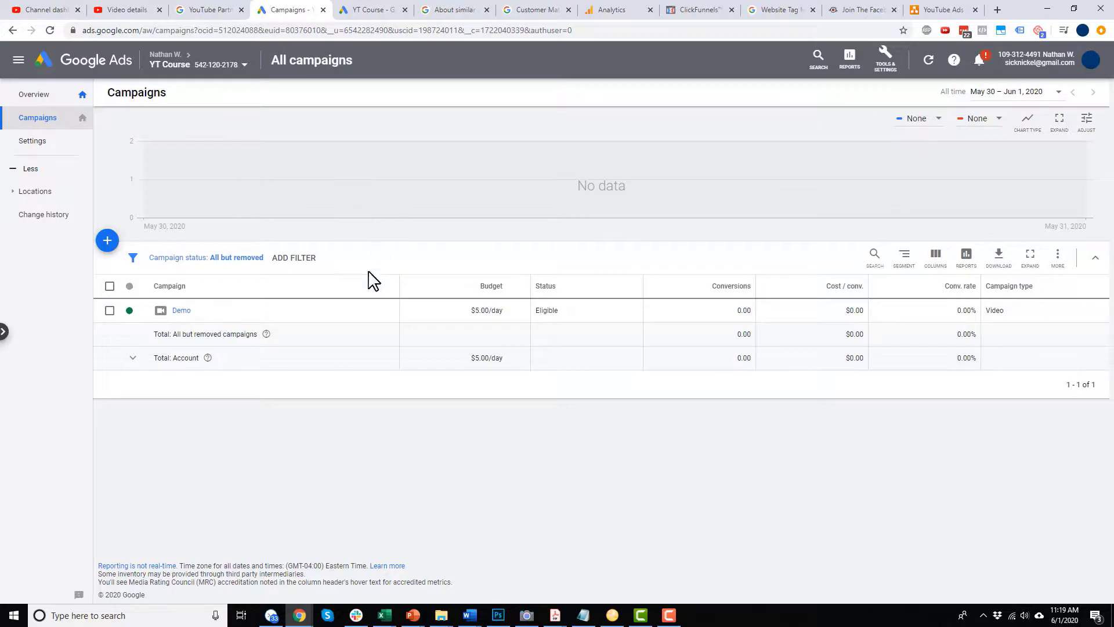
pyautogui.click(139, 314)
pyautogui.click(148, 335)
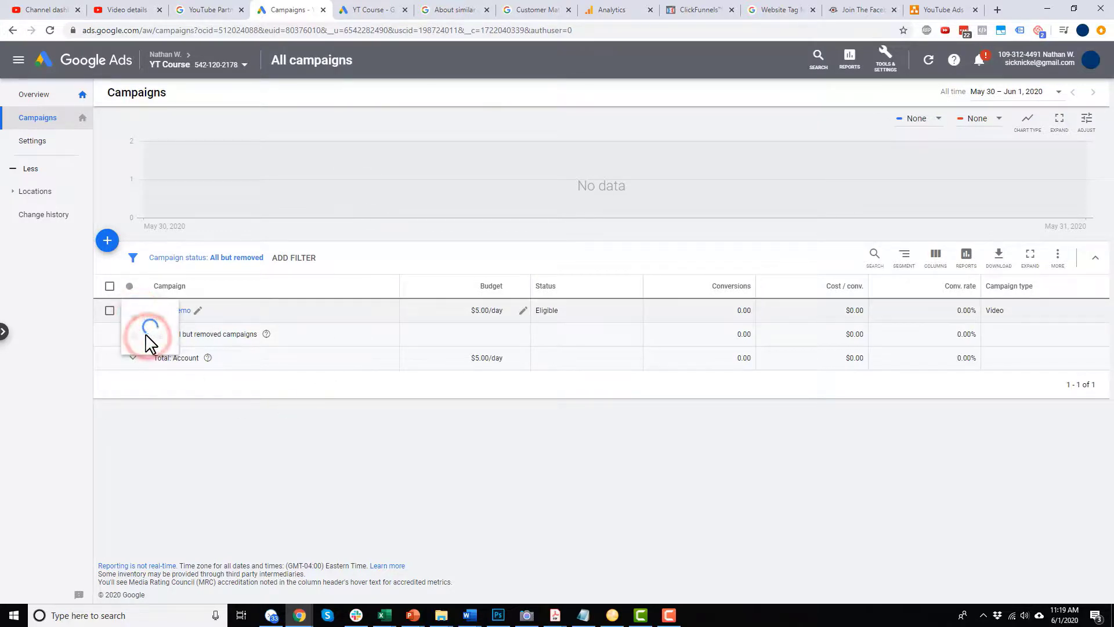